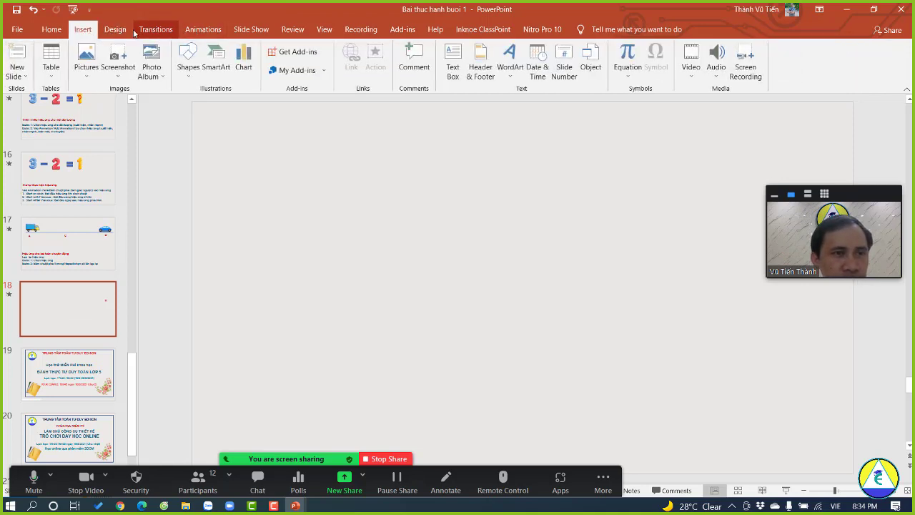
Draw a tall rectangle about 4.5" high and 0.9" wide near the slide's left edge and give it the light blue fill style.
click(189, 69)
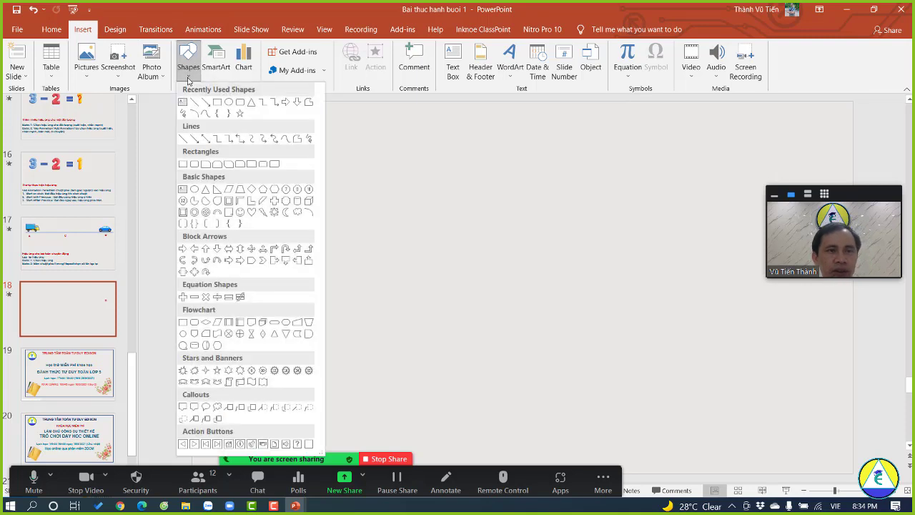
click(218, 105)
mouse_move(243, 160)
mouse_down()
mouse_move(306, 257)
mouse_move(306, 374)
mouse_move(287, 411)
mouse_move(265, 383)
mouse_up()
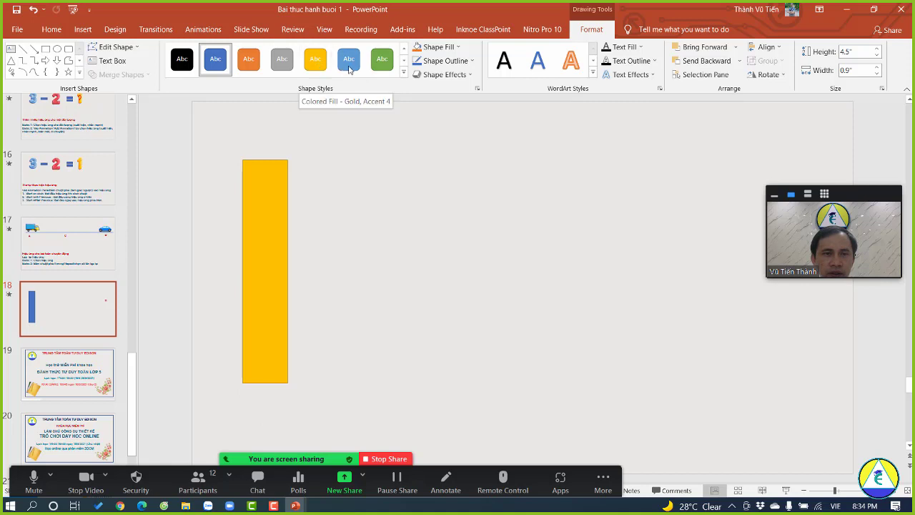
click(351, 68)
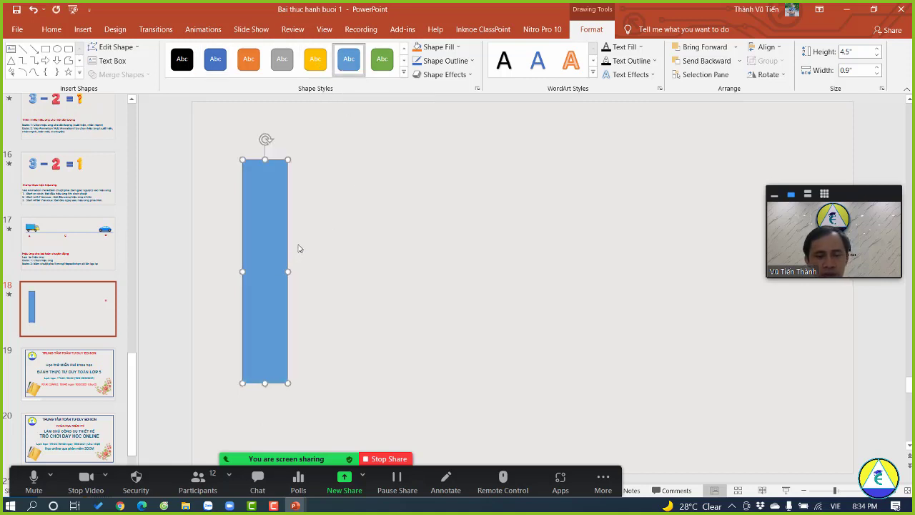
Copy the blue bar to its right and change the copy's color to orange.
ctrl+drag(272, 263, 365, 268)
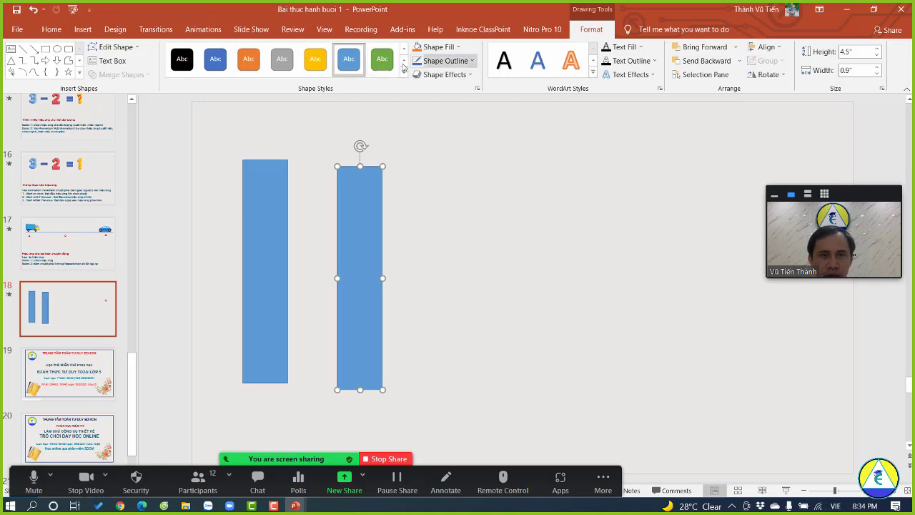
click(422, 55)
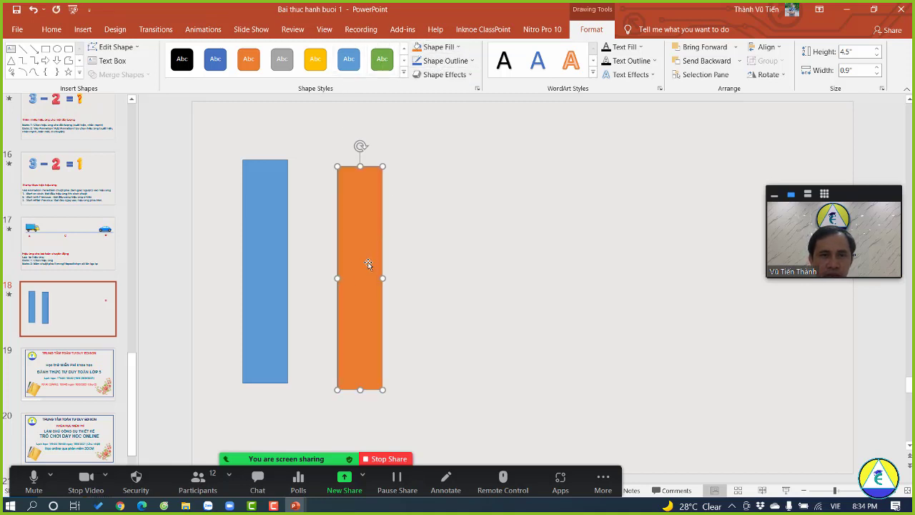
drag(363, 283, 362, 284)
Duplicate the orange bar and fill the duplicate with light green.
key(ctrl+d)
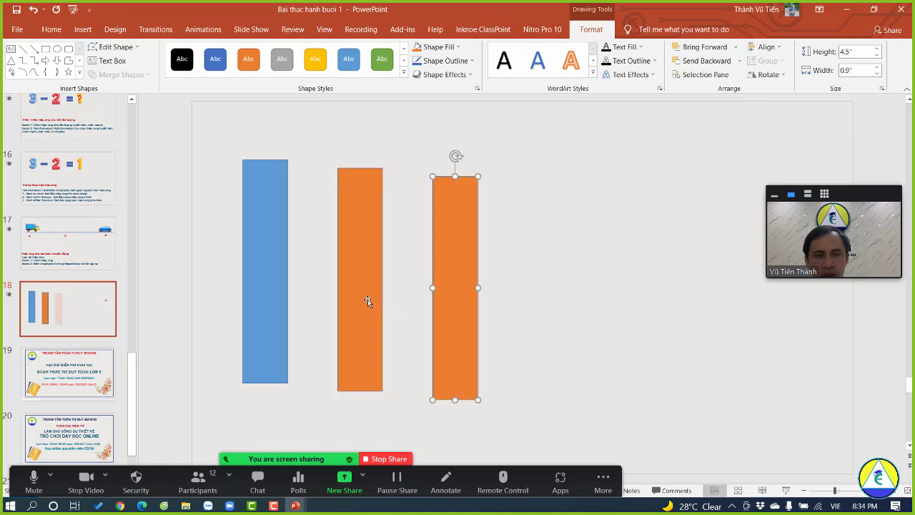
click(460, 47)
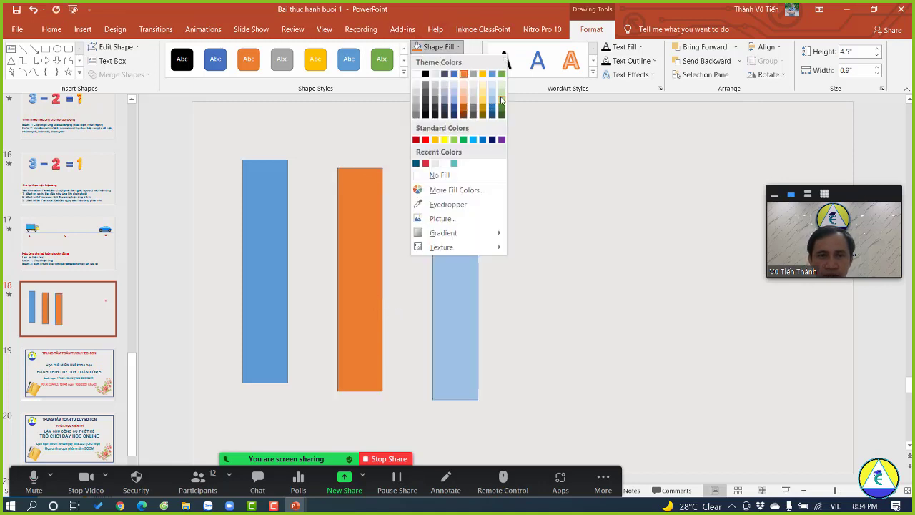
click(502, 100)
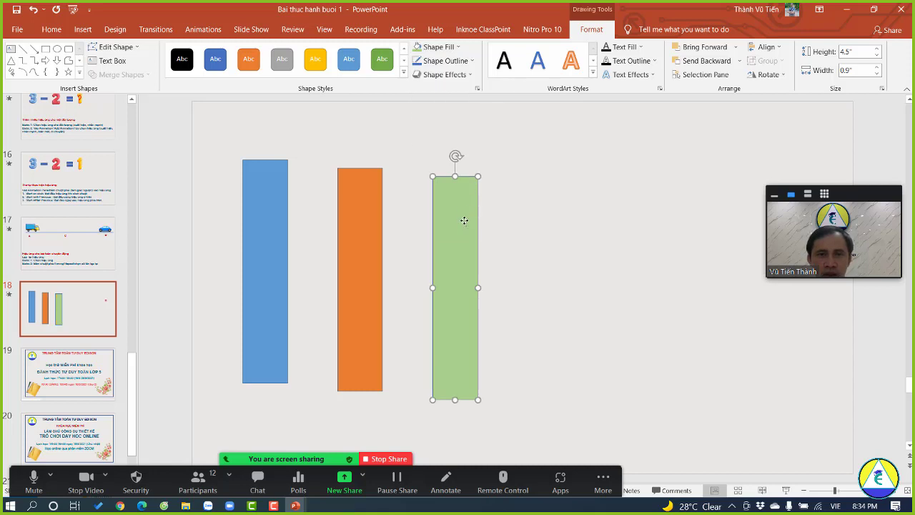
Duplicate the green bar twice and fill the fourth bar with blue-gray.
key(ctrl+d)
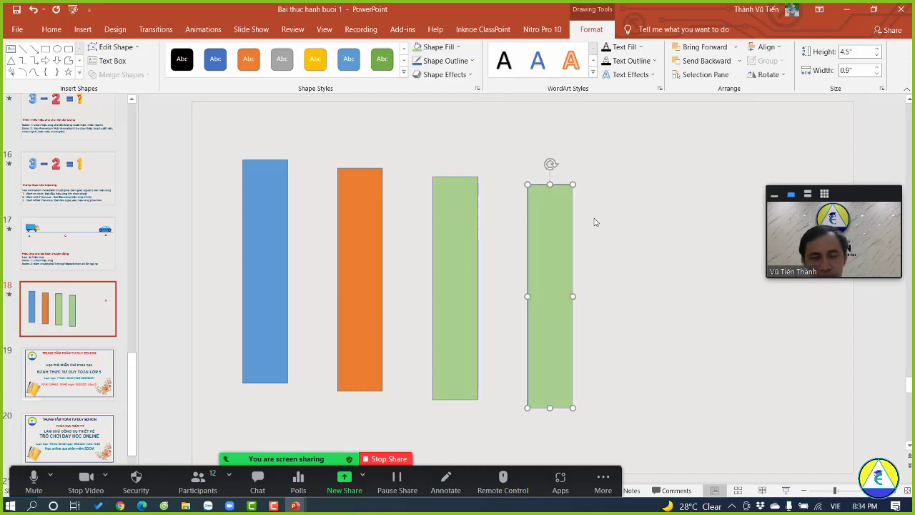
key(ctrl+d)
click(552, 216)
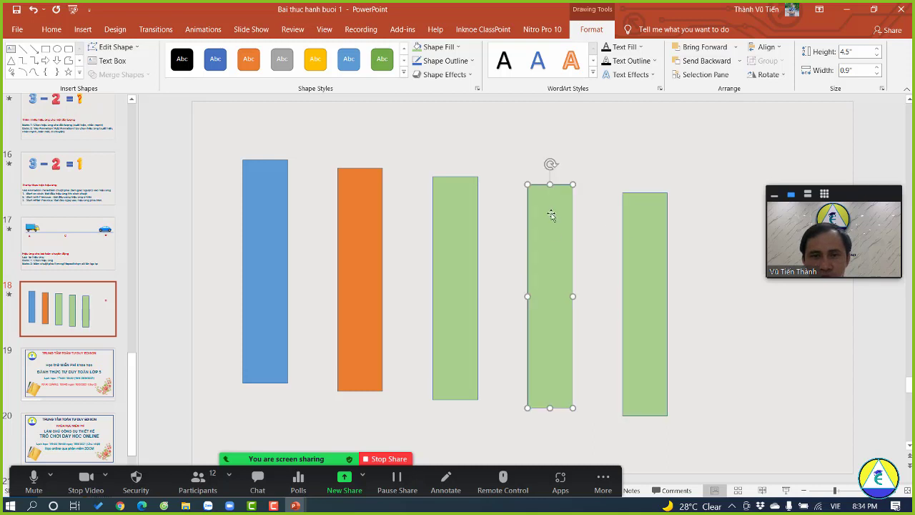
click(458, 47)
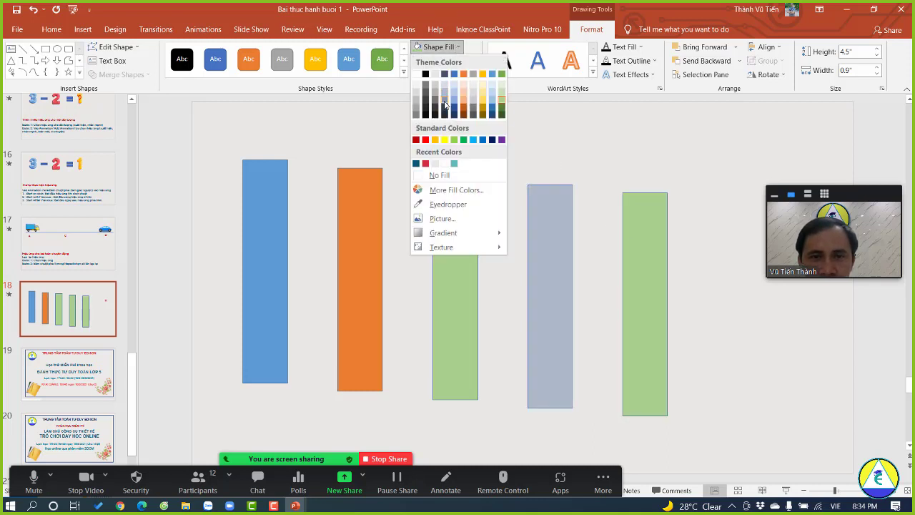
click(444, 94)
Fill the fifth bar with light gold.
click(667, 287)
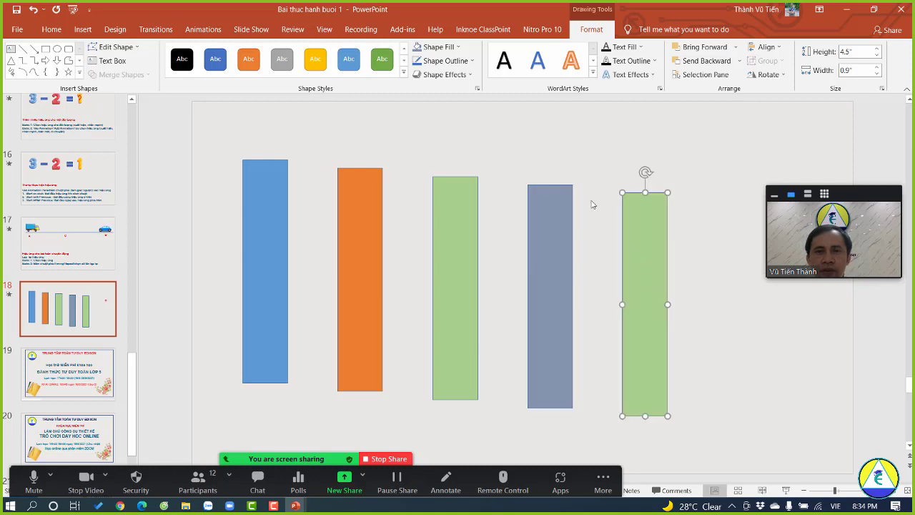
click(457, 47)
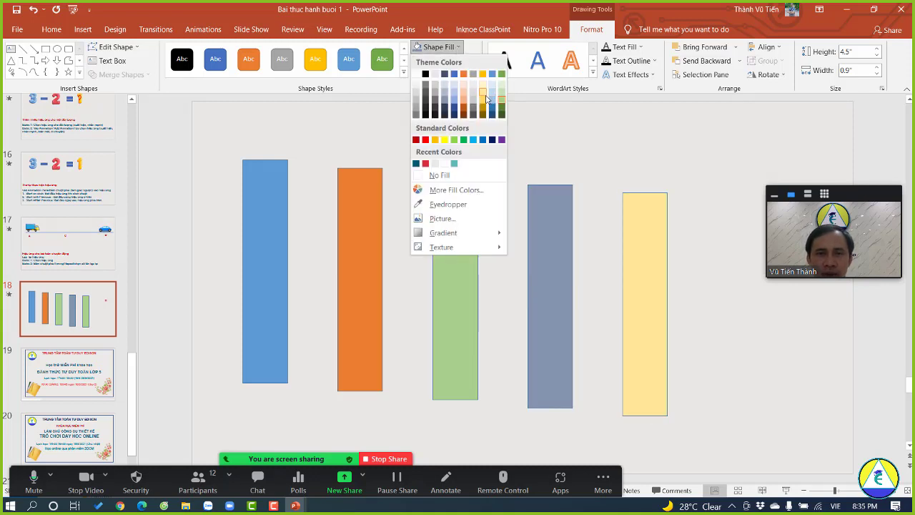
click(487, 98)
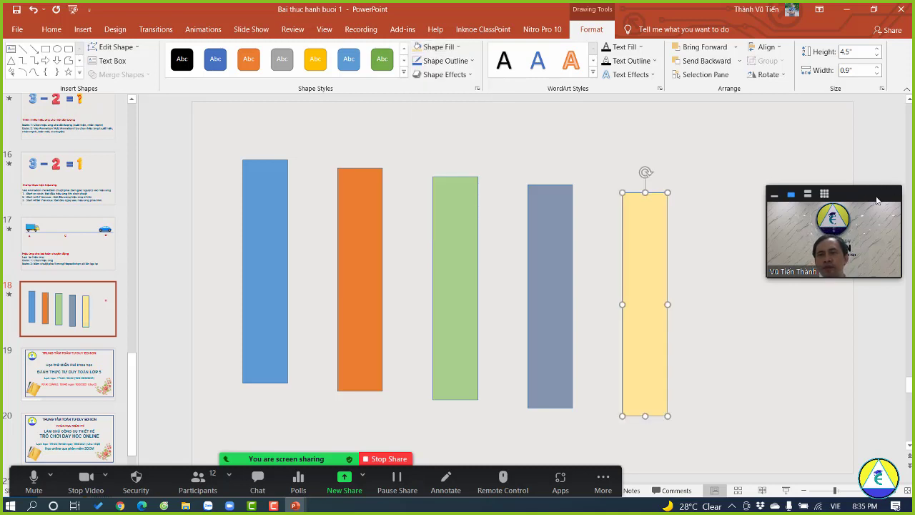
Move the meeting video window out of the way and delete the text box with the red letter B.
drag(878, 201, 894, 395)
click(788, 227)
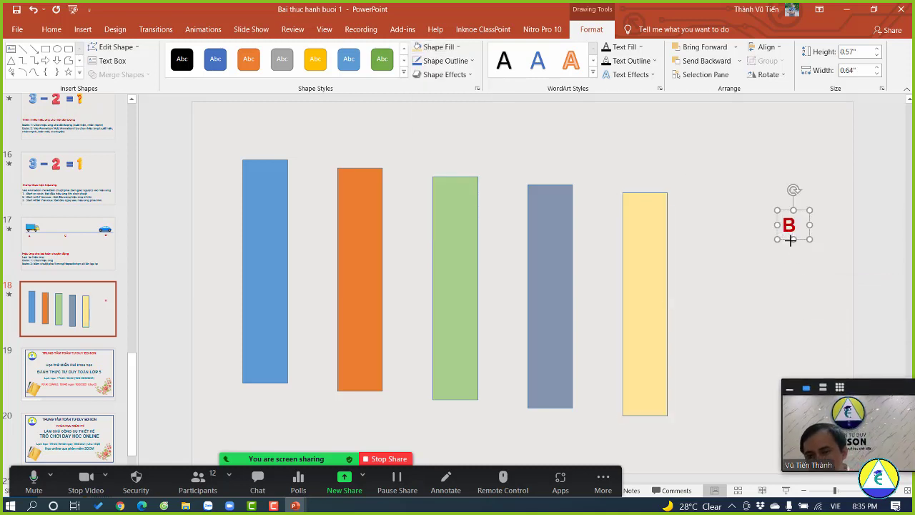
key(Delete)
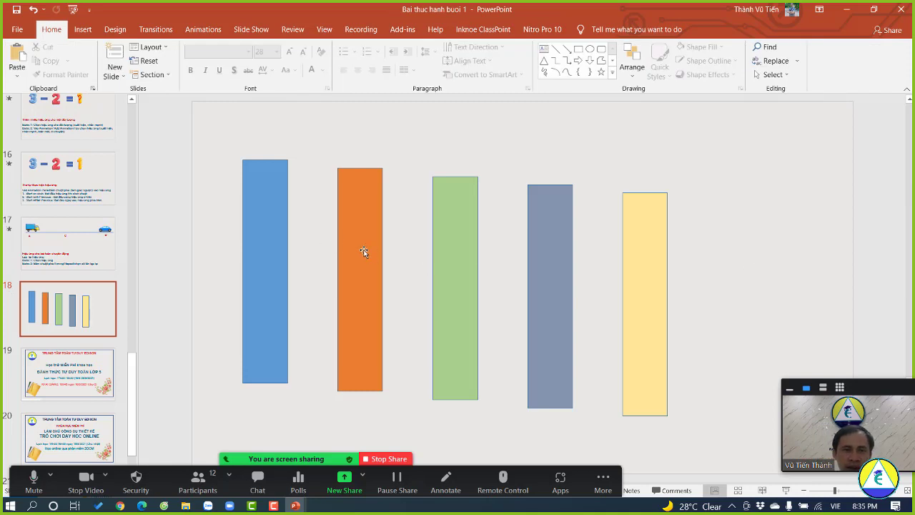
Move the orange and green bars slightly up, and select all five bars together.
drag(364, 252, 367, 243)
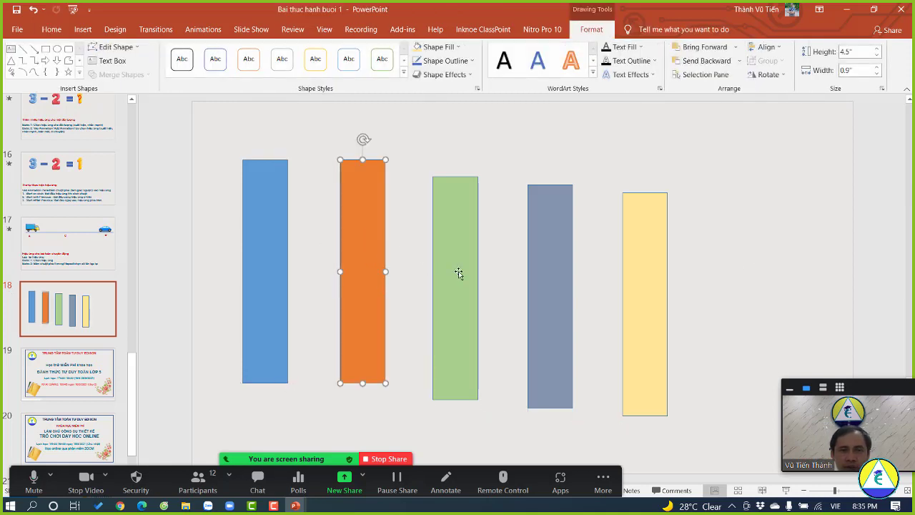
mouse_move(459, 273)
mouse_down()
mouse_move(461, 256)
mouse_move(461, 266)
mouse_up()
click(276, 279)
shift+click(360, 283)
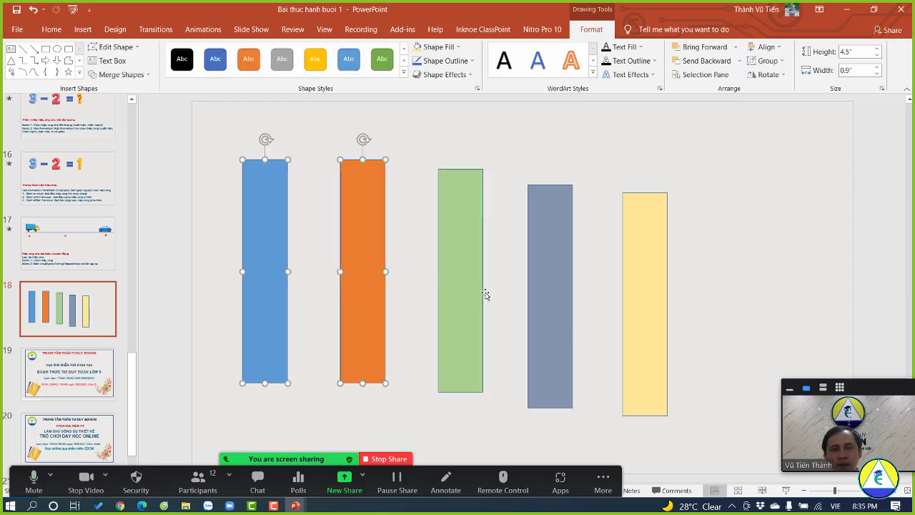
shift+click(469, 294)
shift+click(533, 296)
shift+click(632, 297)
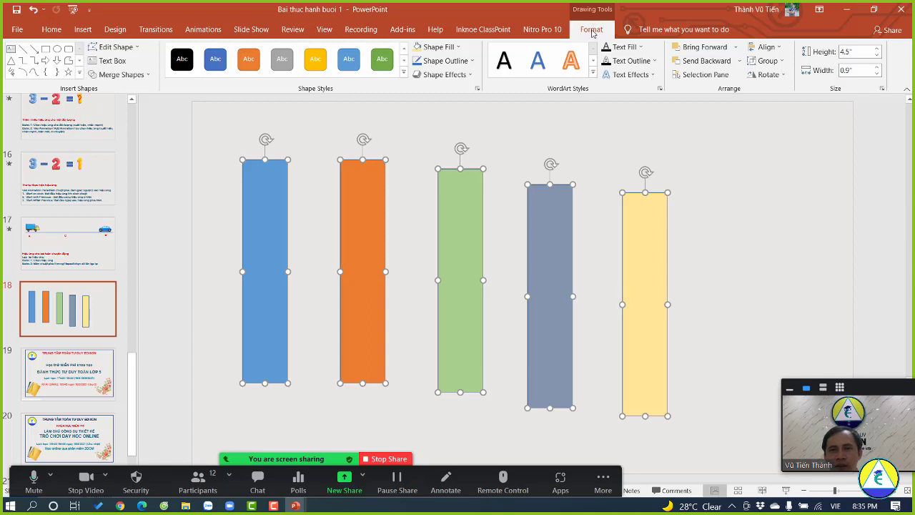
Try aligning the five selected bars along their top edges, and undo the alignment.
click(779, 47)
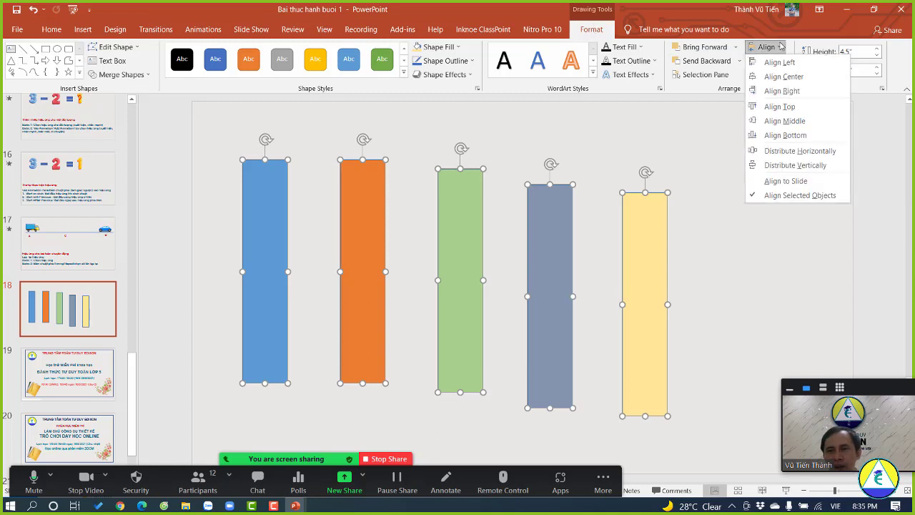
click(781, 107)
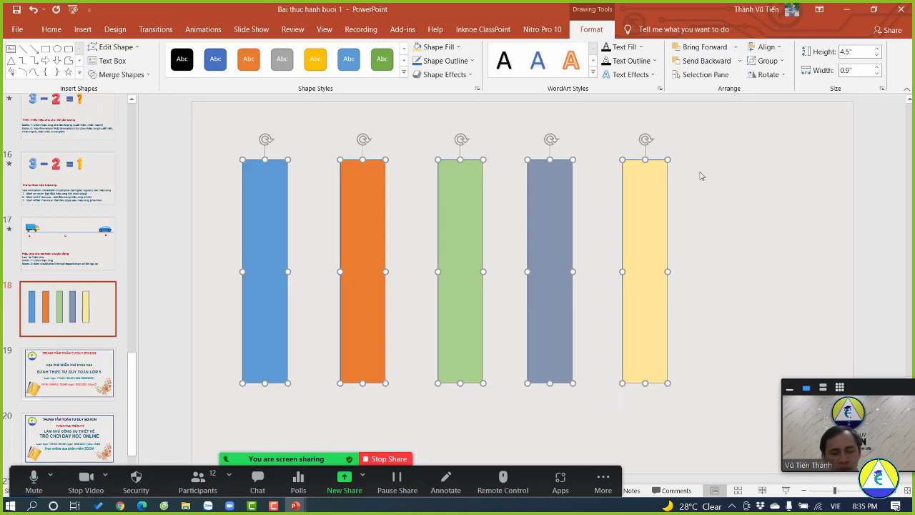
key(ctrl+z)
Align the five selected bars along their bottom edges.
click(771, 47)
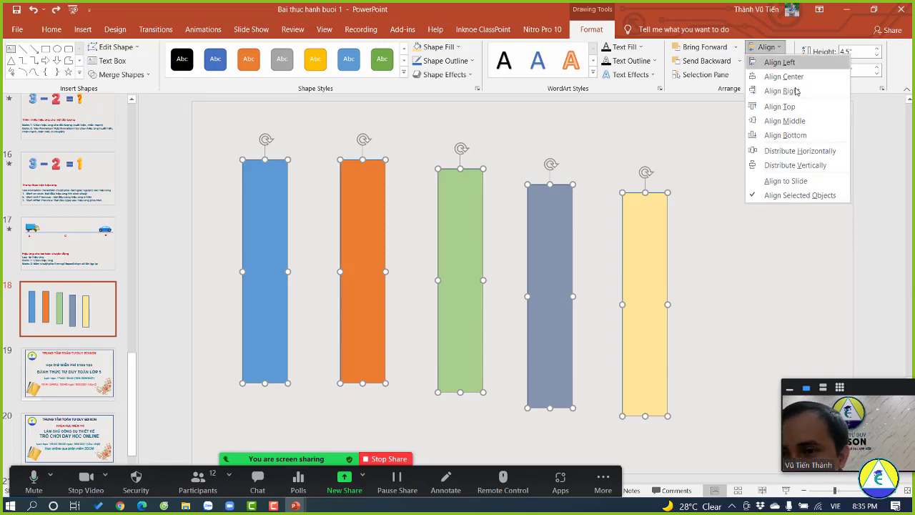
click(785, 135)
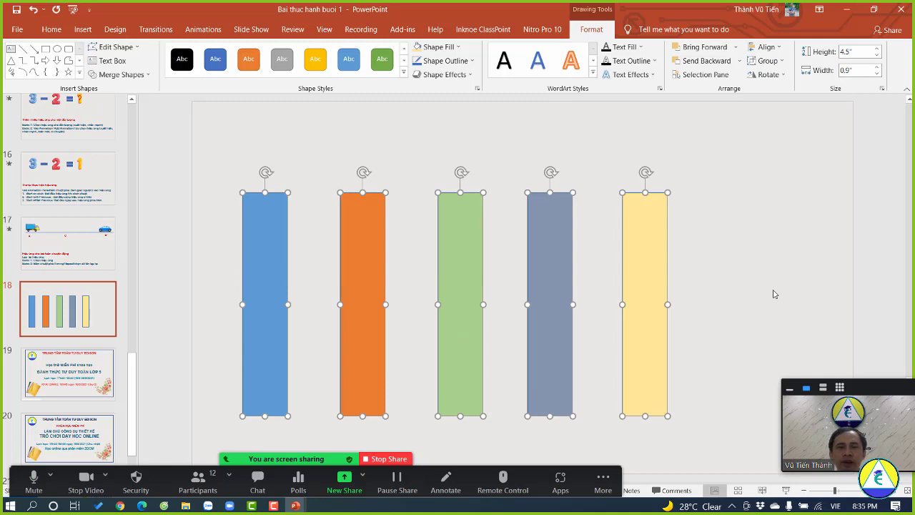
Try aligning the five selected bars to the rightmost edge, and undo the alignment.
click(776, 47)
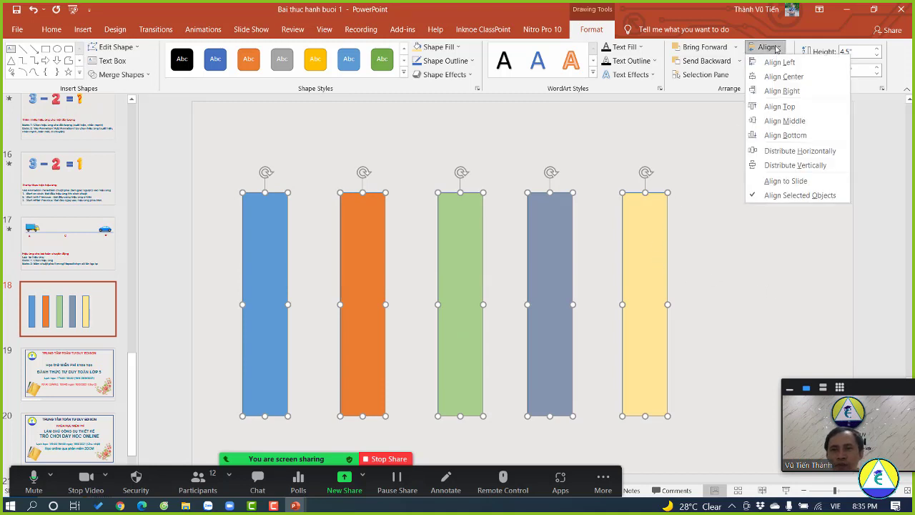
click(780, 91)
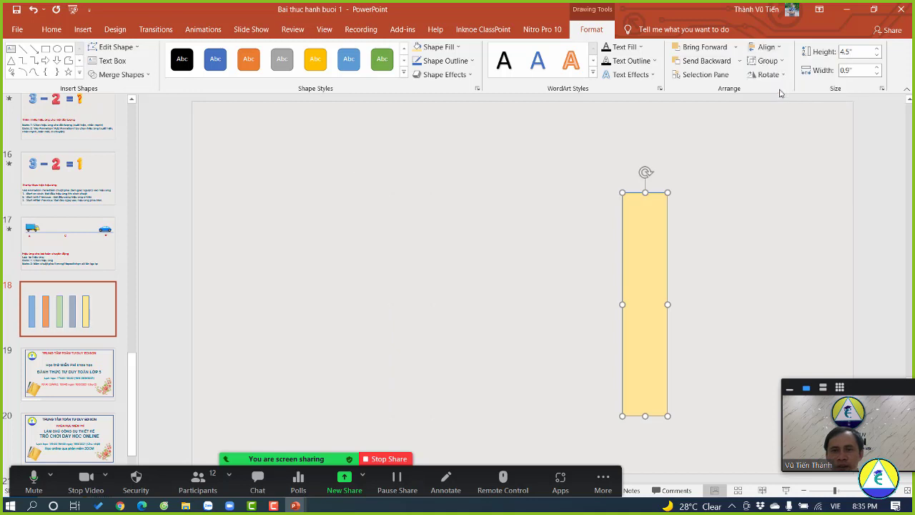
click(774, 48)
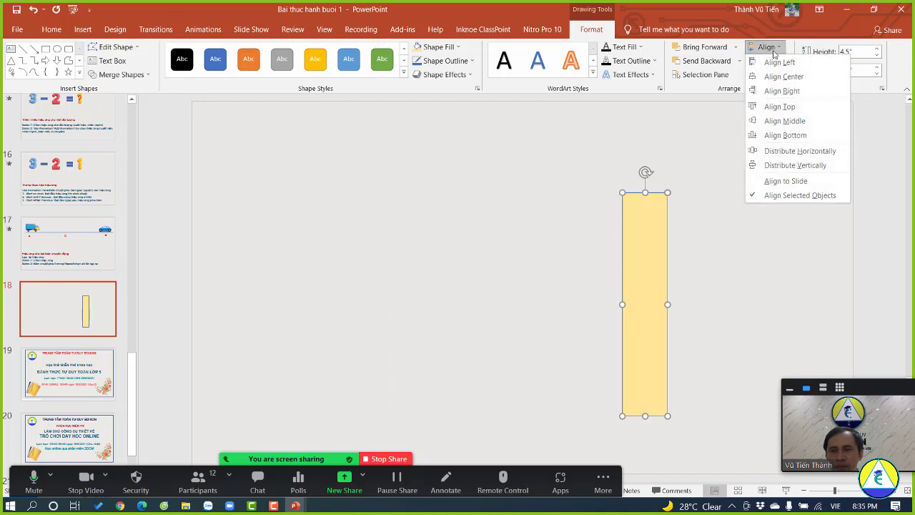
key(Escape)
key(ctrl+z)
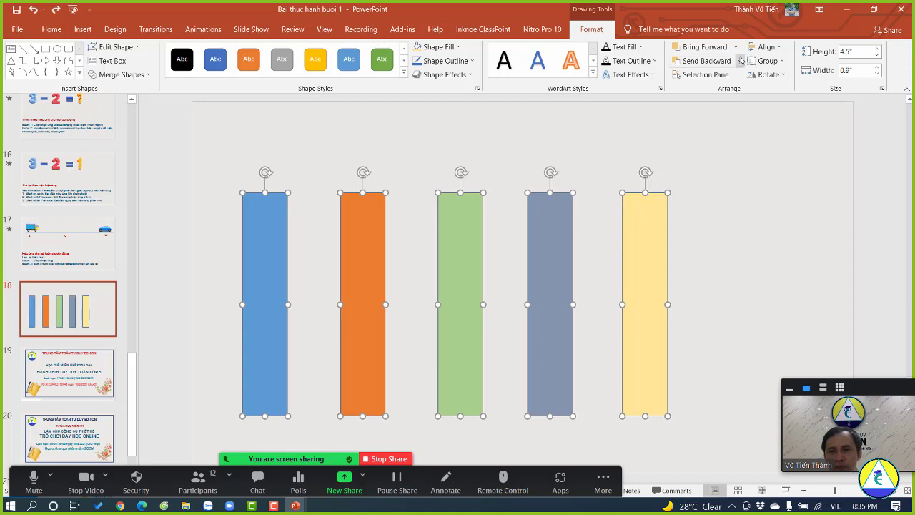
Try aligning the five bars to the leftmost edge, undo the alignment and clear the selection.
click(766, 47)
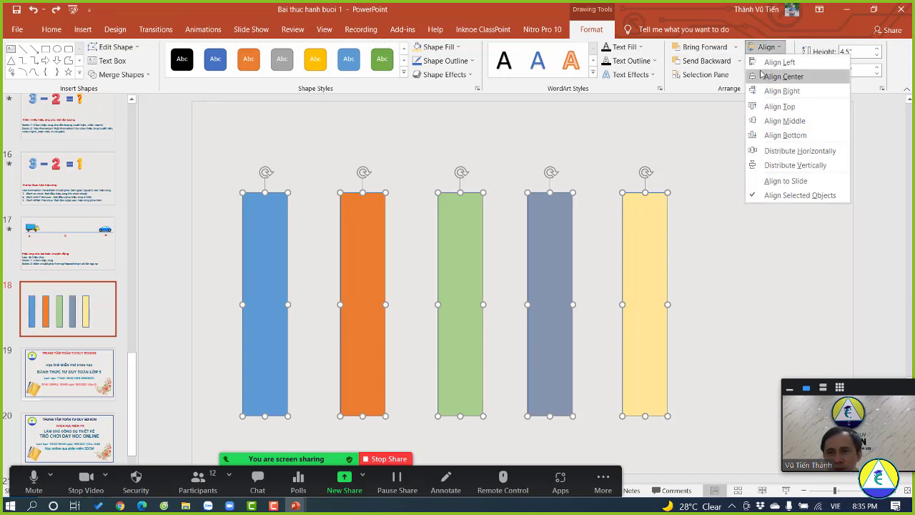
click(762, 64)
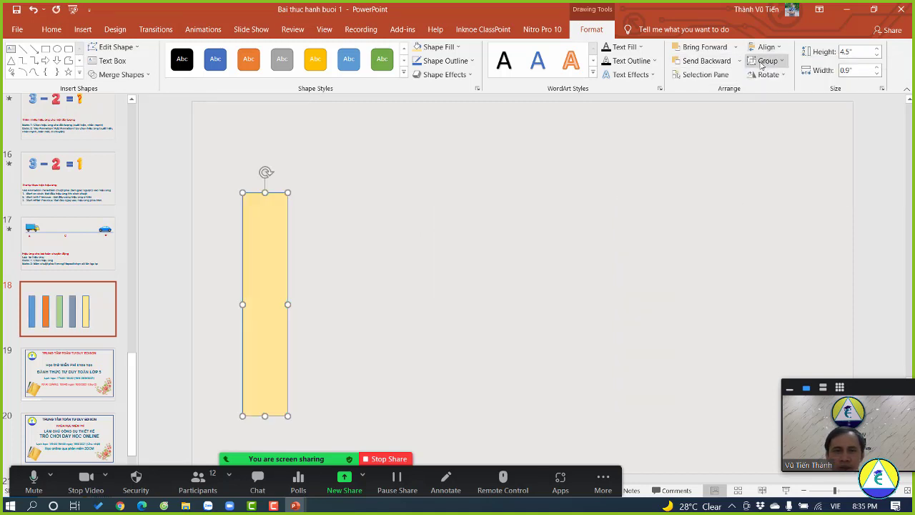
key(ctrl+z)
click(701, 262)
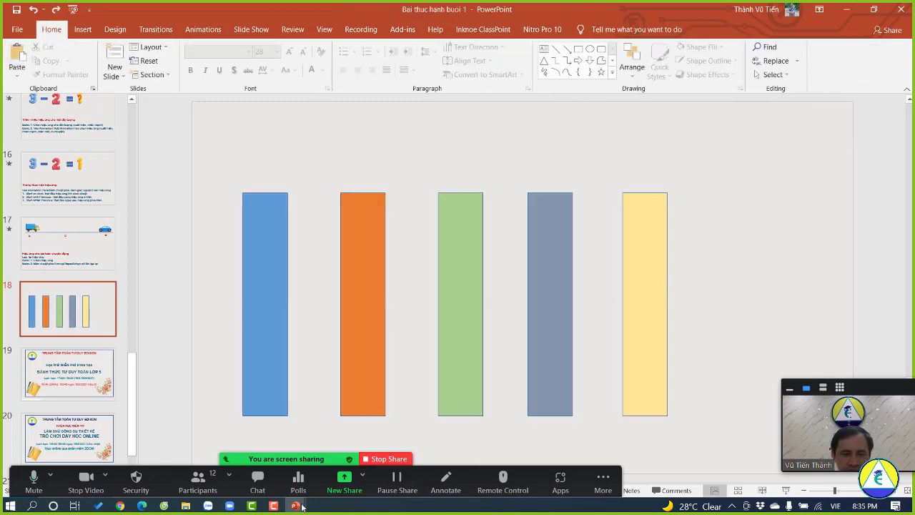
Open the Zoom meeting chat, check the participants' messages and close the chat.
click(258, 479)
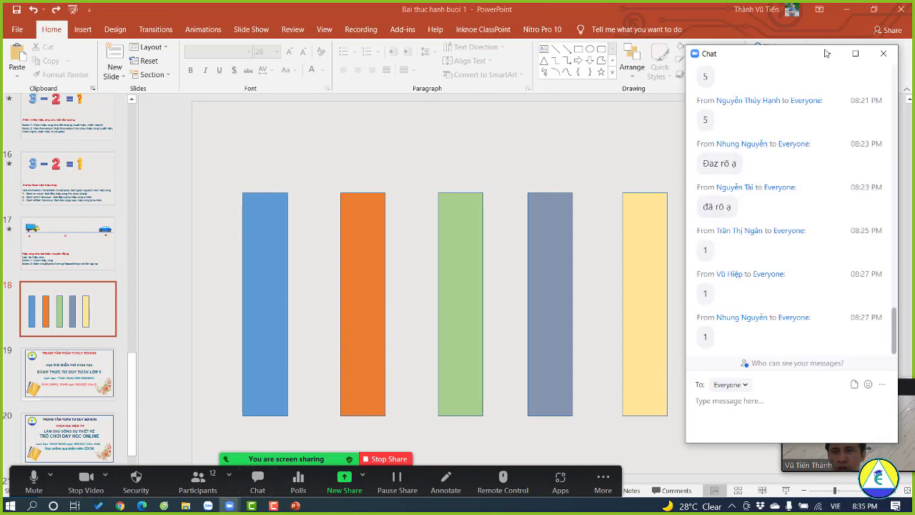
drag(798, 54, 806, 43)
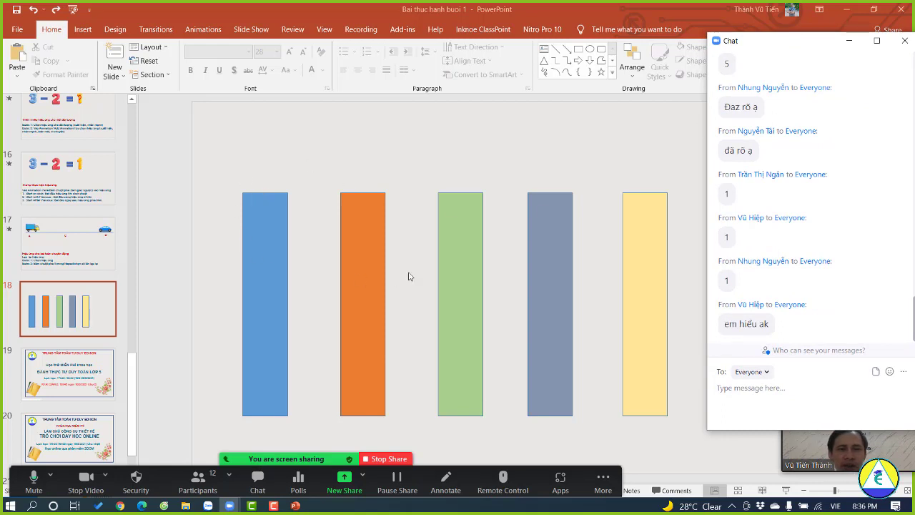
click(661, 146)
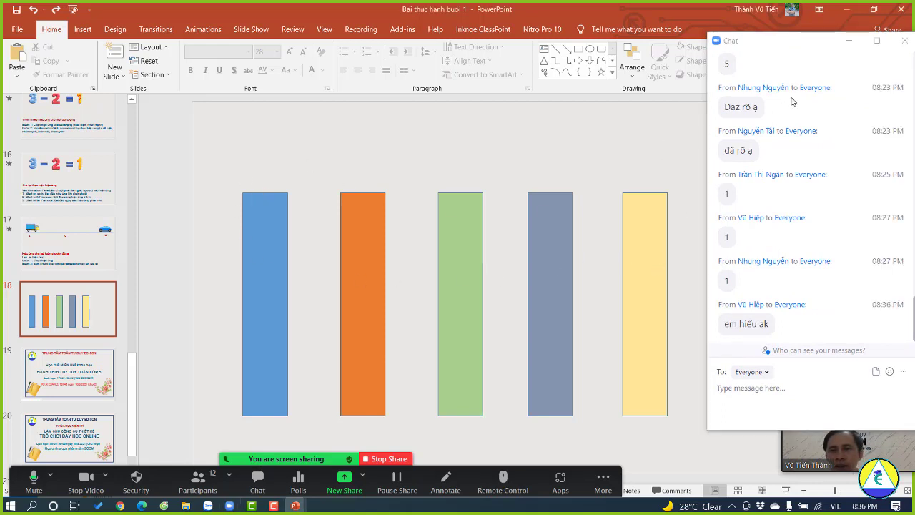
click(904, 41)
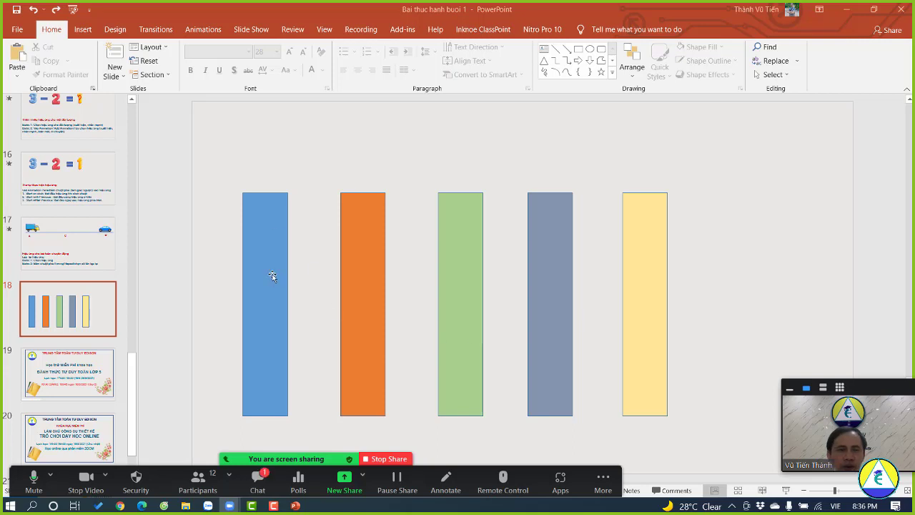
Move the five bars on slide 18 up or down individually so they stand at uneven heights.
drag(259, 284, 263, 261)
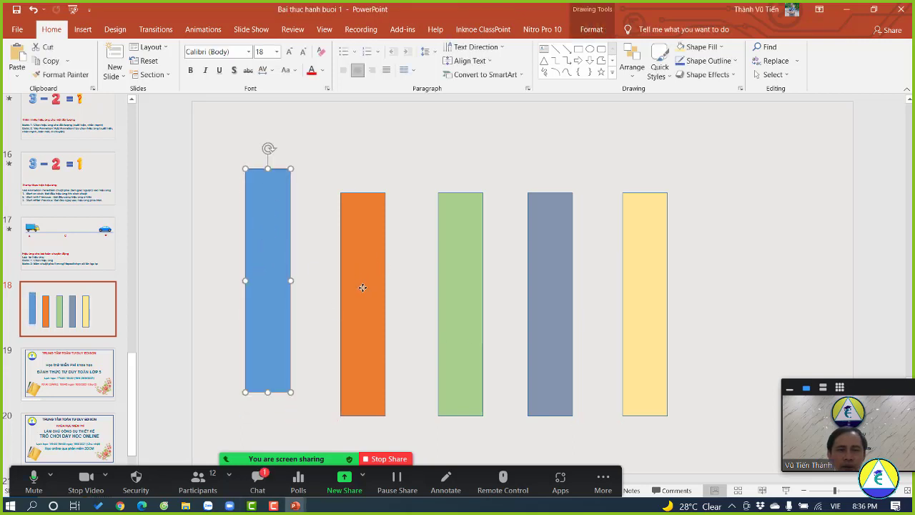
drag(363, 287, 362, 306)
drag(452, 265, 456, 300)
drag(548, 259, 551, 231)
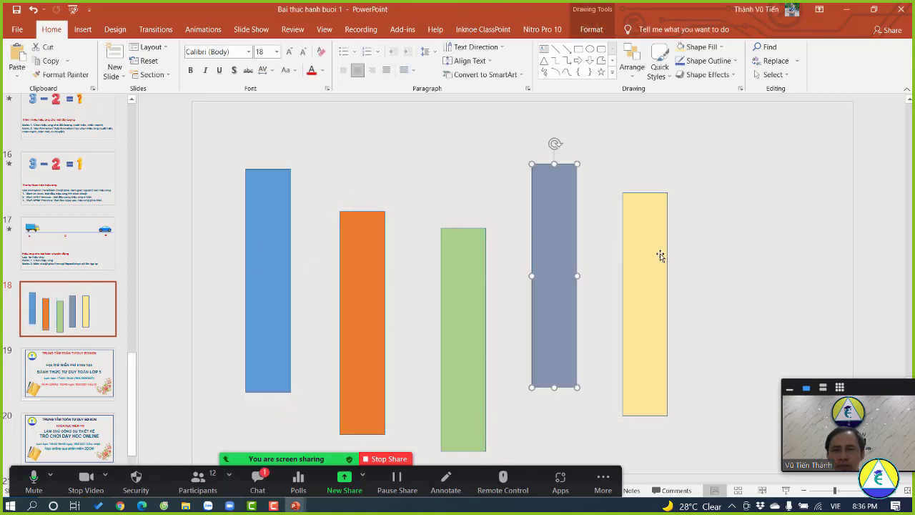
drag(660, 253, 688, 209)
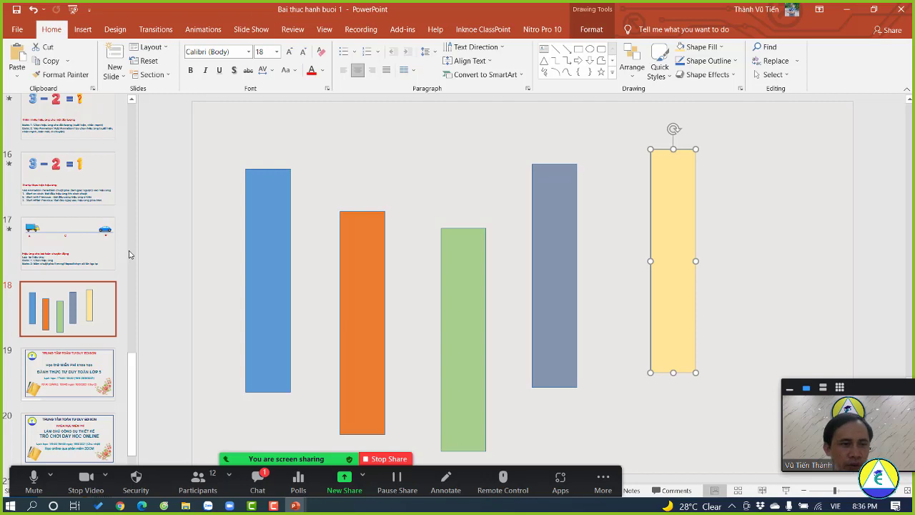
Duplicate slide 18, and check the Zoom meeting chat before closing it.
click(91, 325)
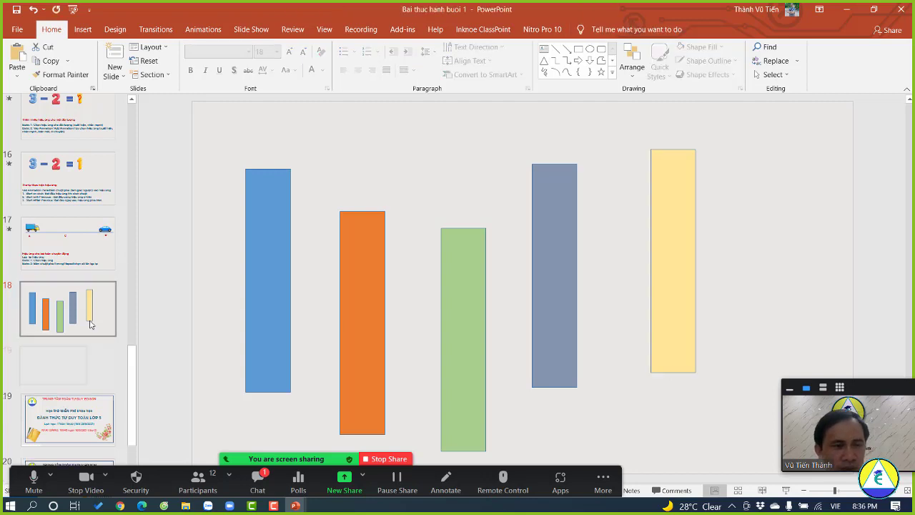
key(ctrl+d)
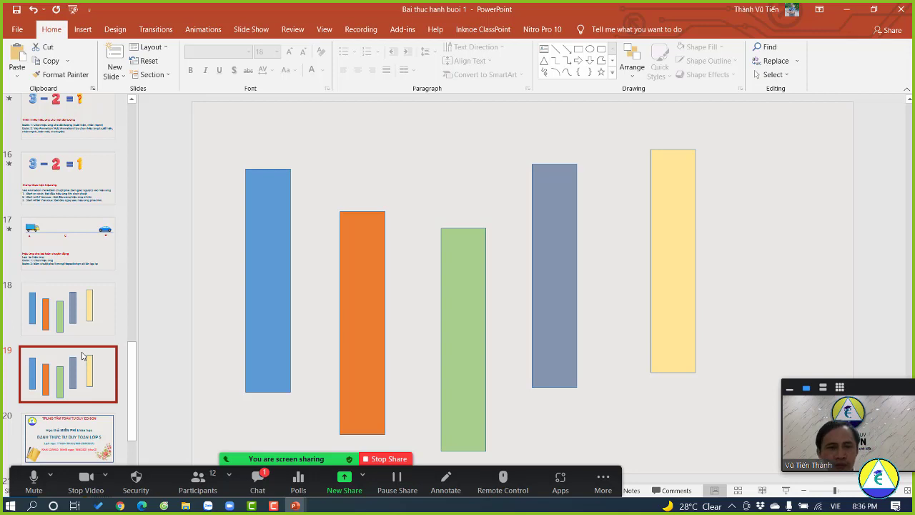
click(259, 480)
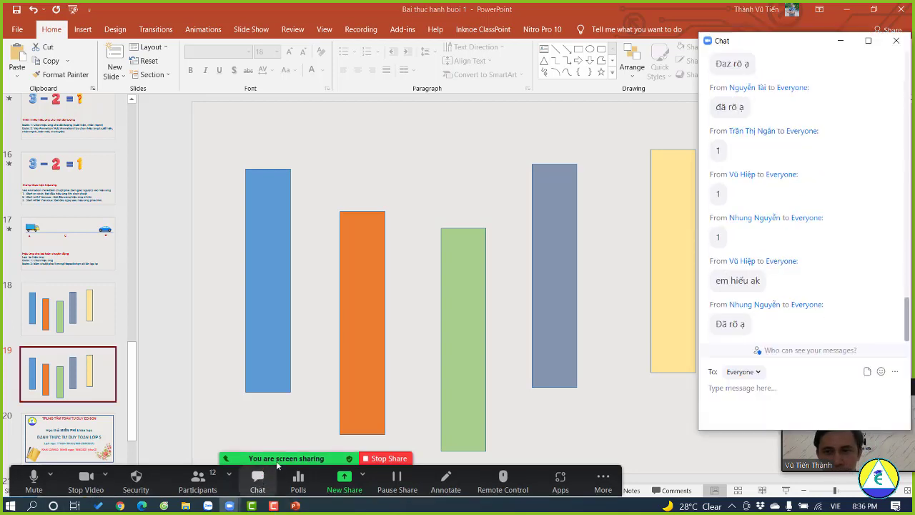
click(896, 40)
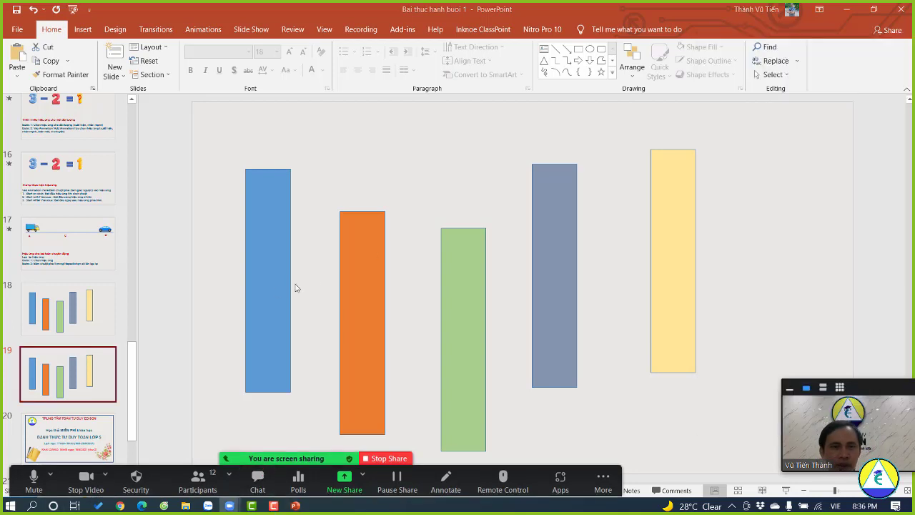
Delete all five bars from the duplicated slide 19.
click(266, 293)
shift+click(380, 314)
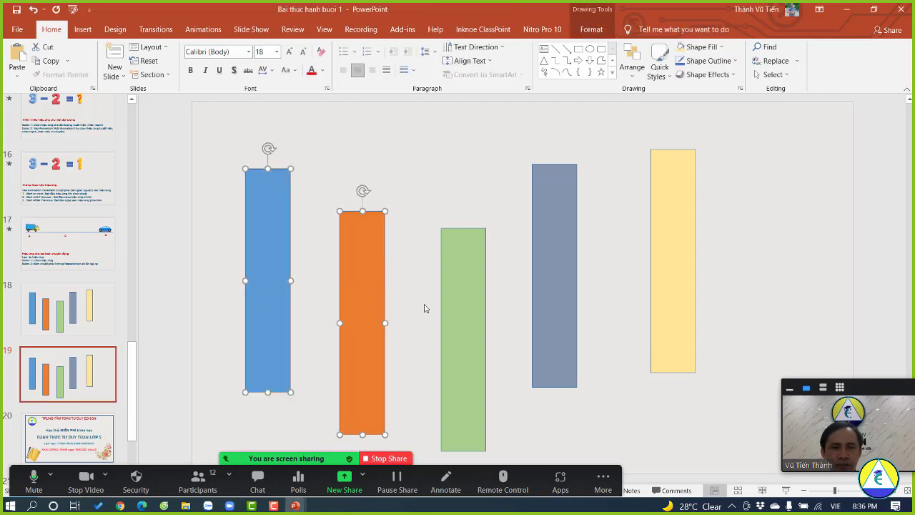
shift+click(466, 304)
shift+click(565, 288)
shift+click(685, 279)
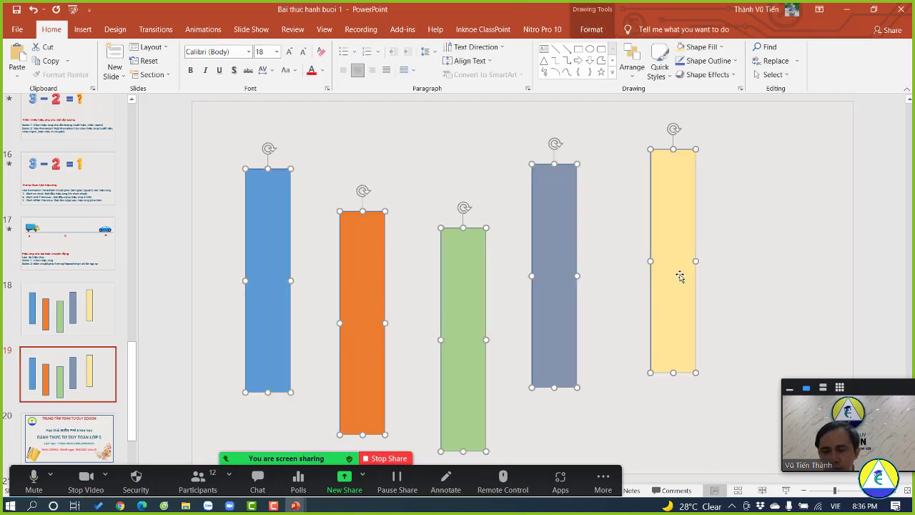
key(Delete)
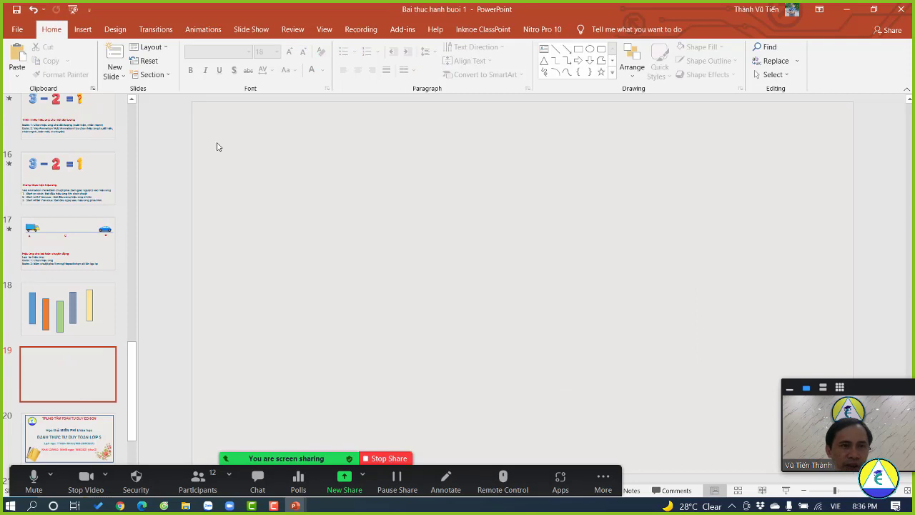
Draw a square about 0.89" wide and high in the upper part of the empty slide 19.
click(114, 30)
click(84, 33)
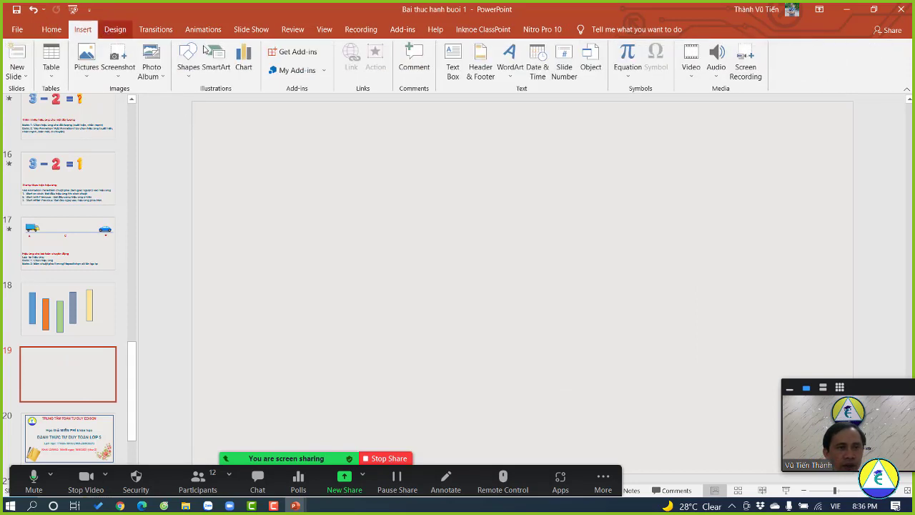
click(188, 63)
click(217, 103)
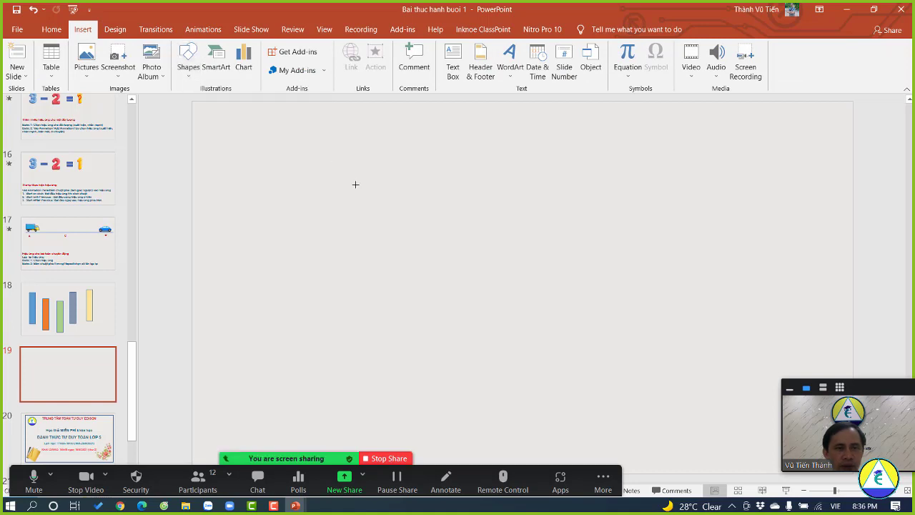
drag(301, 188, 347, 232)
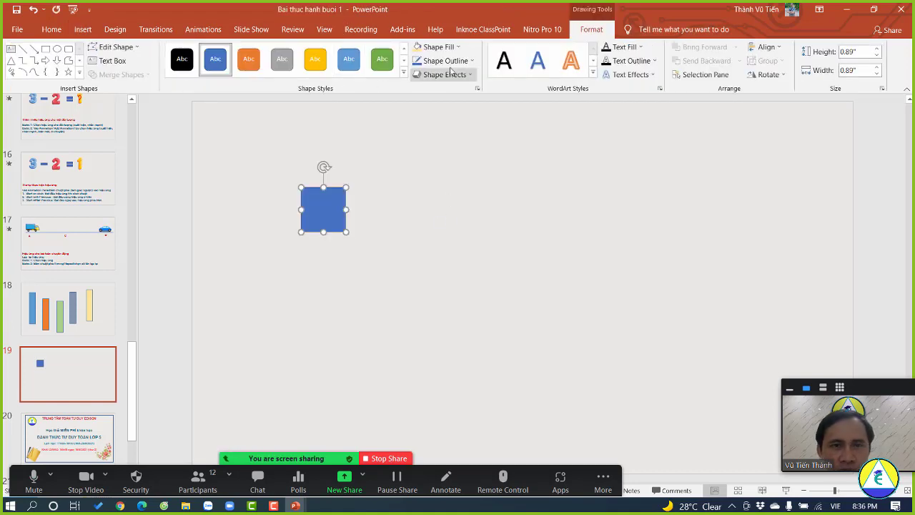
Set the square's width and height to 1" each.
click(878, 66)
click(878, 67)
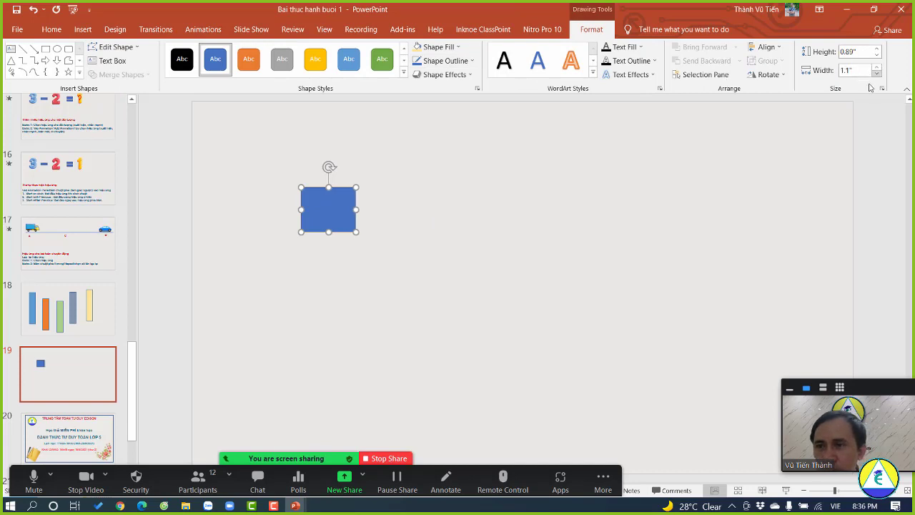
click(878, 50)
click(878, 50)
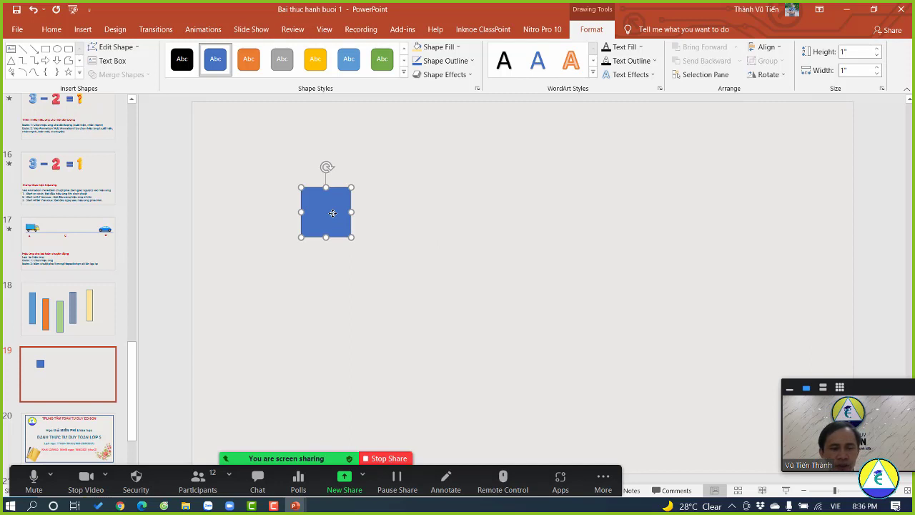
Copy the square four times, placing each copy against the previous one and slightly lower, to form a stepped row of five.
drag(339, 219, 387, 230)
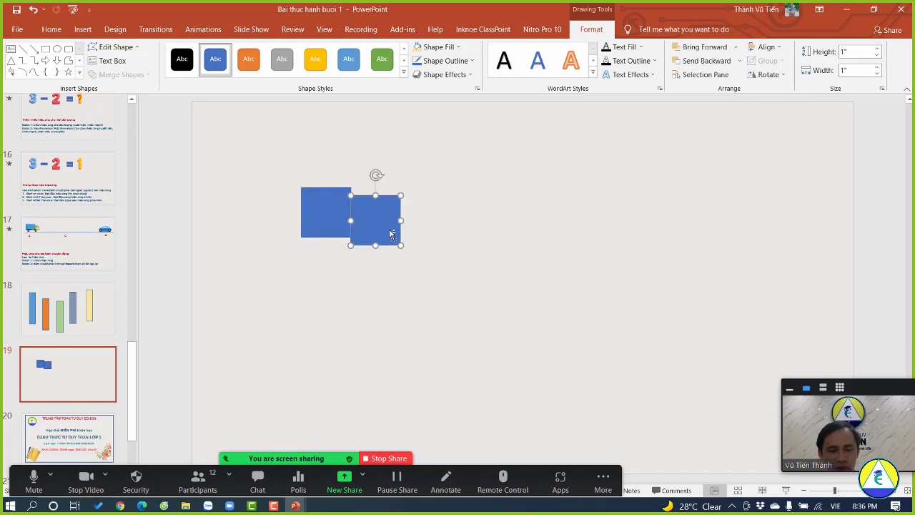
key(ctrl+d)
key(ctrl+d)
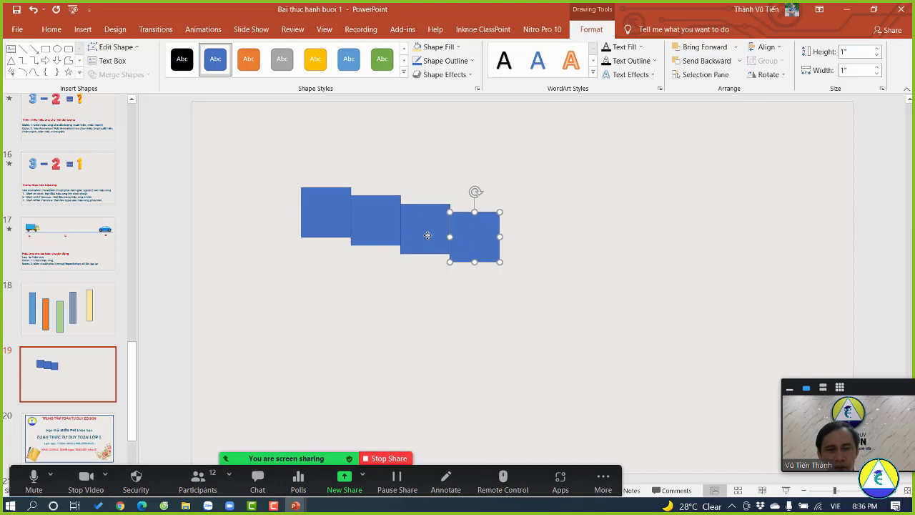
key(ctrl+d)
Apply the gold shape style to the second square and a dark green fill to the fourth square.
click(399, 229)
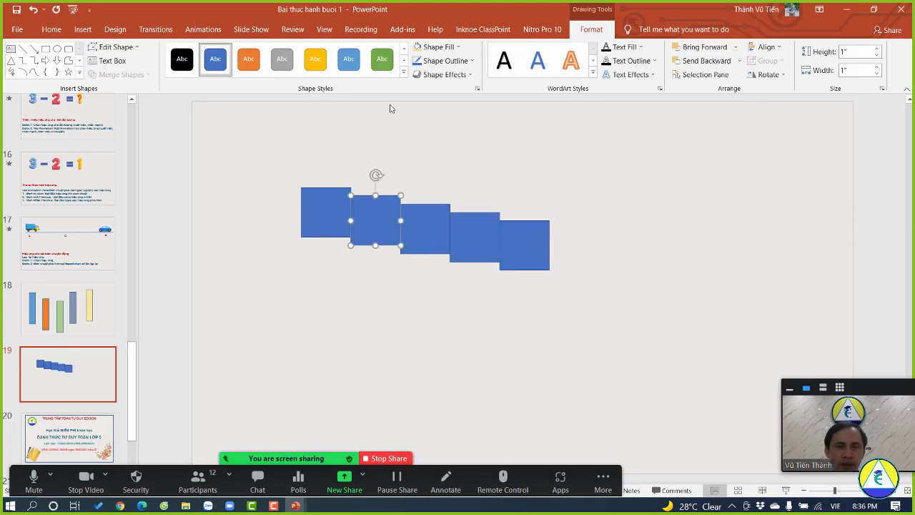
click(319, 63)
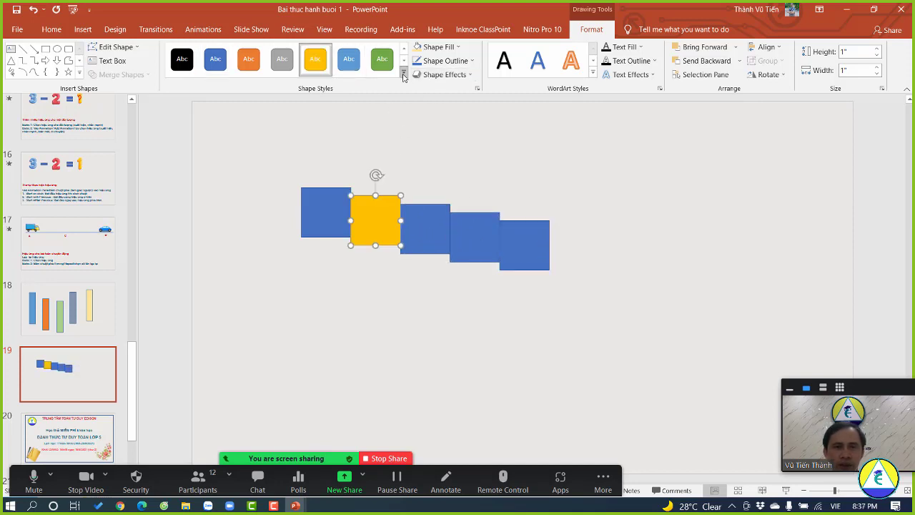
click(463, 244)
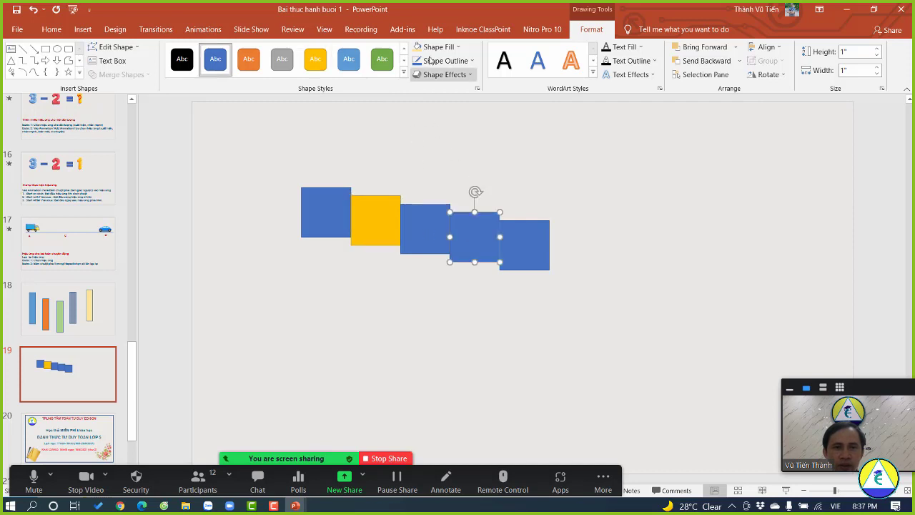
click(461, 47)
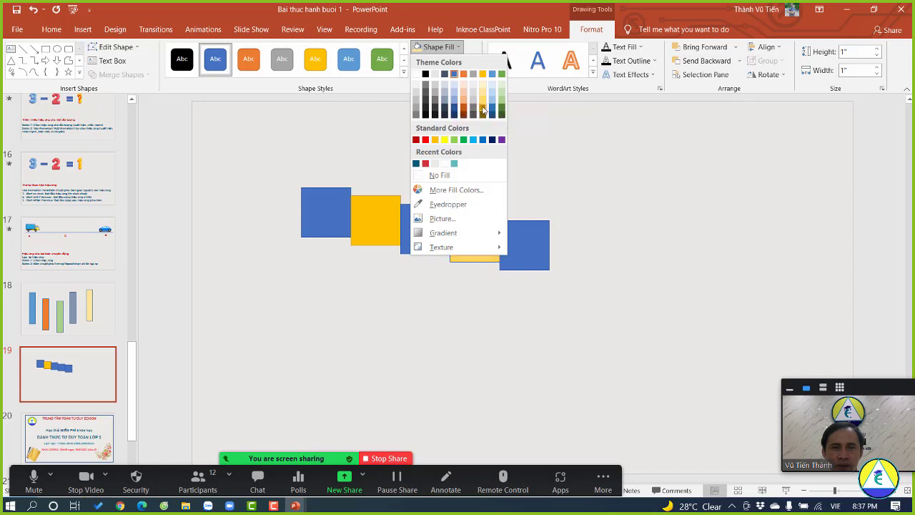
click(502, 108)
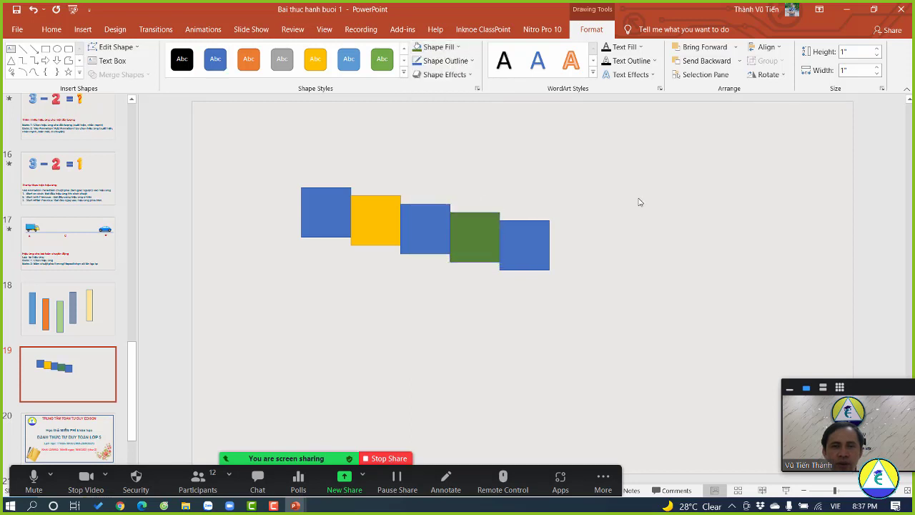
click(578, 273)
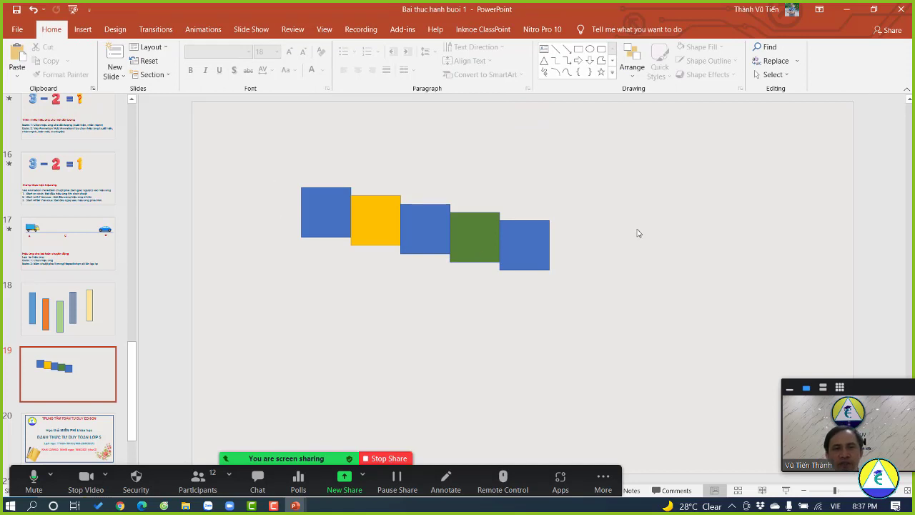
Align all five squares along their top edges and clear the selection.
click(316, 218)
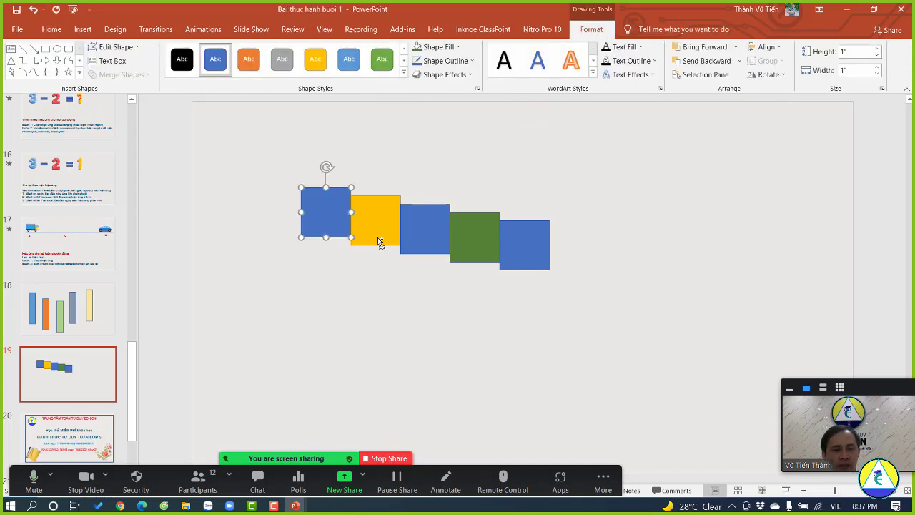
key(ctrl+a)
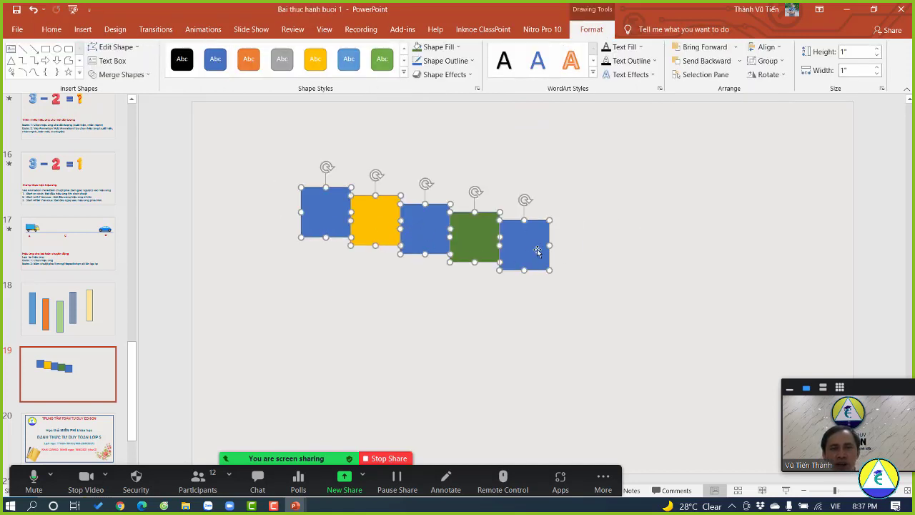
click(766, 46)
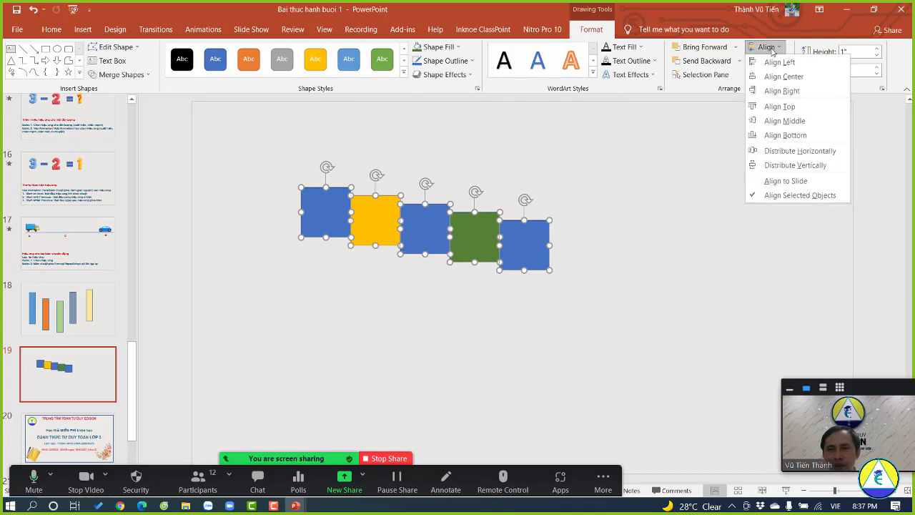
click(790, 107)
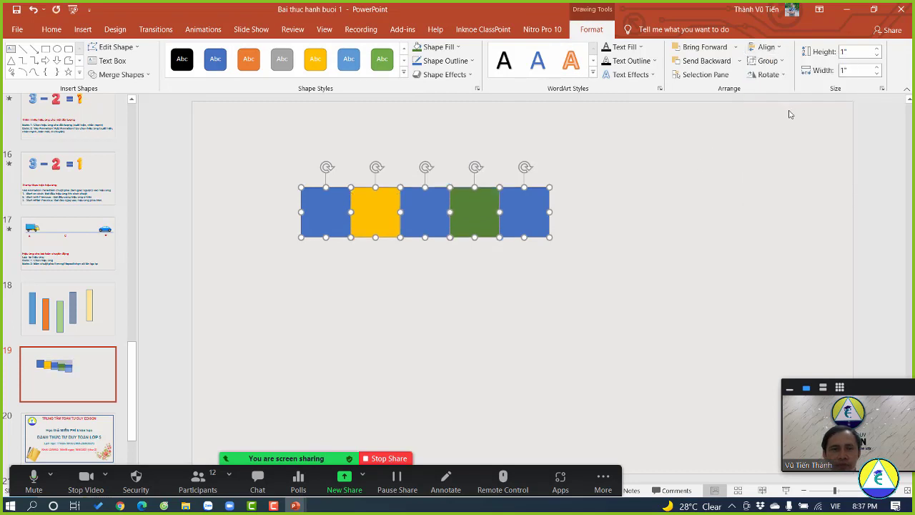
click(647, 261)
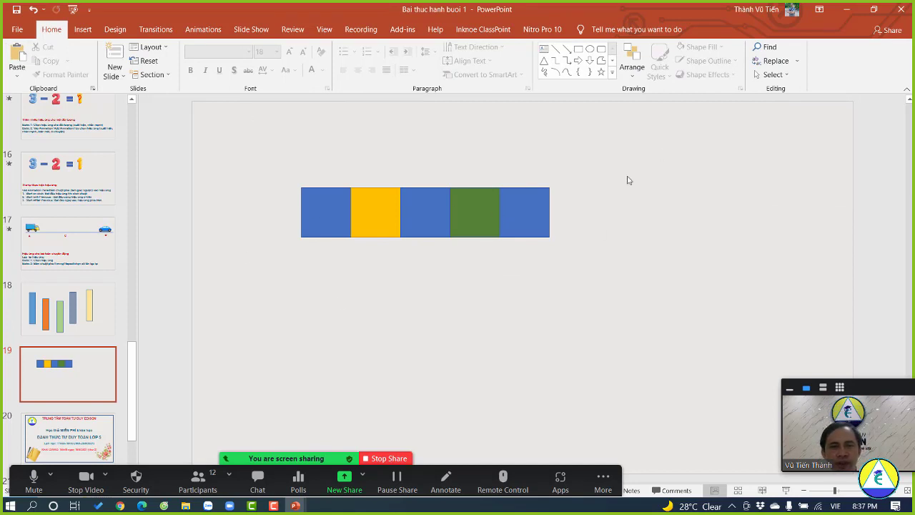
Copy the row of five squares twice, stacking the copies directly below to form a three-row grid.
click(322, 215)
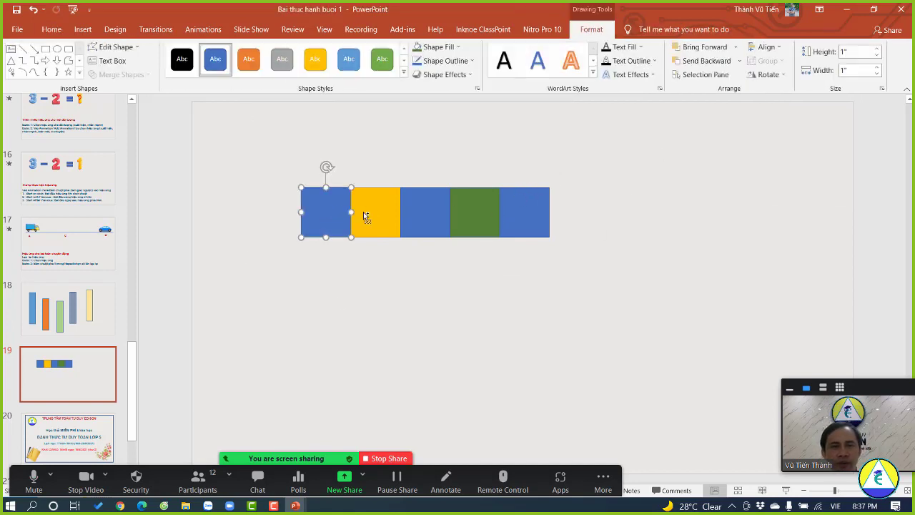
shift+click(363, 212)
shift+click(430, 212)
shift+click(471, 213)
shift+click(533, 210)
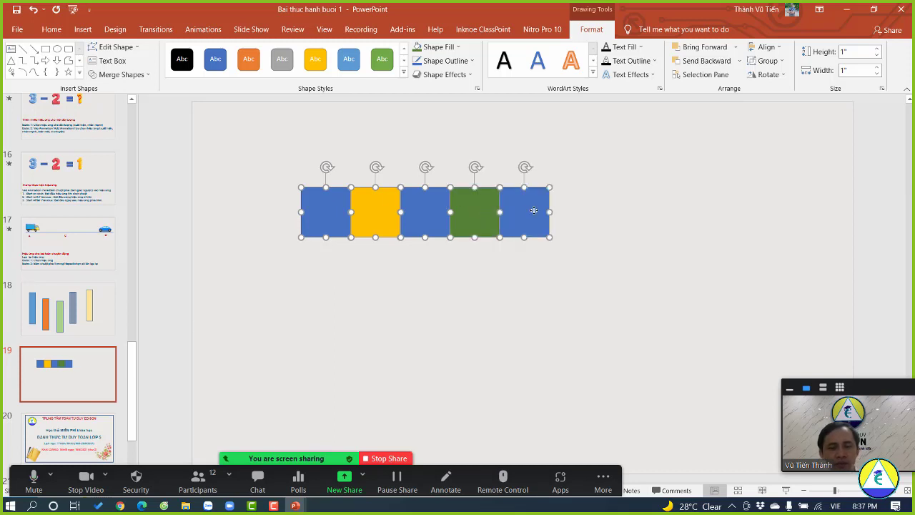
drag(519, 231, 474, 272)
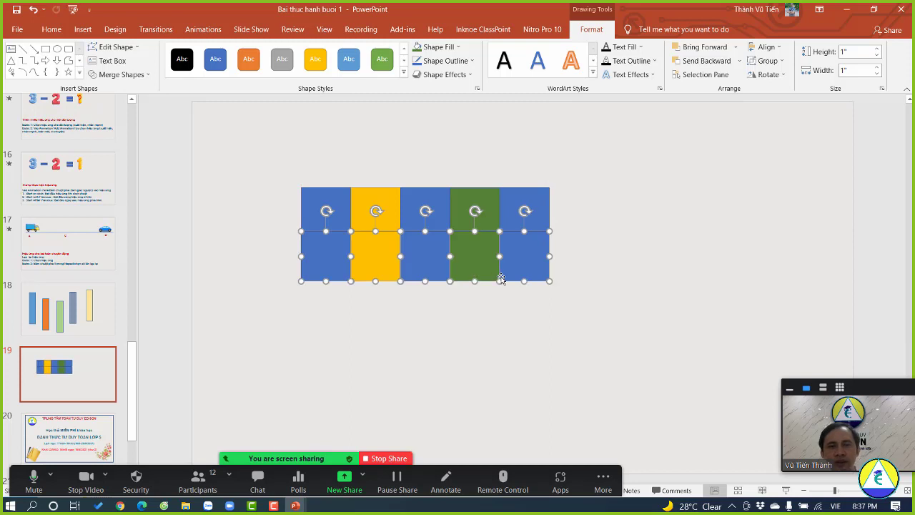
key(ctrl+d)
click(608, 299)
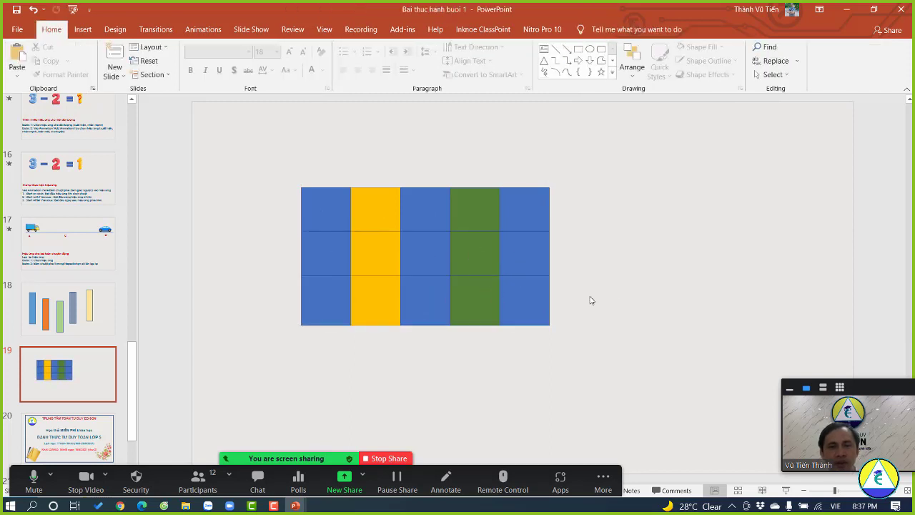
Select various squares of the three-row grid one at a time to inspect them as separate shapes.
click(439, 229)
click(433, 253)
click(433, 294)
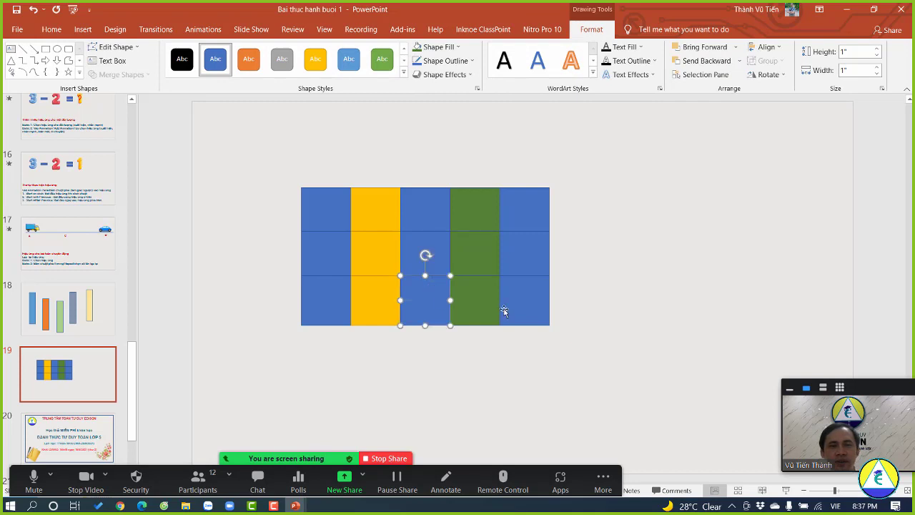
click(506, 311)
click(512, 252)
click(515, 212)
click(476, 213)
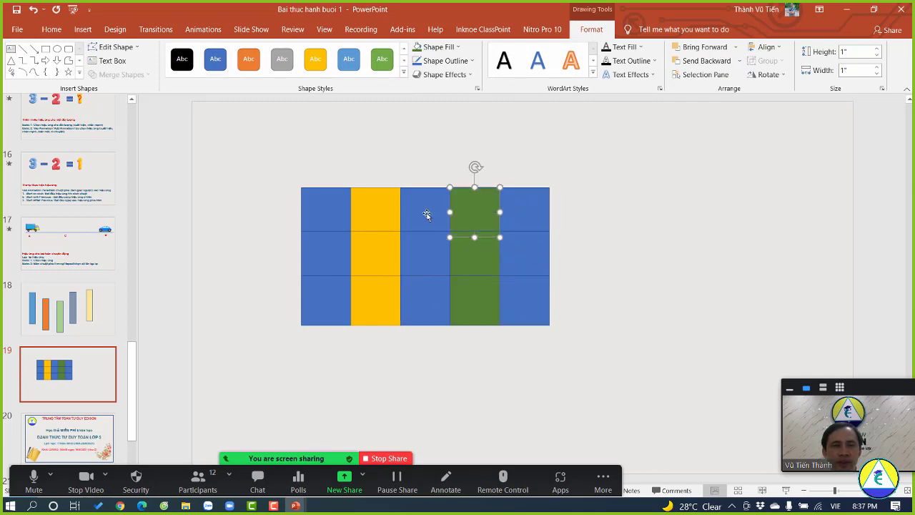
click(424, 211)
click(323, 216)
click(384, 216)
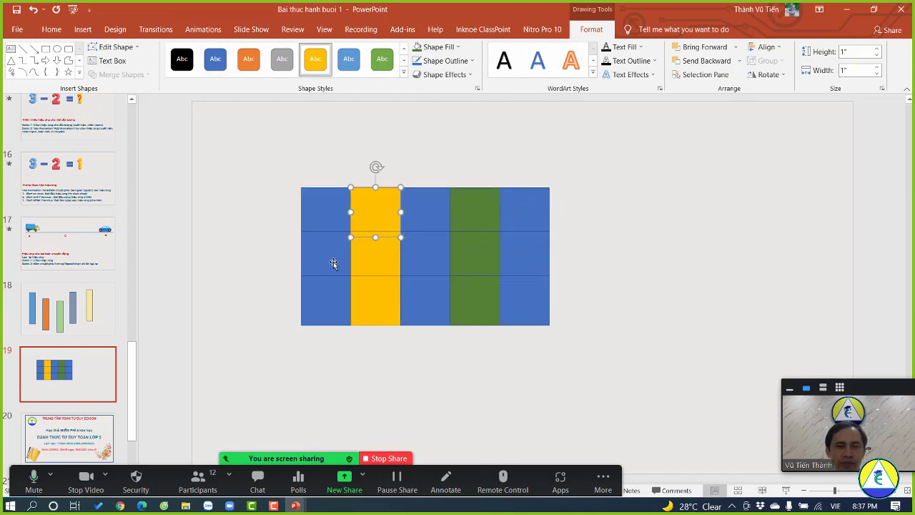
Select the first column's lower squares, and open the Zoom meeting chat to read the participants' replies.
click(333, 262)
click(335, 301)
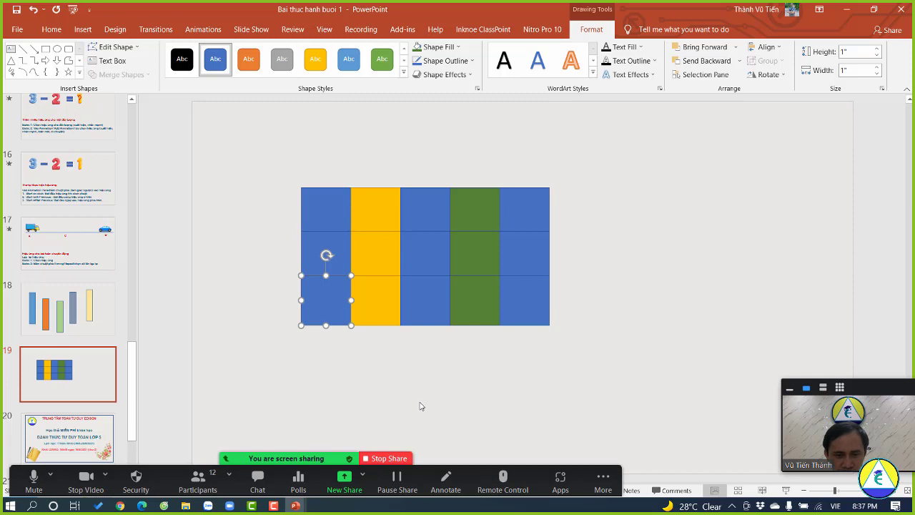
click(256, 480)
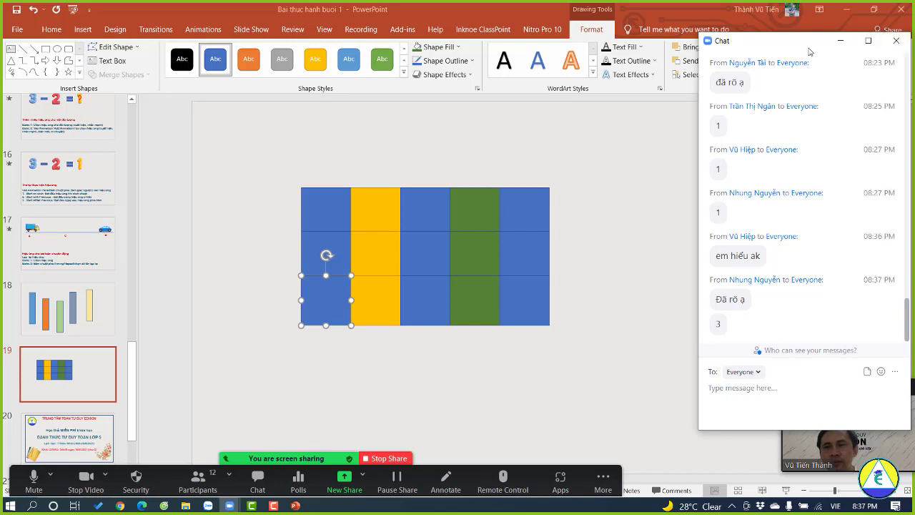
drag(809, 42, 798, 113)
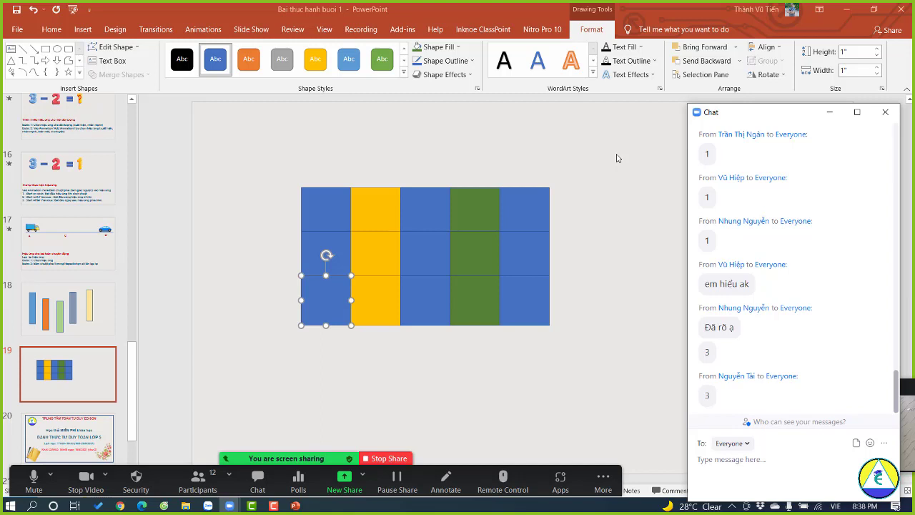
Switch to the presentation "Huong dan ung dung power point - Nang cao" and duplicate slide 8.
key(alt+Tab)
key(alt+Tab)
key(alt+Tab)
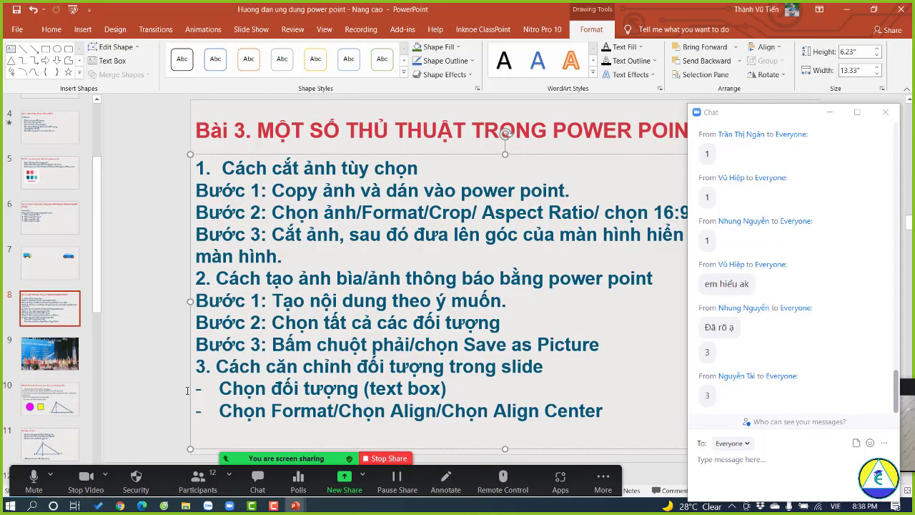
click(194, 435)
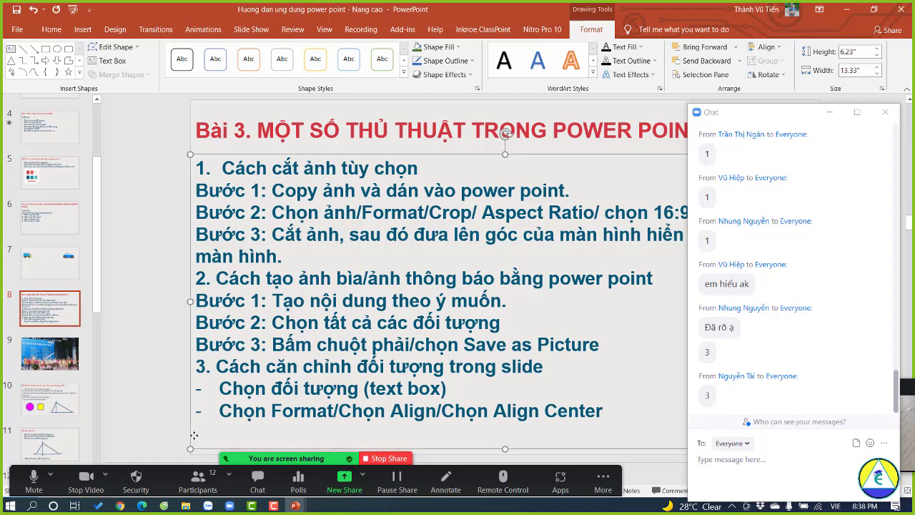
click(46, 316)
key(ctrl+d)
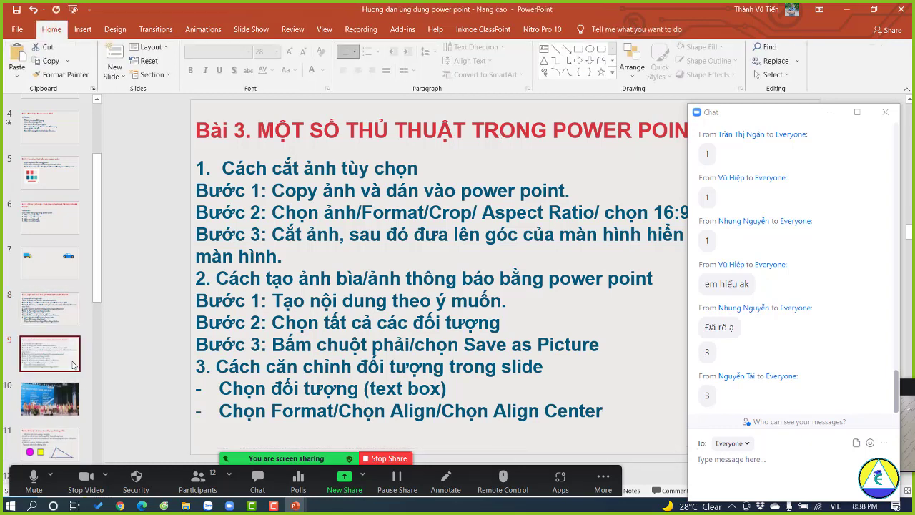
Delete all body text and the list numbering from the duplicated slide, keeping the red lesson title.
click(318, 345)
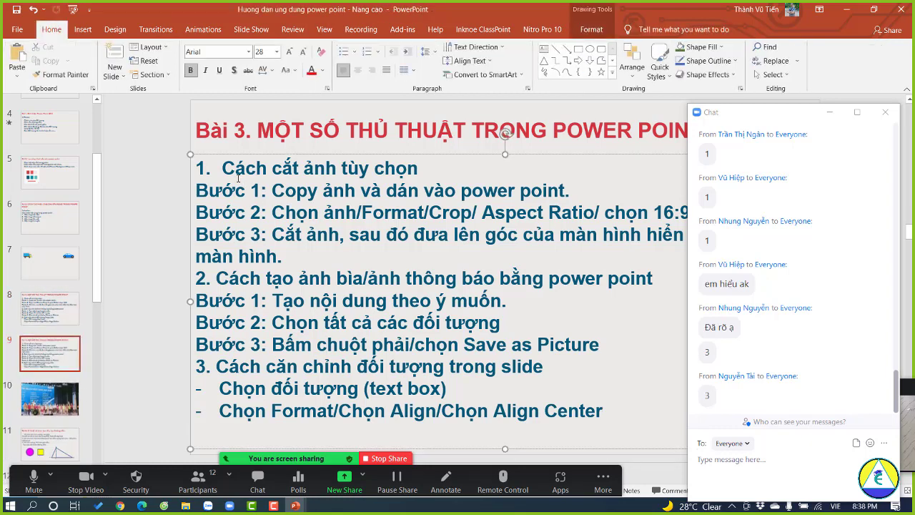
drag(221, 168, 640, 414)
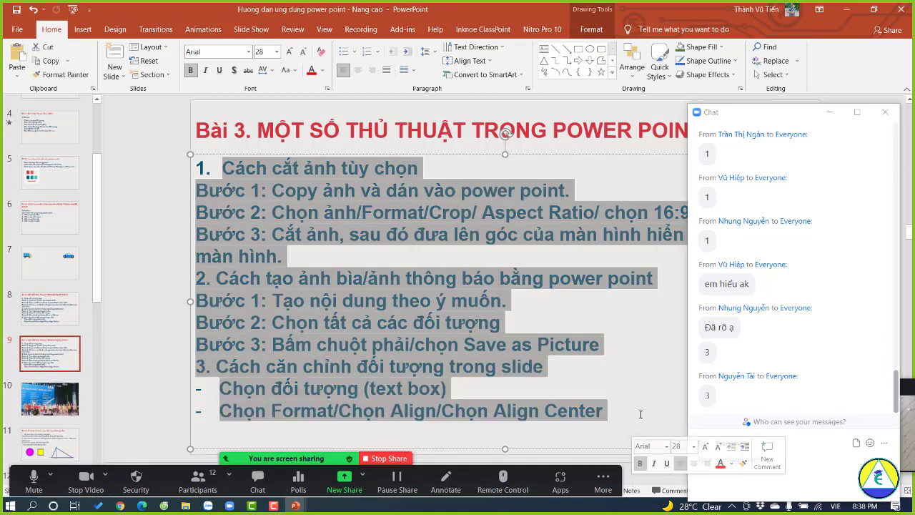
key(BackSpace)
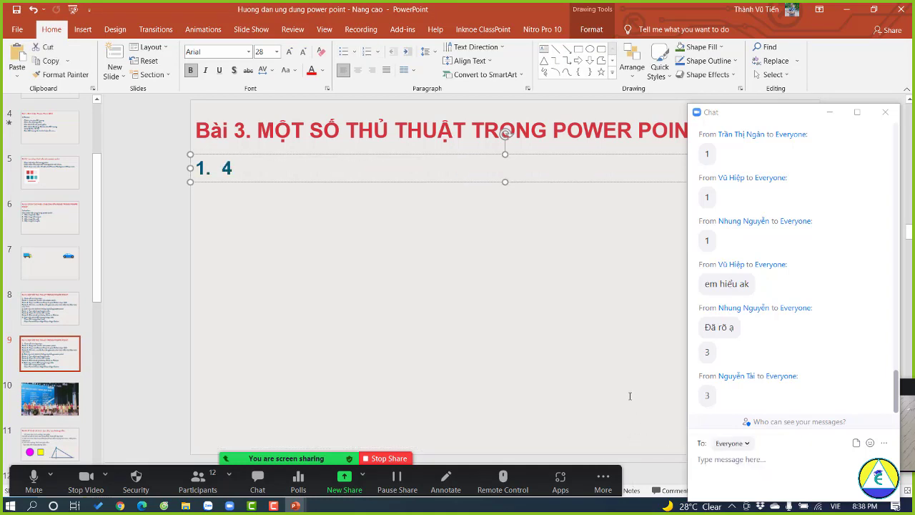
key(BackSpace)
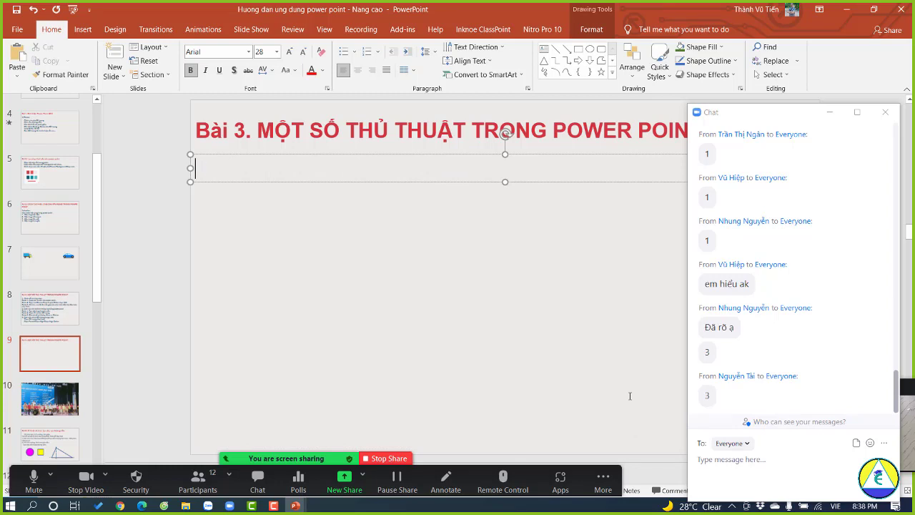
Enter "4. Cách tạo ảnh bìa kênh Youtube bằng power point" in the emptied text box and deselect it.
text(4. Cách )
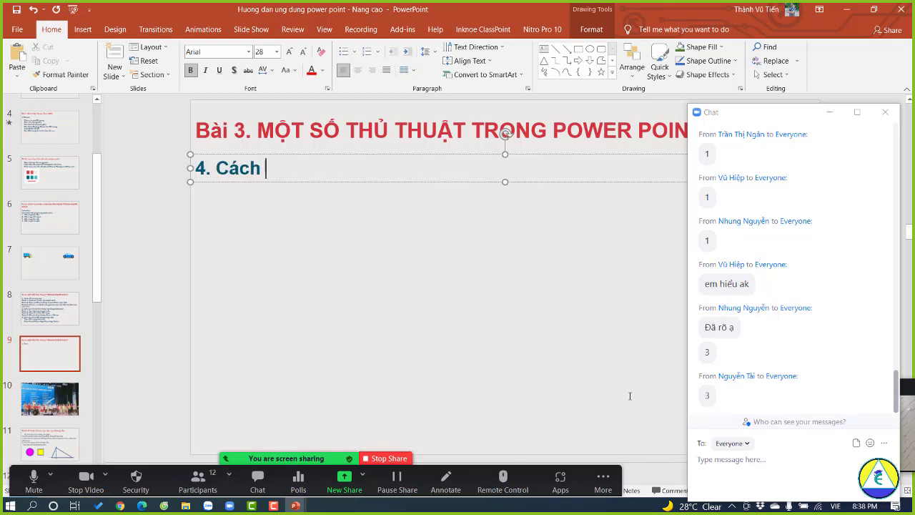
text(tạo ảnh b)
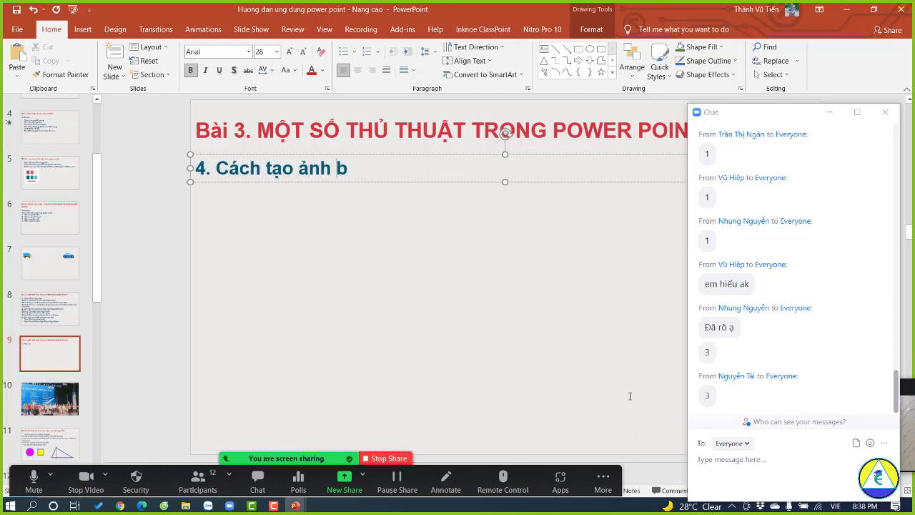
text(ìa kênh U)
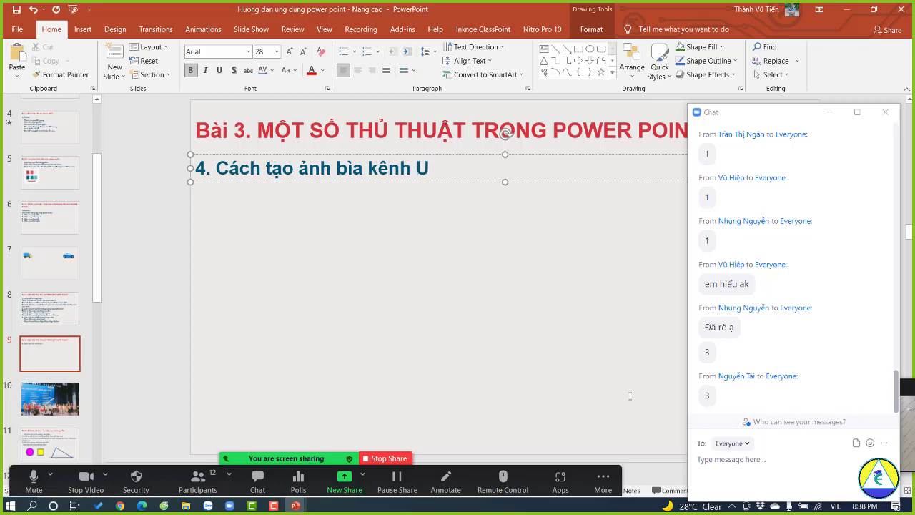
key(BackSpace)
text(Youtub)
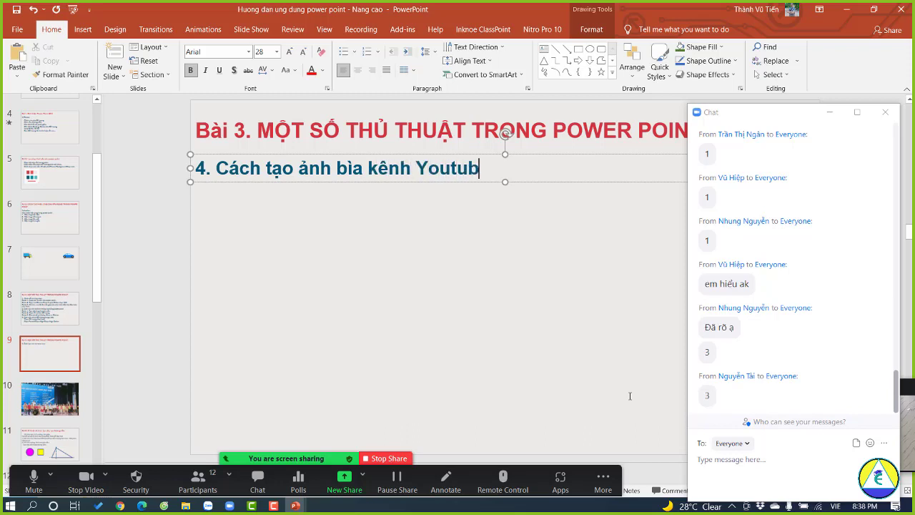
text(e bằng)
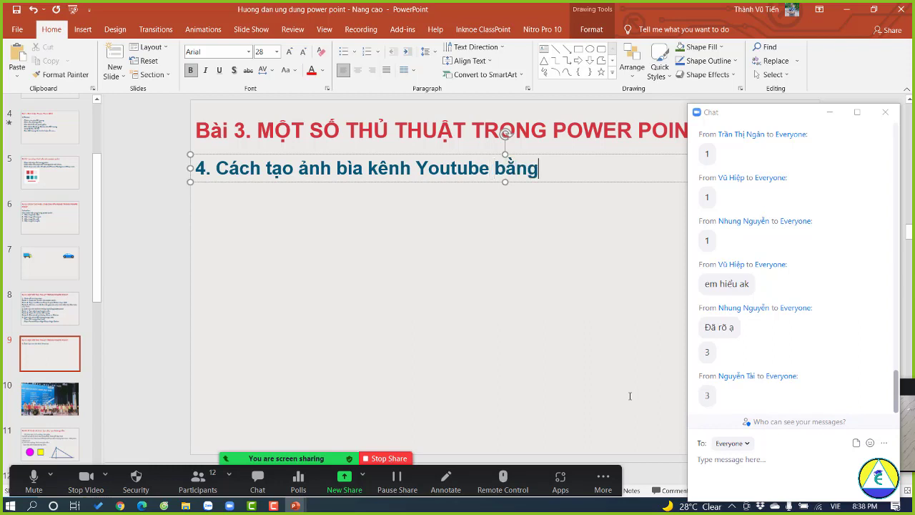
text( pơer pi)
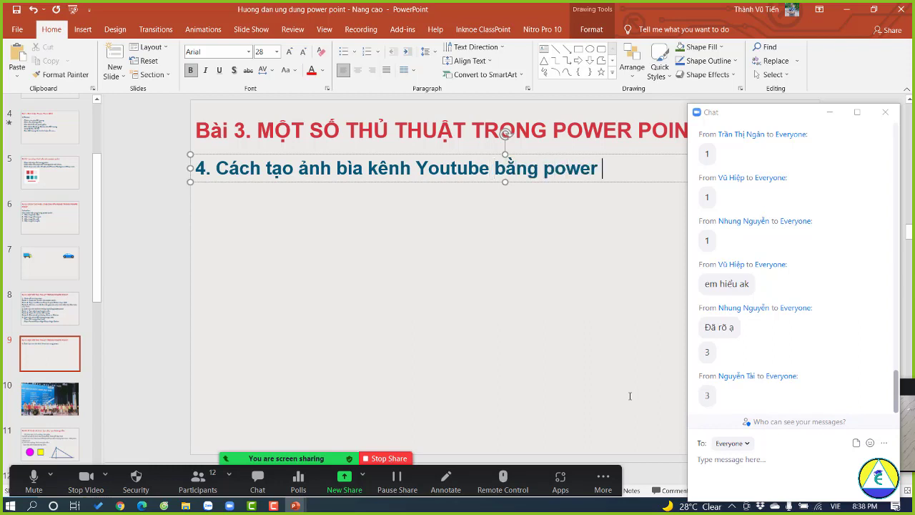
key(BackSpace)
text(oint)
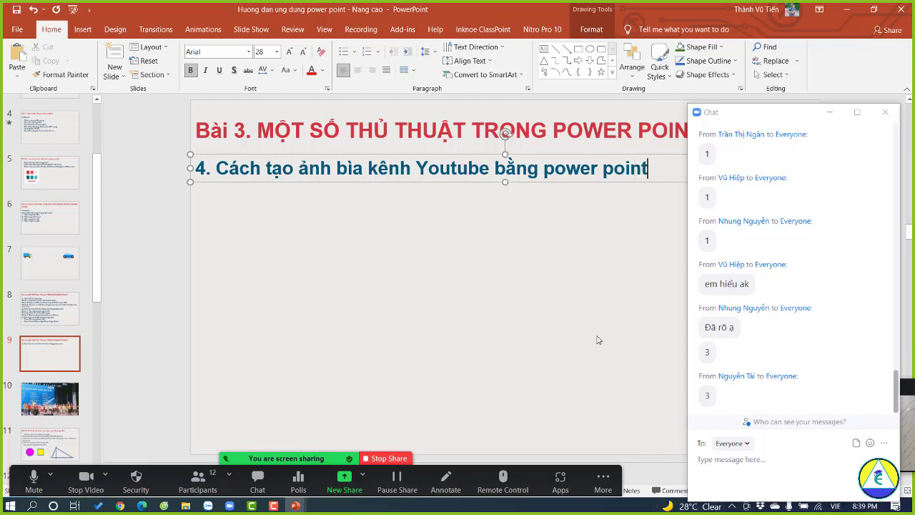
click(510, 356)
Switch back to the "Bai thuc hanh buoi 1" presentation with the colored grid.
key(alt+Tab)
key(alt+Tab)
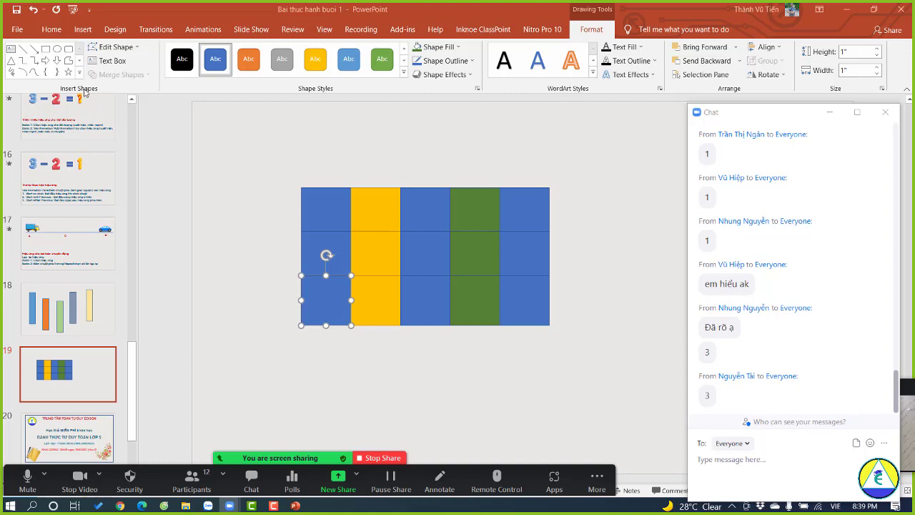
click(137, 50)
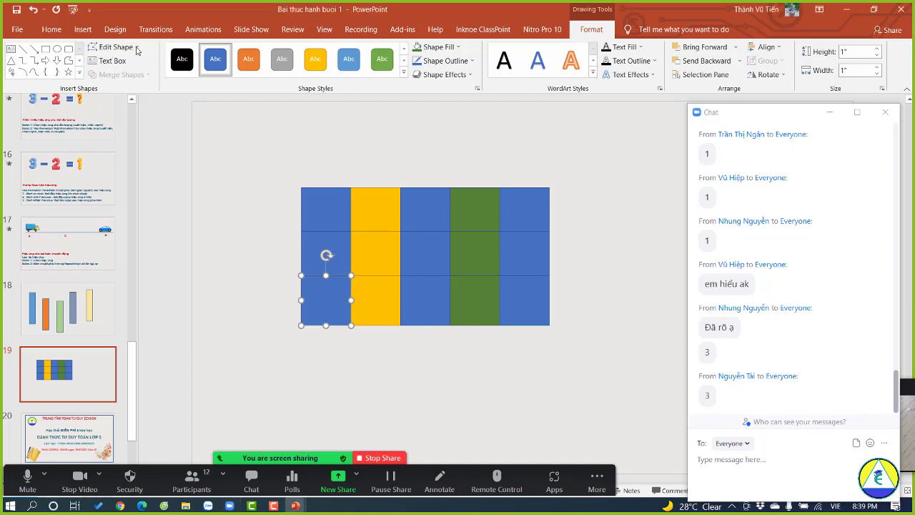
click(138, 50)
click(237, 228)
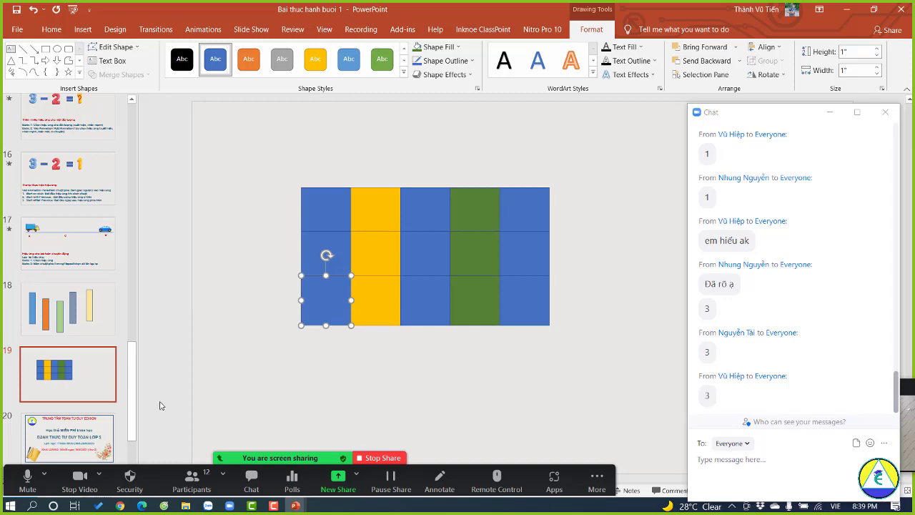
Mute the unmuted attendee listed below the co-host in the Zoom participants list, and minimize the list.
click(191, 479)
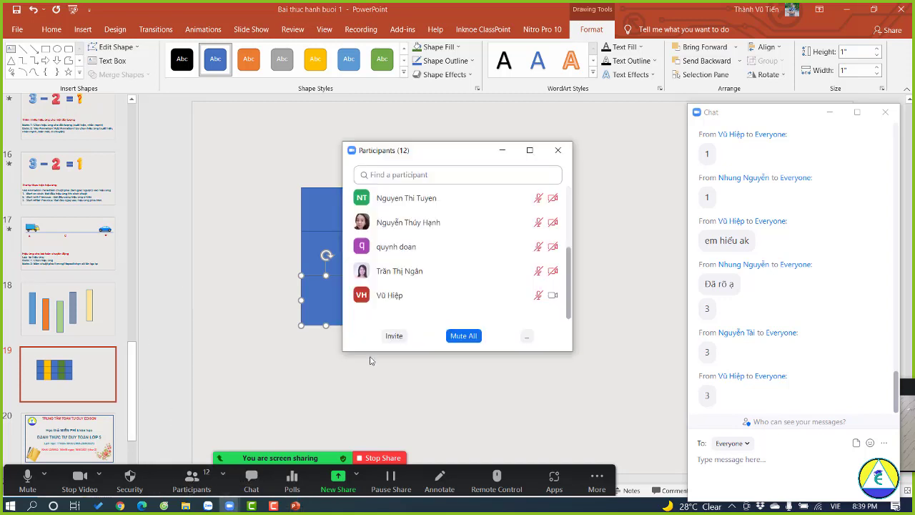
scroll(438, 273, up, 1)
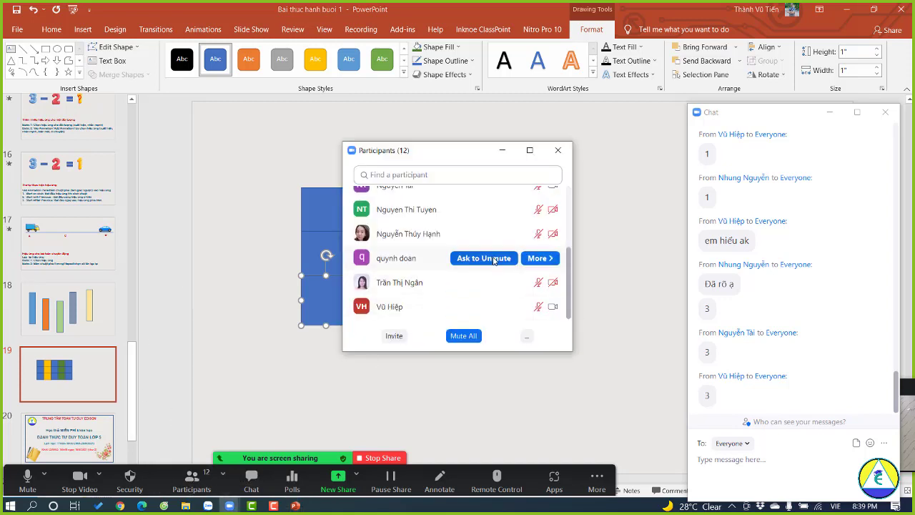
scroll(496, 261, up, 5)
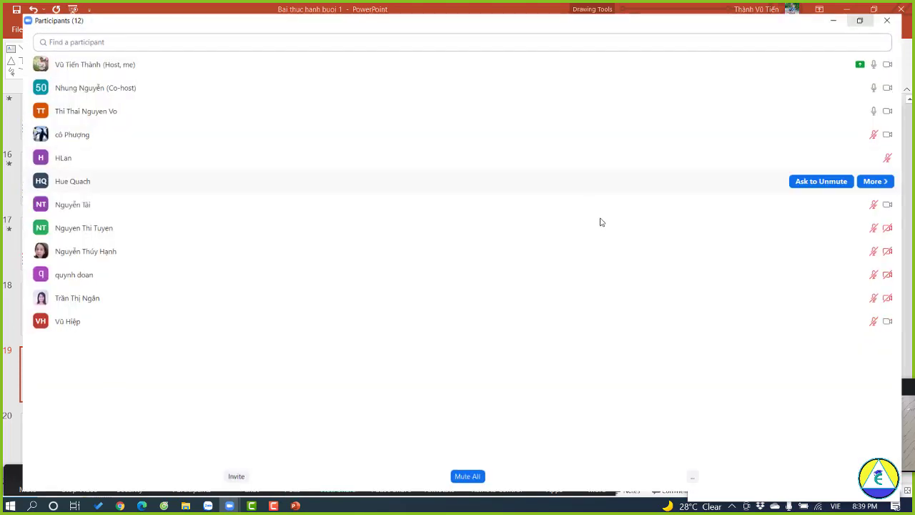
click(529, 151)
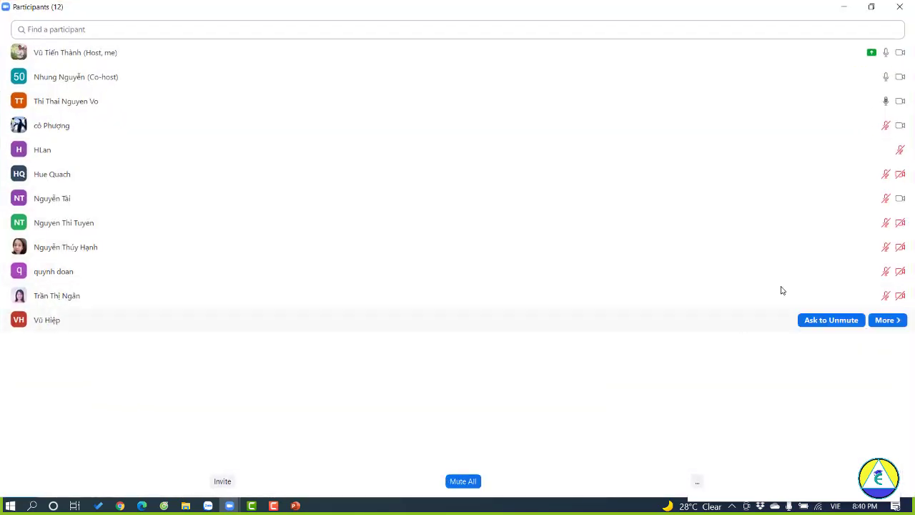
mouse_move(888, 104)
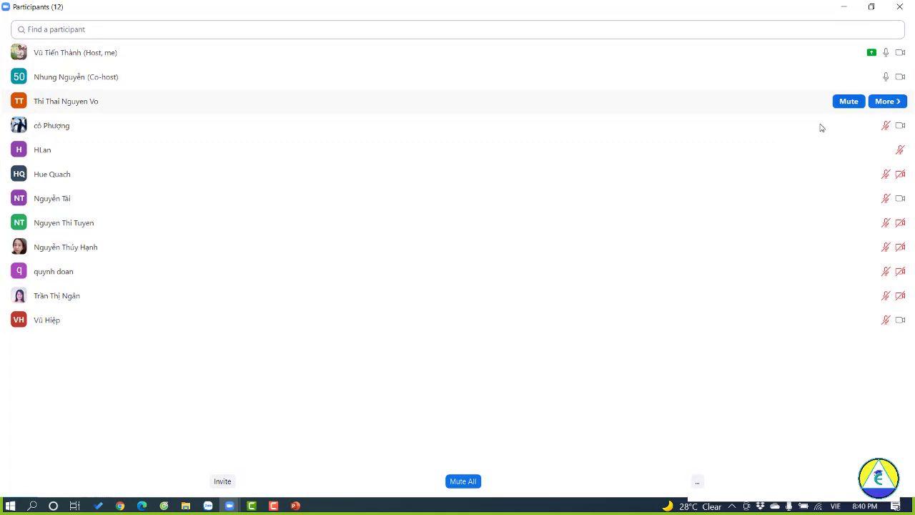
click(857, 104)
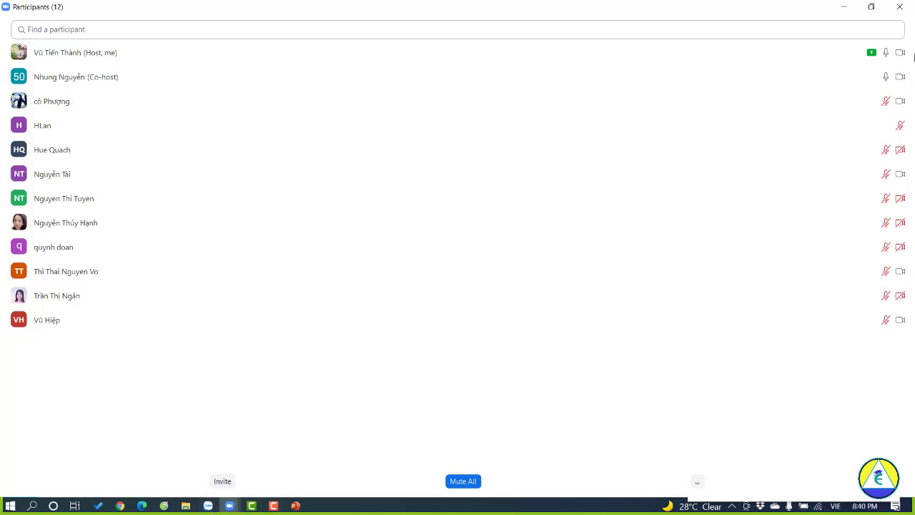
click(844, 6)
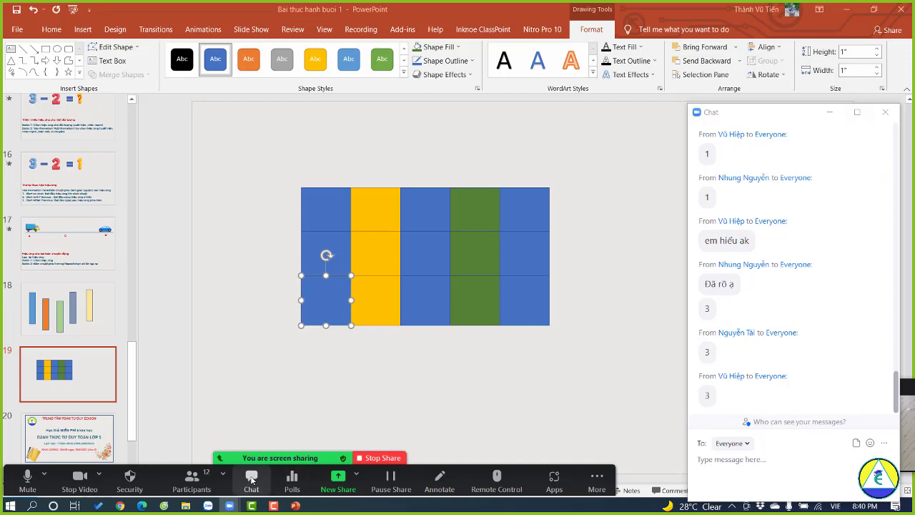
Bring the Zoom meeting chat forward and close it.
click(251, 481)
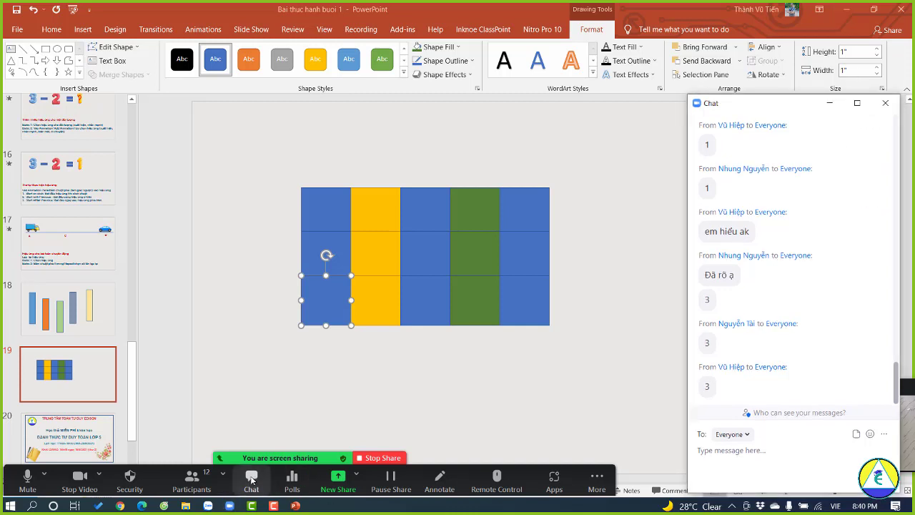
click(886, 103)
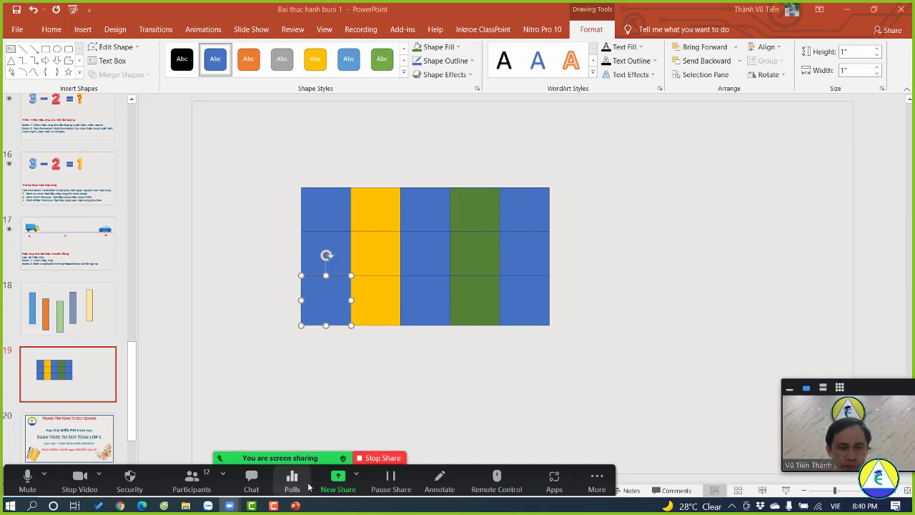
Return to the "Huong dan ung dung power point - Nang cao" presentation and move the floating Zoom video thumbnail up over the ribbon.
mouse_move(296, 505)
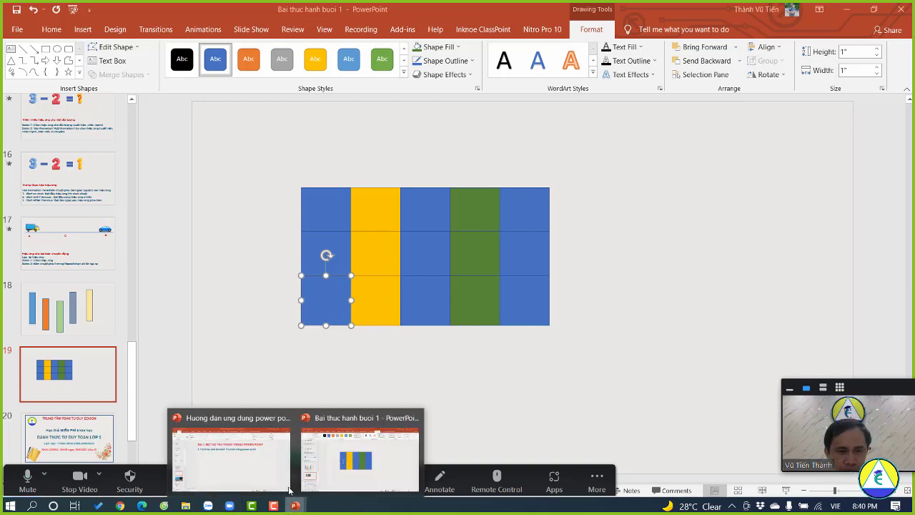
click(253, 471)
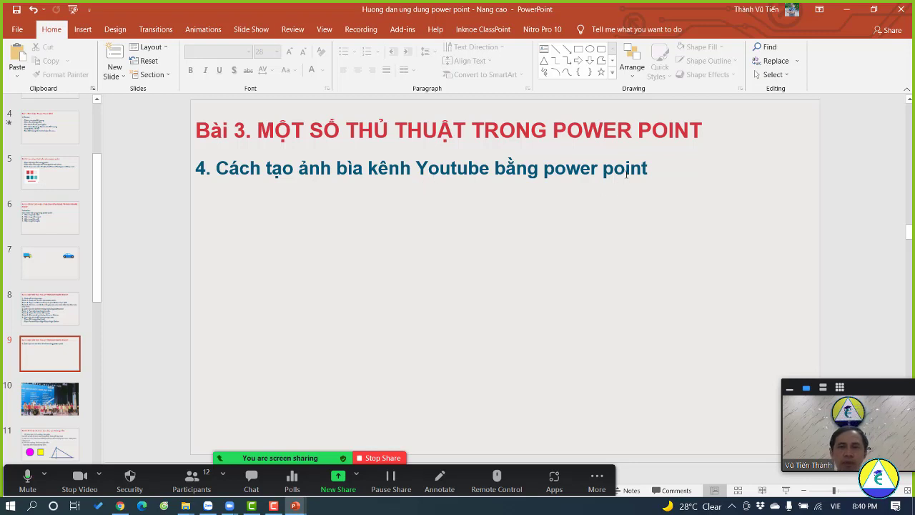
drag(883, 382, 873, 53)
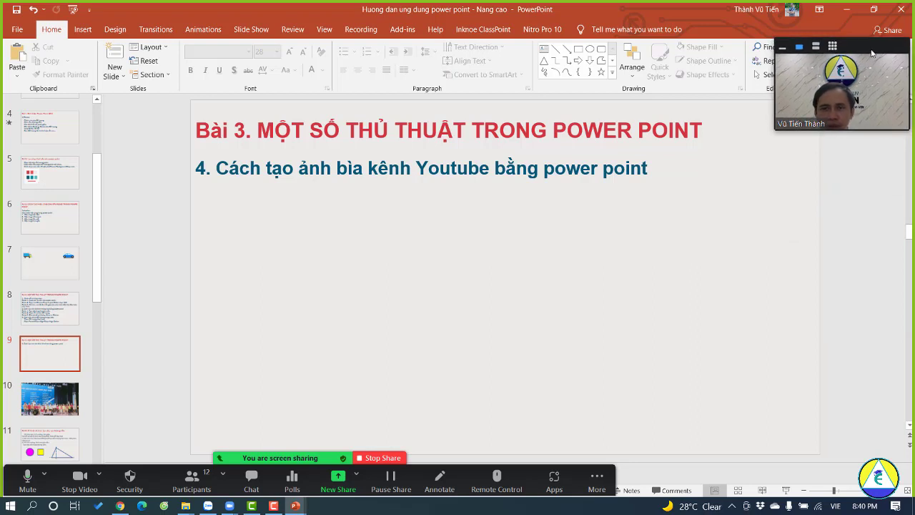
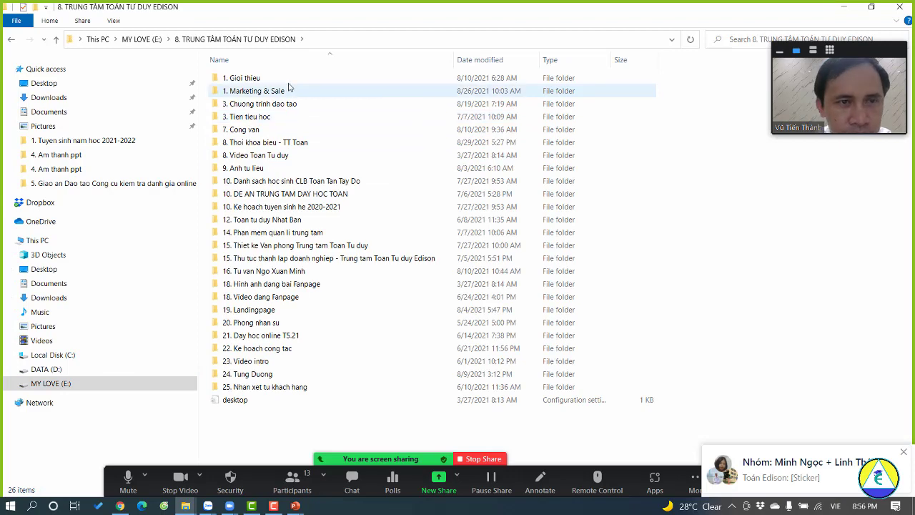
Look into the "1. Gioi thieu" folder and return to its parent folder "8. TRUNG TÂM TOÁN TƯ DUY EDISON".
double_click(289, 80)
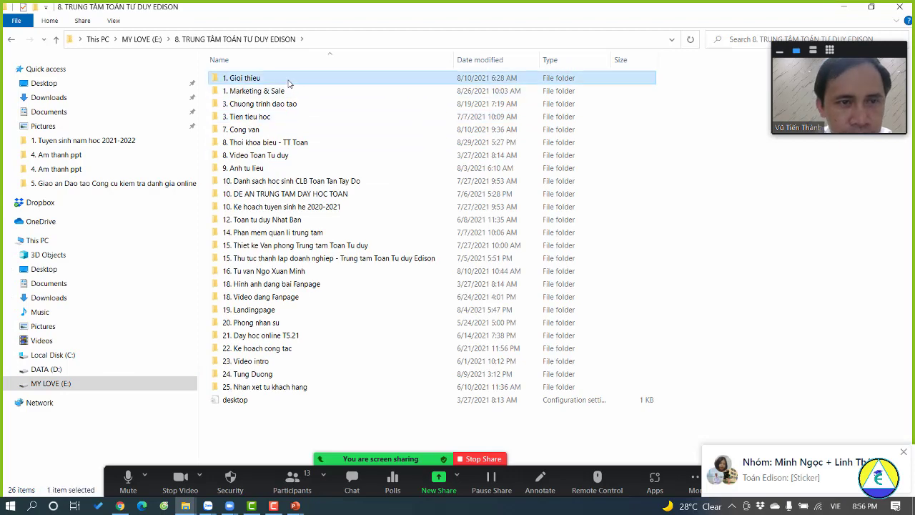
click(56, 39)
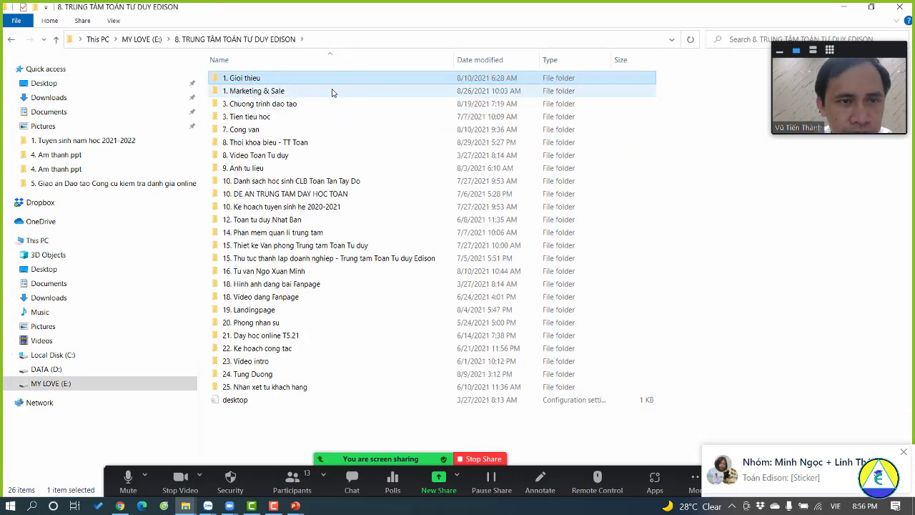
Stop the Zoom screen share and switch back to the "8. TRUNG TÂM TOÁN TƯ DUY EDISON" folder window.
click(329, 106)
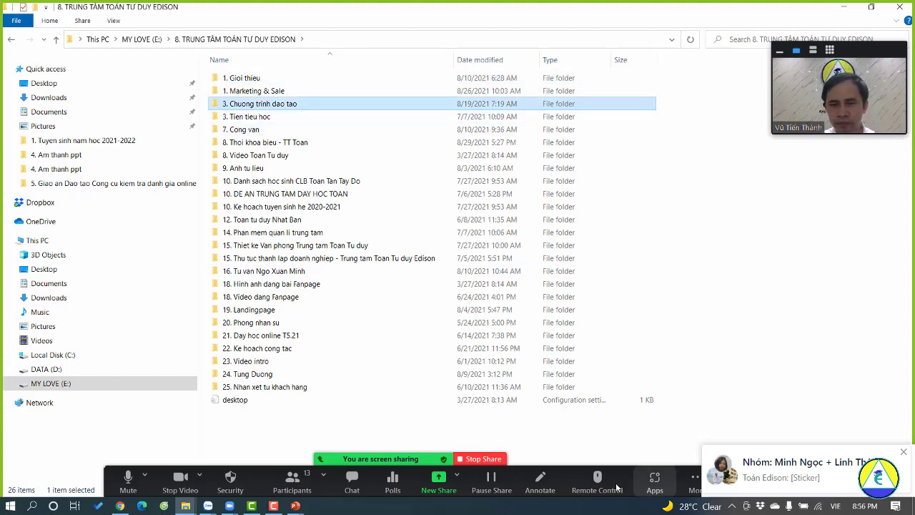
click(483, 458)
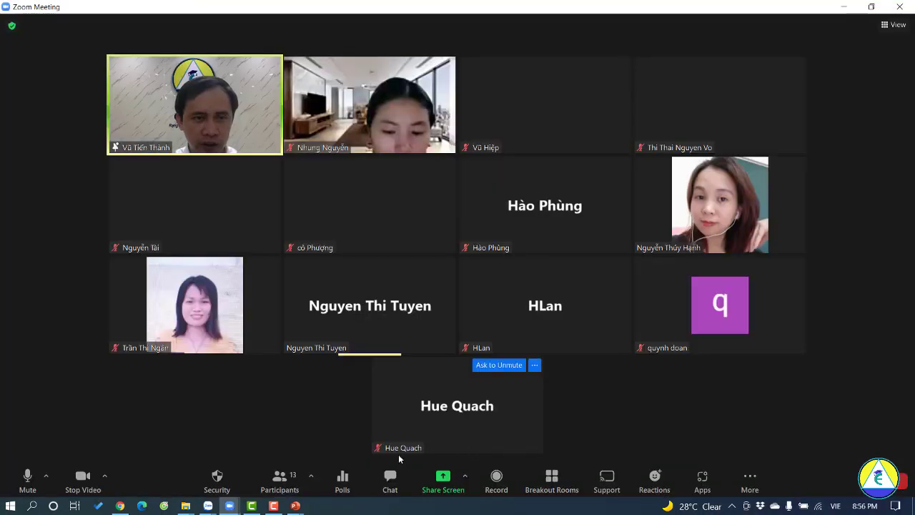
key(alt+Tab)
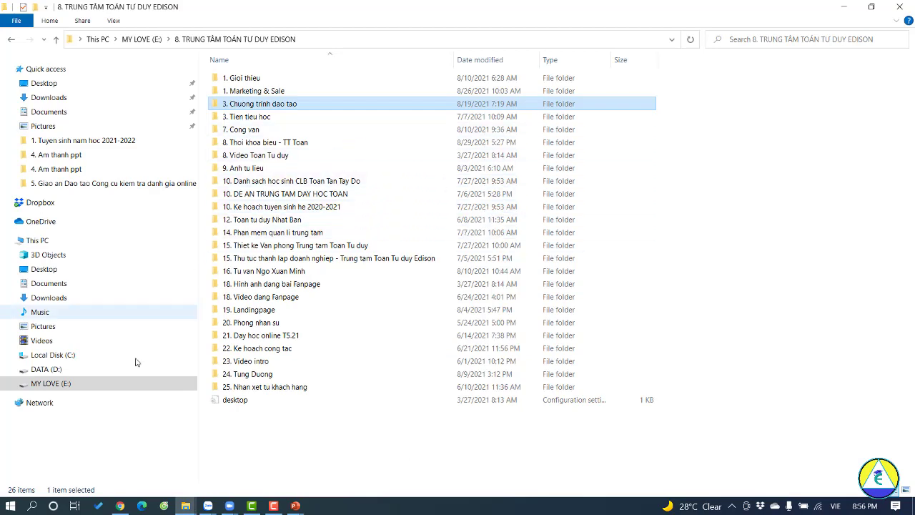
On DATA (D:), open the company folder, "1. Su menh" and the presenter's personal folder in it, and select the photo IMG_267011.
click(59, 369)
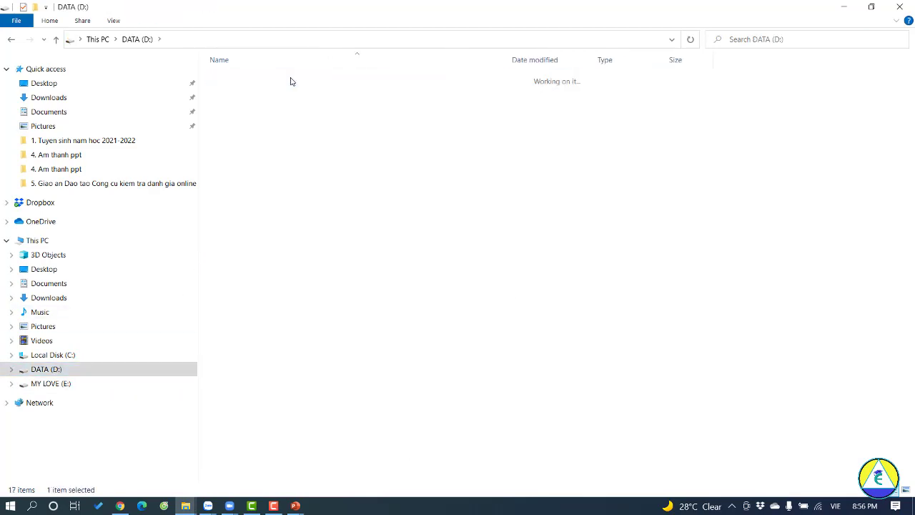
double_click(291, 81)
double_click(294, 81)
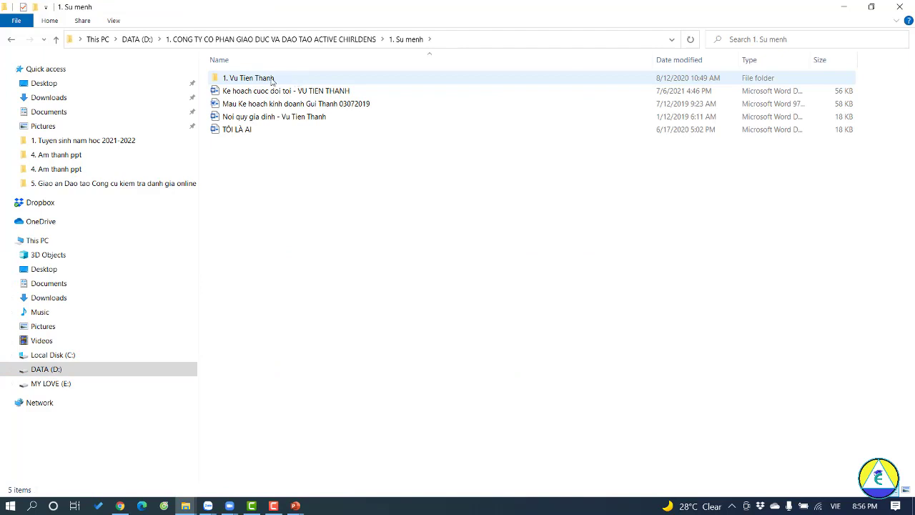
double_click(272, 81)
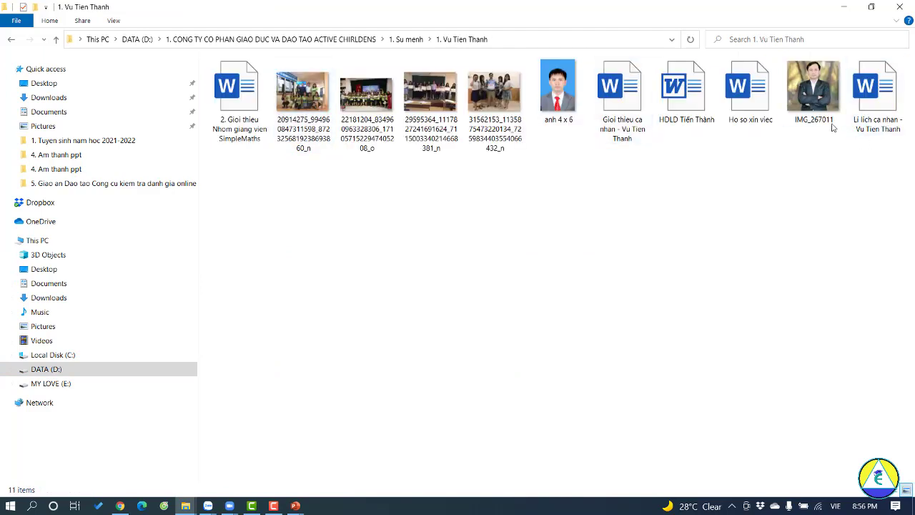
click(819, 98)
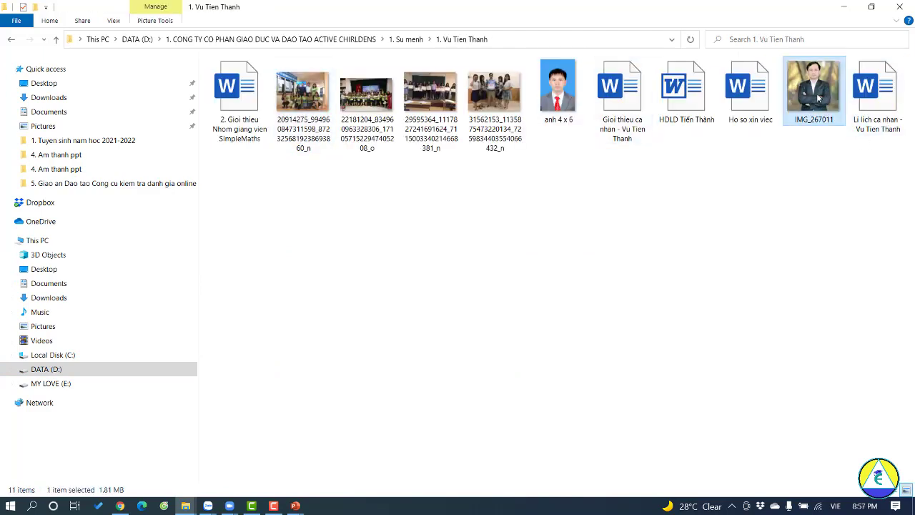
Go back up to the company folder, look into "2. Ke hoach hoat dong", and return to the company folder.
click(55, 40)
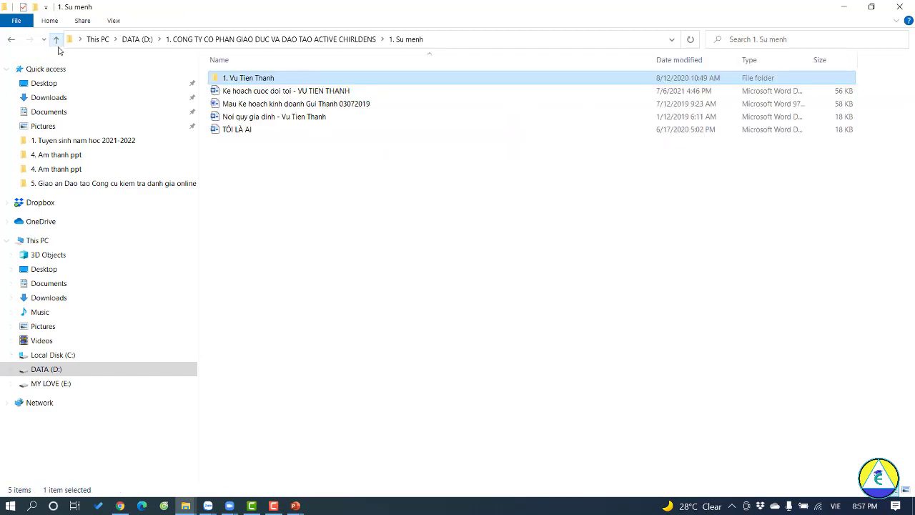
click(56, 40)
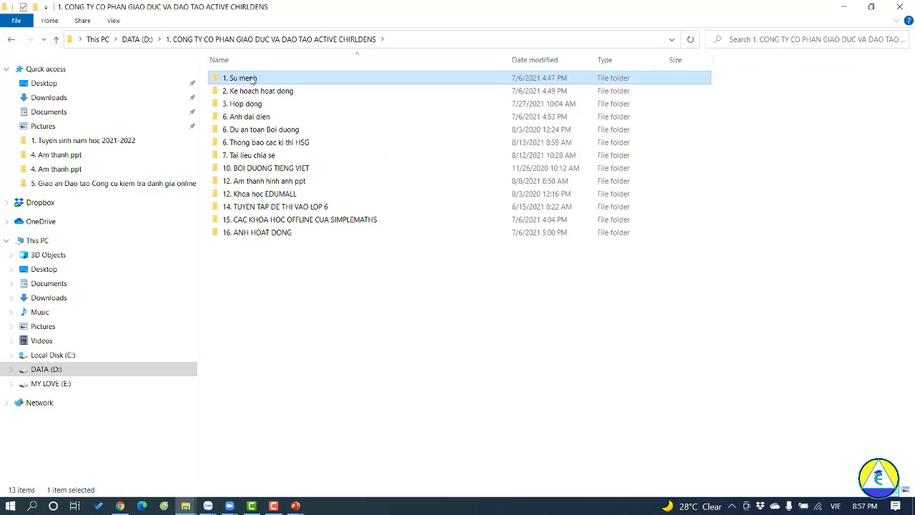
double_click(308, 93)
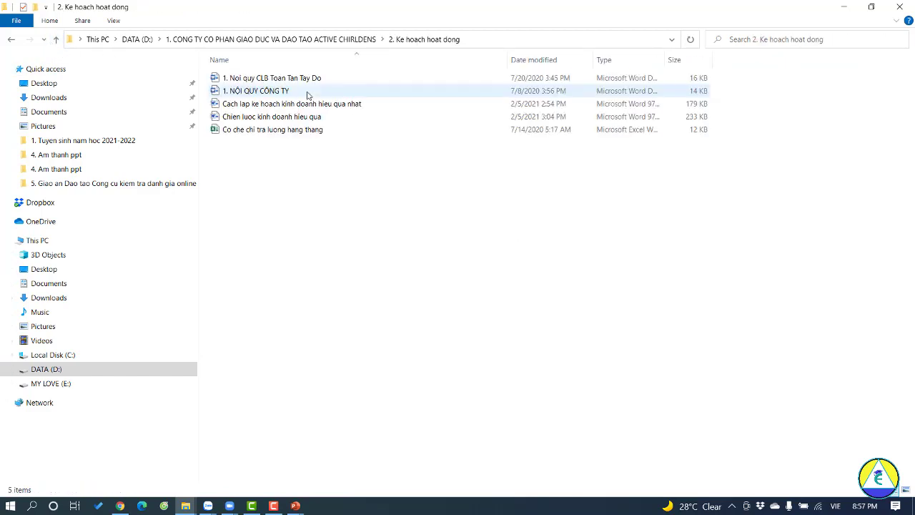
click(57, 40)
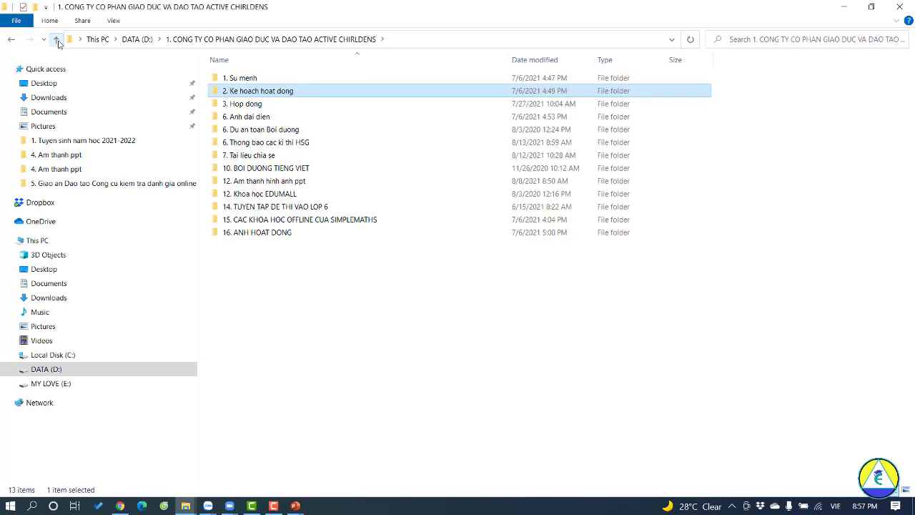
Reopen the presenter's personal folder inside "1. Su menh", preview the photo IMG_267011, and close the preview.
double_click(237, 78)
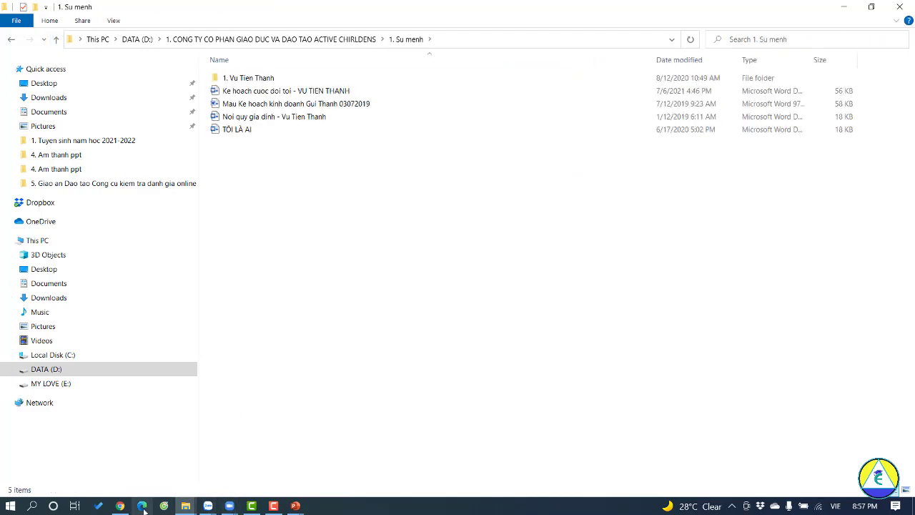
double_click(301, 80)
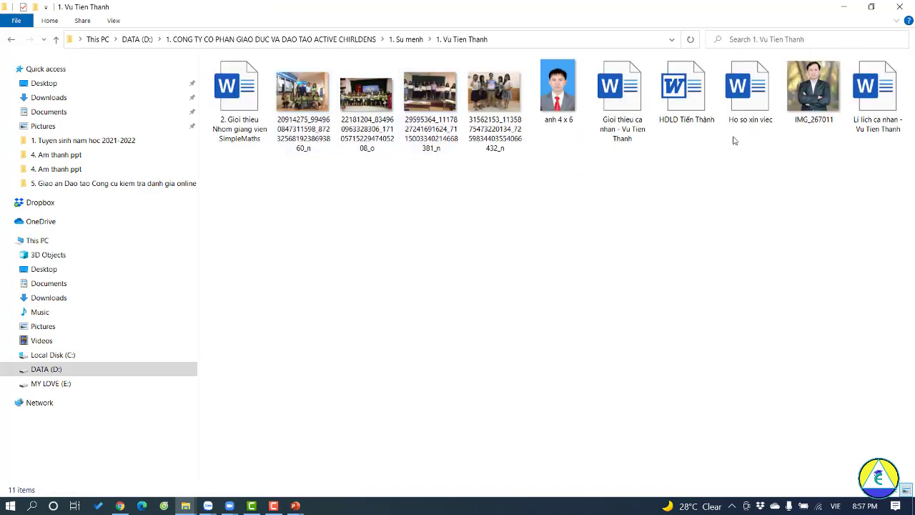
double_click(814, 89)
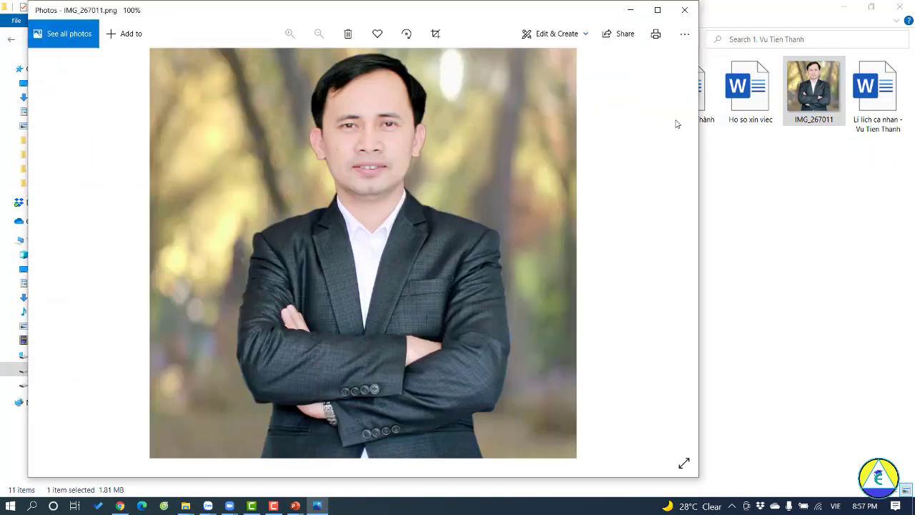
click(684, 10)
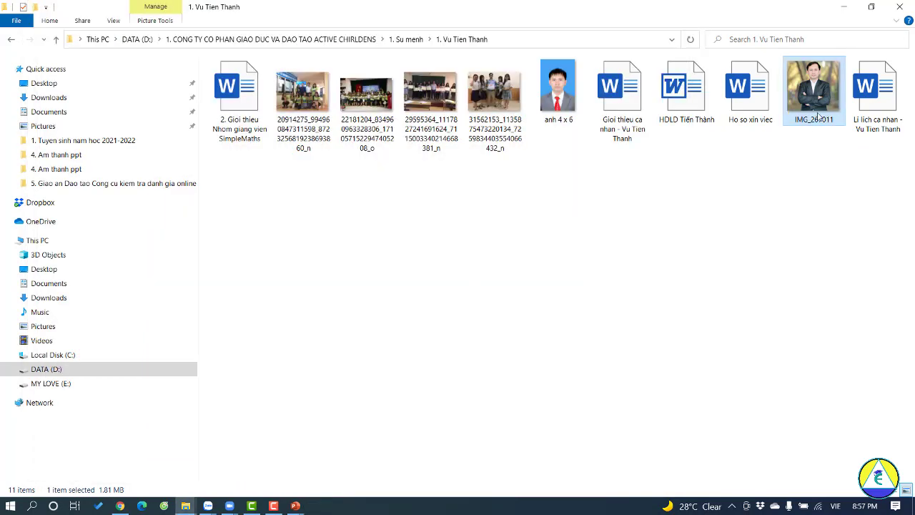
Open remove.bg in a new Chrome tab and upload IMG_267011 from the presenter's photo folder to remove its background.
click(121, 505)
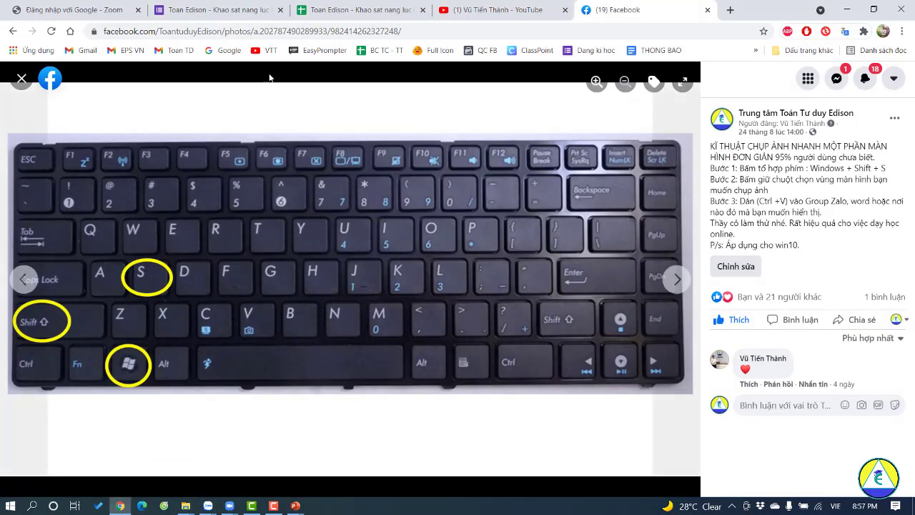
click(728, 11)
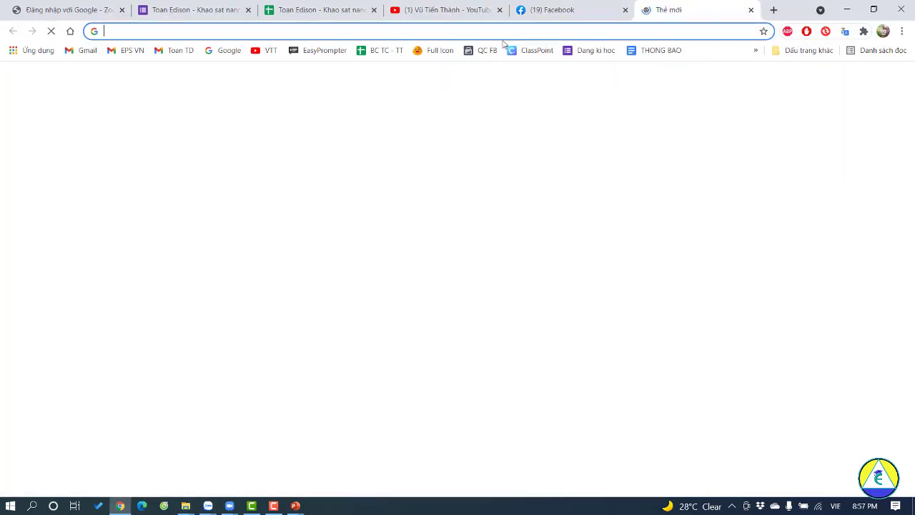
text(re)
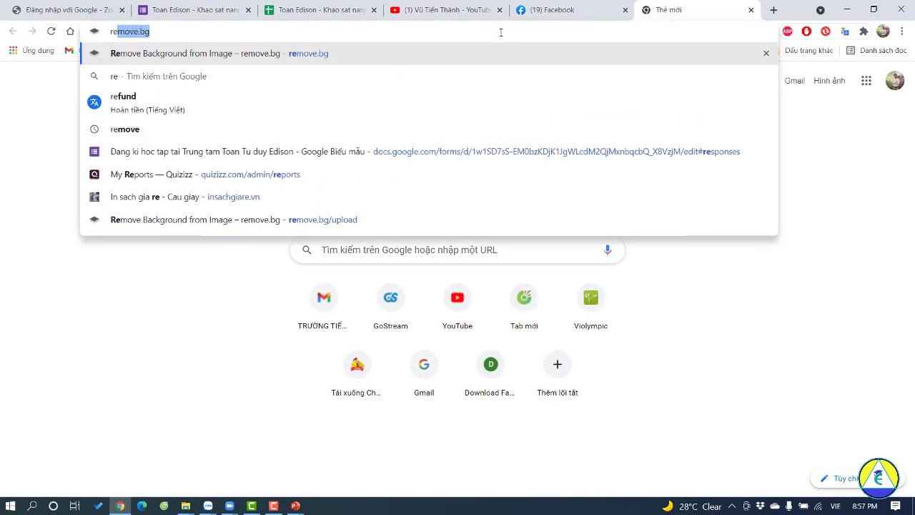
key(Return)
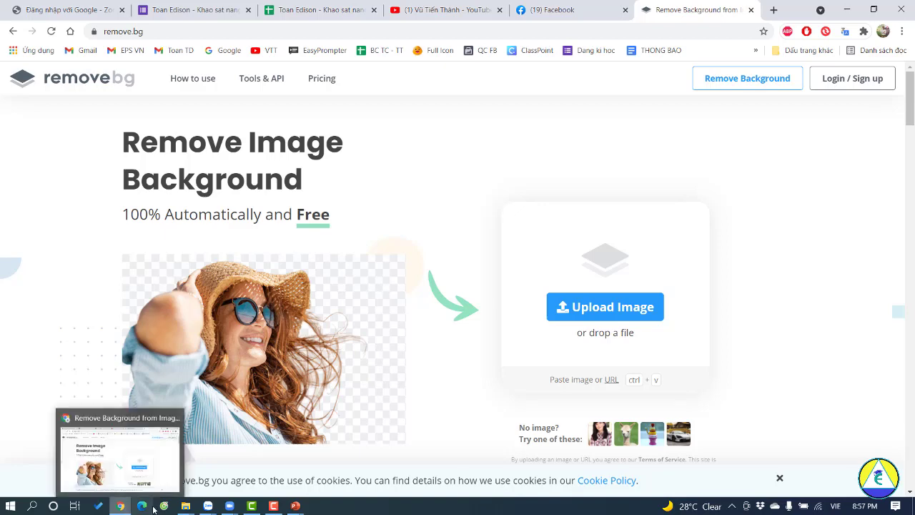
mouse_move(185, 505)
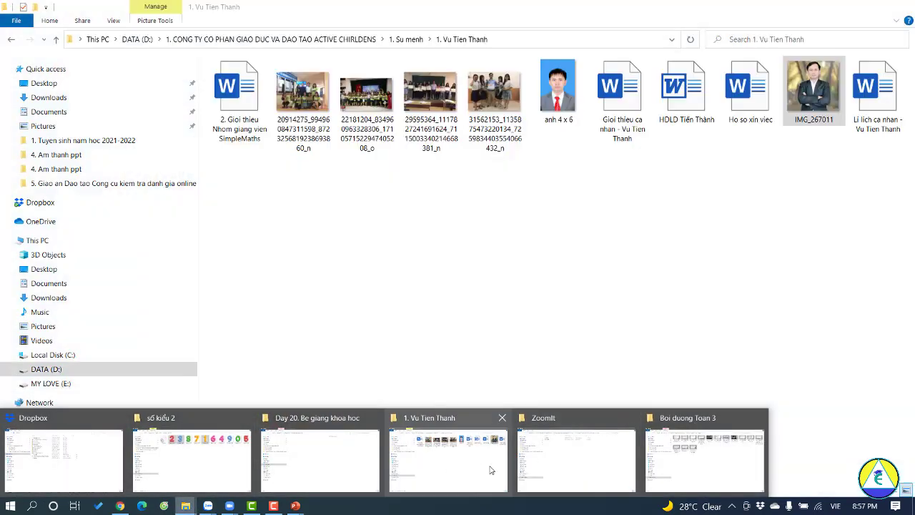
click(491, 469)
drag(816, 93, 565, 333)
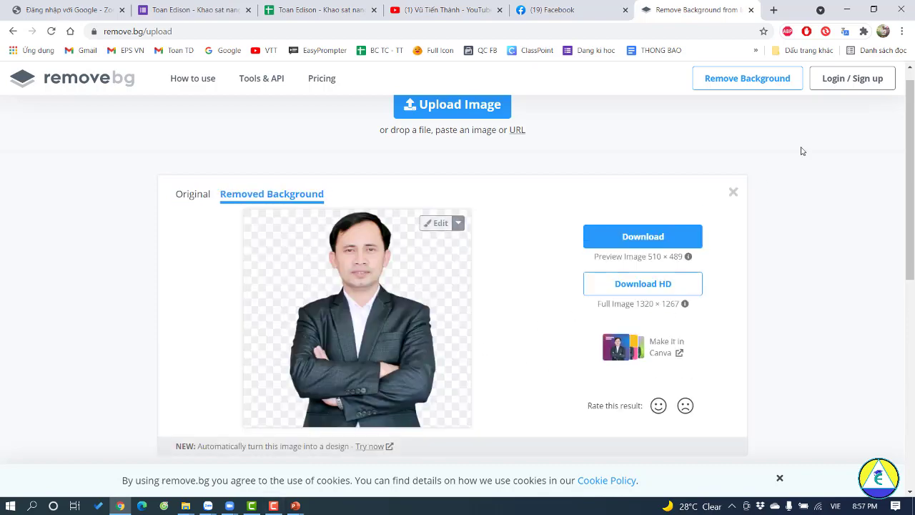
Minimize the browser, look at the "Làm chủ Power point" group chat in Zalo, and minimize Zalo.
click(847, 10)
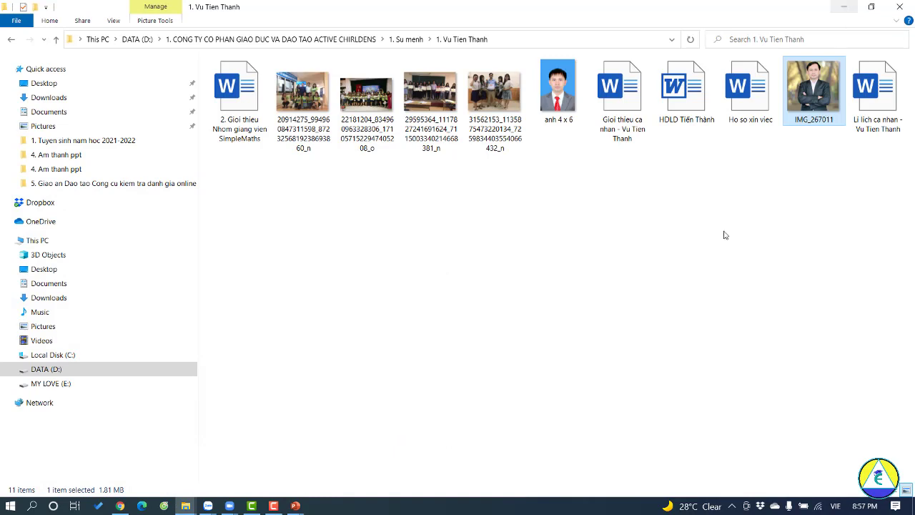
mouse_move(207, 506)
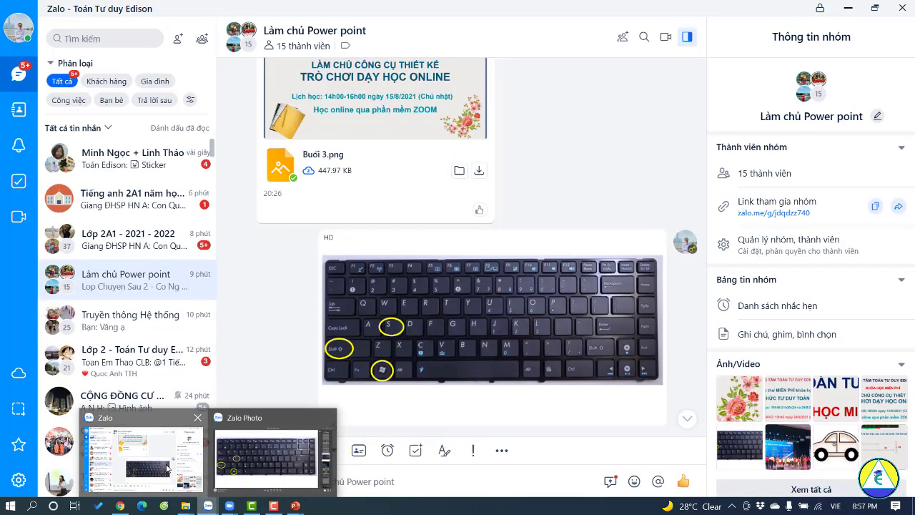
click(167, 469)
click(333, 477)
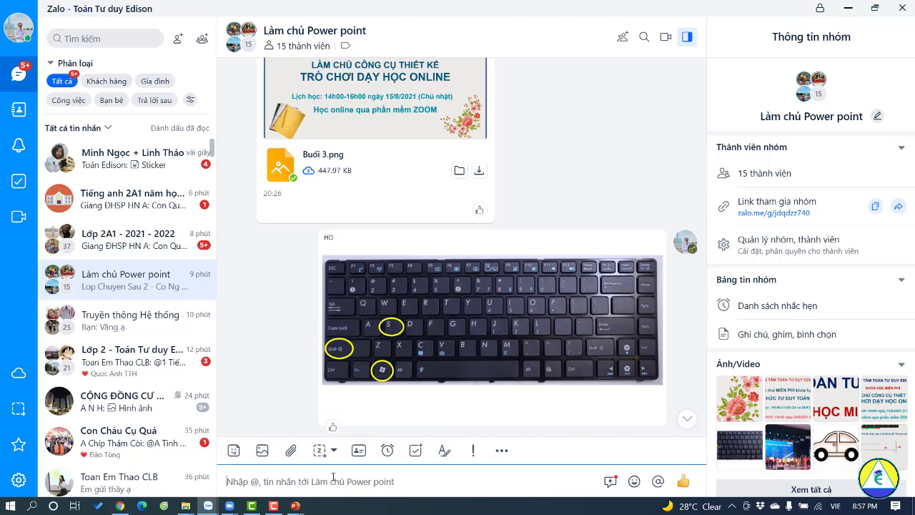
click(848, 8)
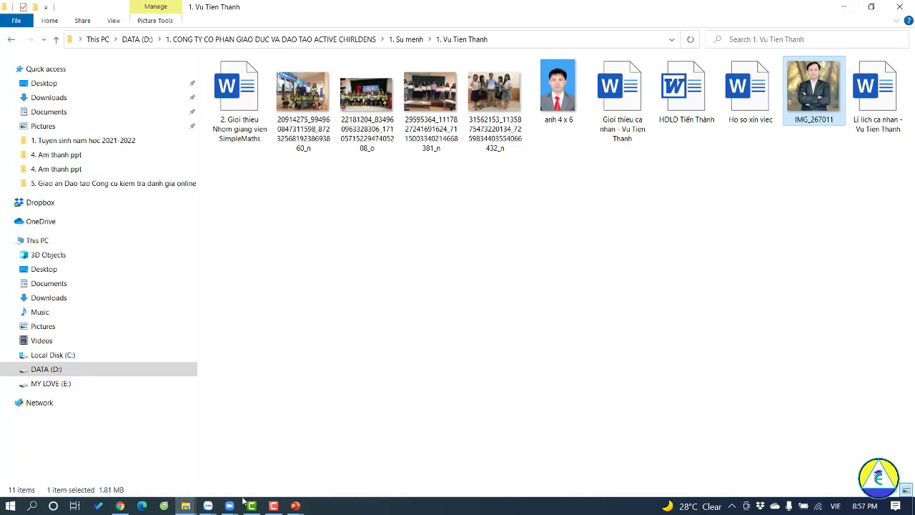
Switch to the Zoom meeting and start sharing the screen with the class again.
mouse_move(231, 508)
click(293, 429)
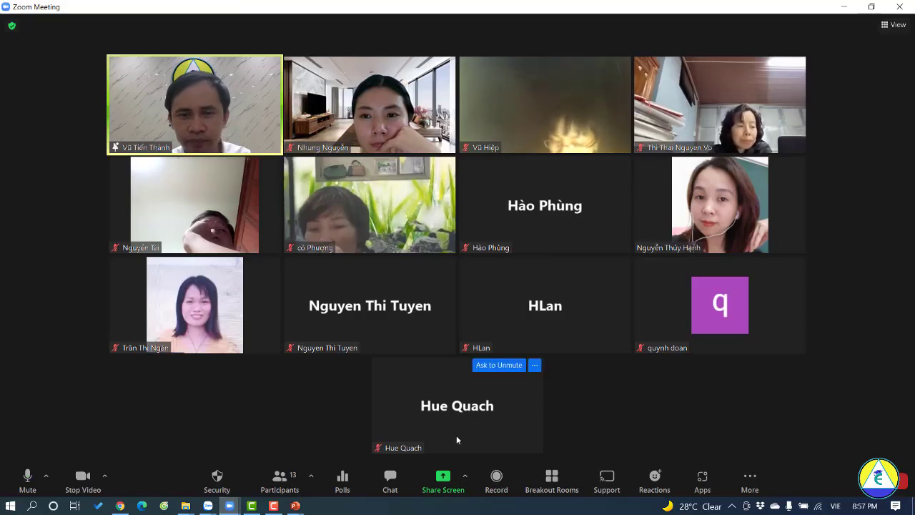
click(442, 482)
click(707, 416)
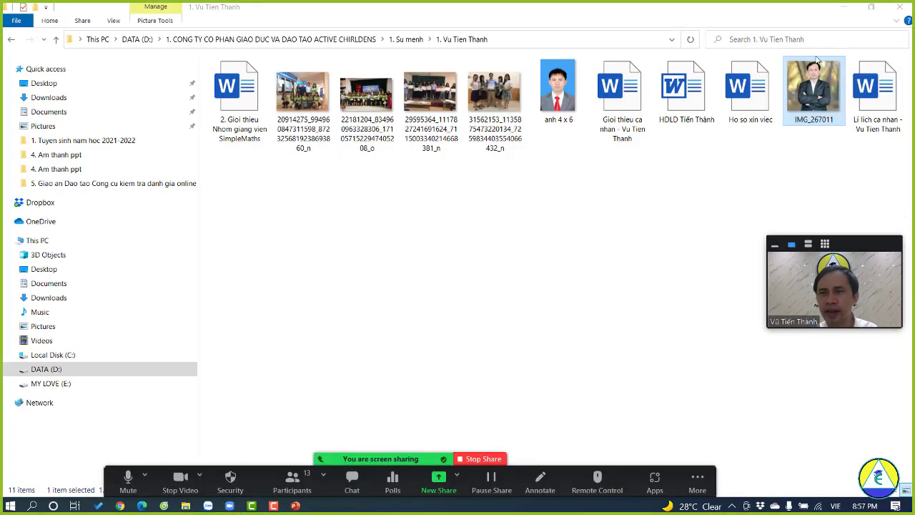
Show the class the full photo IMG_267011, bring up the Zoom chat to read replies, and close the photo.
double_click(815, 93)
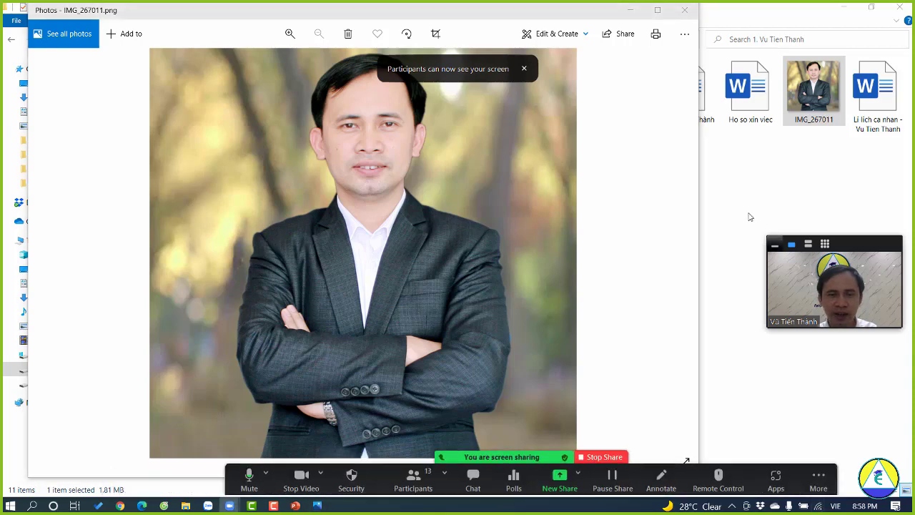
click(473, 479)
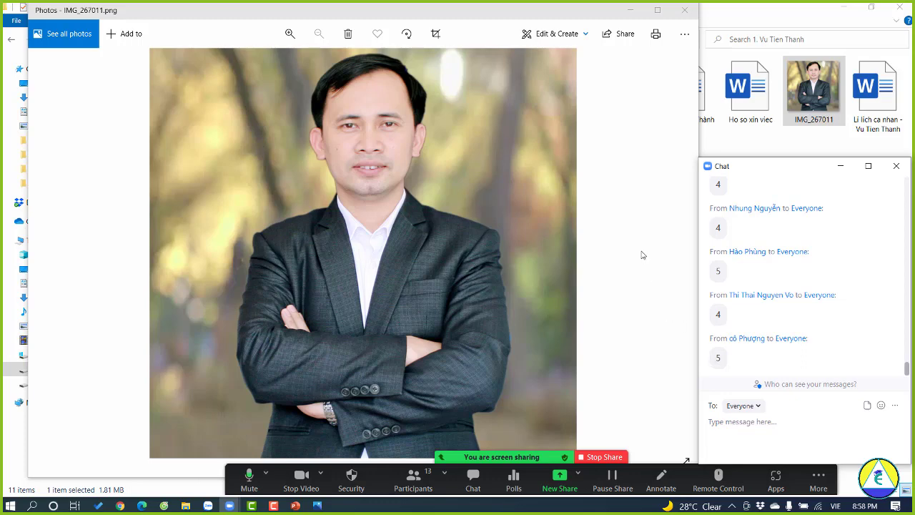
click(689, 11)
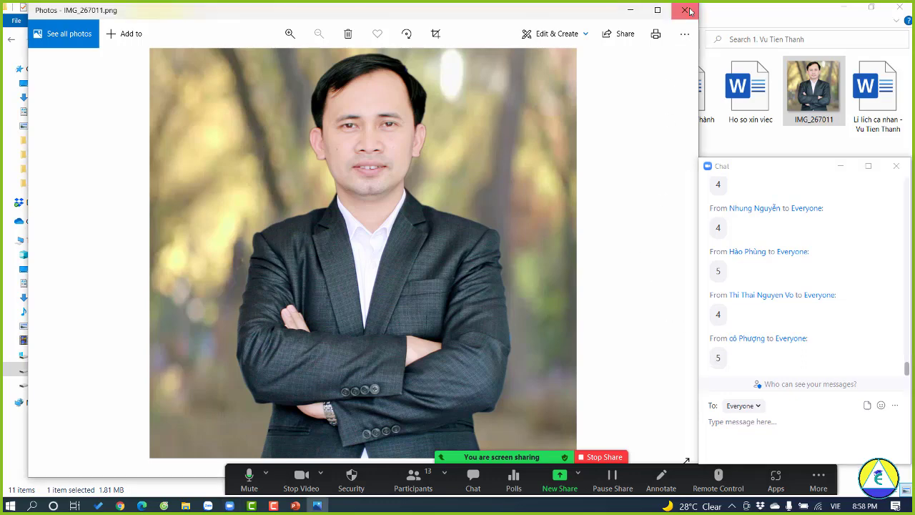
click(688, 11)
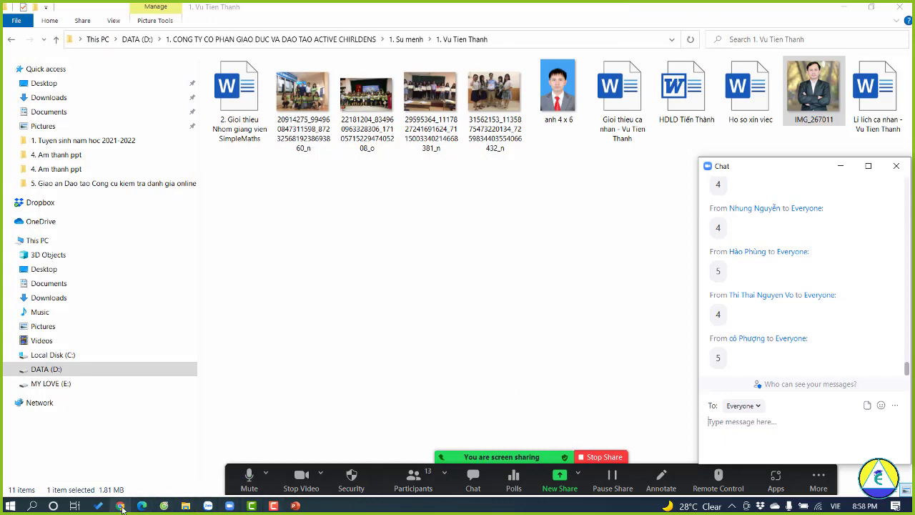
Switch to Chrome, load remove.bg in another new tab, and close the Zoom chat window.
mouse_move(121, 507)
click(118, 444)
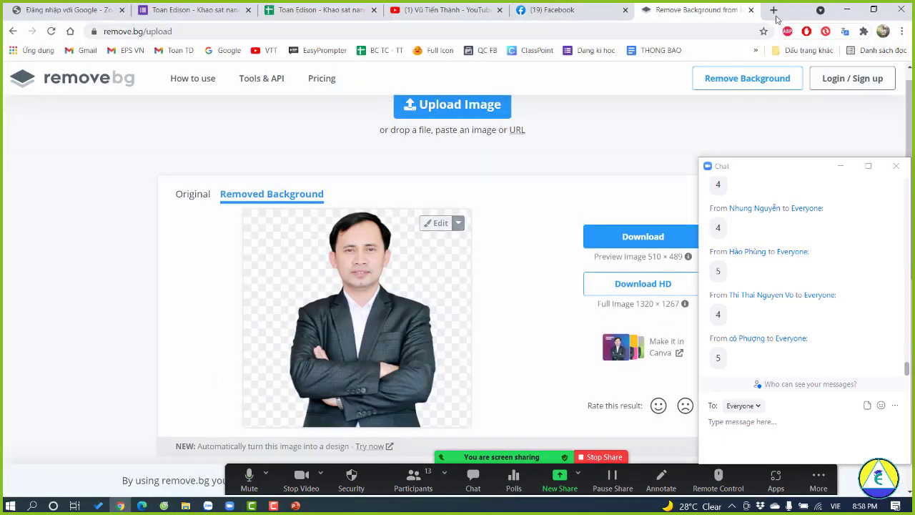
key(ctrl+t)
click(572, 33)
text(rem)
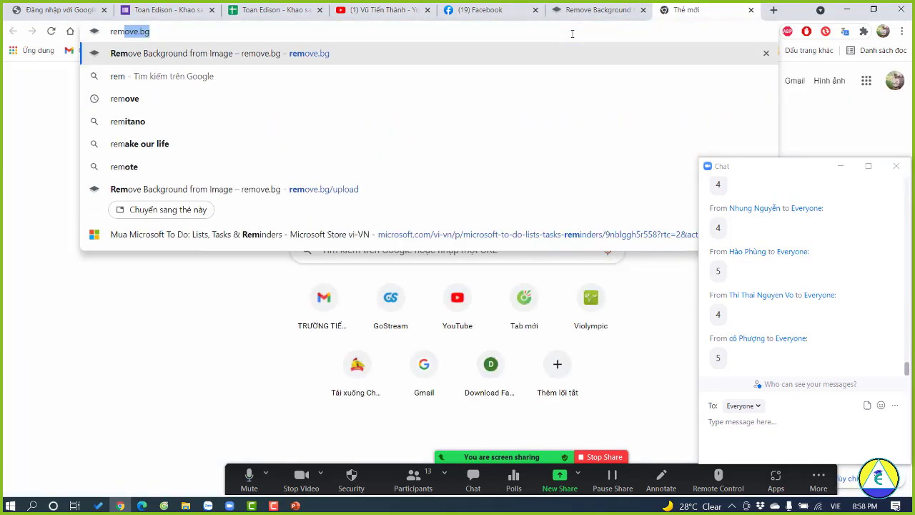
key(Return)
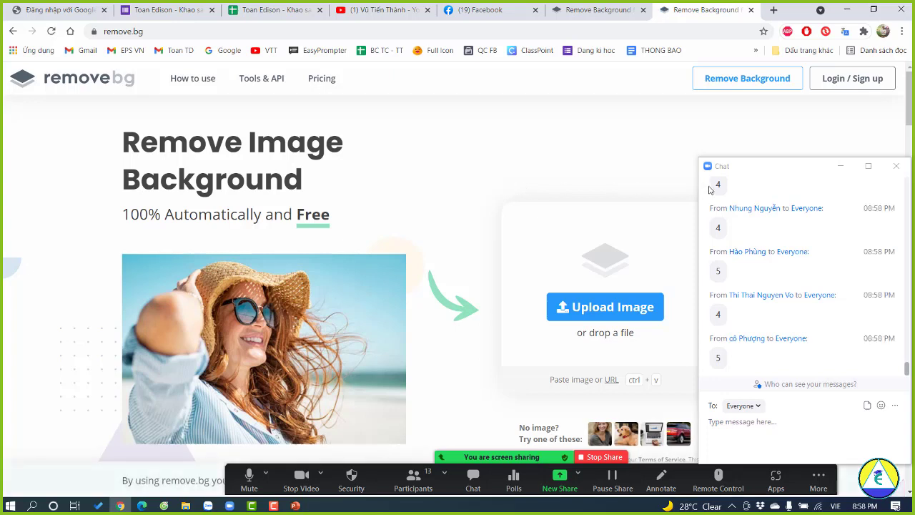
click(896, 166)
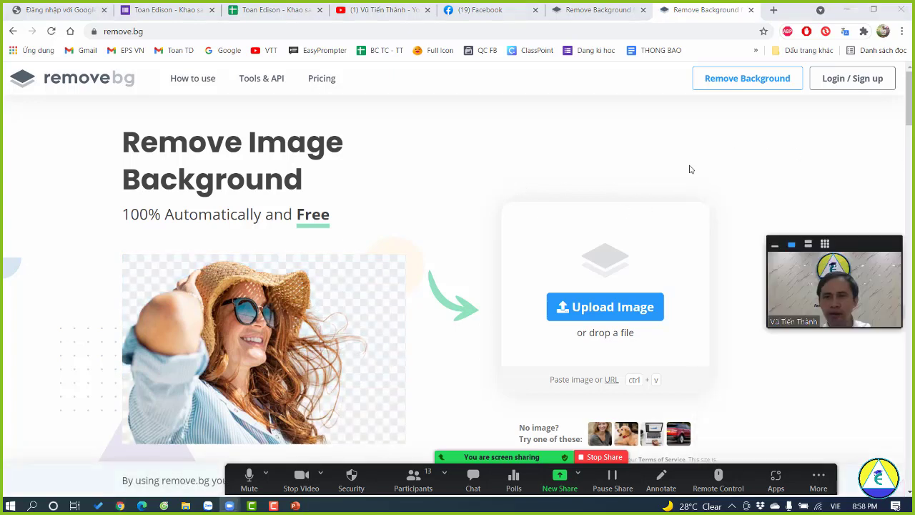
click(598, 309)
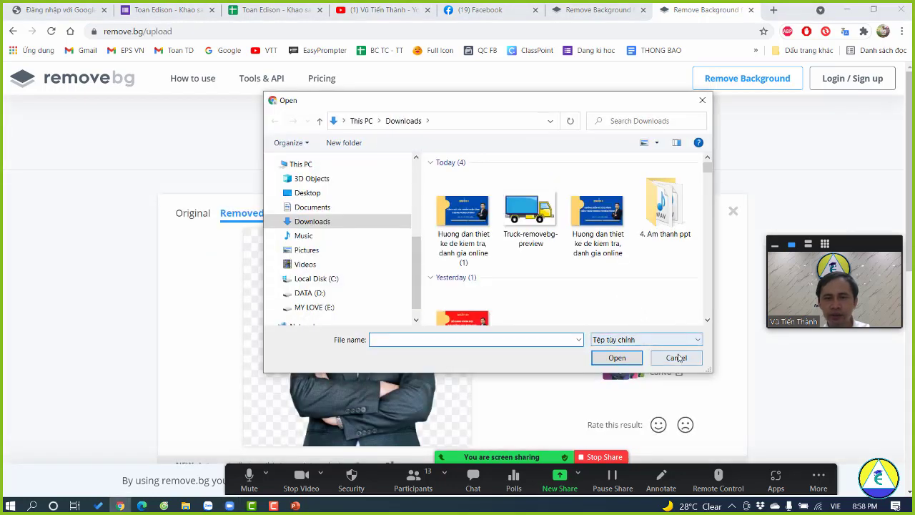
click(677, 358)
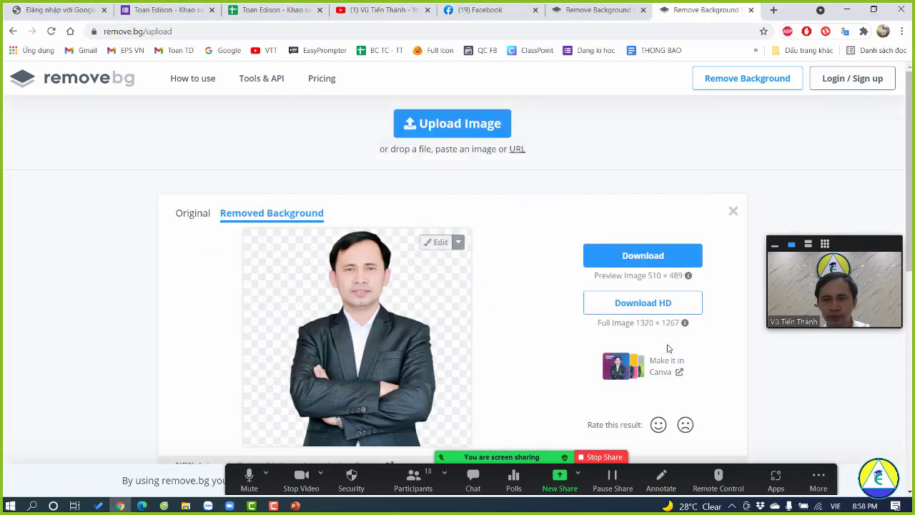
click(733, 211)
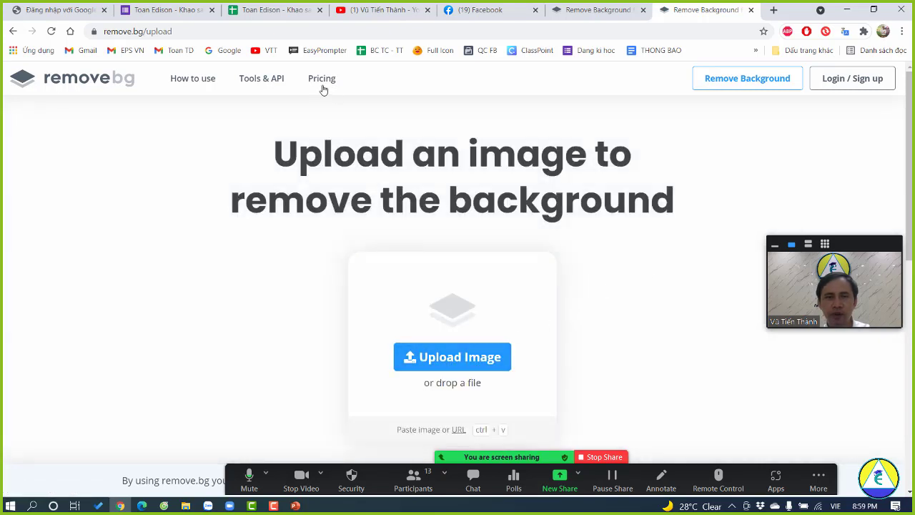
Upload the portrait IMG_267011 from the personal photo folder under 1. Su menh on DATA (D:) for background removal.
click(448, 358)
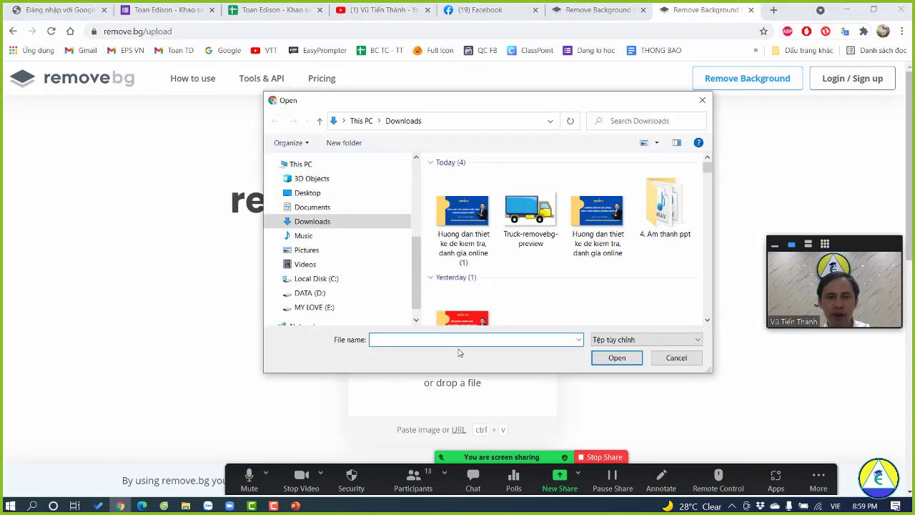
click(321, 306)
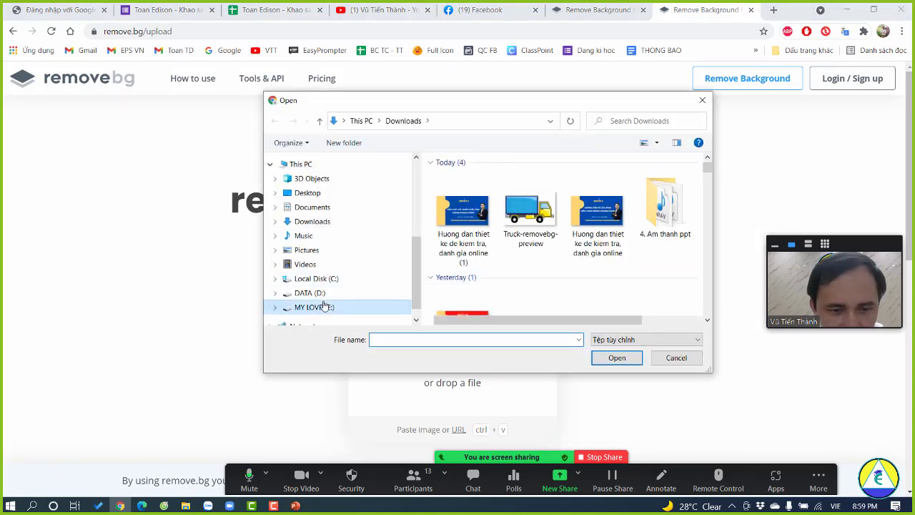
click(321, 295)
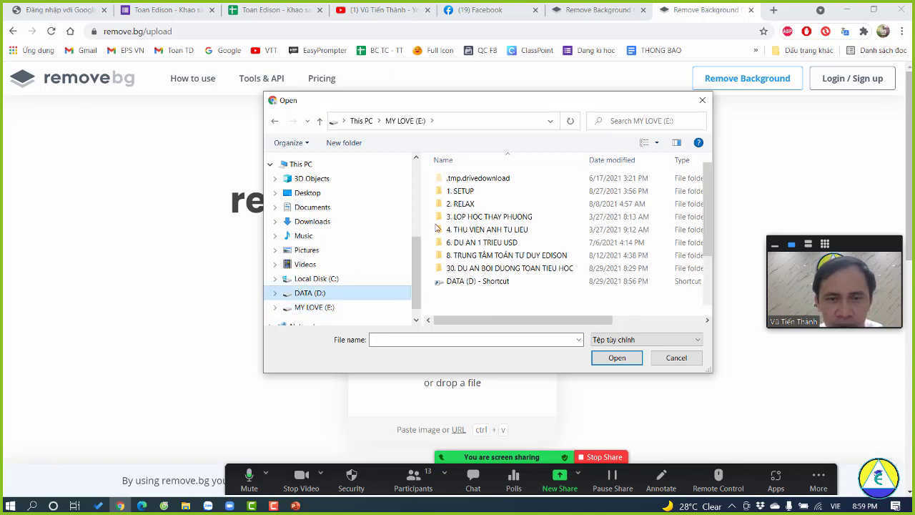
double_click(522, 180)
double_click(521, 180)
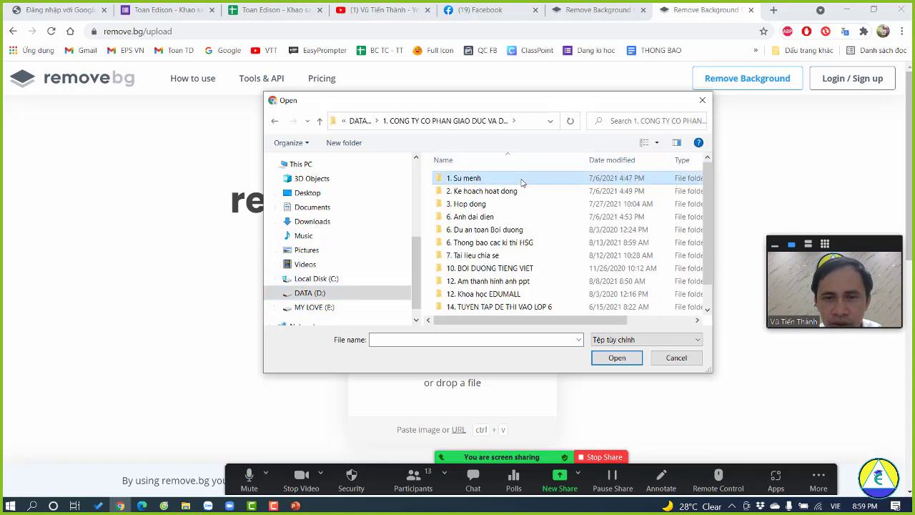
double_click(519, 180)
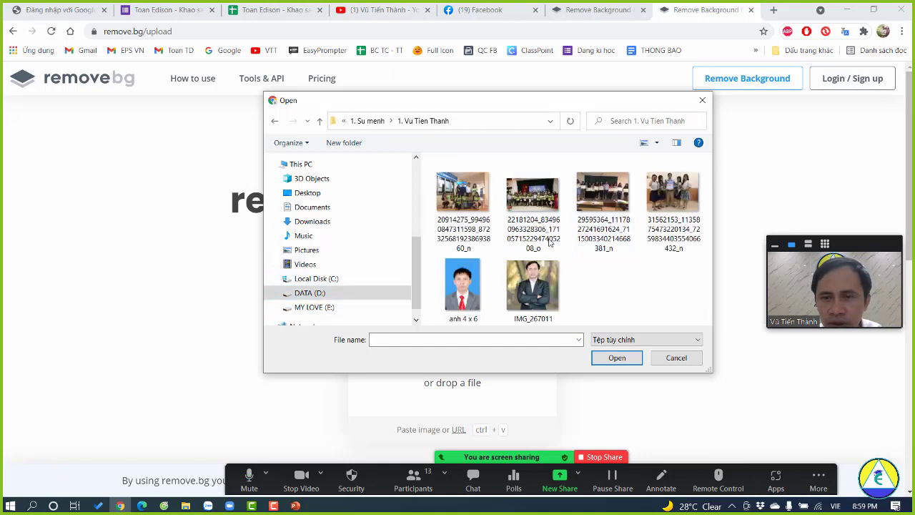
click(520, 286)
click(615, 357)
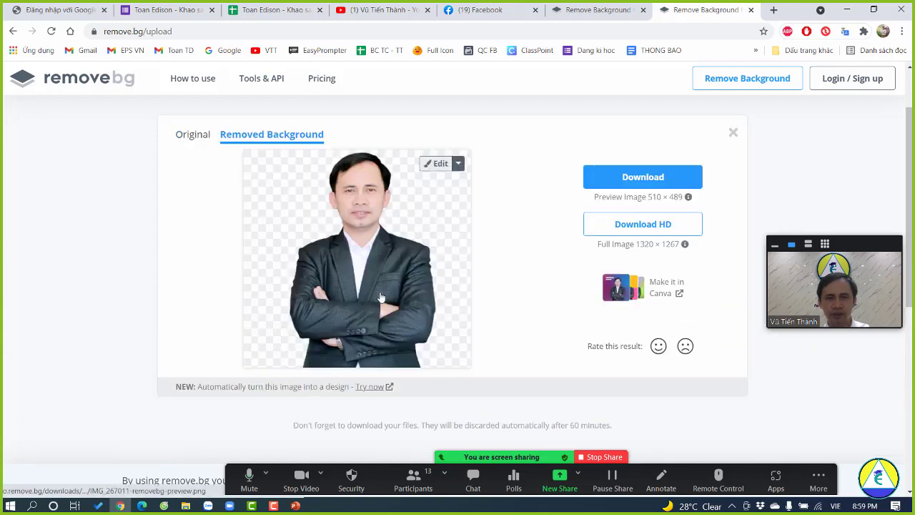
Download the preview-size cut-out portrait and copy the file IMG_267011-removebg-preview from the Downloads folder.
click(639, 184)
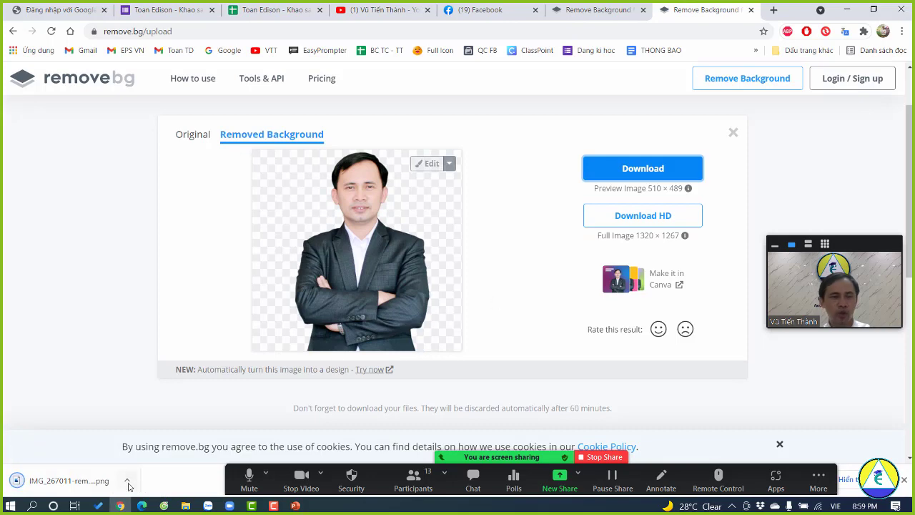
click(127, 483)
click(152, 441)
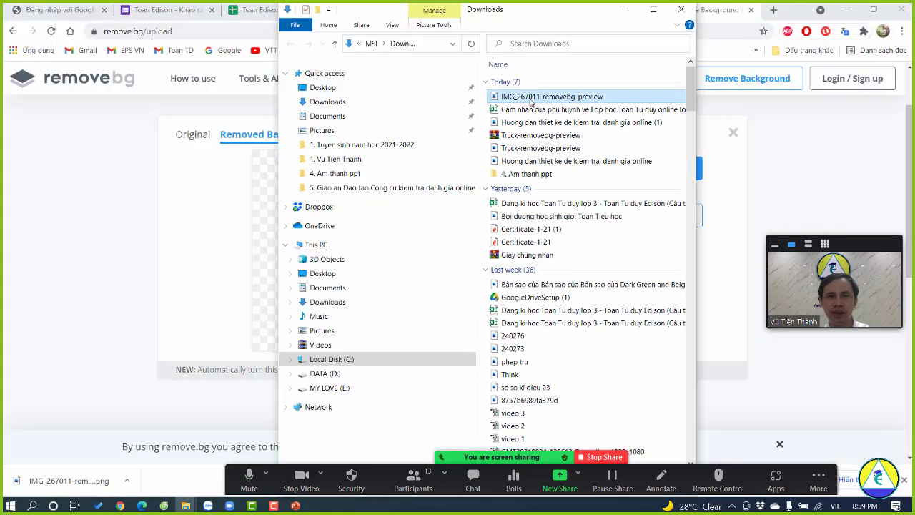
click(531, 98)
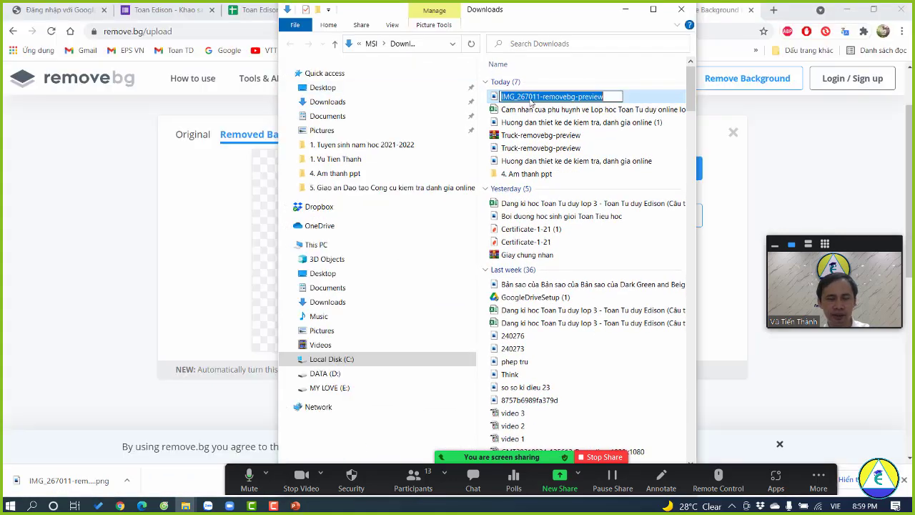
click(630, 99)
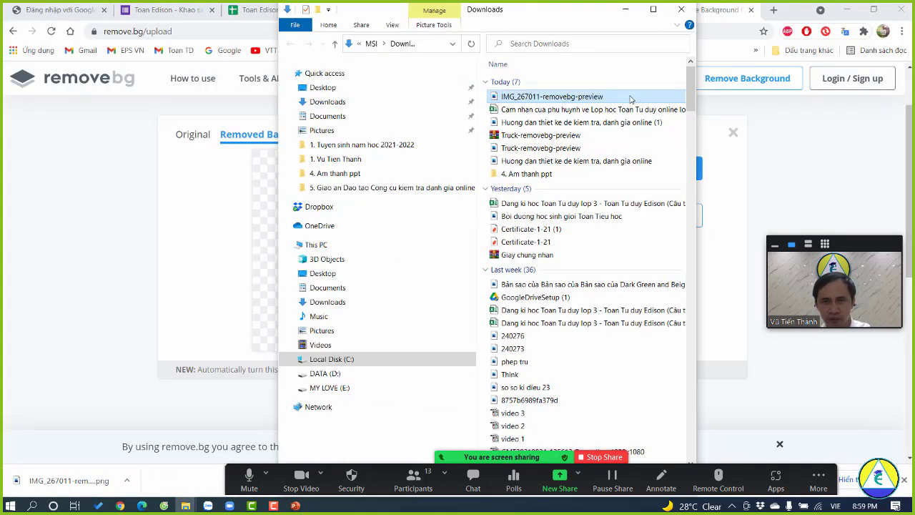
Switch to the PowerPoint presentation Bai thuc hanh buoi 1 and go to slide 22.
click(295, 505)
click(296, 506)
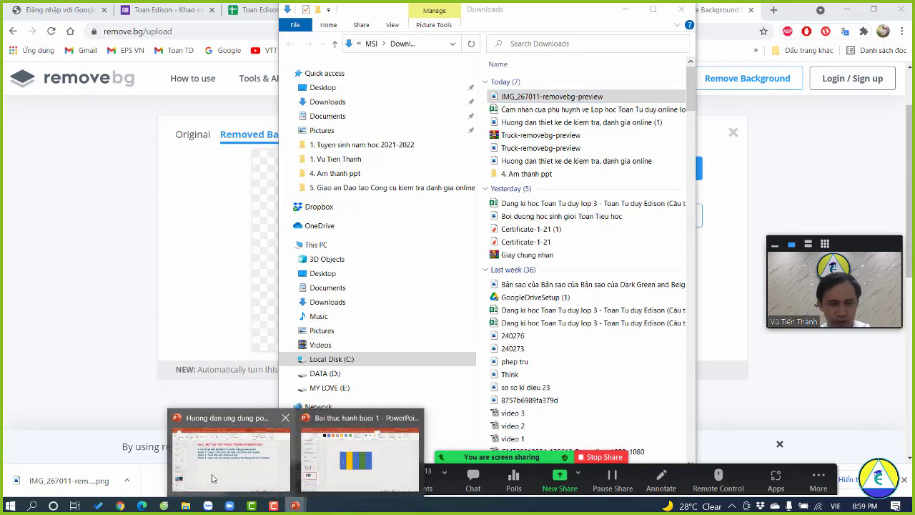
click(211, 479)
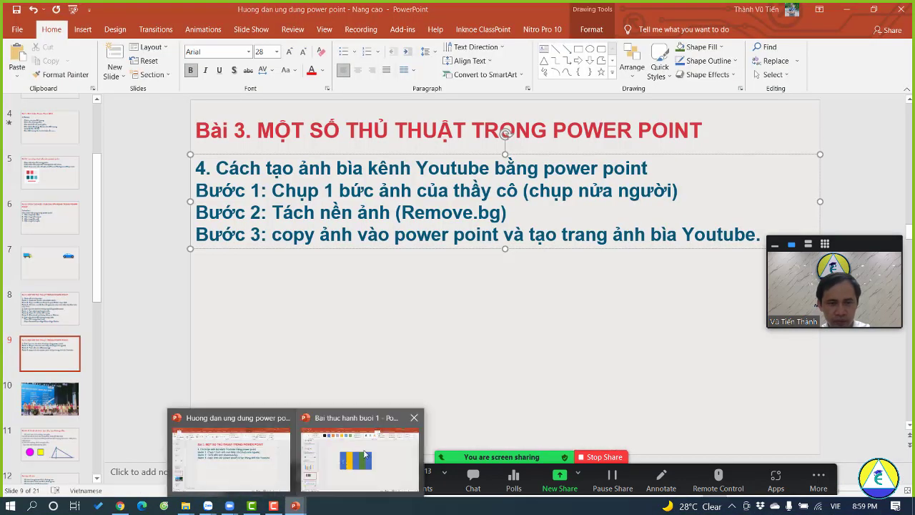
click(366, 453)
click(70, 437)
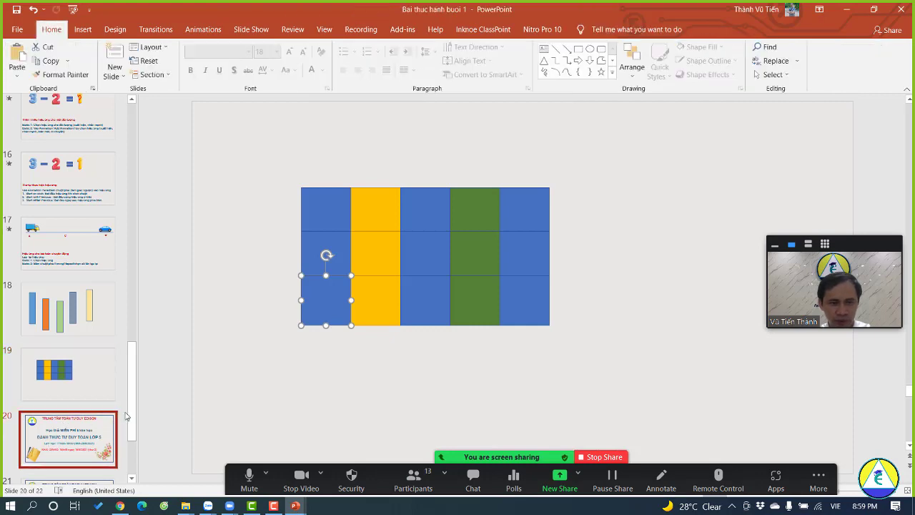
scroll(121, 424, down, 2)
scroll(120, 424, down, 1)
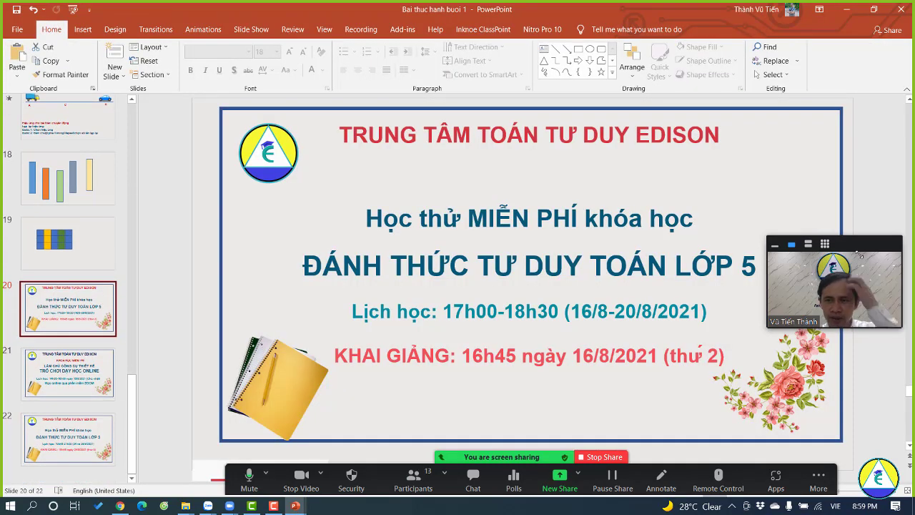
key(End)
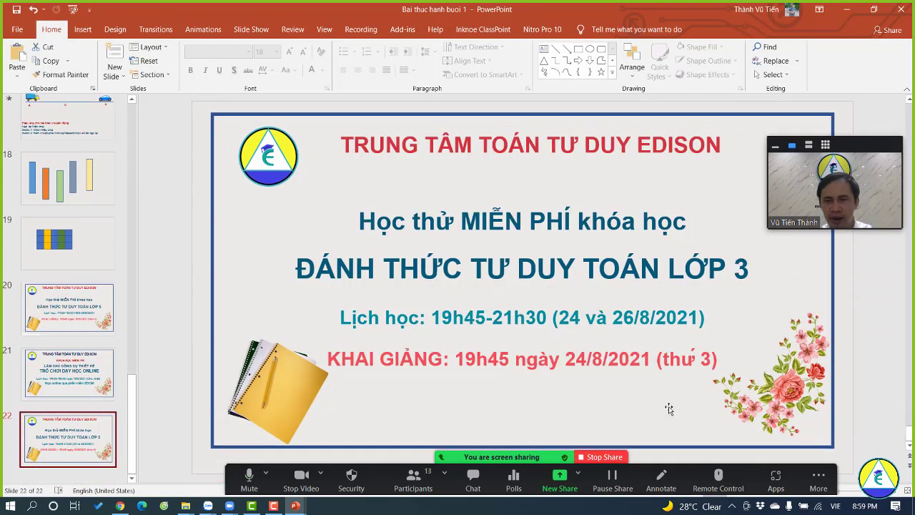
Delete the flower picture, the notebook picture, the KHAI GIẢNG line and the Lịch học line from slide 22.
click(726, 392)
key(Delete)
click(315, 400)
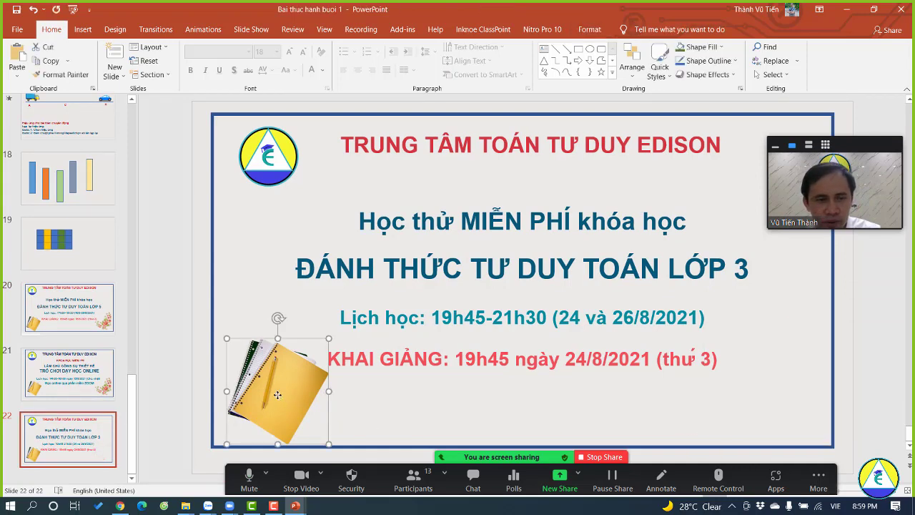
key(Delete)
click(426, 373)
key(Delete)
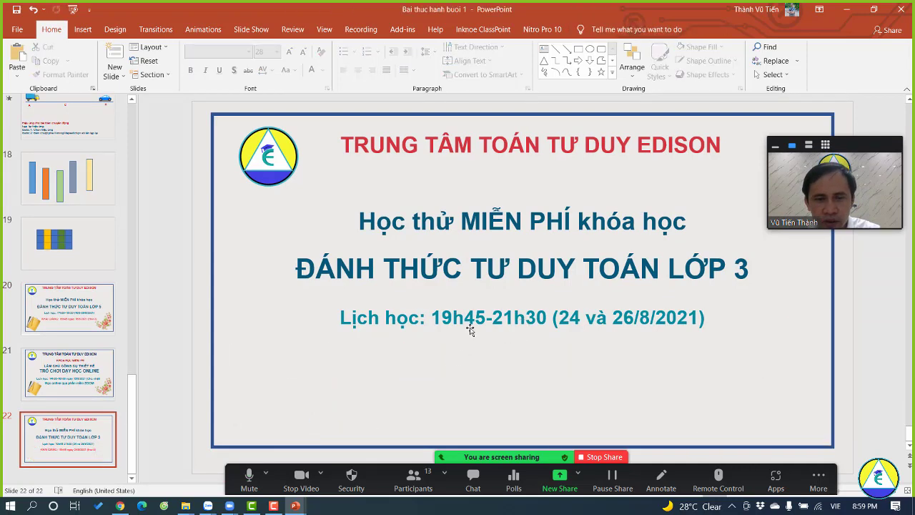
click(476, 320)
click(478, 332)
key(Delete)
Set all text in the course title box on slide 22 to font size 36.
click(511, 270)
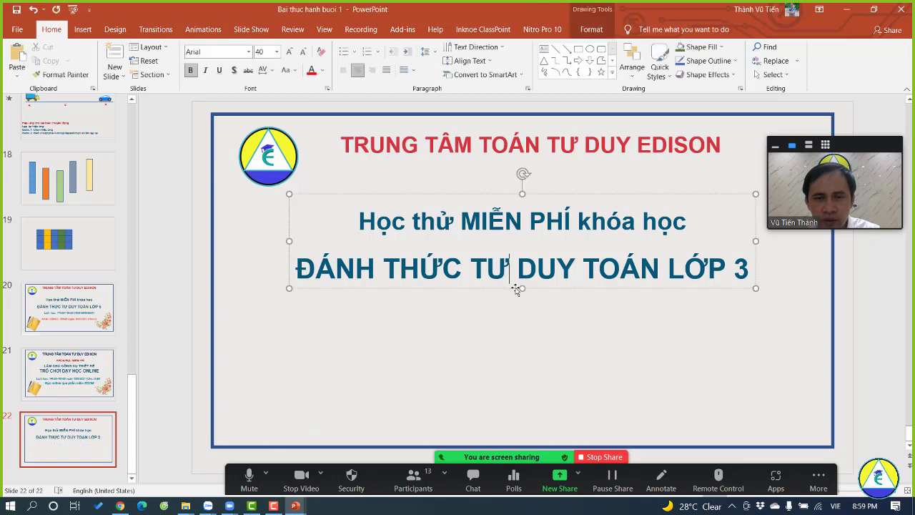
double_click(549, 269)
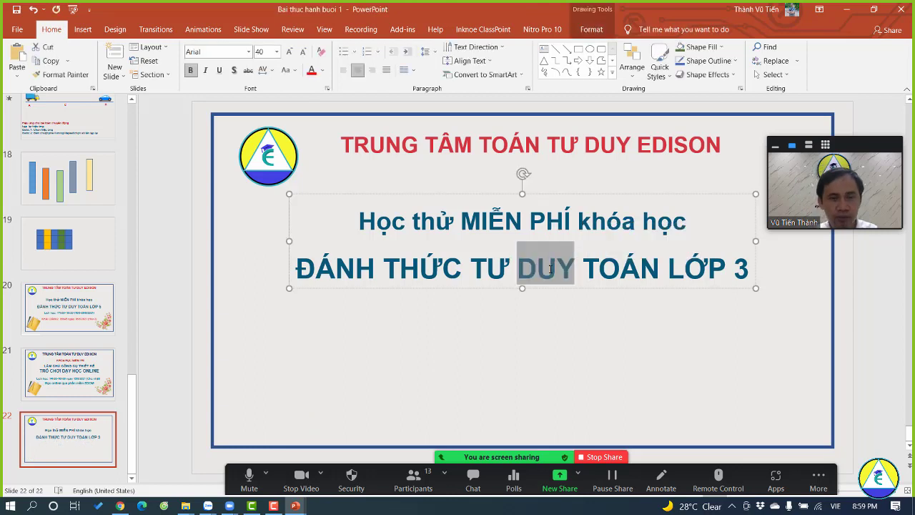
key(ctrl+a)
click(278, 52)
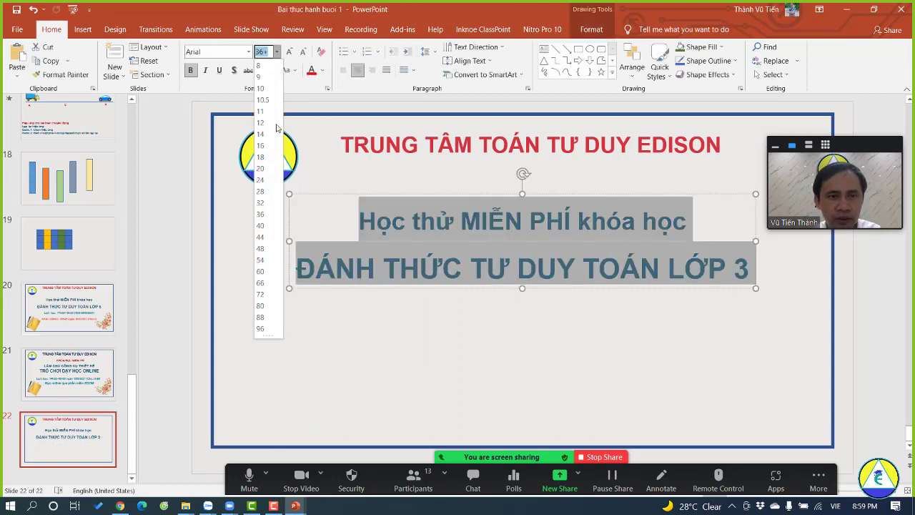
click(261, 214)
Delete the line "Học thử MIỄN PHÍ khóa học" from the course title box and move the box slightly down and toward the logo side.
double_click(394, 222)
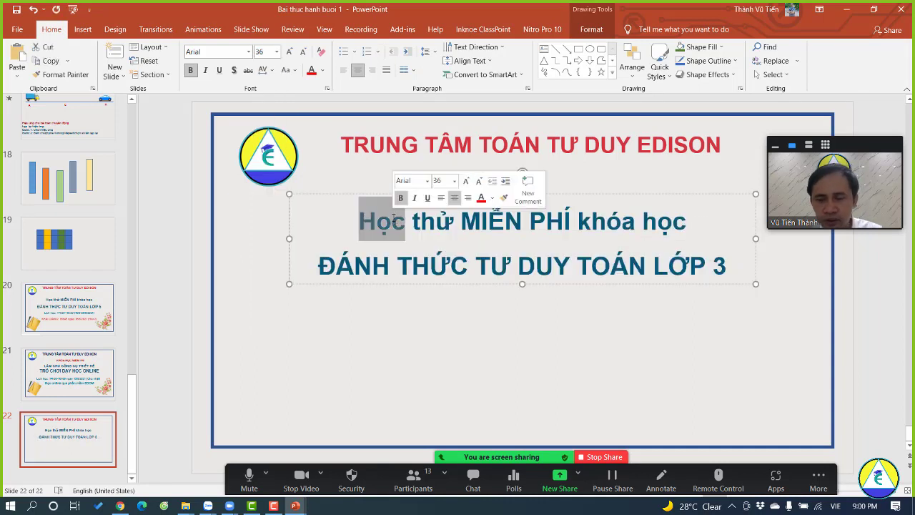
click(394, 221)
triple_click(394, 221)
key(Delete)
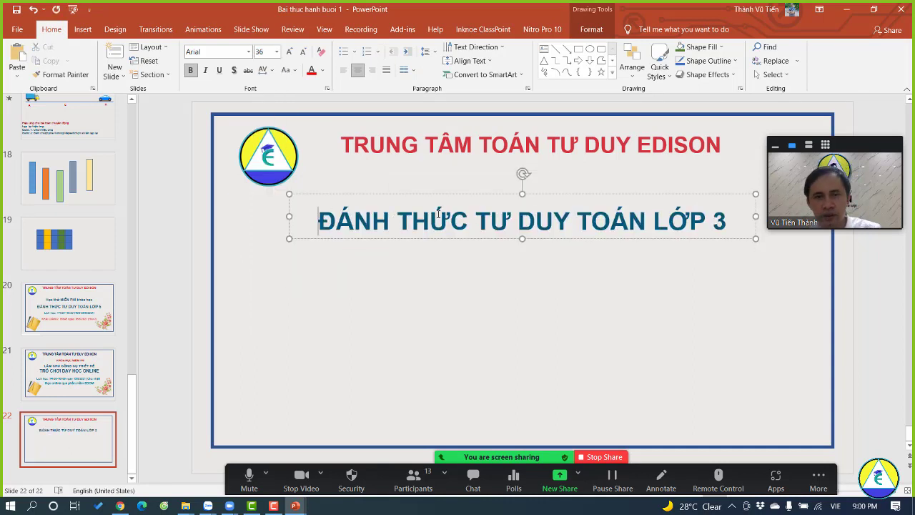
drag(398, 241, 350, 262)
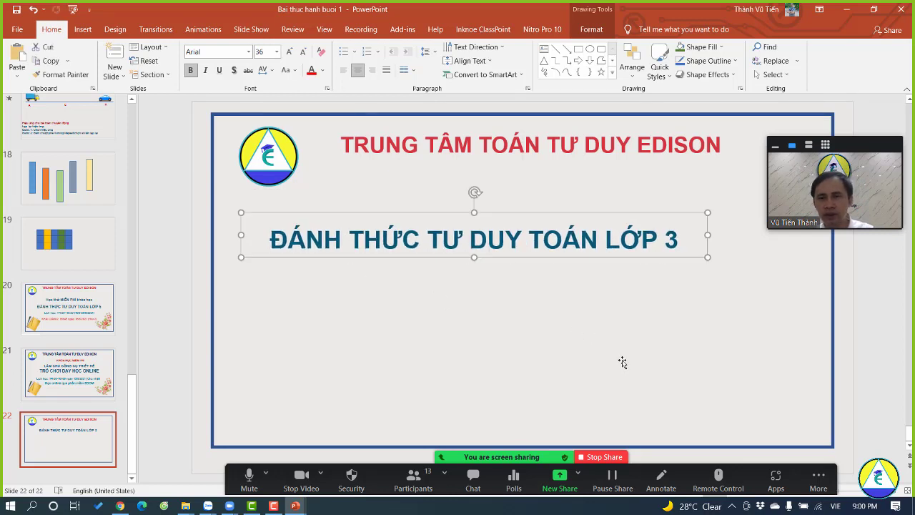
Paste the cut-out portrait onto slide 22 and enlarge it to about 3.1" high by 3.23" wide.
click(618, 359)
key(ctrl+v)
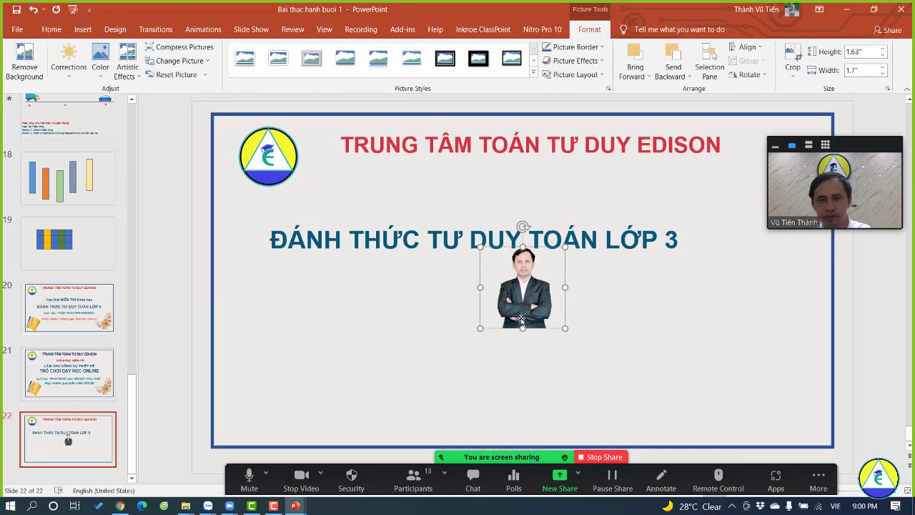
drag(535, 280, 560, 295)
drag(505, 271, 429, 198)
drag(588, 349, 594, 354)
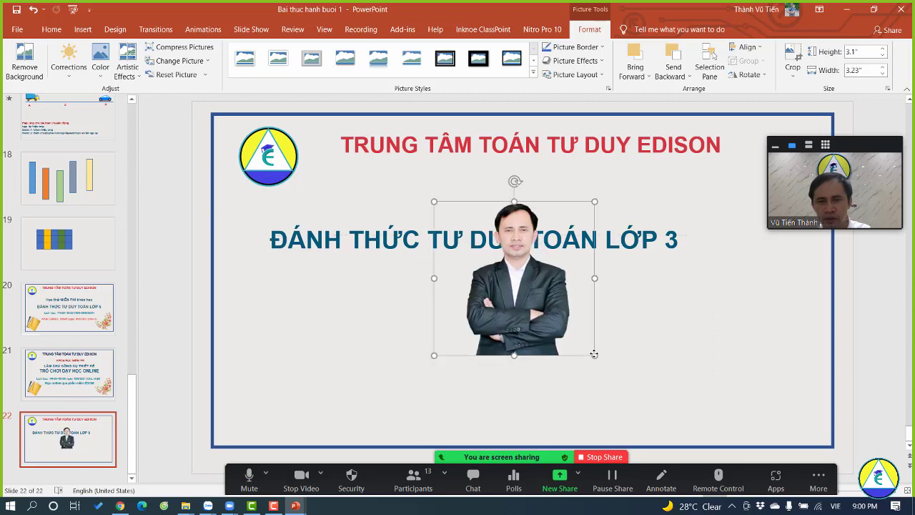
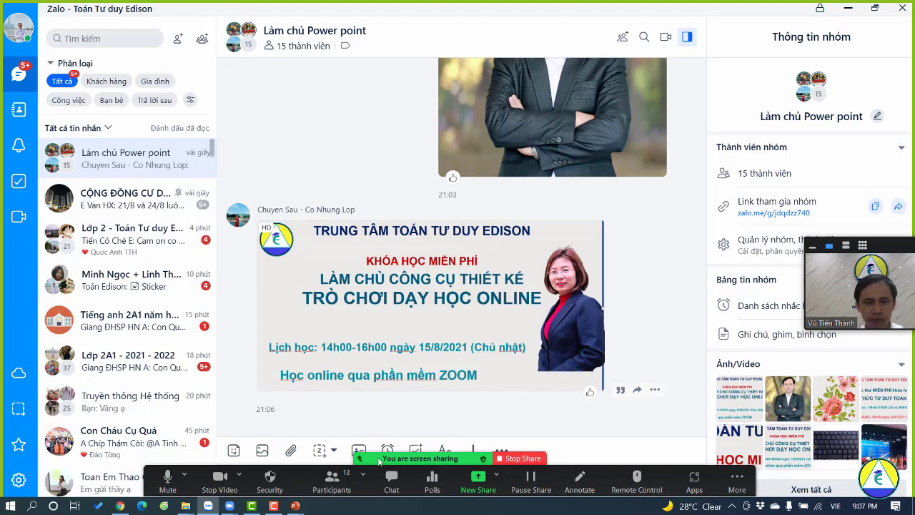
Minimize Zalo and add an unbulleted line "Cách 2:" below the Cách 1 list in section 5 on slide 9.
click(848, 8)
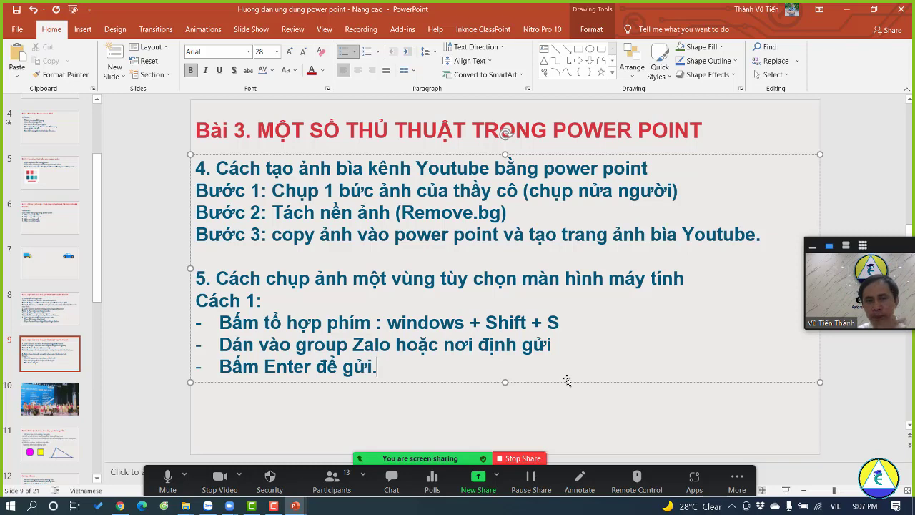
key(Return)
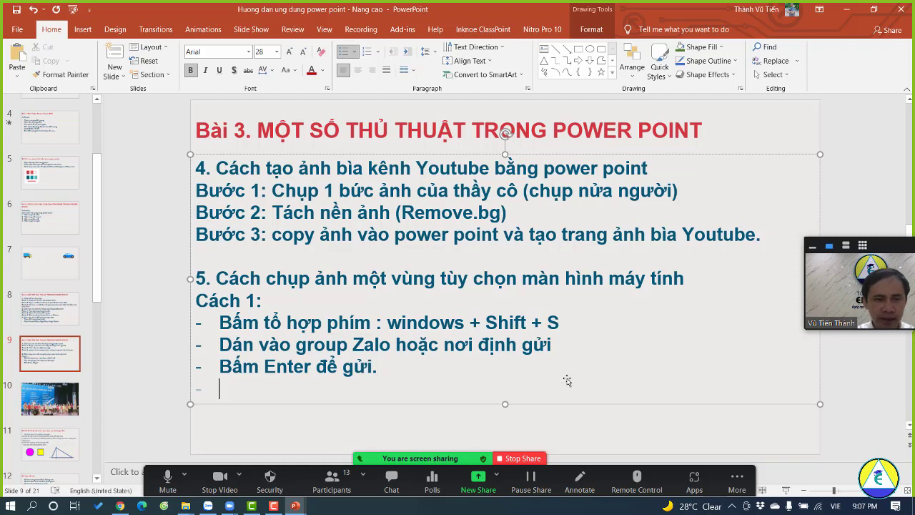
key(BackSpace)
text(Cách)
key(BackSpace)
key(BackSpace)
key(BackSpace)
text(acsh )
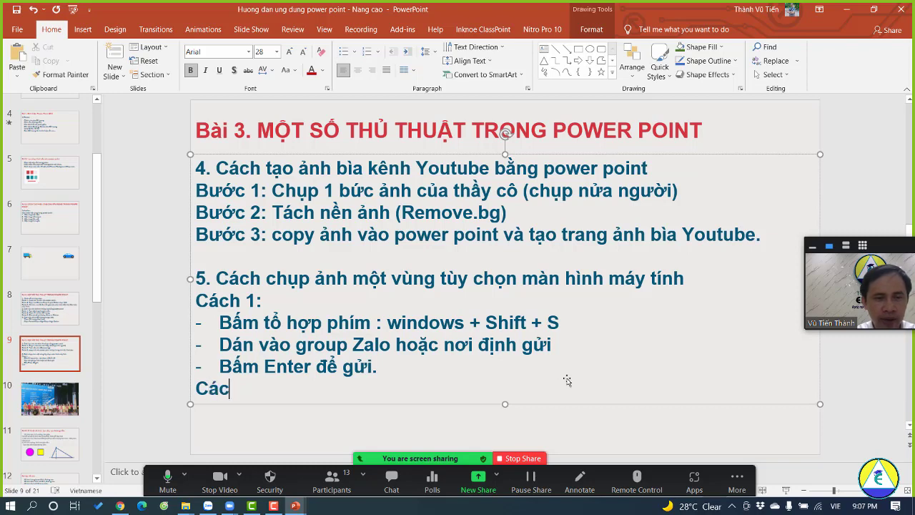
text(2:)
key(Return)
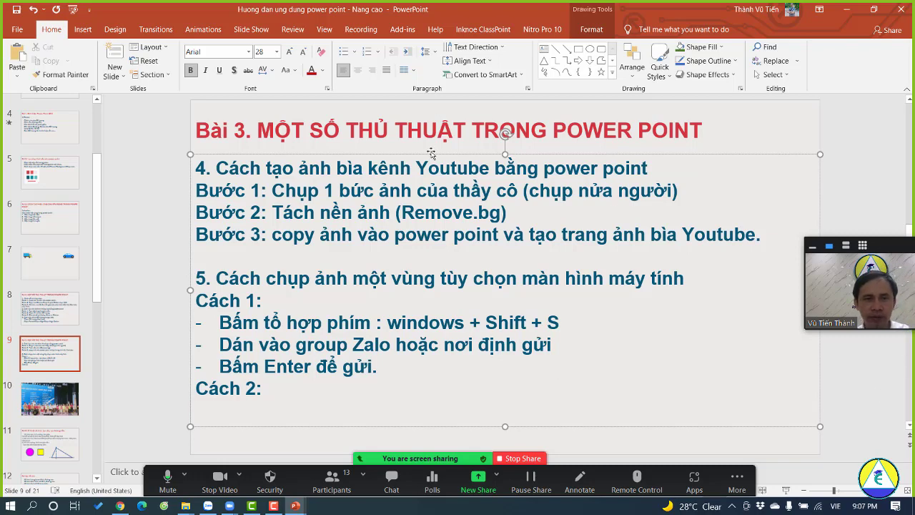
Move the body text box on slide 9 slightly up and add "- Bấm tổ hợp phím: Alt + Ctrl + S" under Cách 2.
drag(434, 154, 436, 143)
click(274, 392)
text(-)
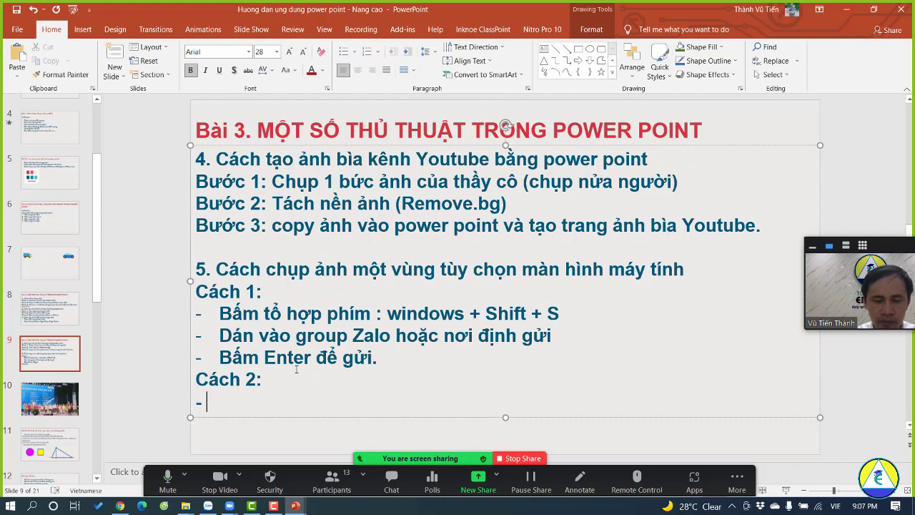
text( Bấm tổ hợp phiím: Alt)
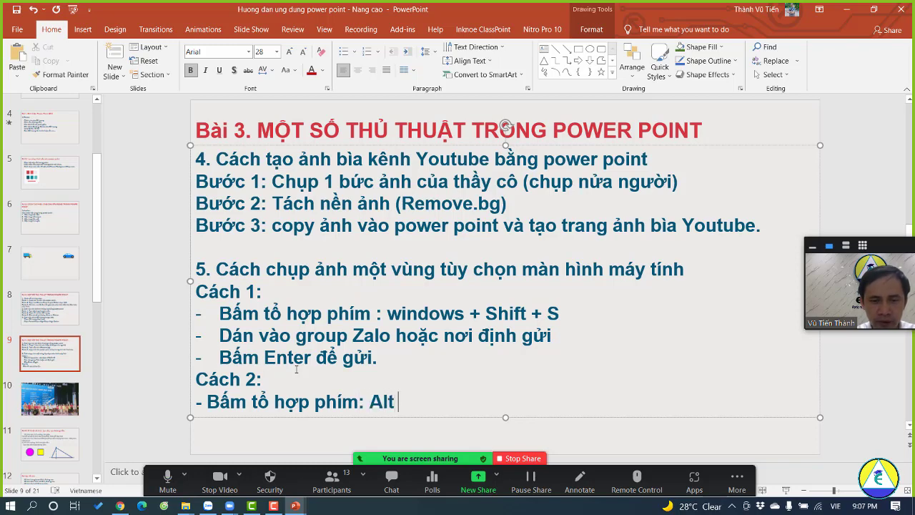
text( + Ctrl)
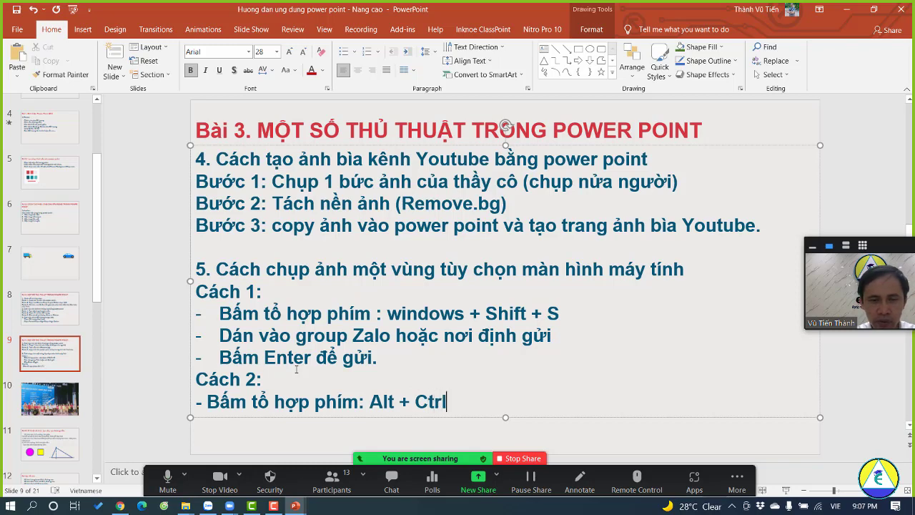
text( + S)
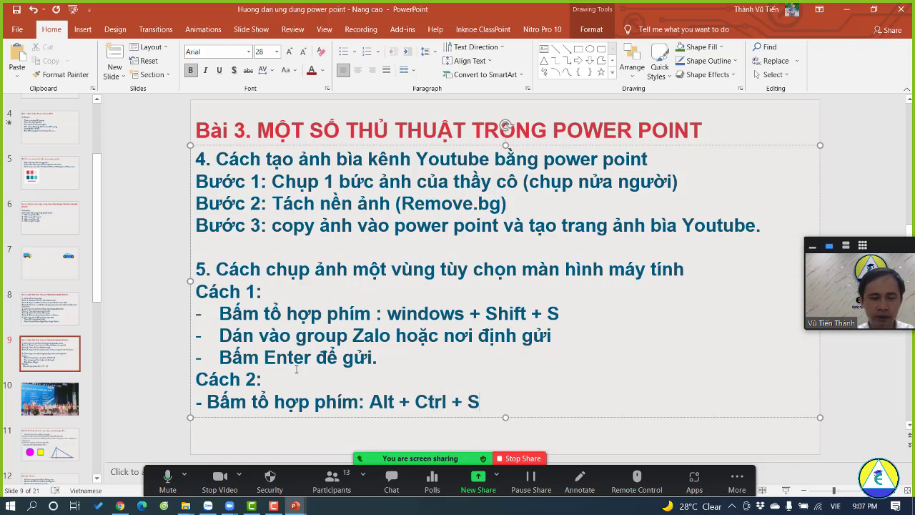
Try a Zalo screen capture of the region covering the body text on slide 9, then cancel it.
key(ctrl+alt+s)
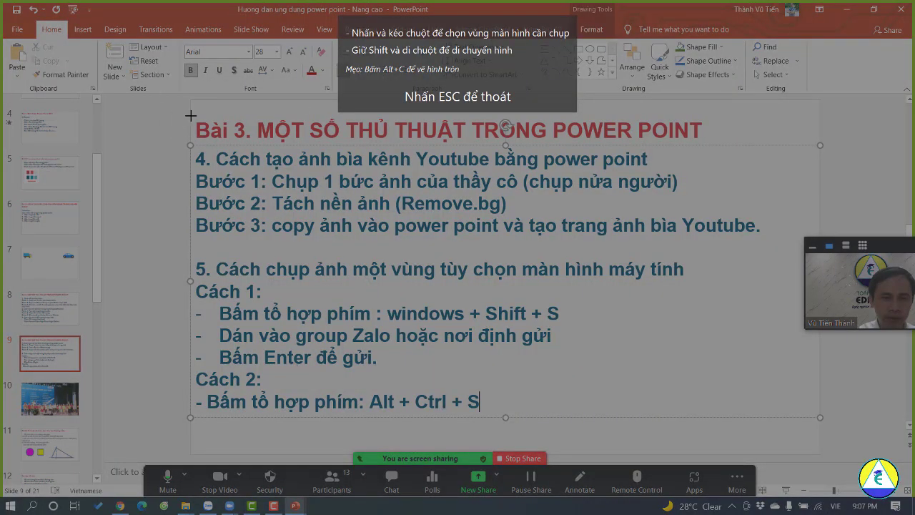
drag(186, 147, 788, 414)
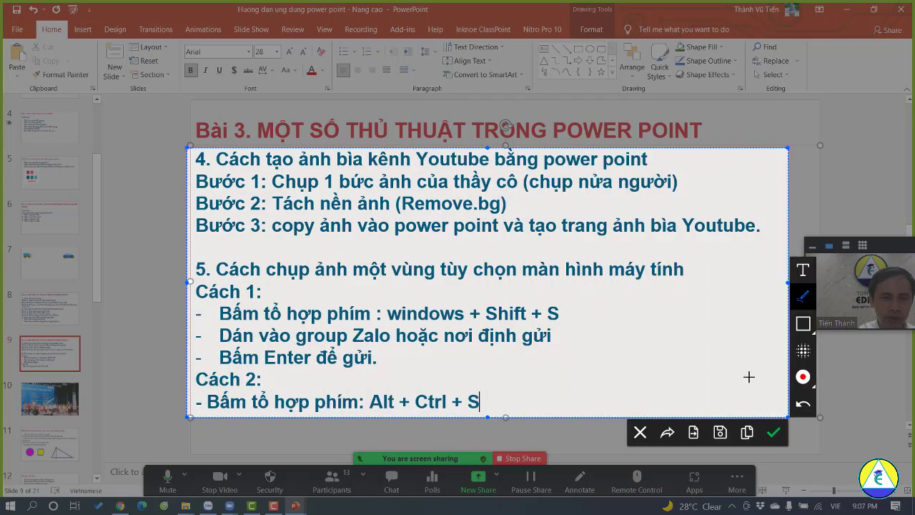
key(Escape)
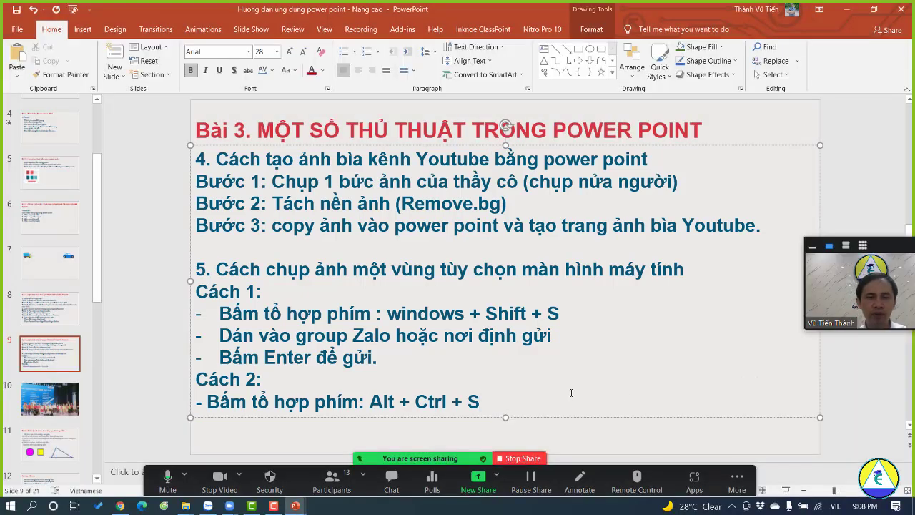
Add the bullets "Chụp 1 vùng bất kì. Bấm phím : Ctrl + C để copy" and "Bấm phím Ctrl + V để dán." under Cách 2.
key(Return)
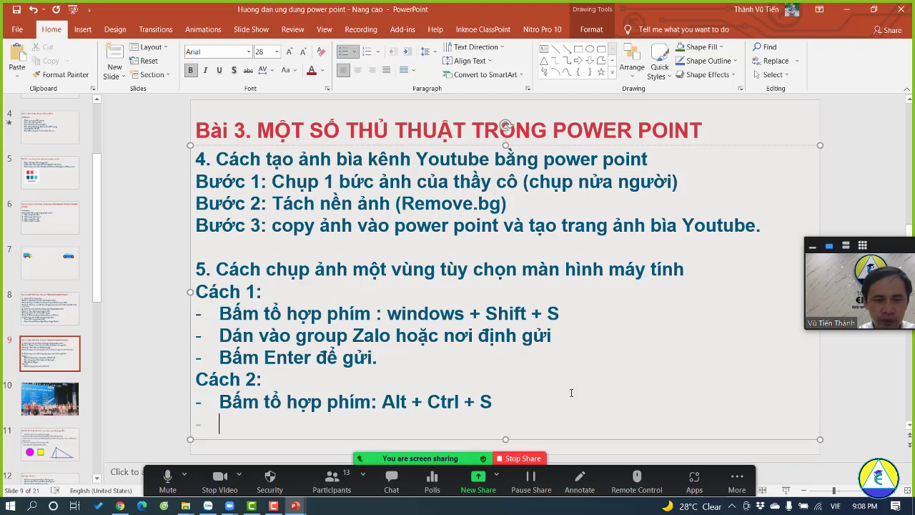
text(Chupj )
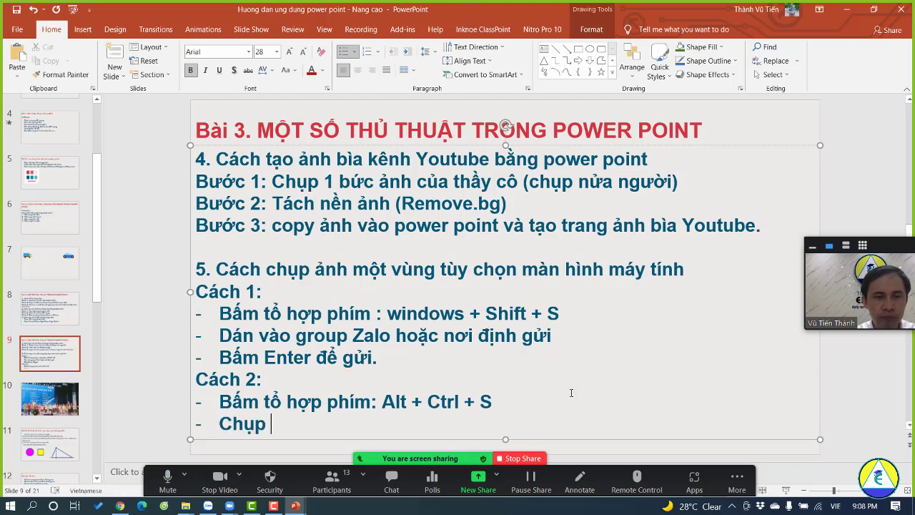
text(1 vùng bất)
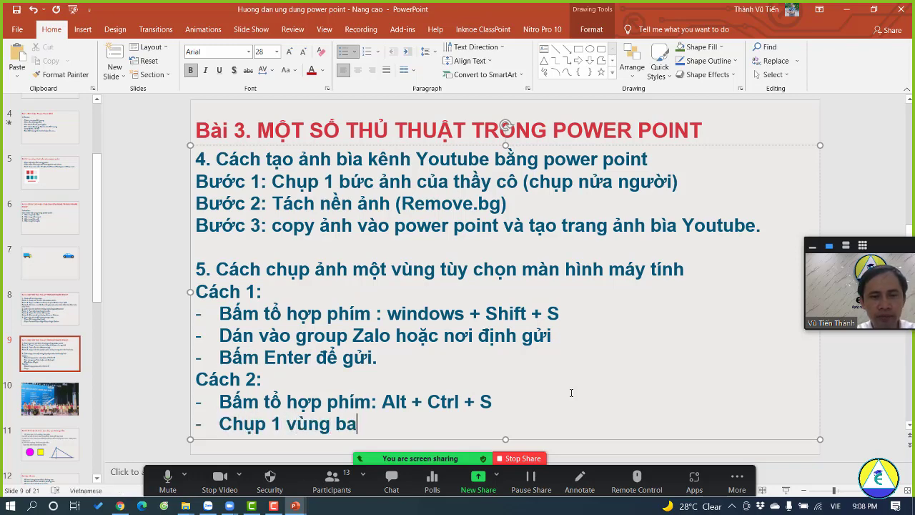
text( kì)
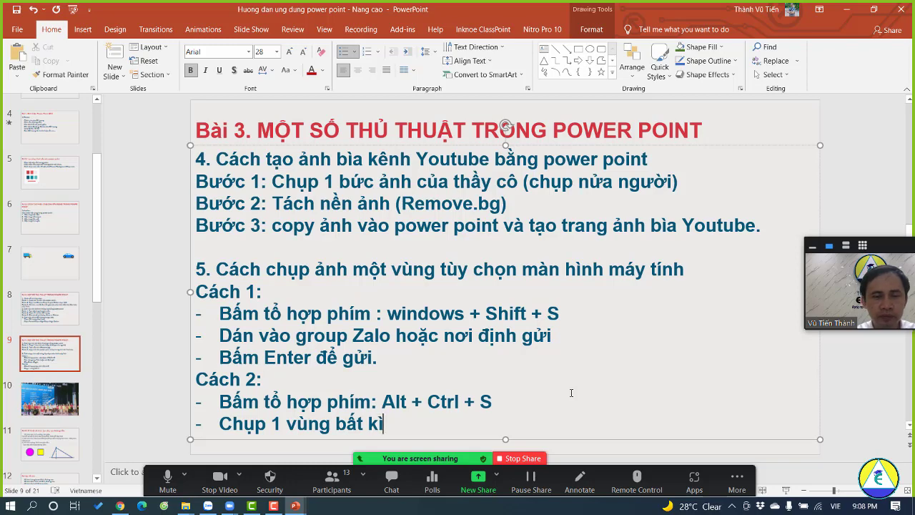
text(.)
text( Bâm)
text( phím : )
text(Ctrl)
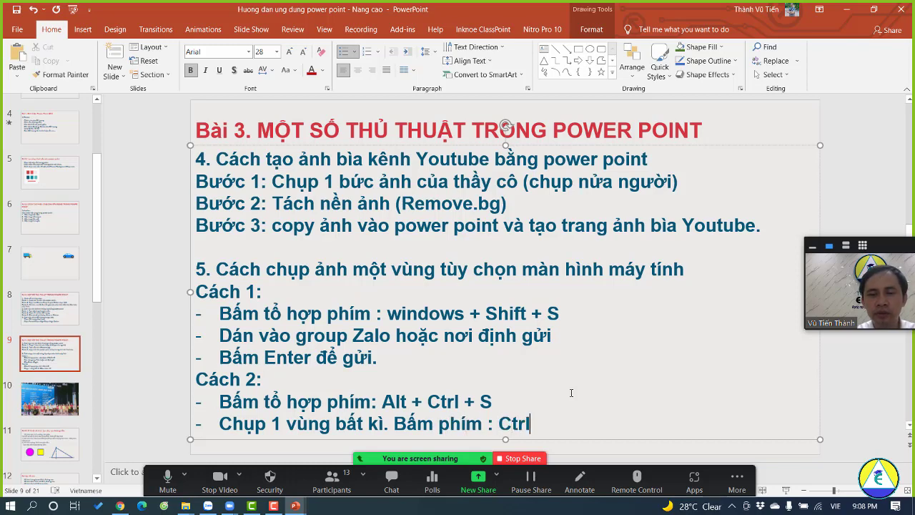
text( _)
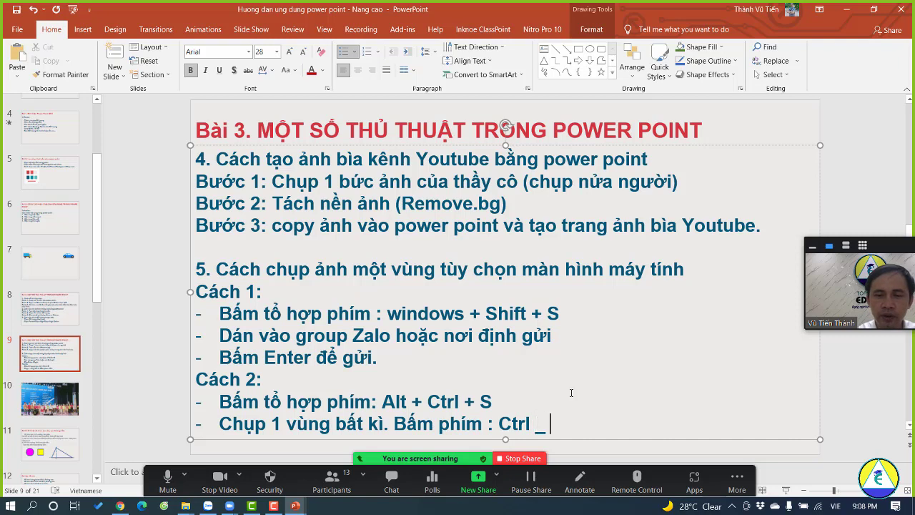
key(BackSpace)
text(+ Và)
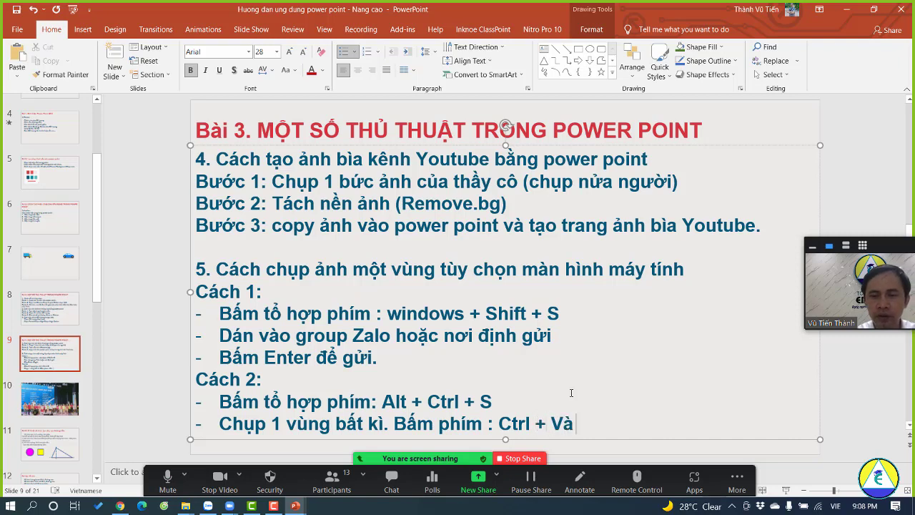
key(BackSpace)
key(BackSpace)
text(C đe)
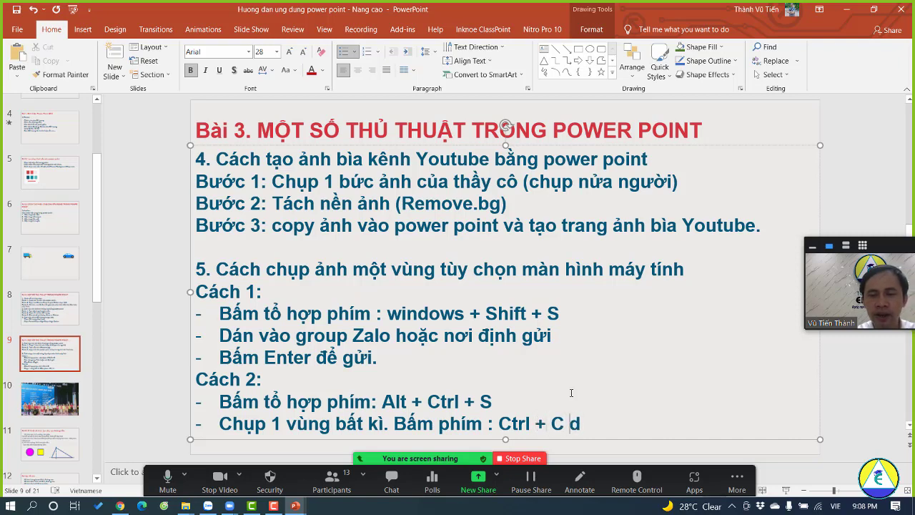
text(er copy)
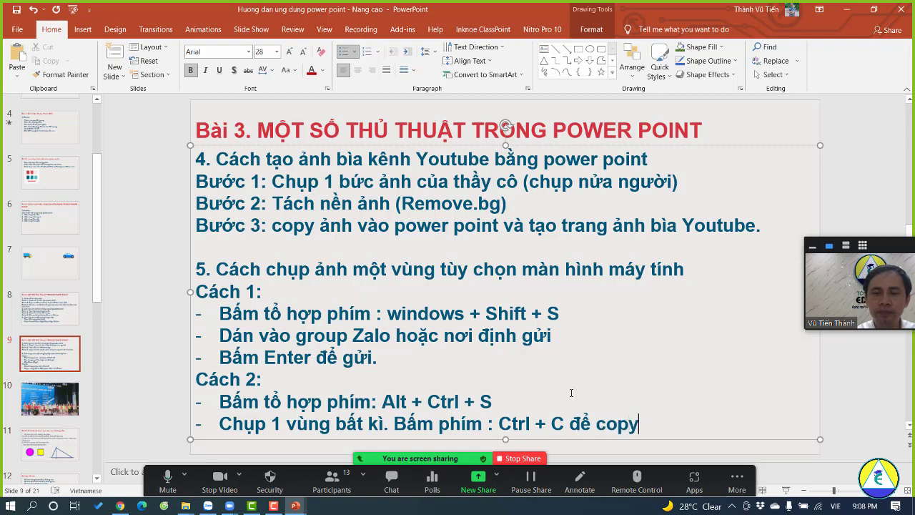
key(Return)
text(Bấm phím Ctrl + V để dán.)
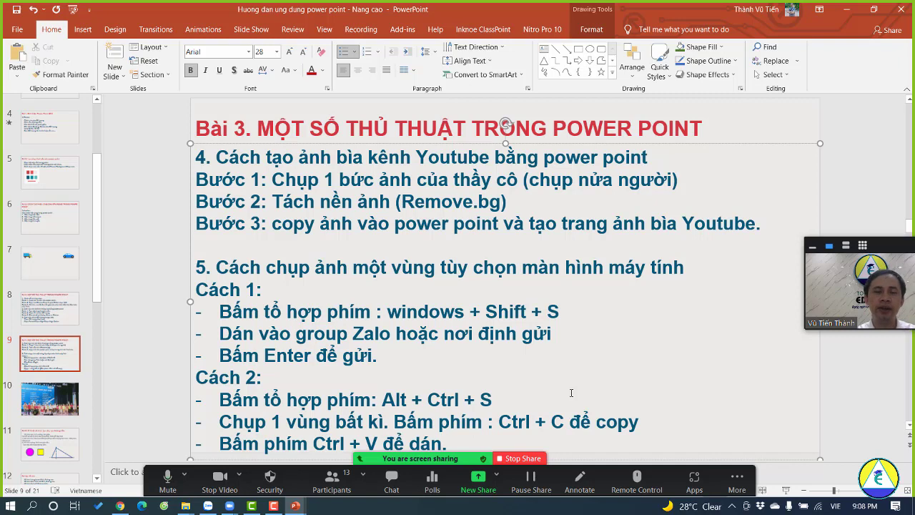
Move the title box and the body text box on slide 9 slightly up to fit the longer list.
click(530, 123)
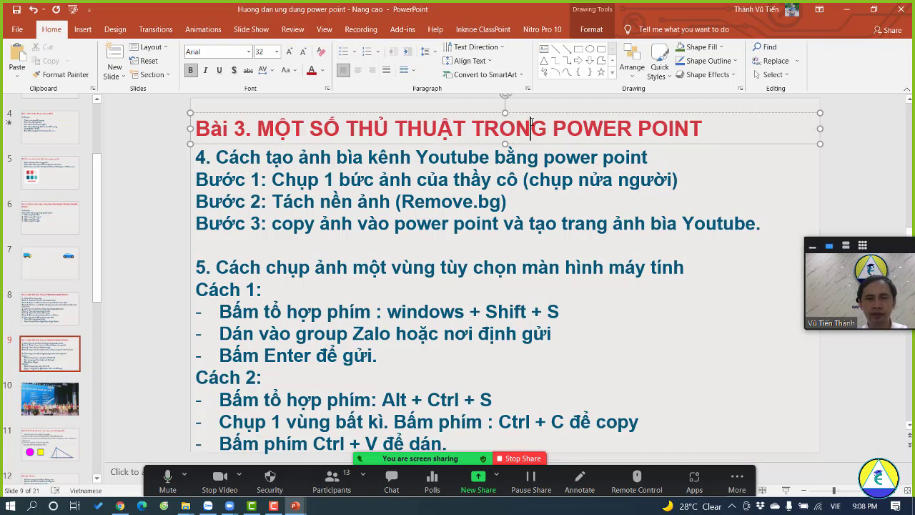
drag(492, 116, 492, 108)
click(459, 180)
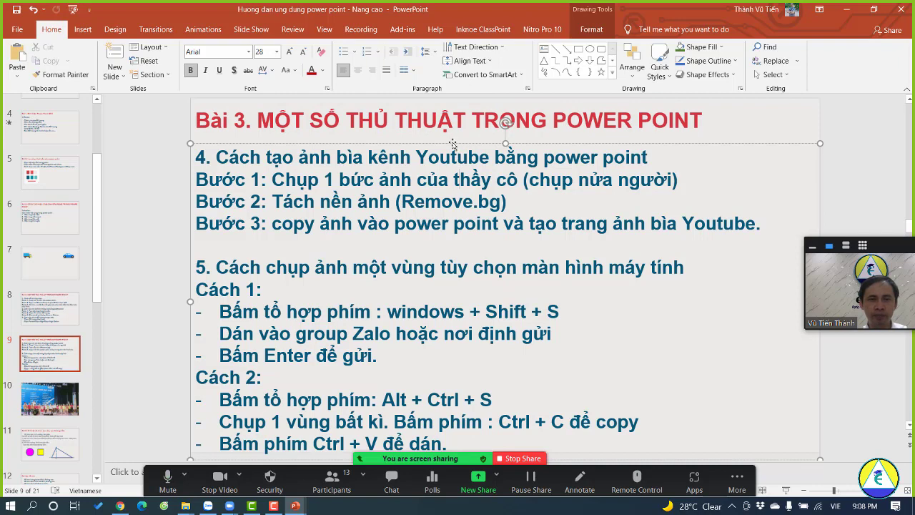
drag(454, 141, 453, 134)
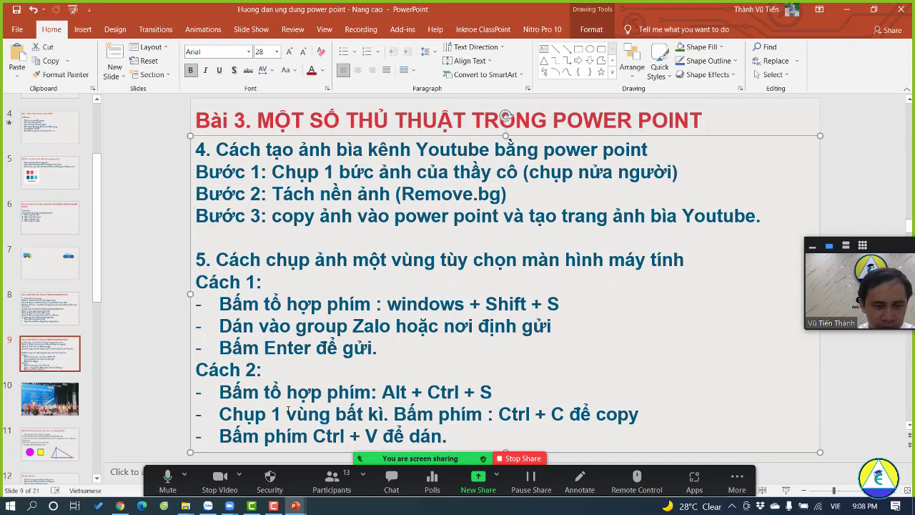
Switch to Zalo and open the keyboard picture with the circled keys from the Làm chủ Power point group chat.
click(208, 506)
scroll(324, 327, up, 5)
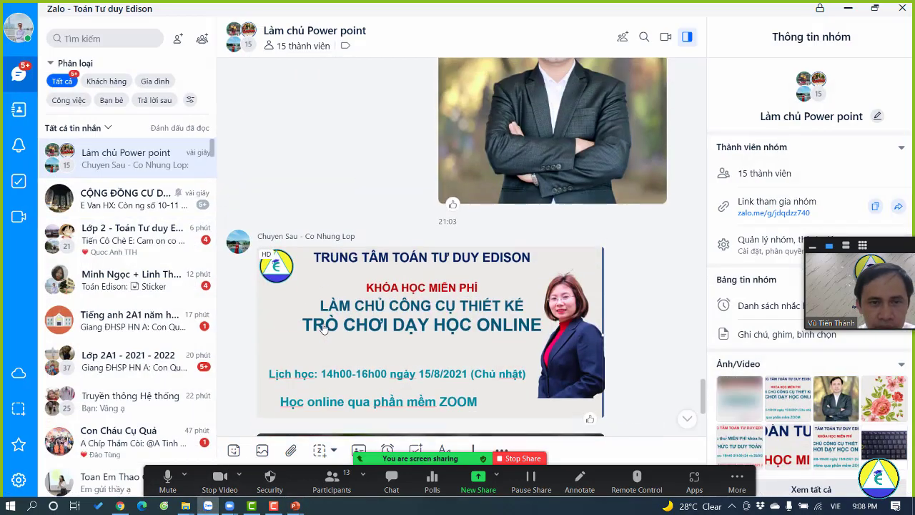
scroll(324, 328, up, 5)
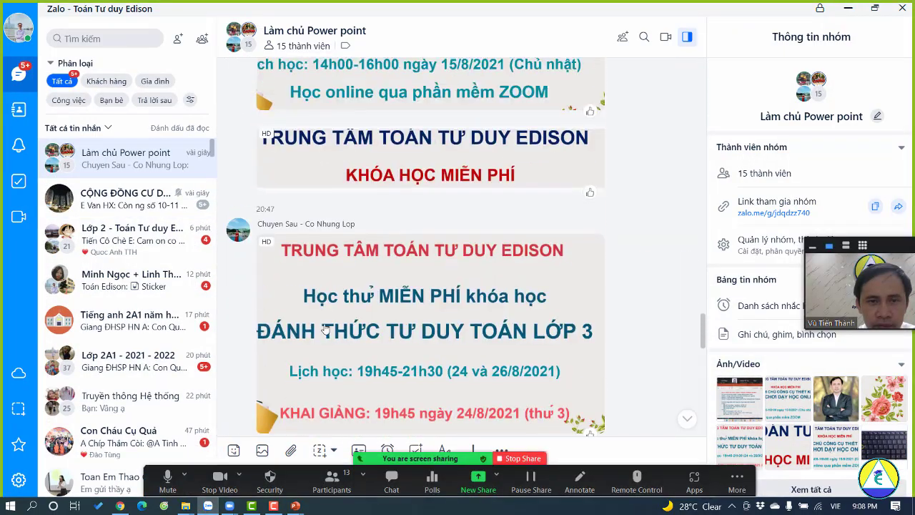
scroll(323, 328, up, 5)
click(444, 308)
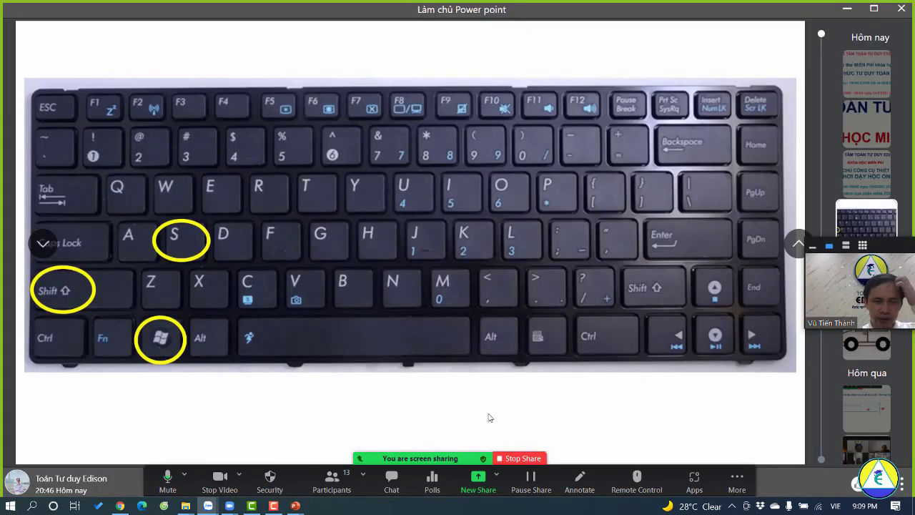
Annotate the keyboard picture in white with Zoom, circling Ctrl and Alt and joining both to the S key with an arrowhead.
click(586, 482)
click(502, 68)
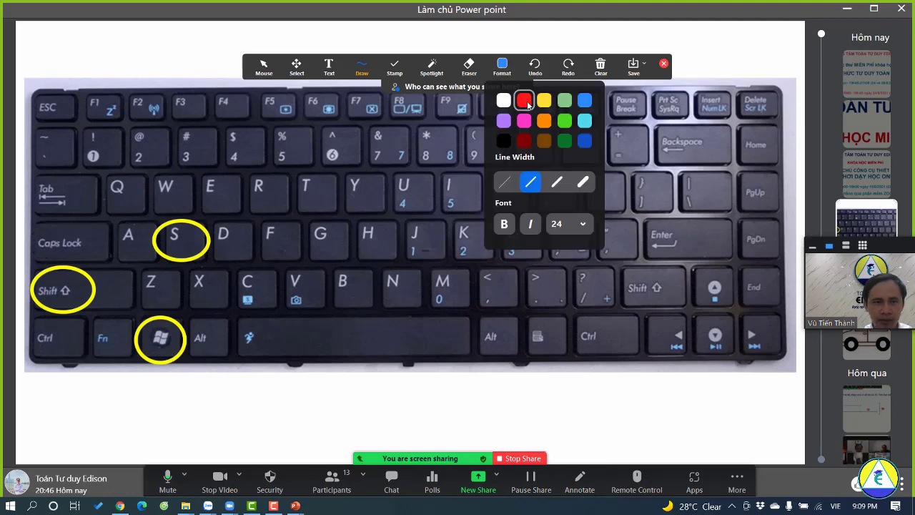
click(564, 121)
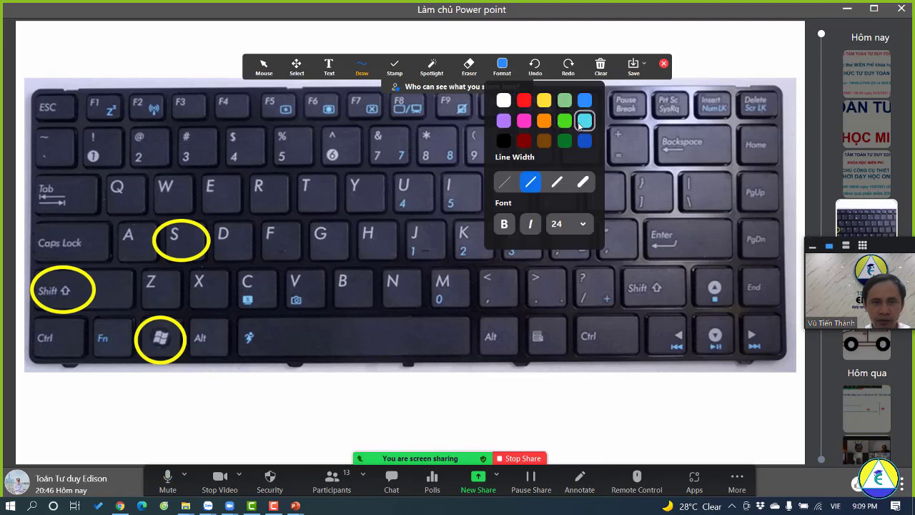
click(504, 104)
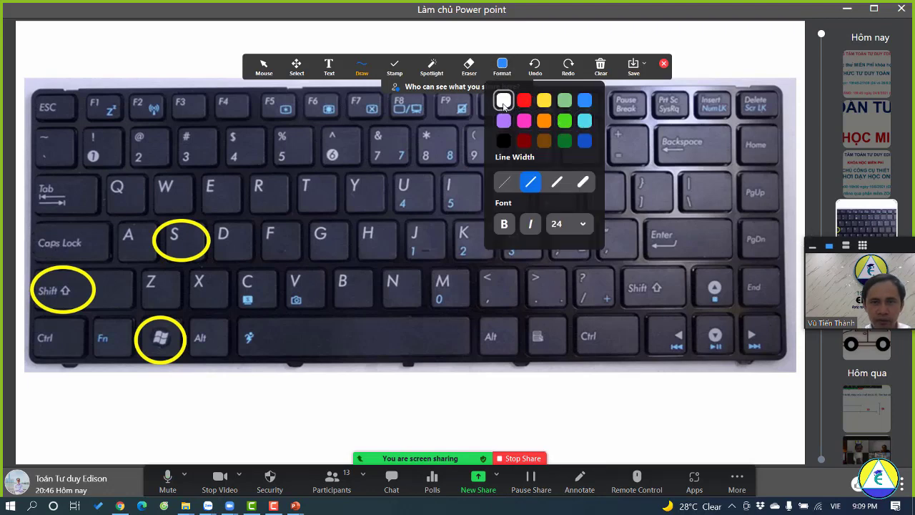
mouse_move(230, 315)
mouse_down()
mouse_move(204, 321)
mouse_move(198, 353)
mouse_move(236, 336)
mouse_move(226, 311)
mouse_up()
mouse_move(84, 318)
mouse_down()
mouse_move(43, 318)
mouse_move(28, 350)
mouse_move(187, 248)
mouse_move(205, 314)
mouse_up()
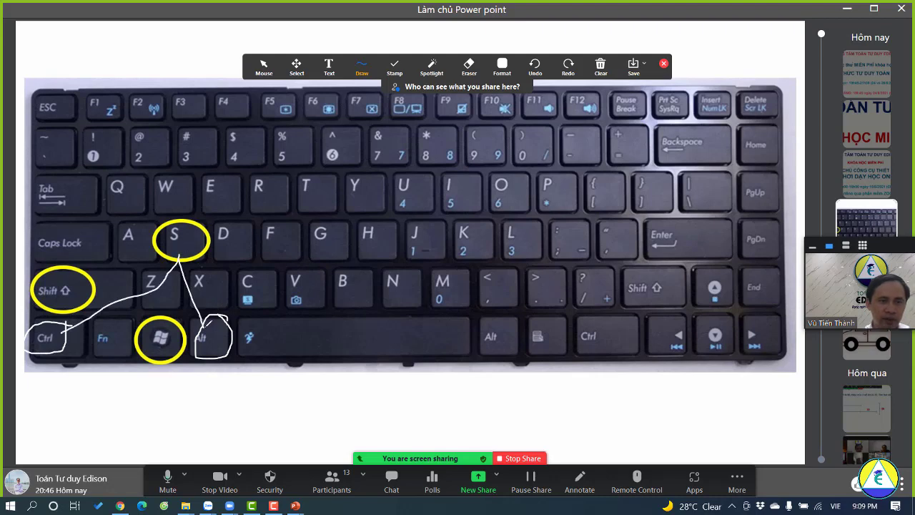
drag(169, 263, 198, 273)
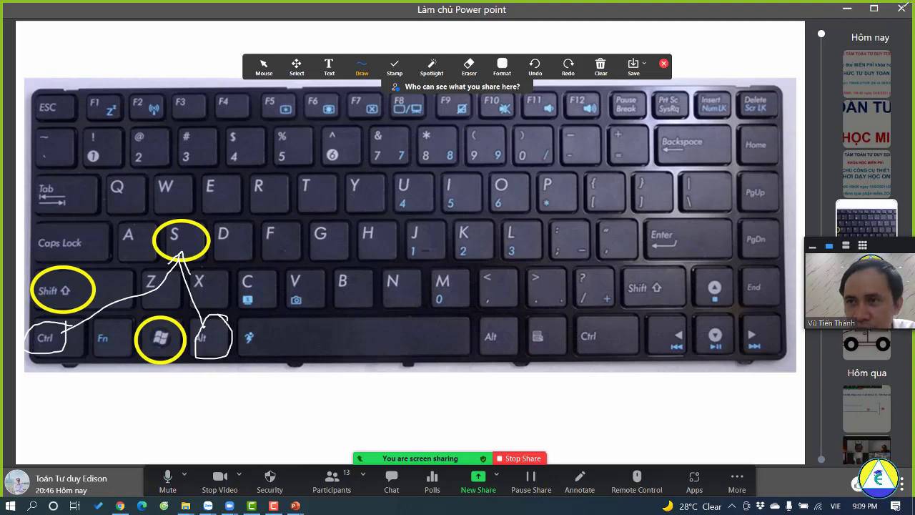
Close the keyboard picture in Zalo and clear the Zoom drawings from the shared screen.
click(663, 66)
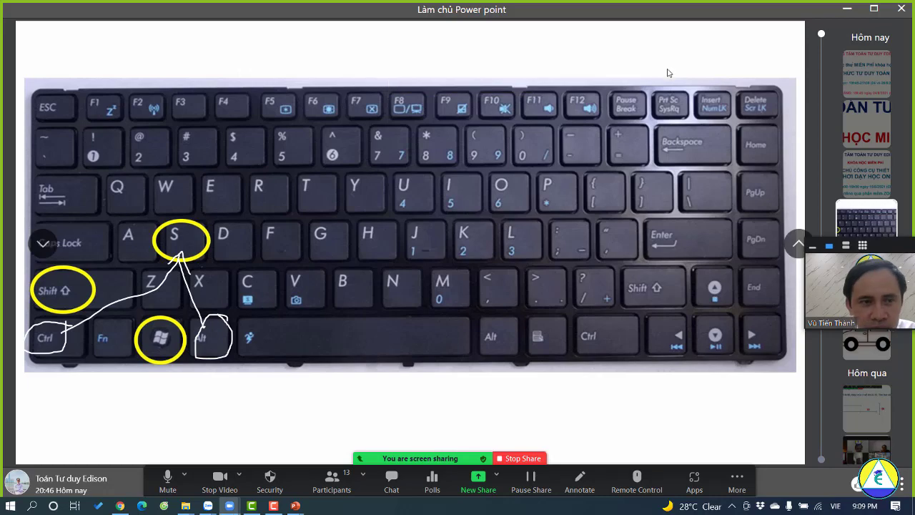
click(903, 9)
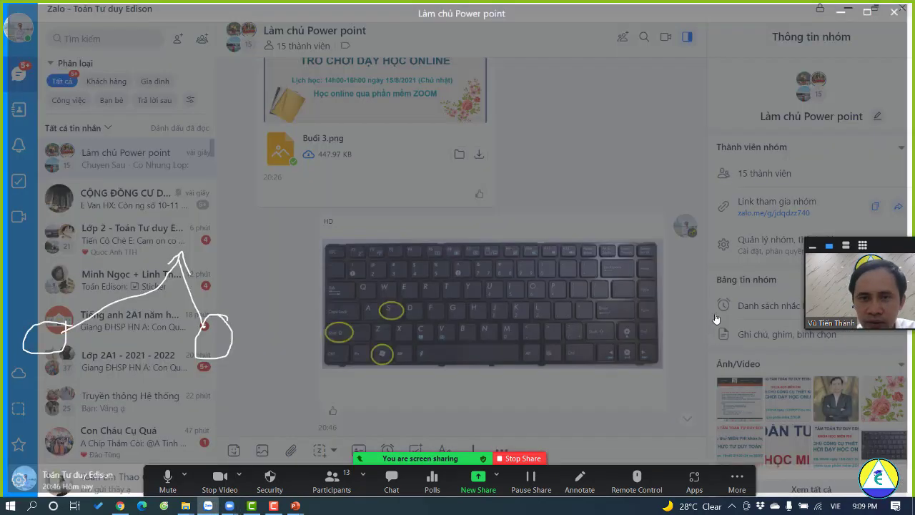
click(580, 483)
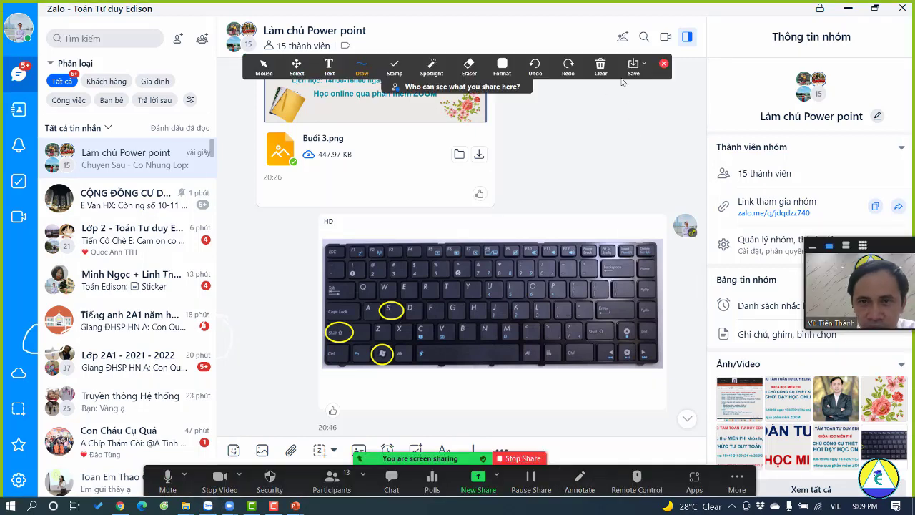
click(663, 65)
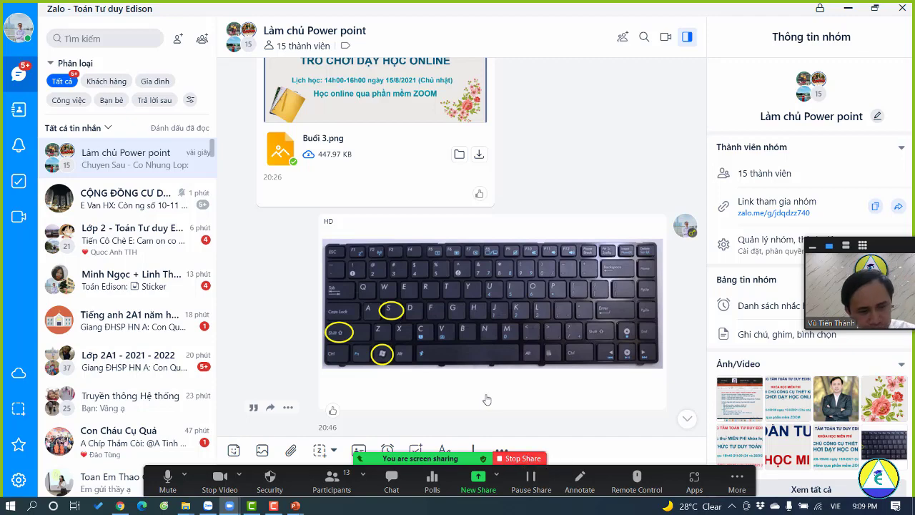
Return to slide 9 in PowerPoint, move the Zoom meeting controls away from the lower slide area and open the meeting chat.
key(alt+Tab)
key(Tab)
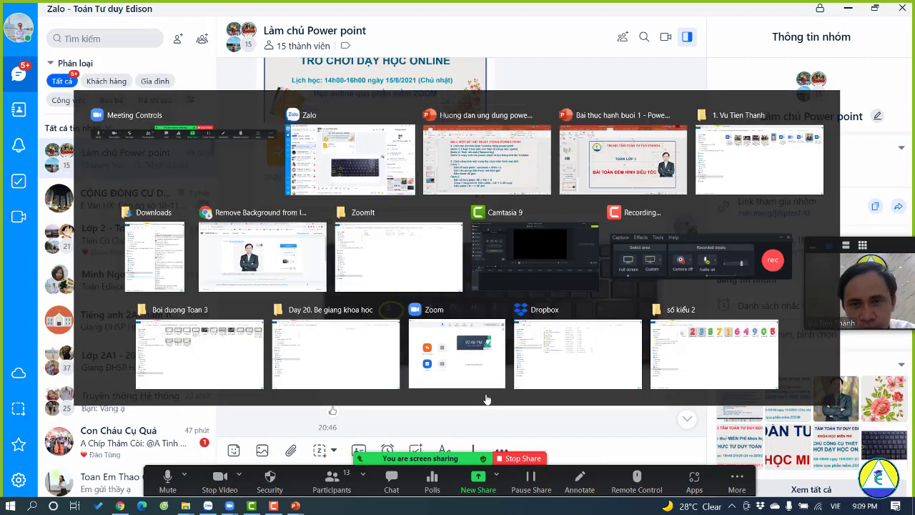
click(493, 161)
drag(697, 464, 720, 40)
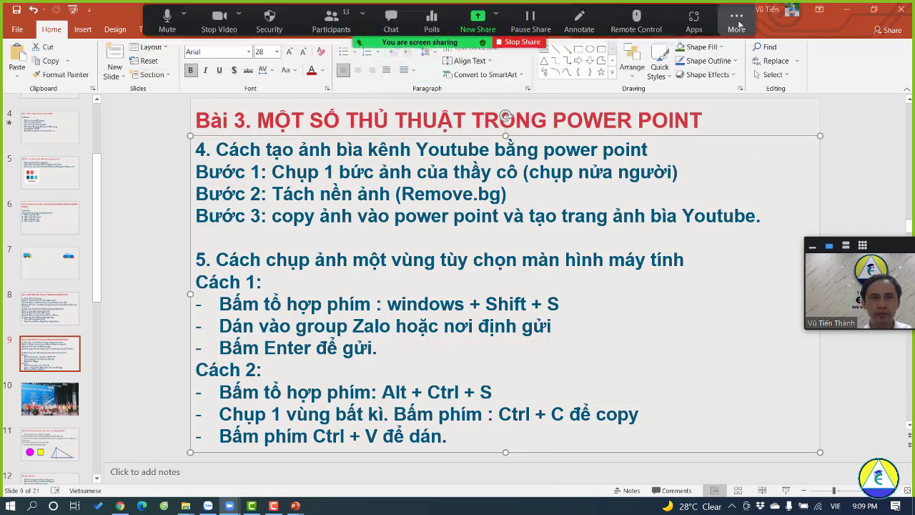
click(390, 20)
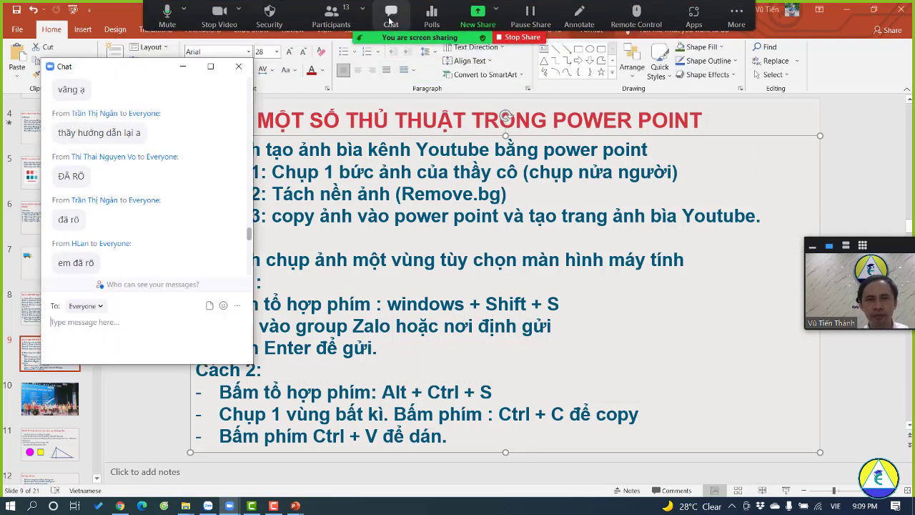
Close the meeting chat and review the newest screenshots posted in the Làm chủ Power point group chat in Zalo.
click(239, 67)
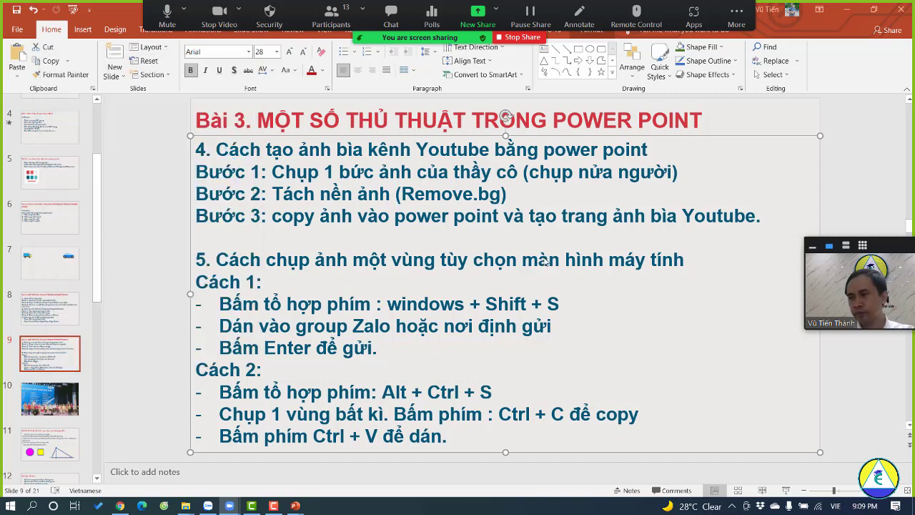
click(208, 506)
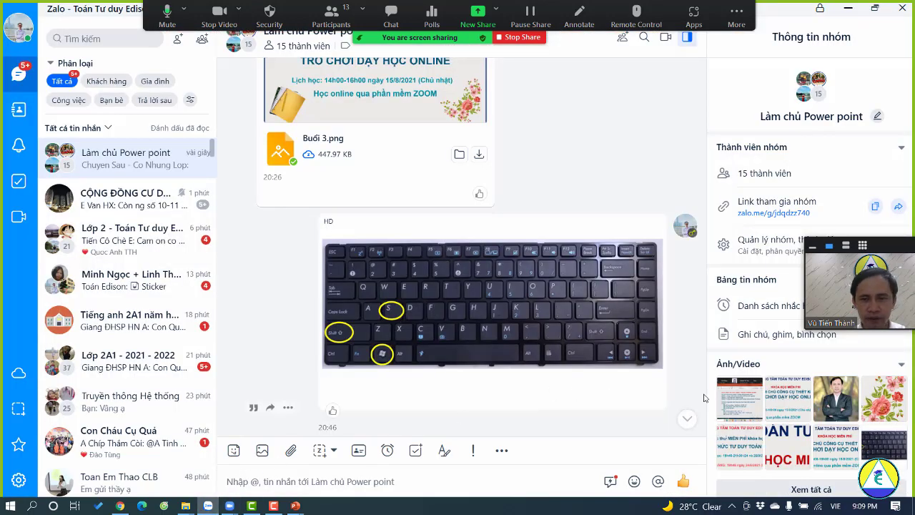
click(687, 418)
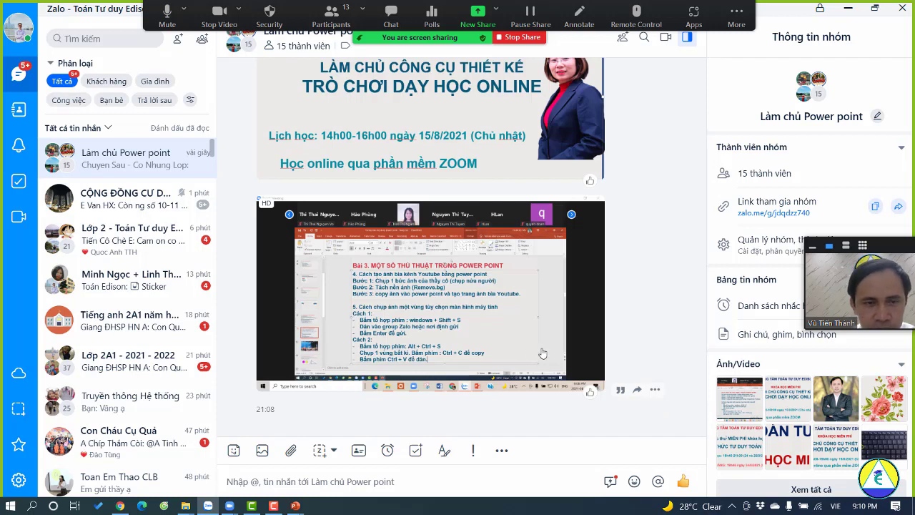
scroll(542, 354, up, 1)
scroll(543, 354, down, 1)
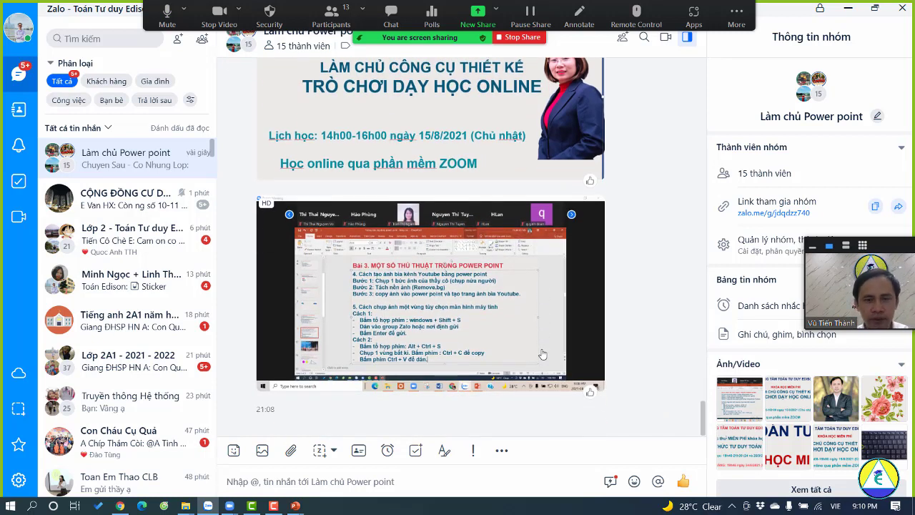
scroll(579, 341, up, 3)
scroll(578, 341, down, 3)
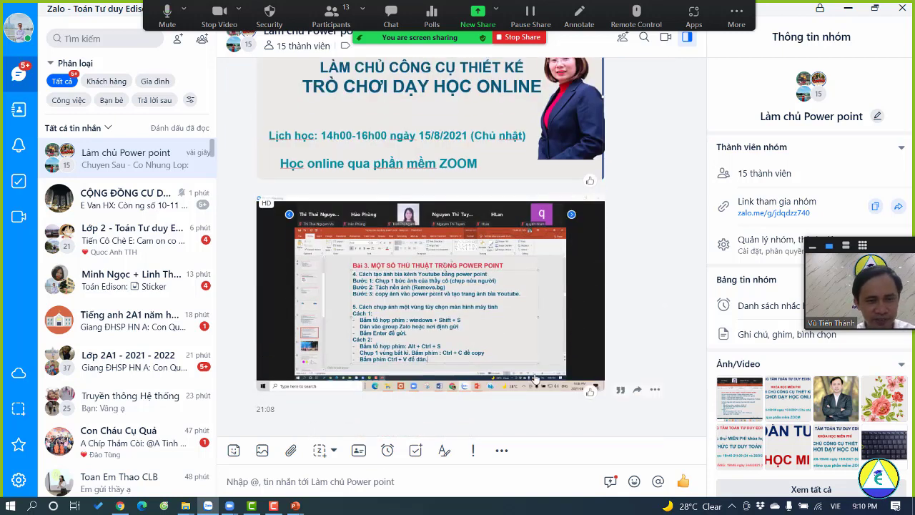
Return to the Huong dan ung dung power point presentation, dismiss the Zalo notification and run the slide show from slide 9.
mouse_move(308, 503)
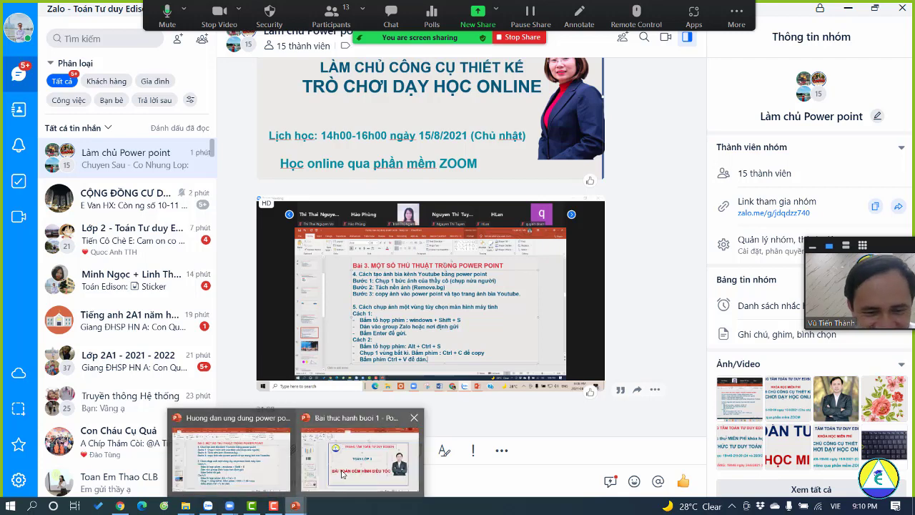
click(255, 473)
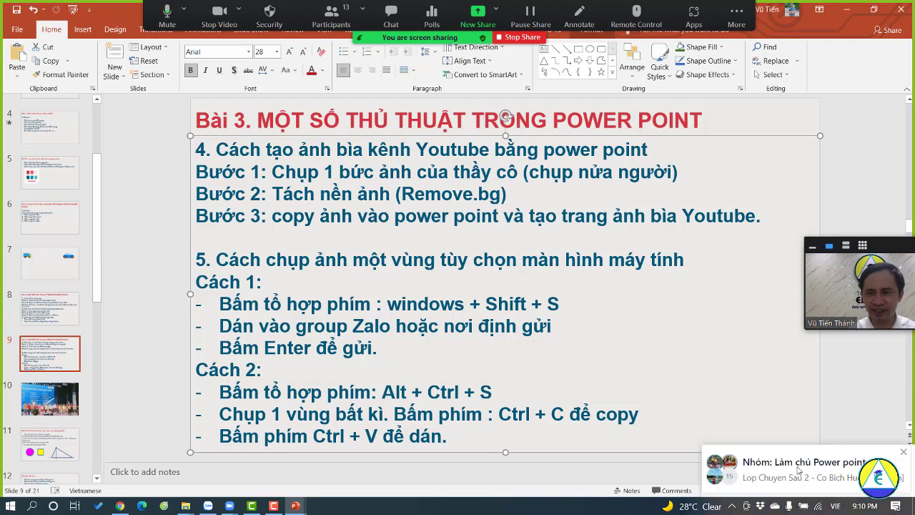
click(904, 453)
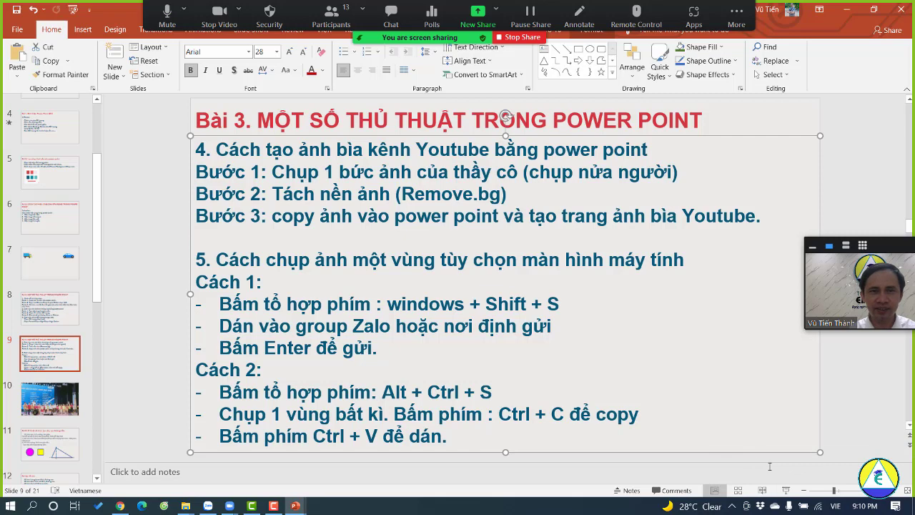
click(786, 490)
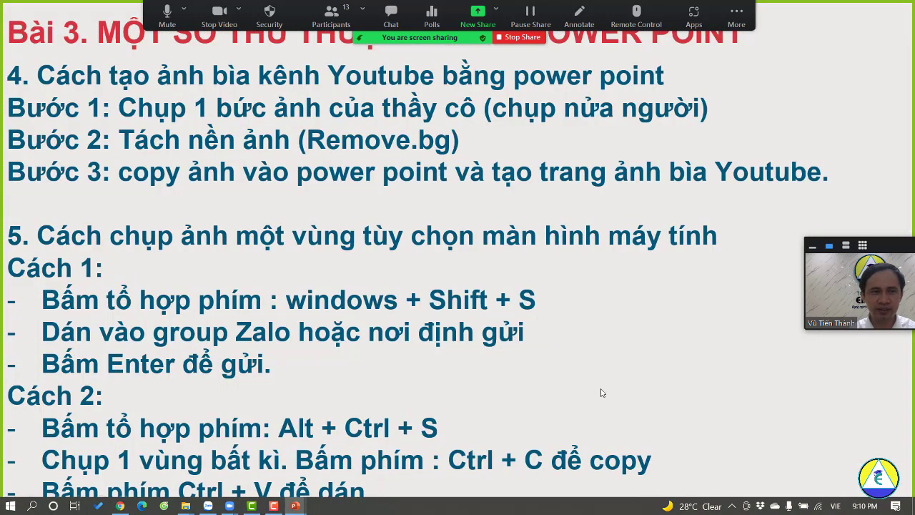
Clear the Zoom meeting controls off the slide show, capture the screen and send the image to the Làm chủ Power point group in Zalo.
drag(731, 19, 830, 5)
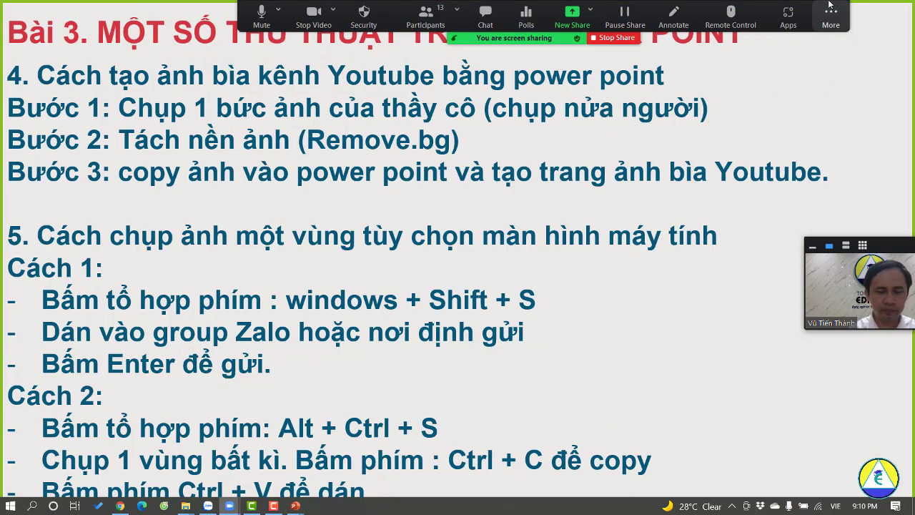
key(ctrl+alt+shift+h)
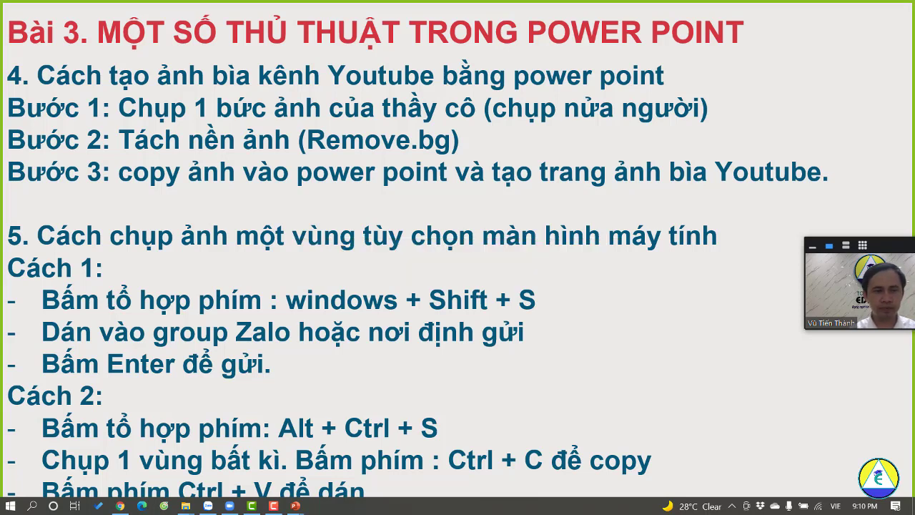
key(super+d)
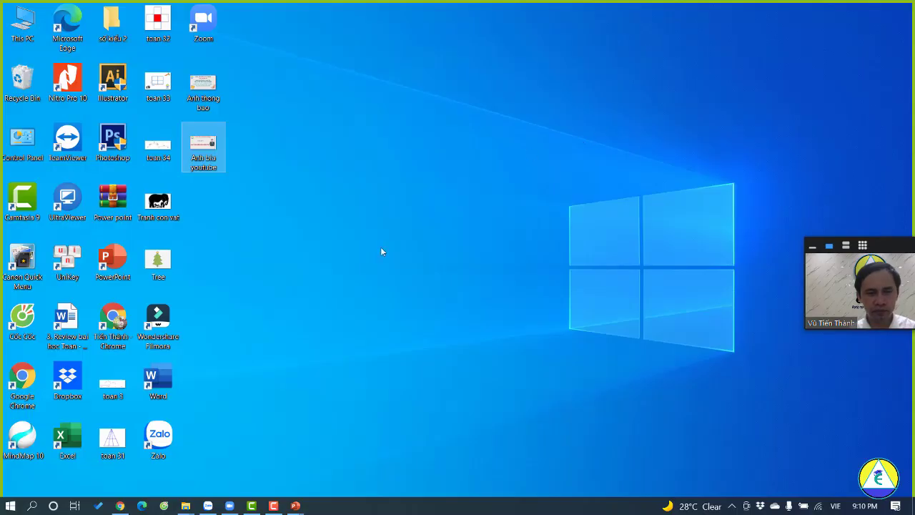
click(228, 505)
click(336, 486)
key(ctrl+v)
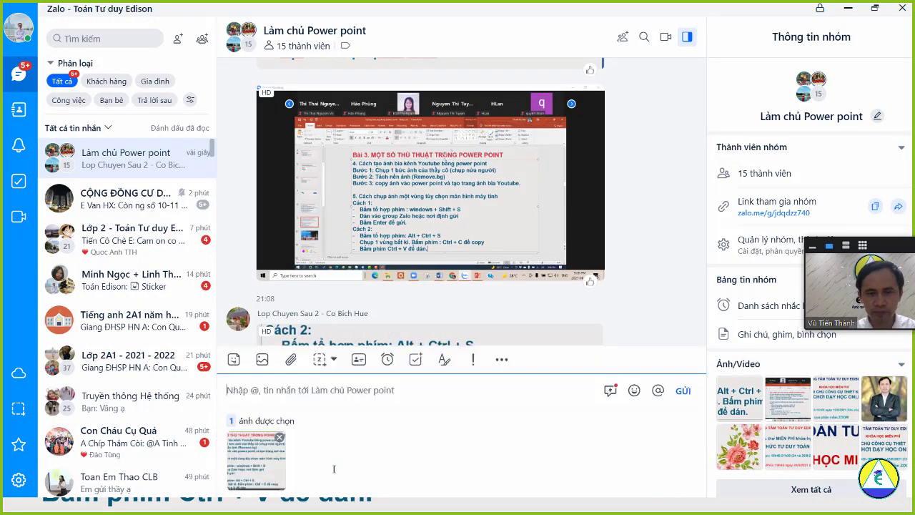
key(Return)
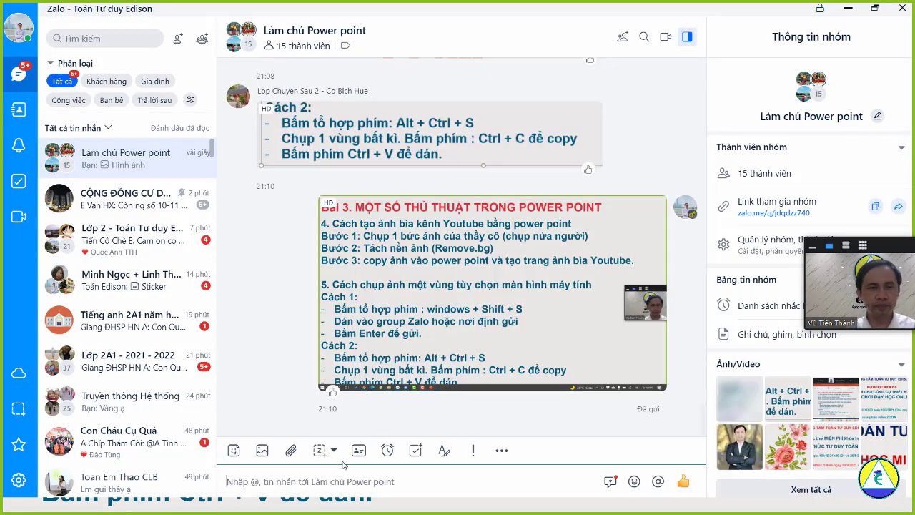
Switch from Zalo to PowerPoint and move the Zoom video thumbnail clear of the text on slide 9.
key(alt+Tab)
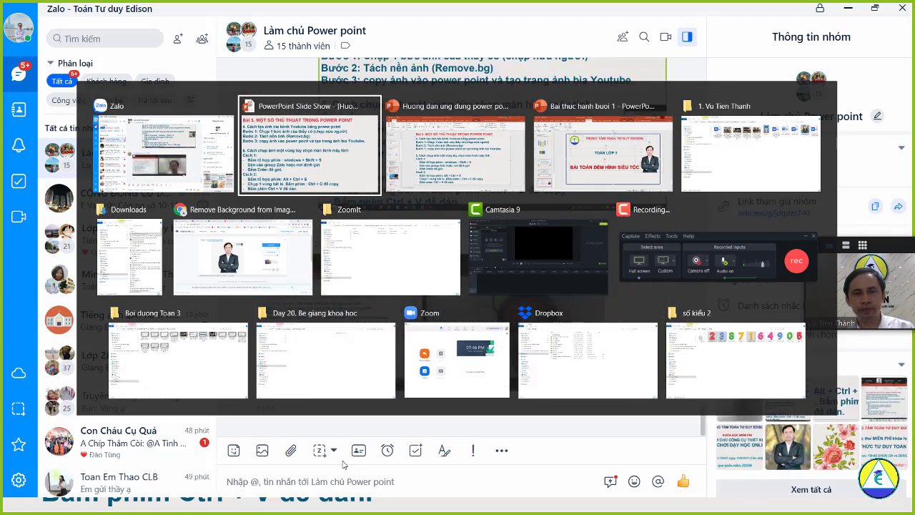
key(alt+Tab)
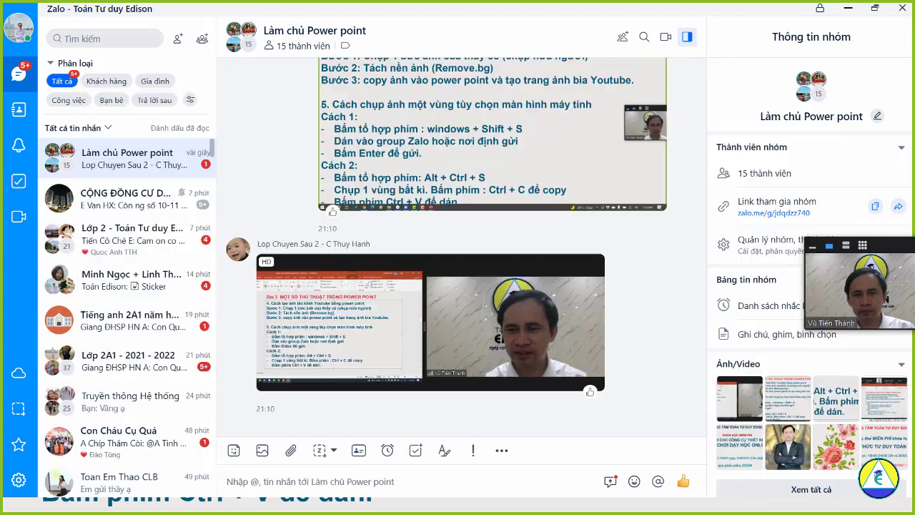
drag(889, 249, 750, 216)
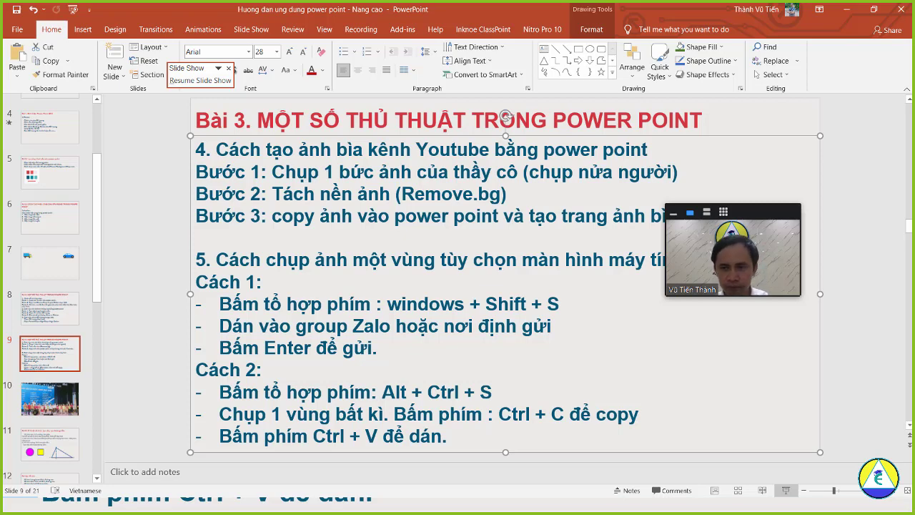
drag(772, 213, 855, 79)
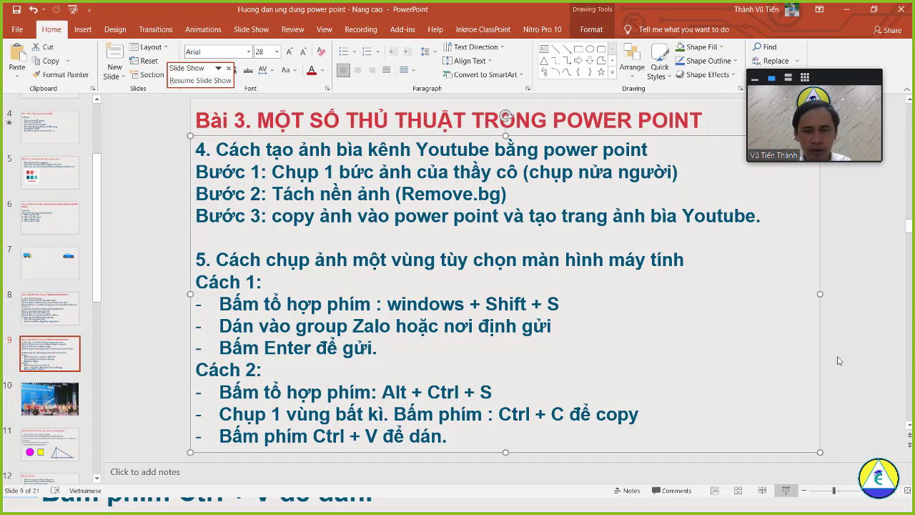
Stop the Zoom screen share, open the meeting chat and place it beside the participants' videos.
key(alt+Tab)
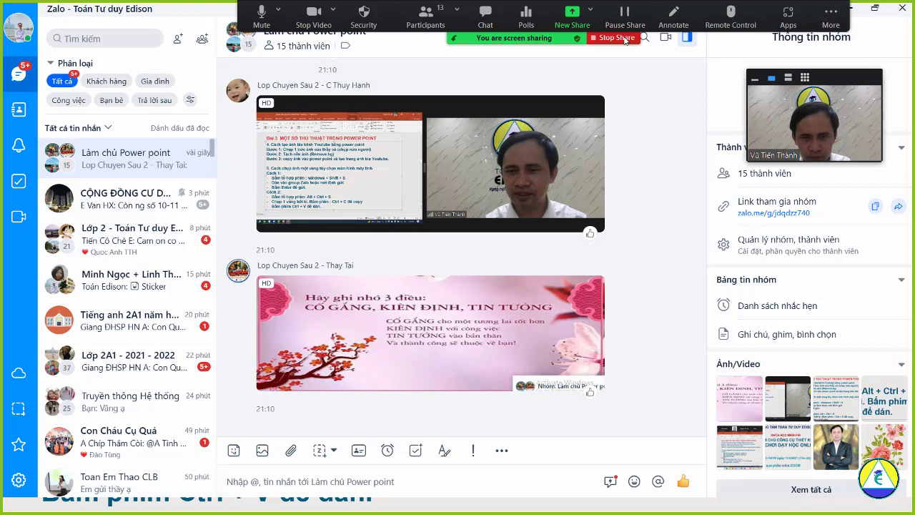
click(621, 38)
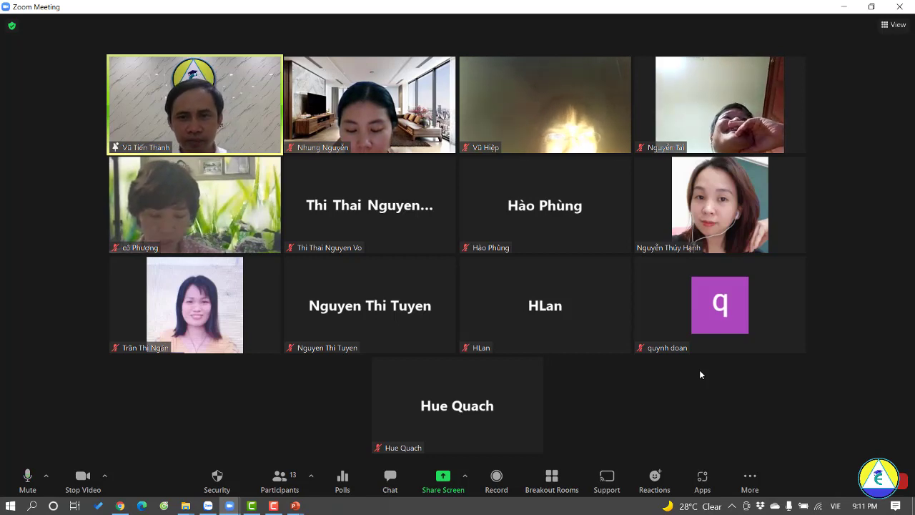
click(391, 482)
drag(140, 73, 733, 78)
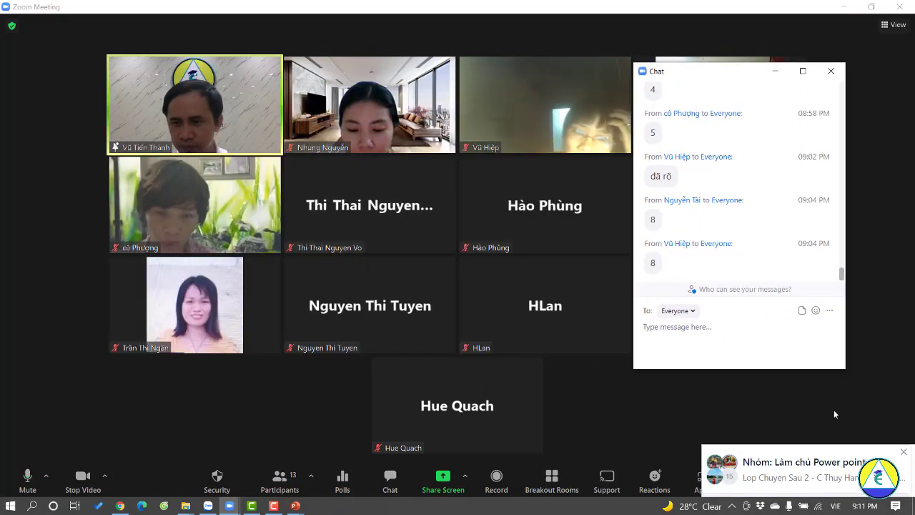
Look at the newest picture in the Zalo group, minimize Zalo and bring up slide 9 in PowerPoint.
click(810, 487)
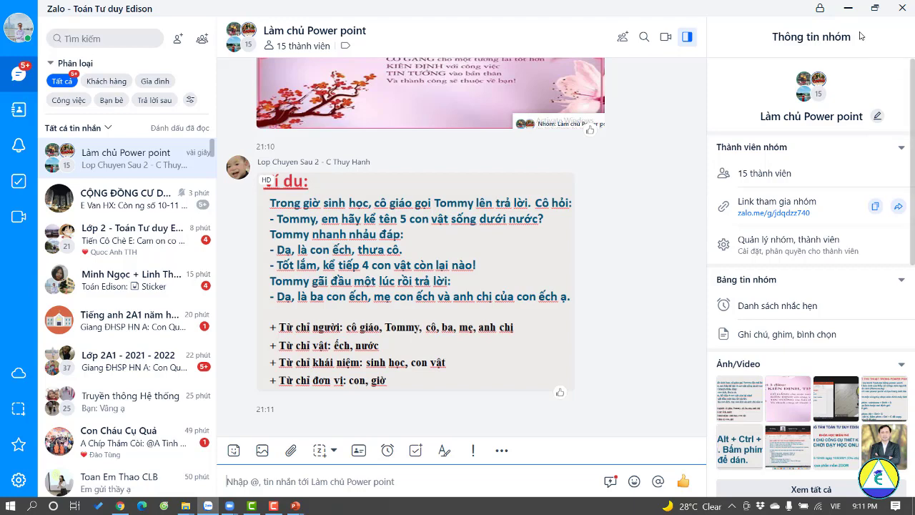
click(849, 13)
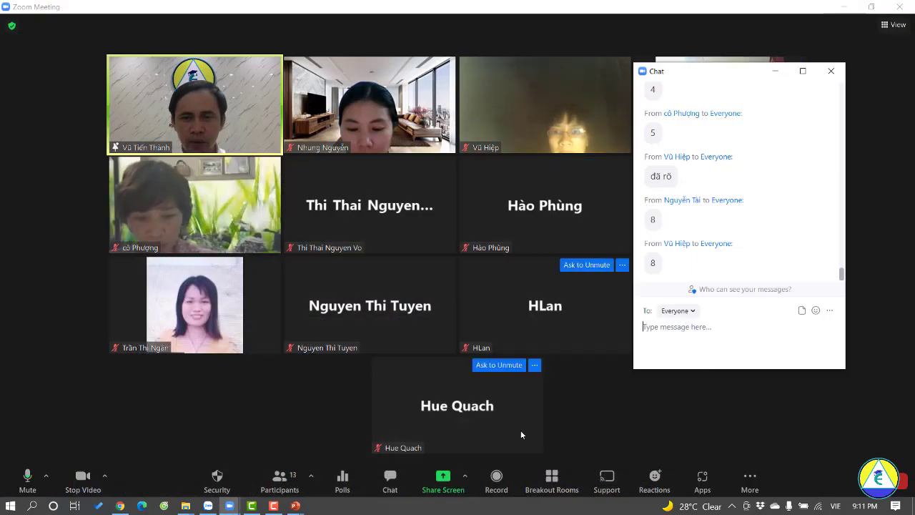
click(295, 505)
click(168, 457)
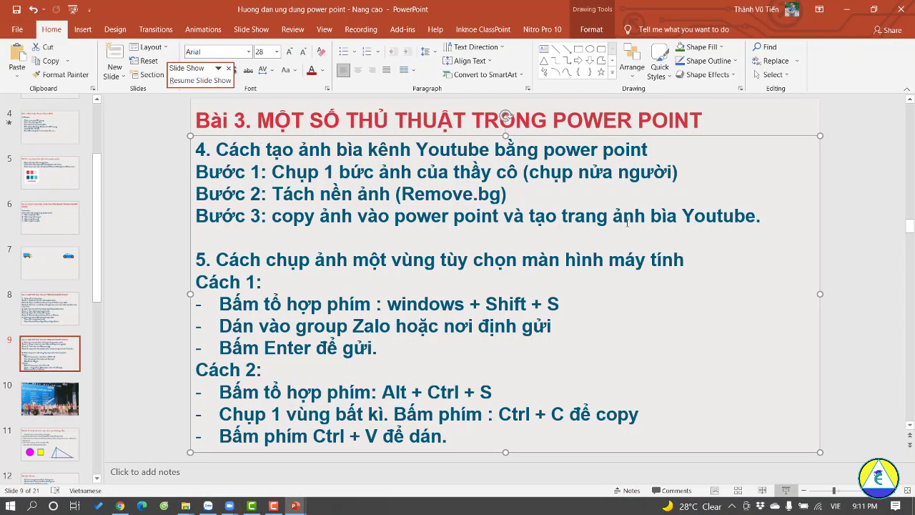
Return to the Zoom meeting, close the chat and share the entire screen again.
click(229, 505)
click(293, 466)
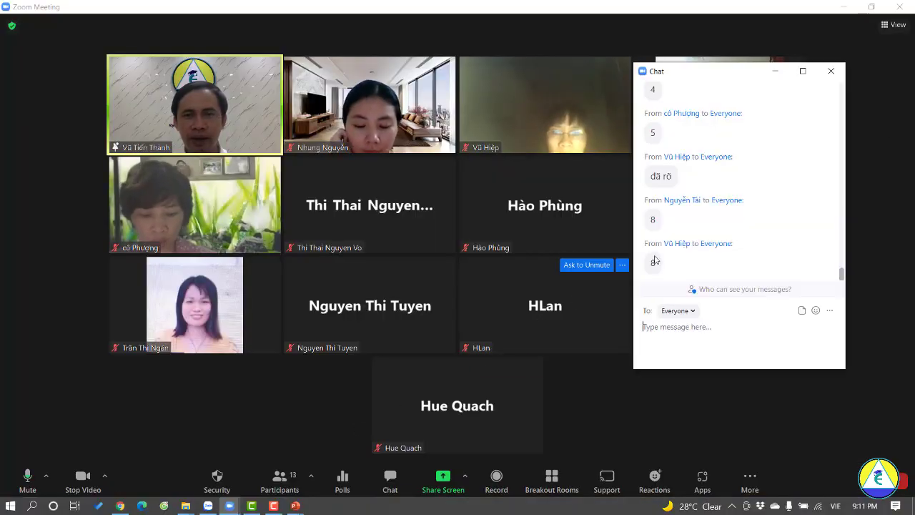
click(834, 74)
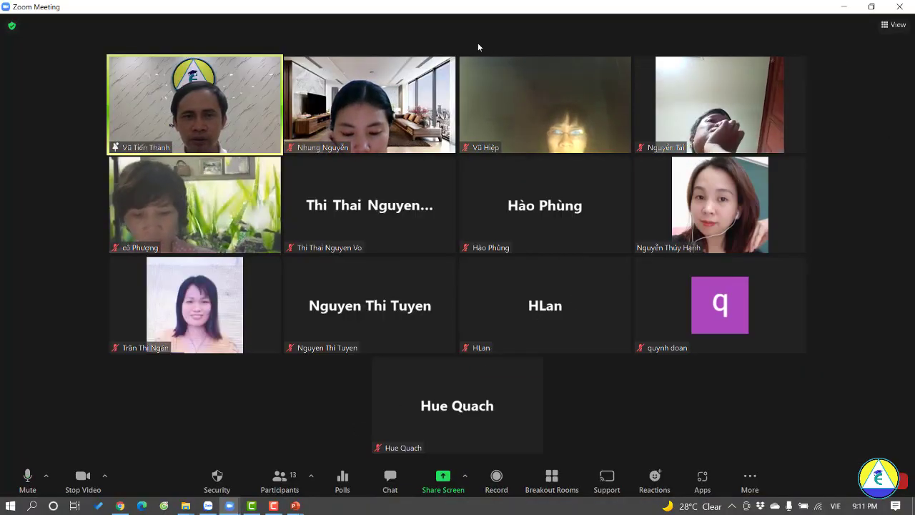
click(462, 489)
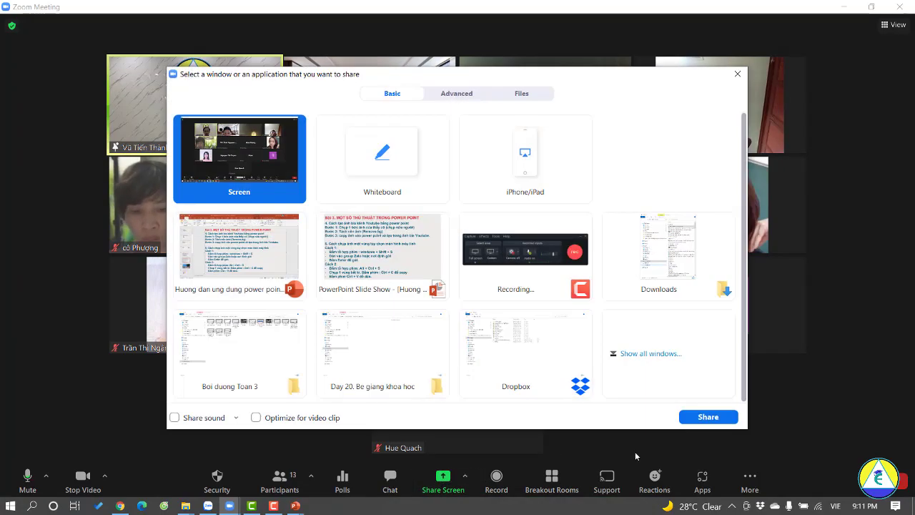
click(706, 418)
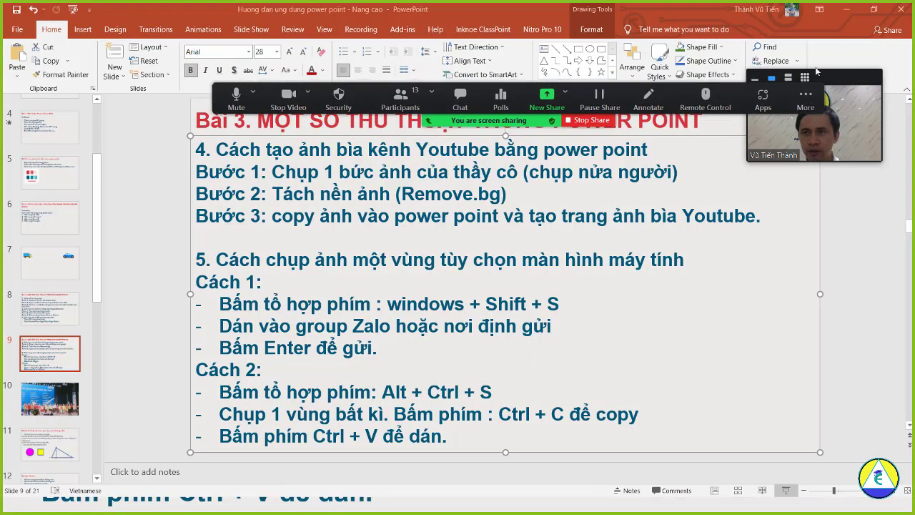
Minimize the PowerPoint editing window and end the running slide show.
click(853, 8)
click(654, 282)
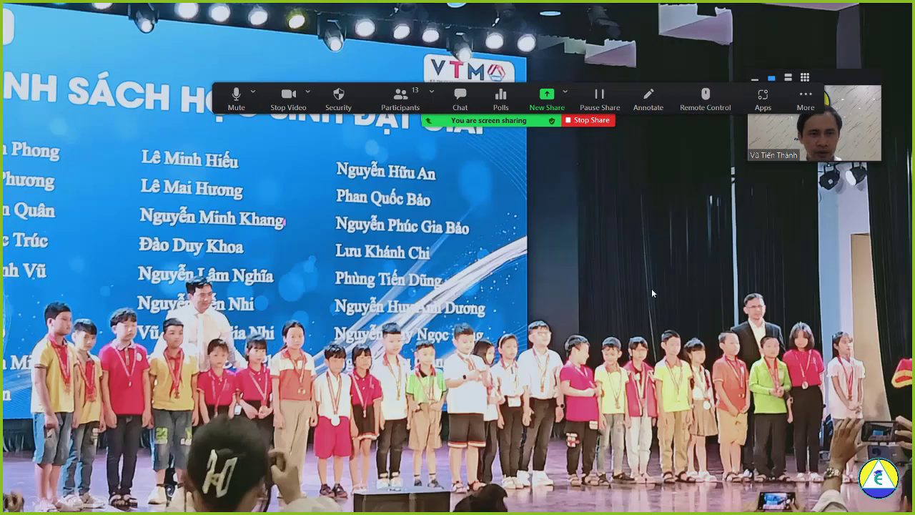
key(Escape)
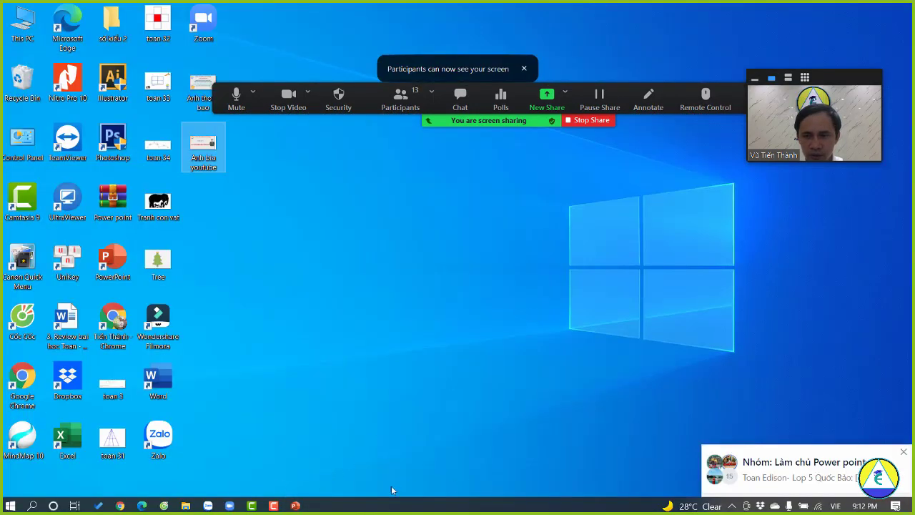
Check the latest posts in the Zalo group and the replies in the Zoom chat, closing the chat and minimizing Zalo.
click(208, 506)
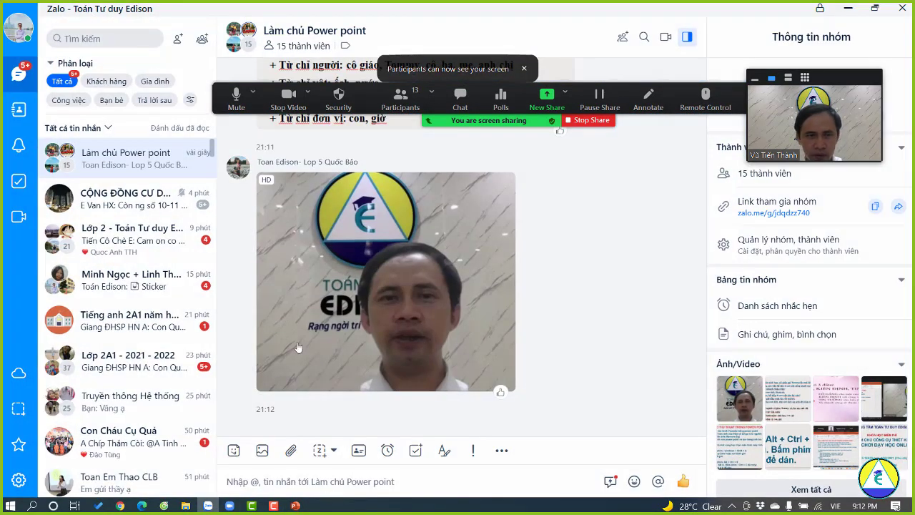
scroll(551, 362, up, 4)
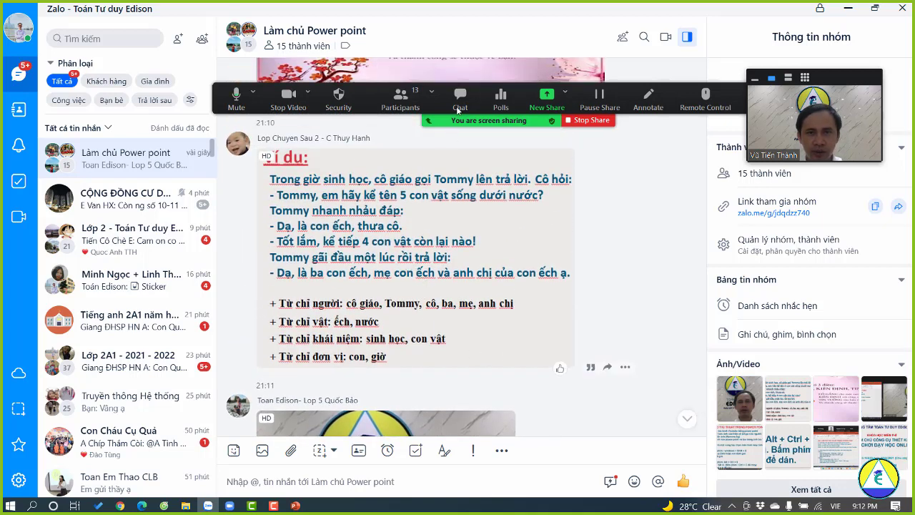
click(460, 97)
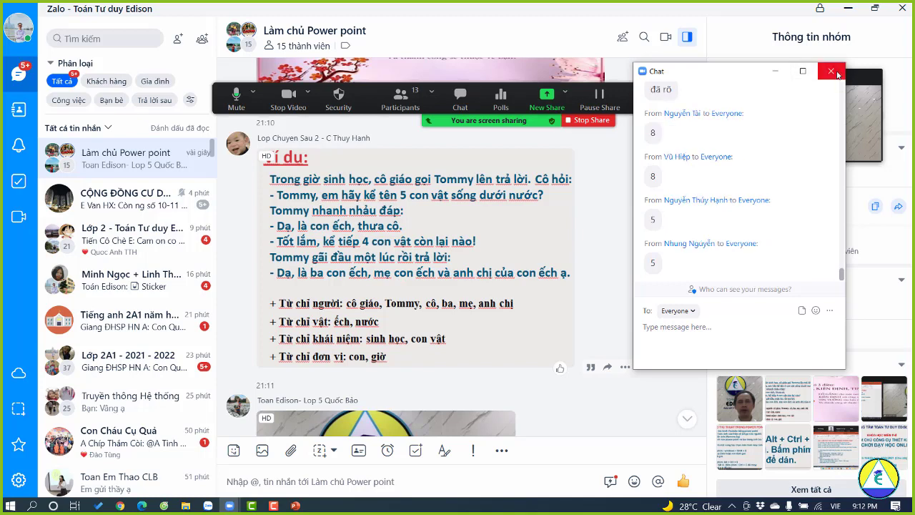
click(835, 73)
click(849, 8)
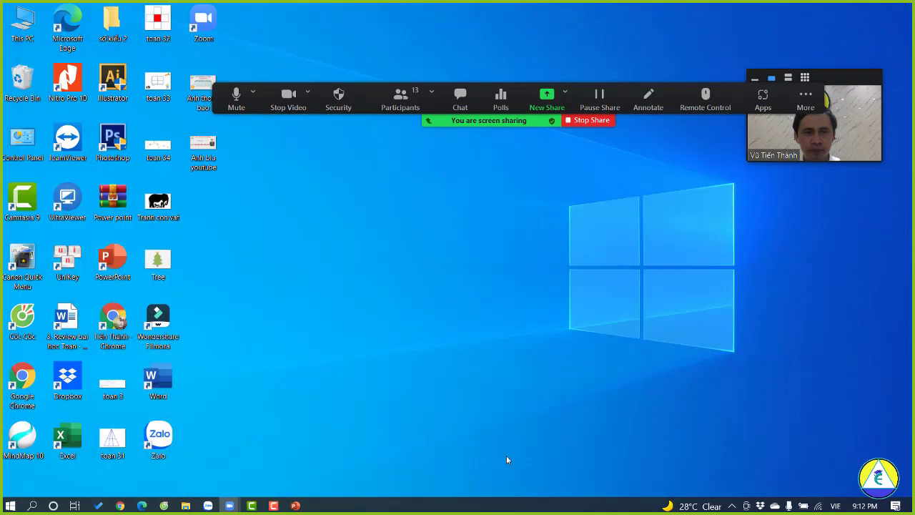
Switch to the Huong dan ung dung power point presentation and move the Zoom meeting controls off the ribbon to the slide's lower area.
mouse_move(296, 506)
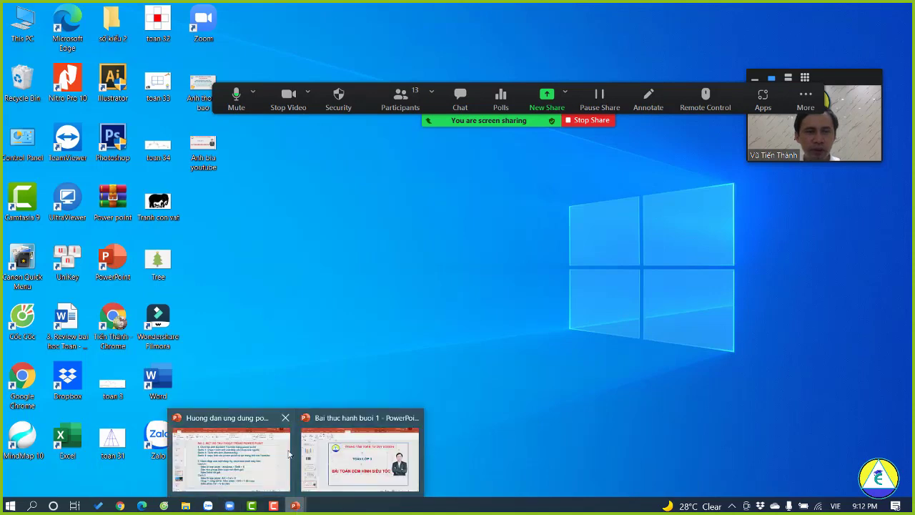
click(236, 461)
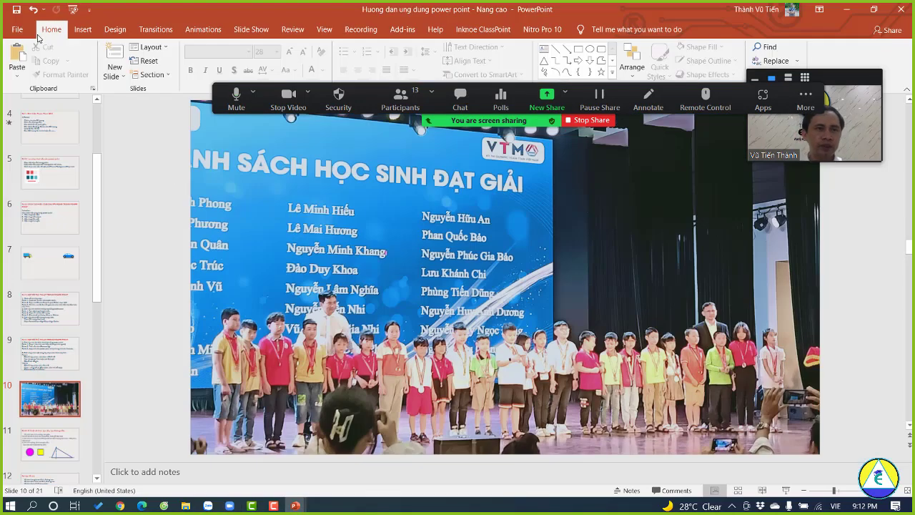
drag(309, 86, 367, 405)
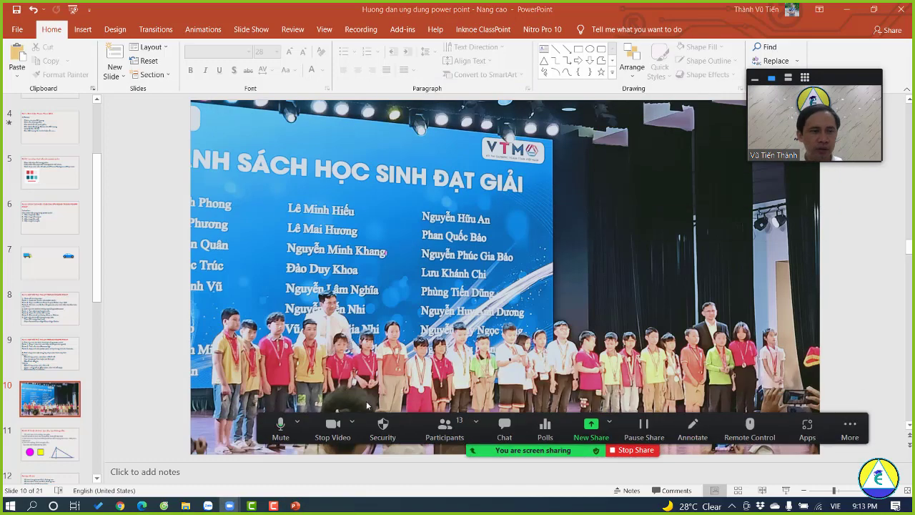
Open slide 9 and enable Check spelling as you type and Mark grammar errors as you type in the proofing options.
click(51, 358)
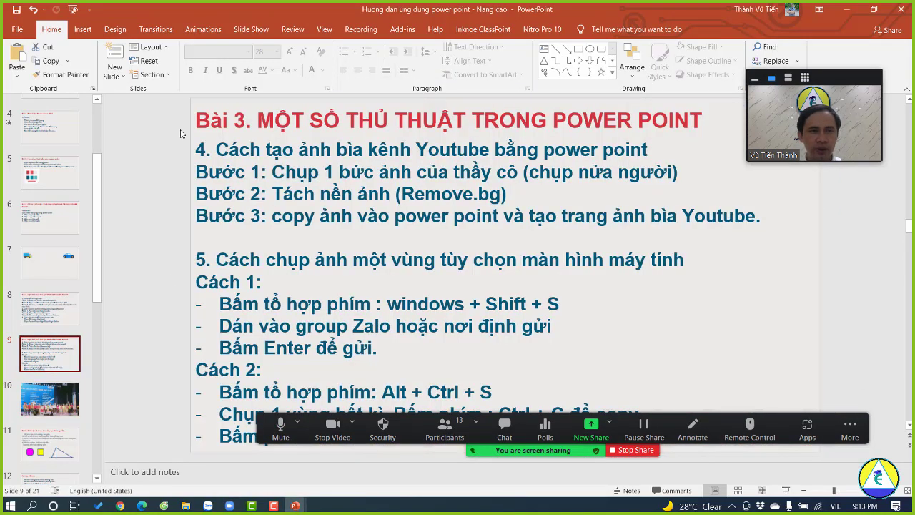
click(18, 30)
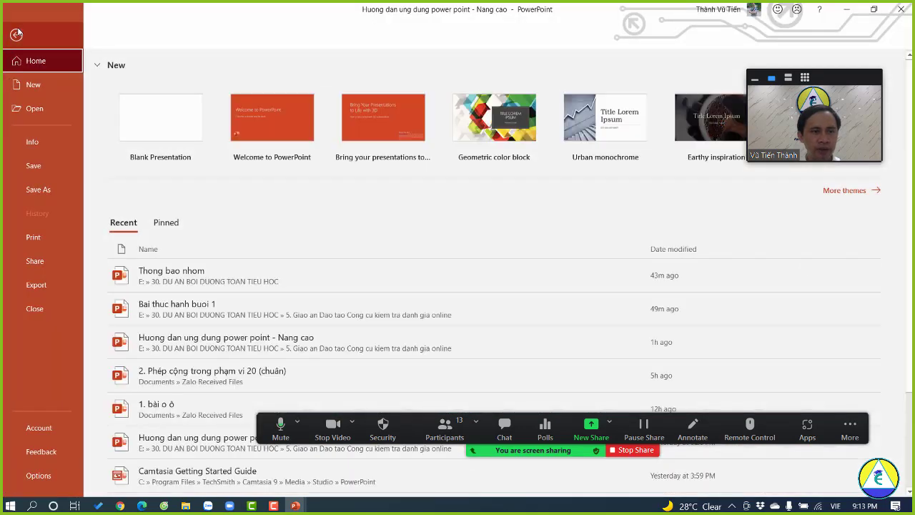
click(37, 475)
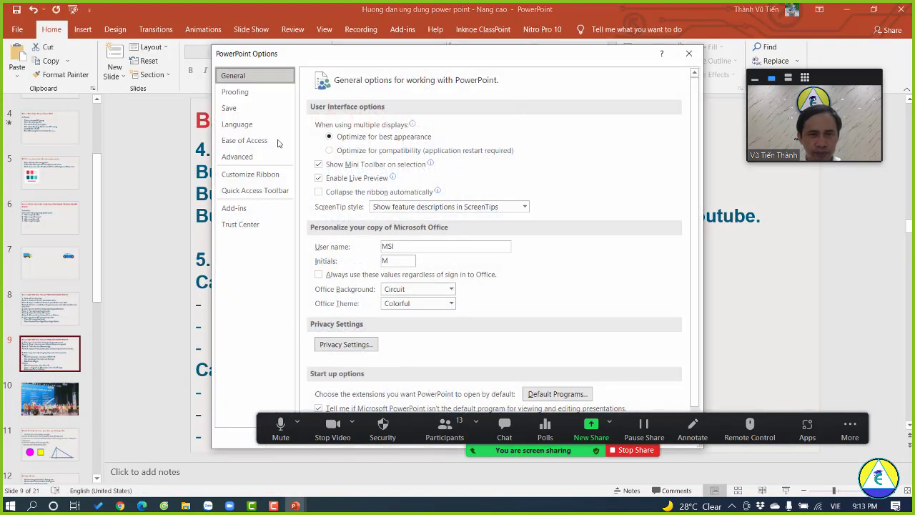
click(236, 125)
click(242, 96)
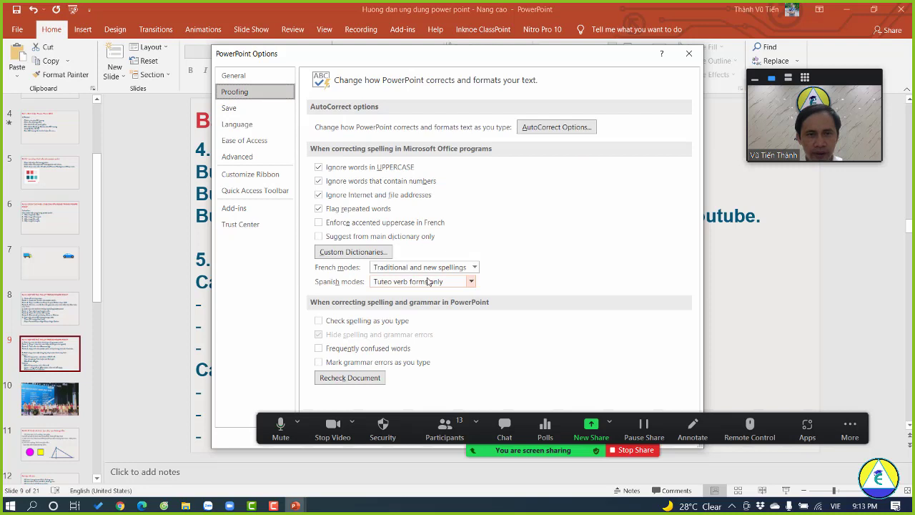
click(318, 321)
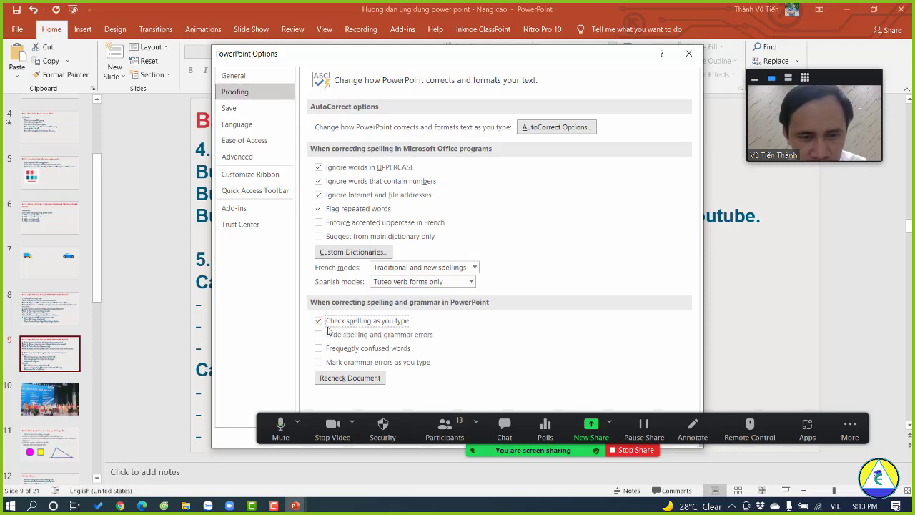
click(327, 364)
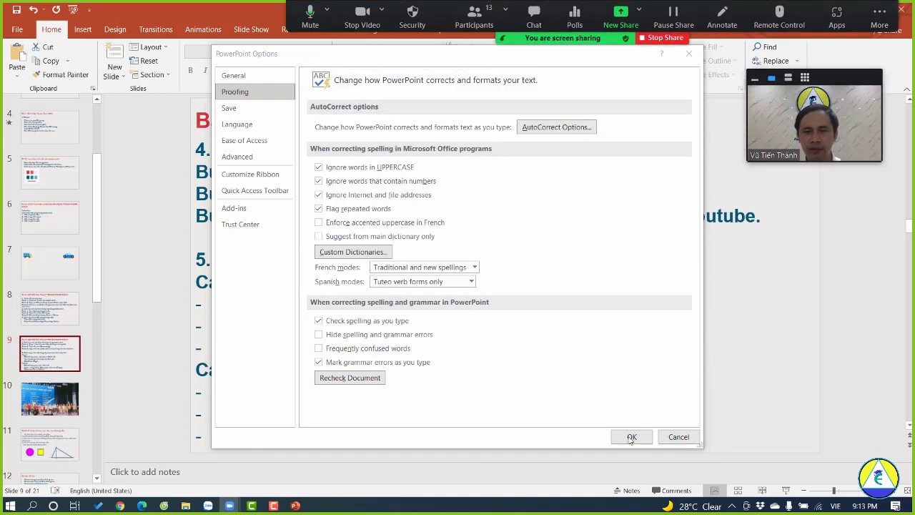
click(632, 437)
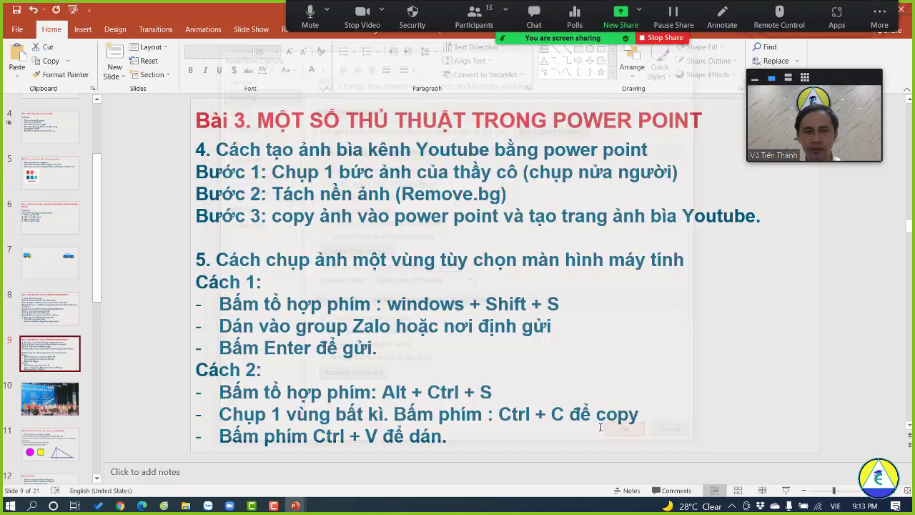
Enable Frequently confused words and Hide spelling and grammar errors in the proofing options, and recheck the document.
click(17, 28)
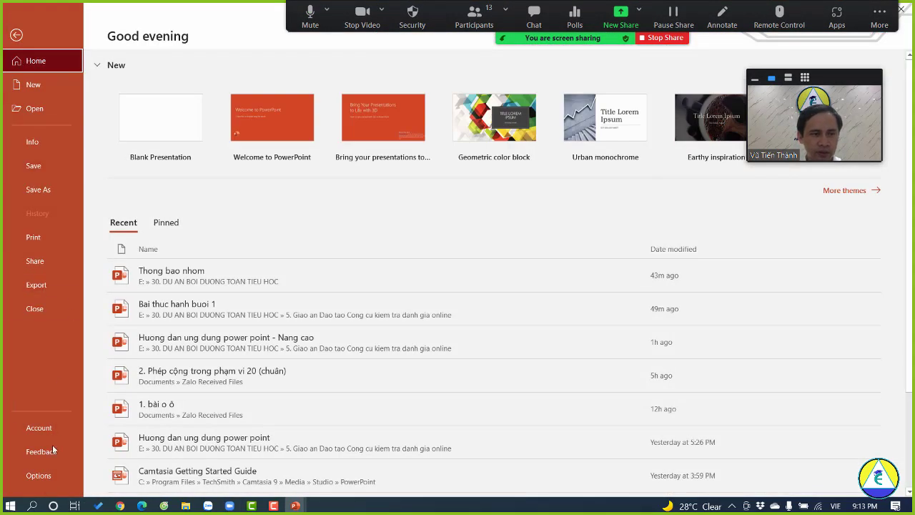
click(39, 475)
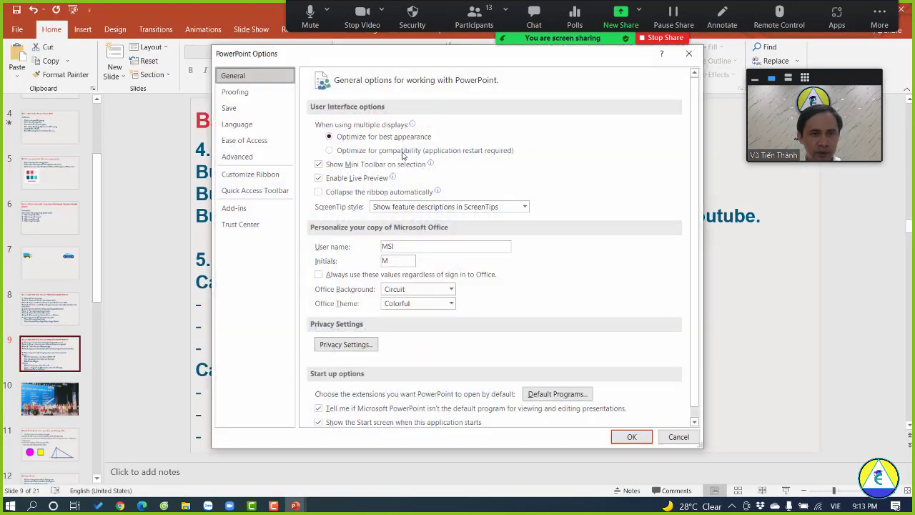
click(236, 92)
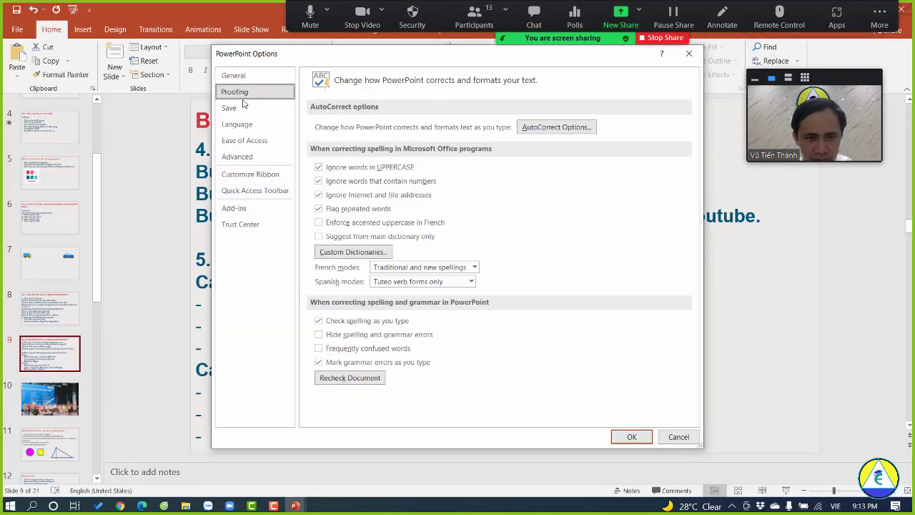
click(319, 349)
click(319, 335)
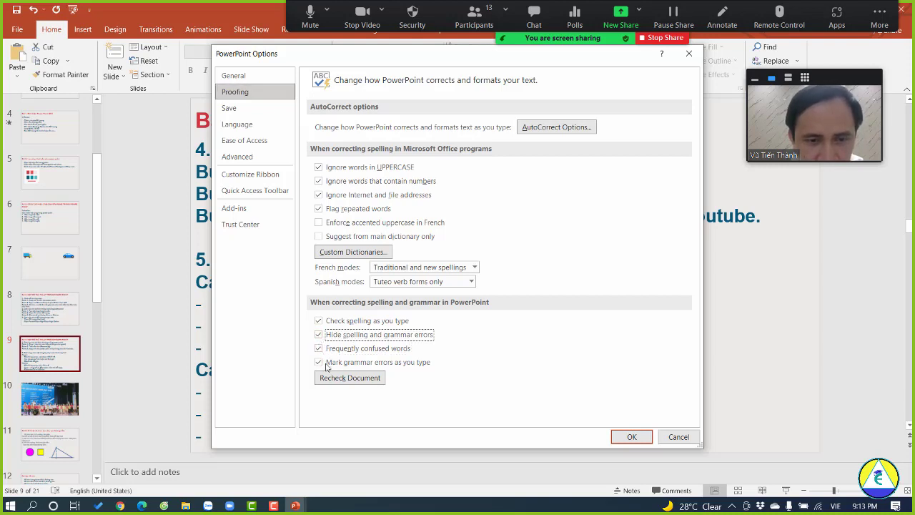
click(342, 383)
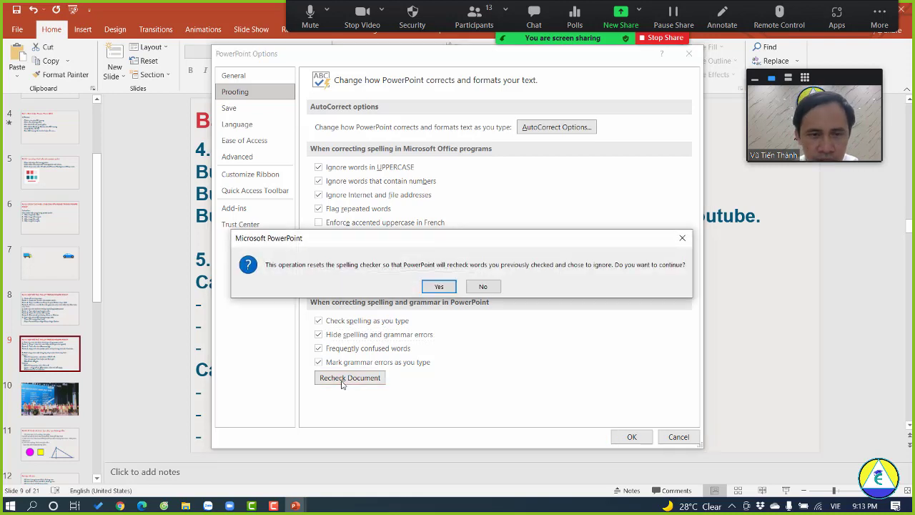
click(439, 287)
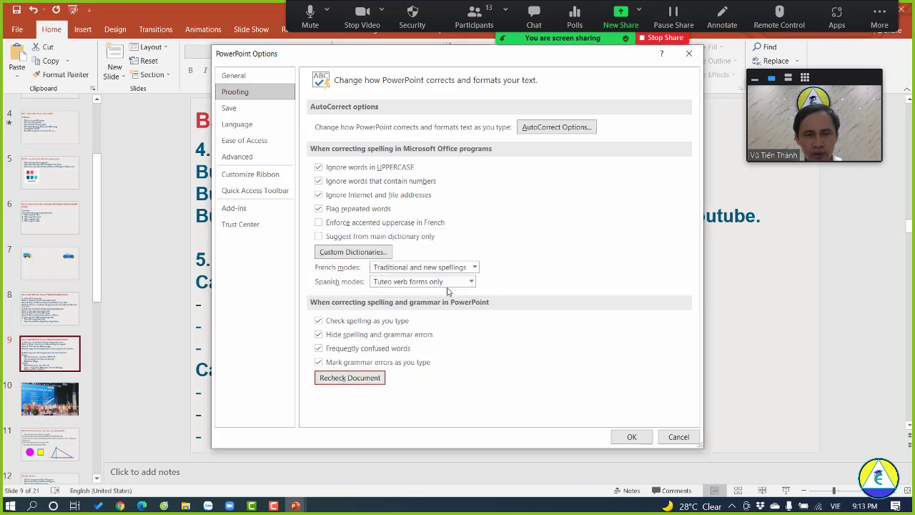
click(632, 437)
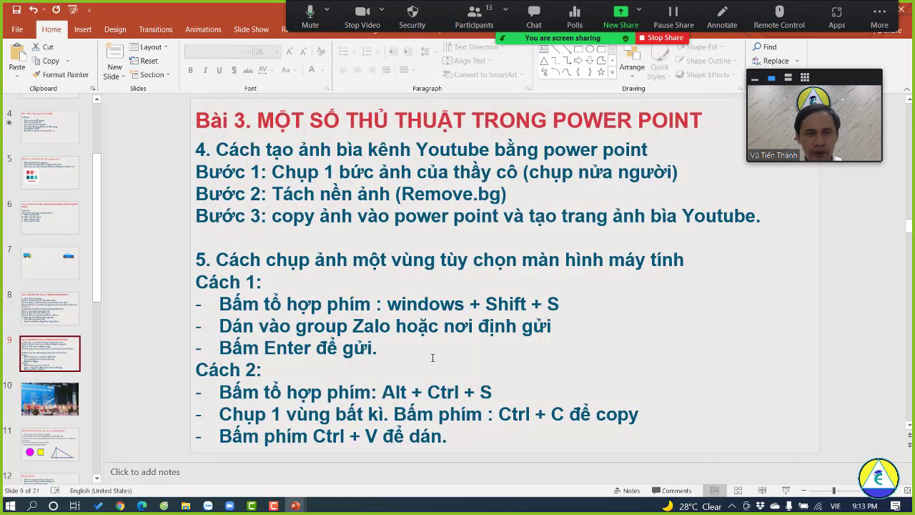
Check the text under "Cách 1" on slide 9 for spelling and grammar marks.
click(355, 286)
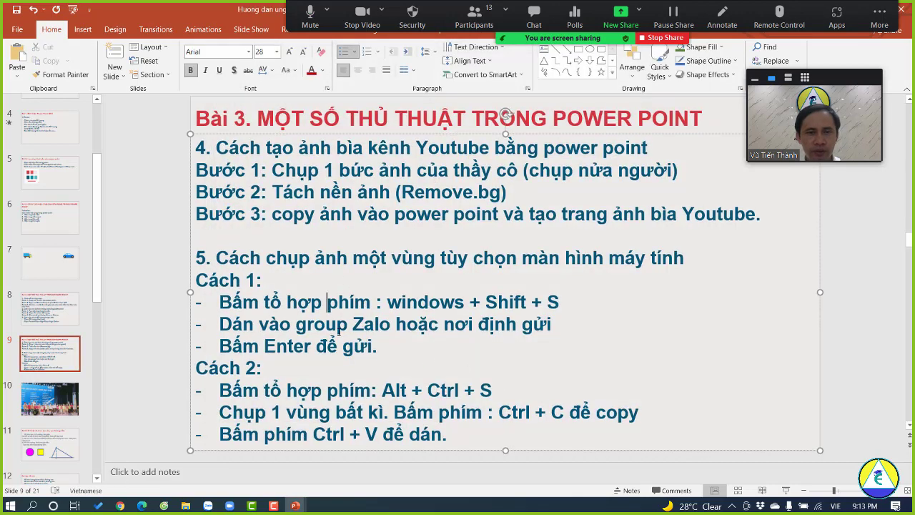
scroll(338, 334, up, 1)
click(29, 348)
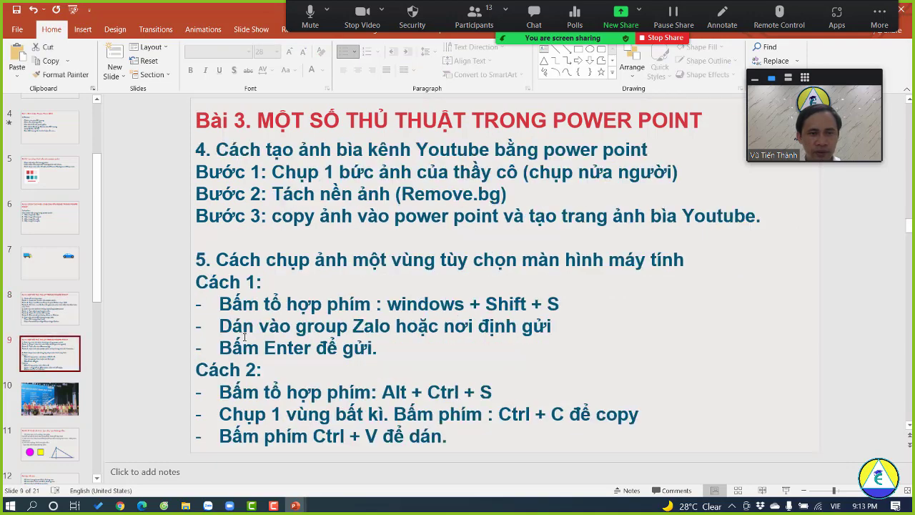
Reopen the program options and look through the Save and Advanced settings.
click(18, 29)
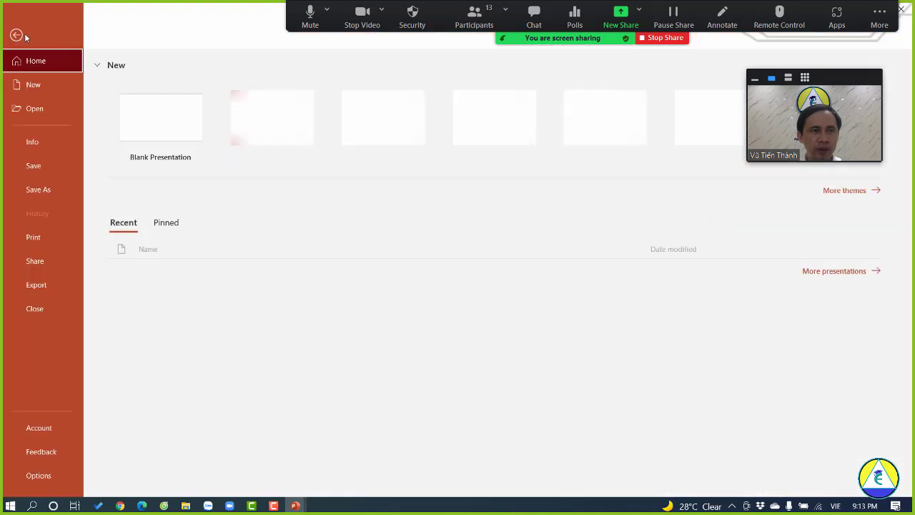
click(32, 474)
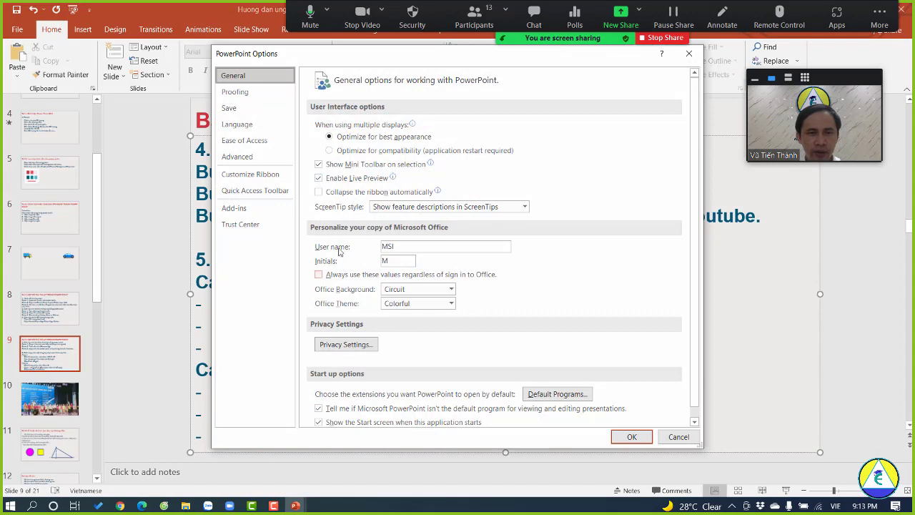
click(242, 124)
click(243, 110)
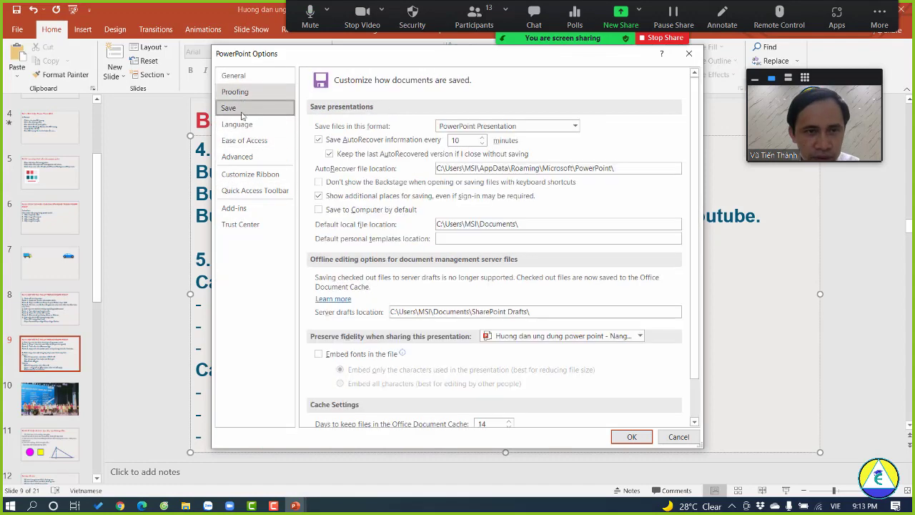
click(248, 158)
scroll(396, 279, down, 5)
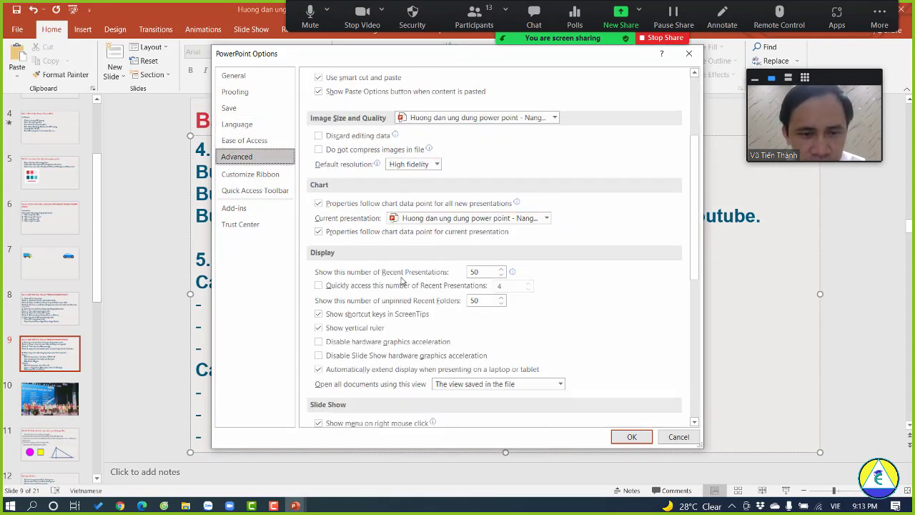
scroll(402, 283, down, 12)
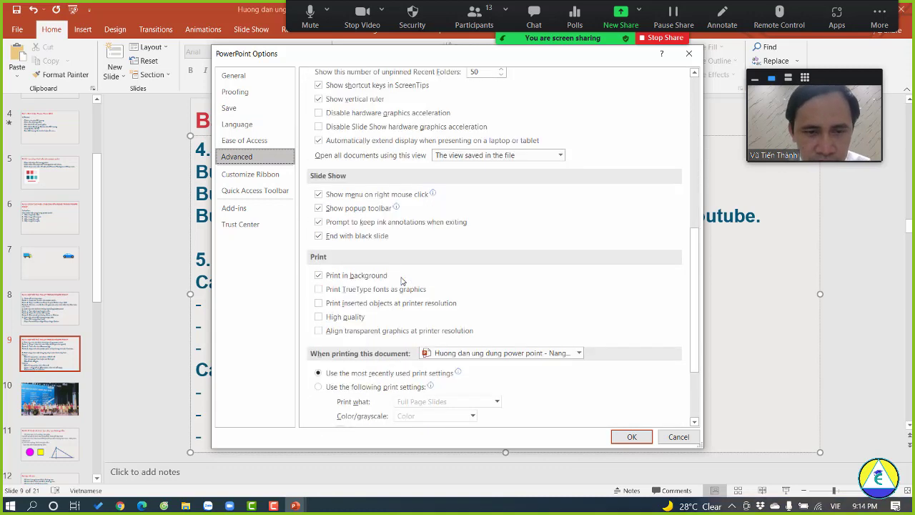
Turn off Hide spelling and grammar errors, Frequently confused words and Mark grammar errors as you type in the proofing options.
click(234, 92)
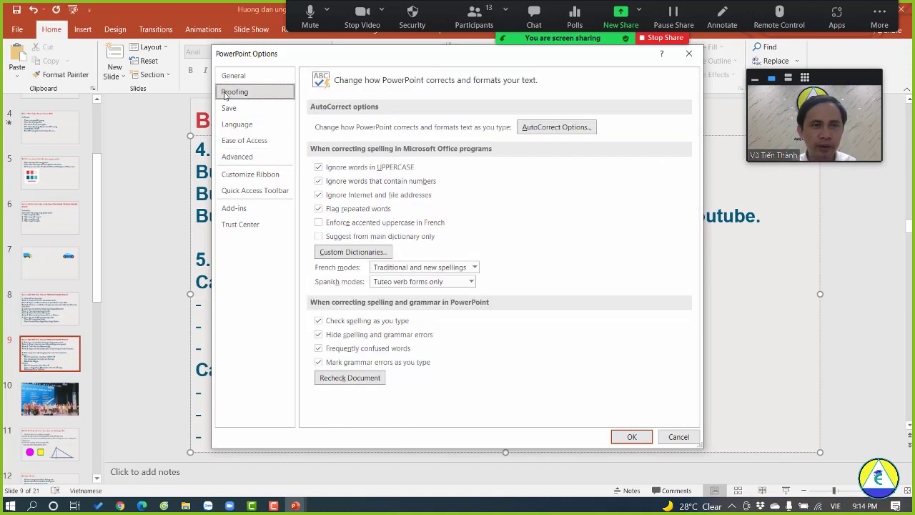
click(319, 335)
click(319, 350)
click(320, 362)
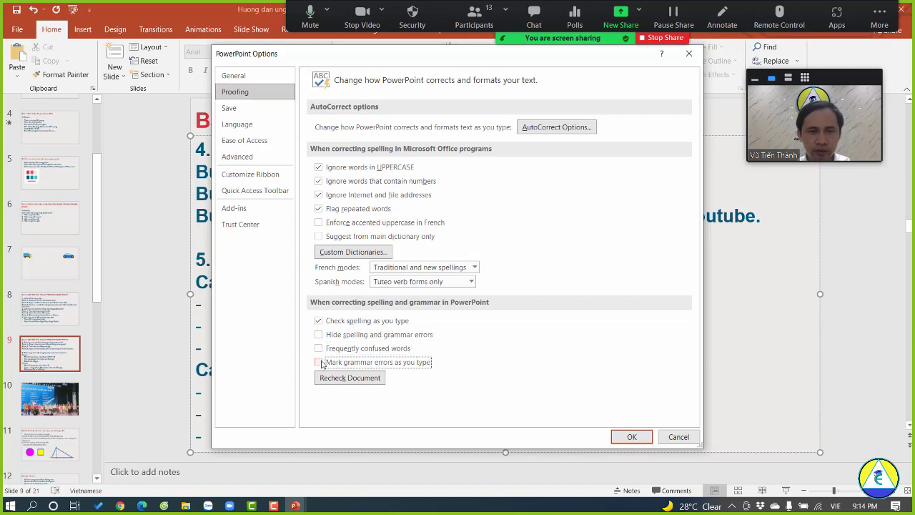
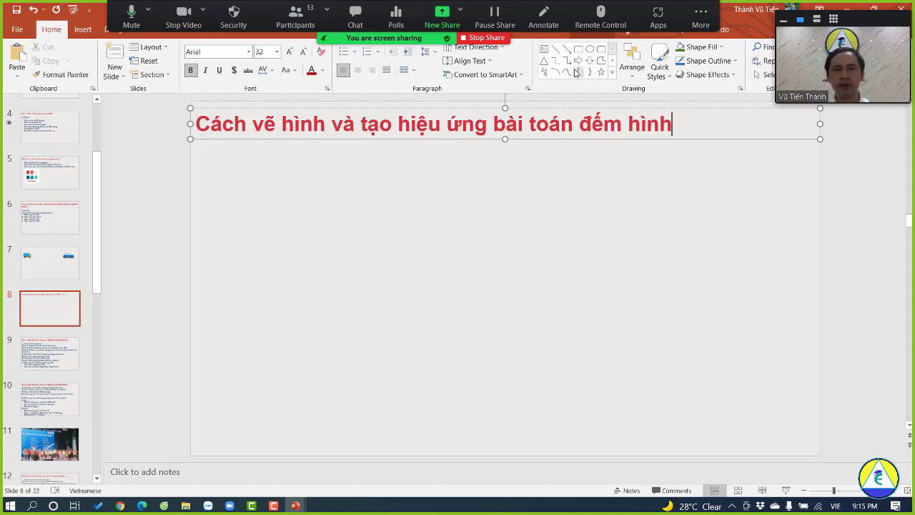
Switch to Zalo and find the CHAY.mp4 video in the "Làm chủ Power point" group conversation.
drag(879, 18, 885, 208)
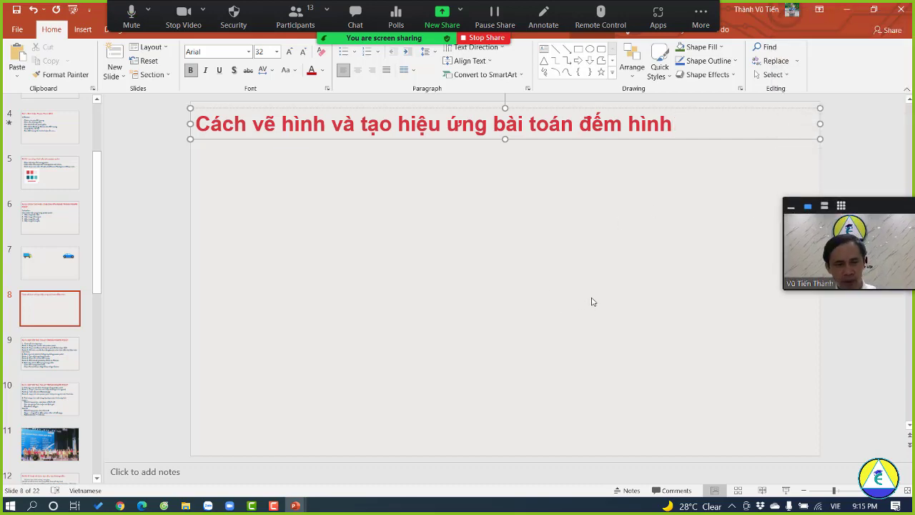
click(207, 506)
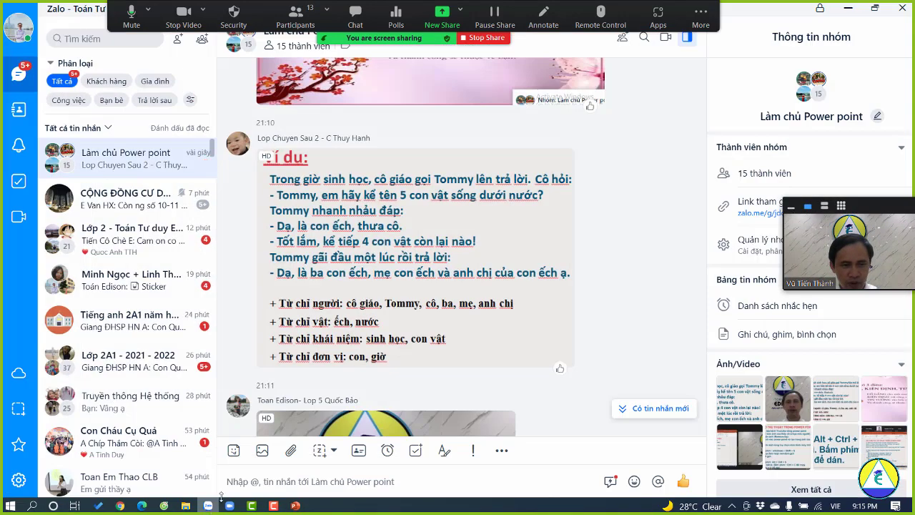
scroll(492, 345, down, 10)
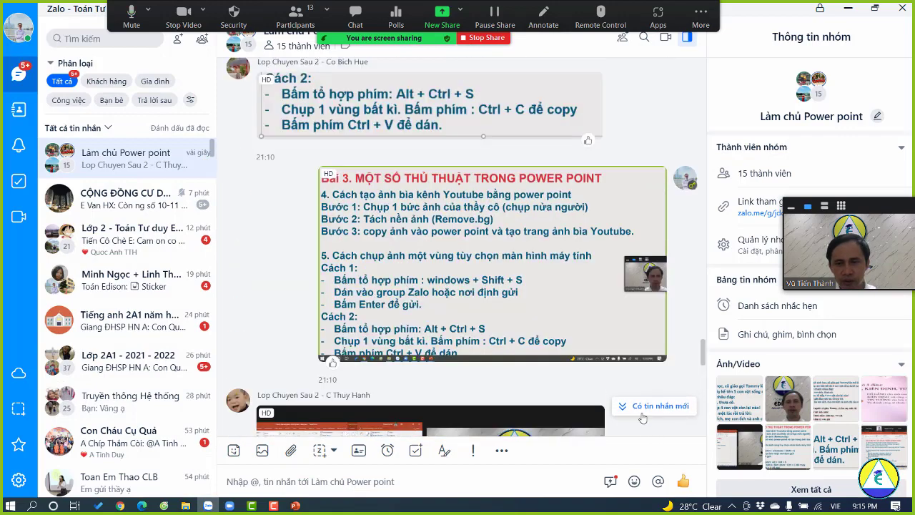
click(652, 402)
drag(703, 422, 696, 126)
scroll(648, 179, up, 5)
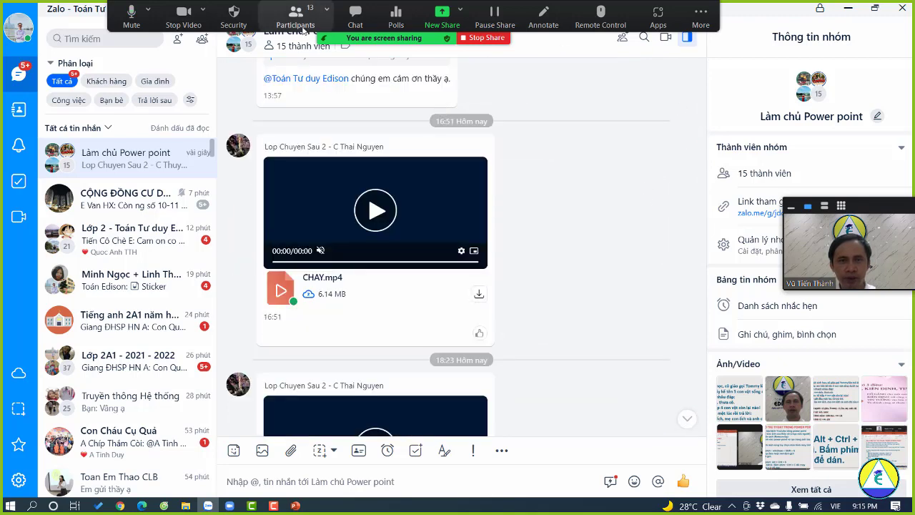
Open the Zoom meeting chat and place its narrowed window beside the Zalo conversation, clear of the video.
click(356, 18)
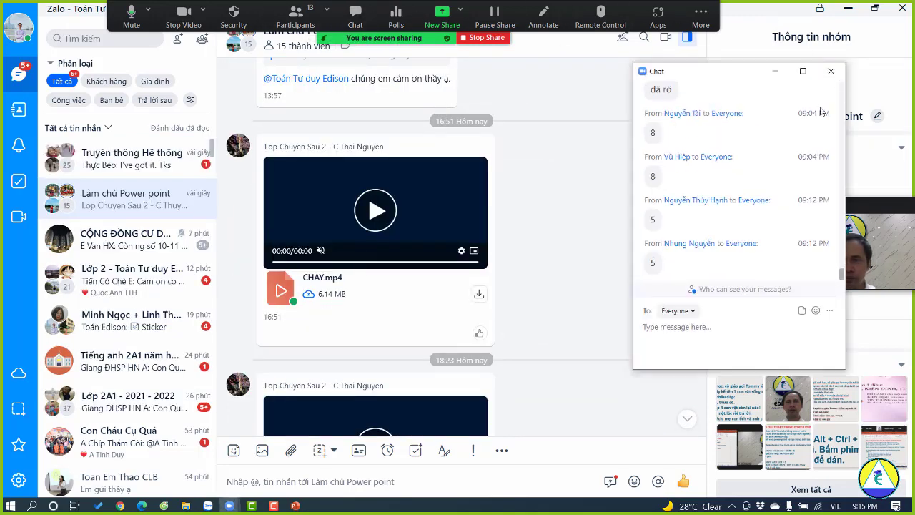
drag(737, 74, 802, 72)
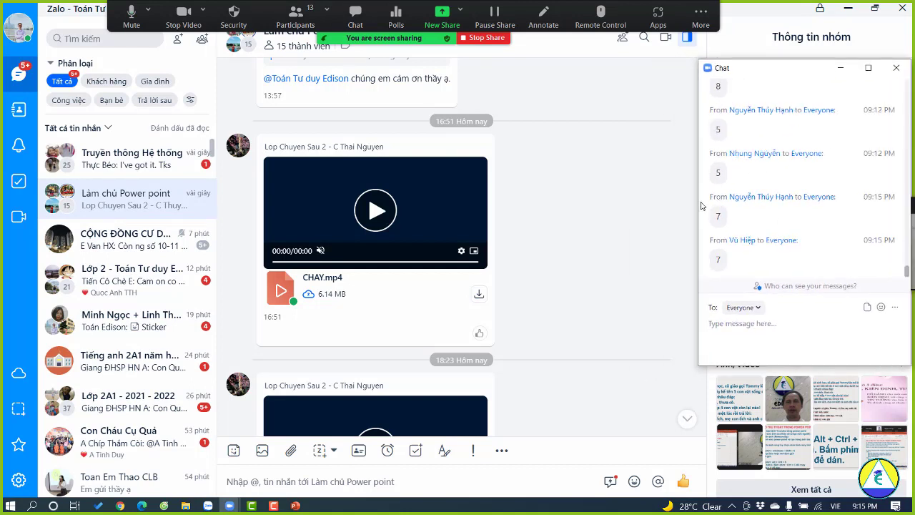
drag(697, 210, 712, 211)
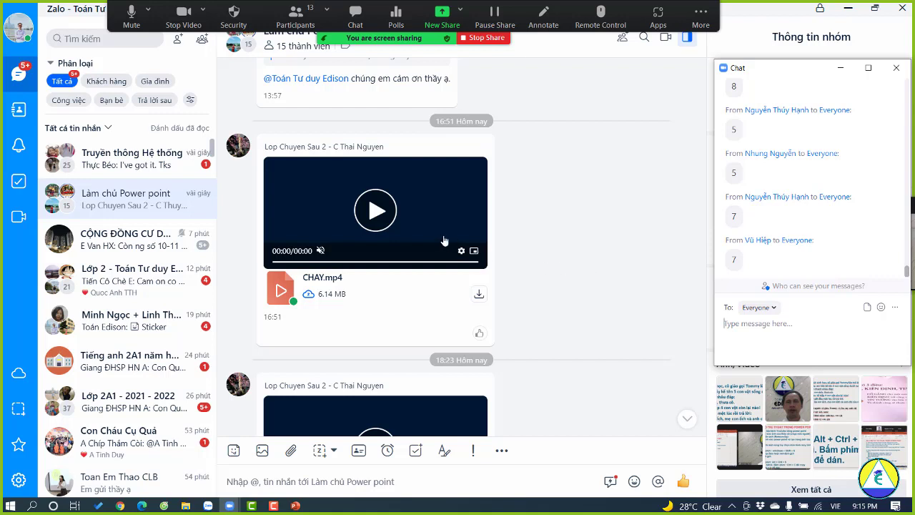
Play the CHAY.mp4 video in full screen, close the meeting chat and replay the video.
click(369, 219)
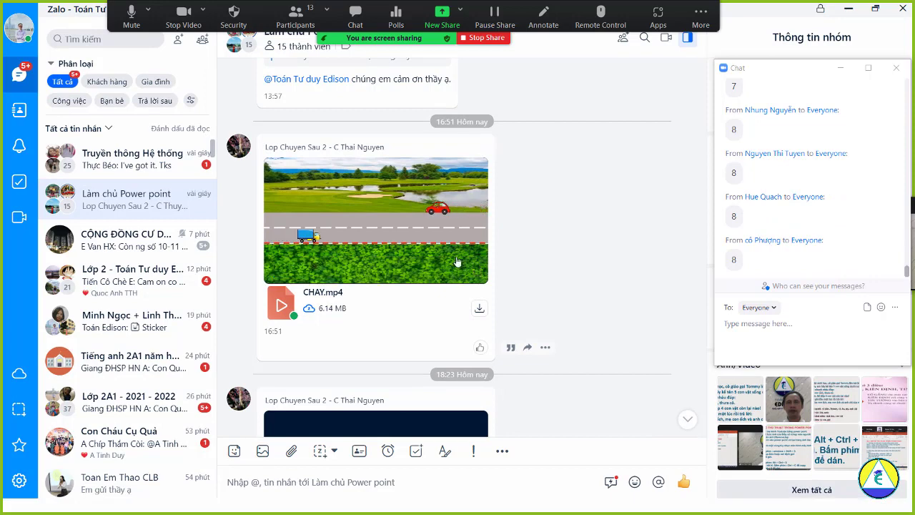
double_click(477, 269)
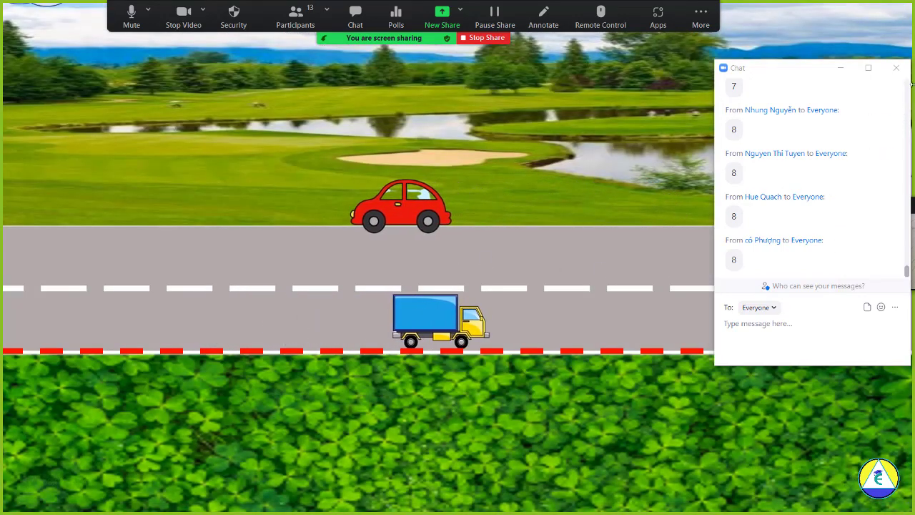
click(896, 69)
click(417, 301)
click(29, 484)
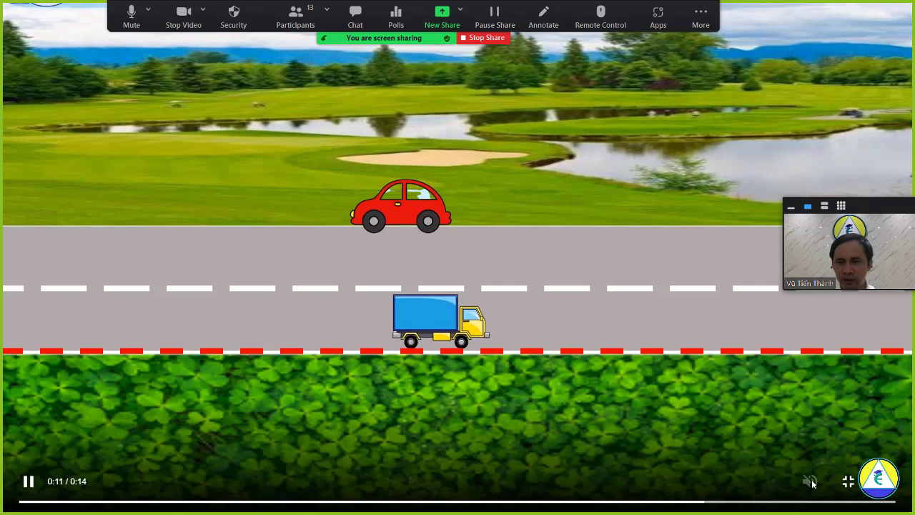
click(27, 484)
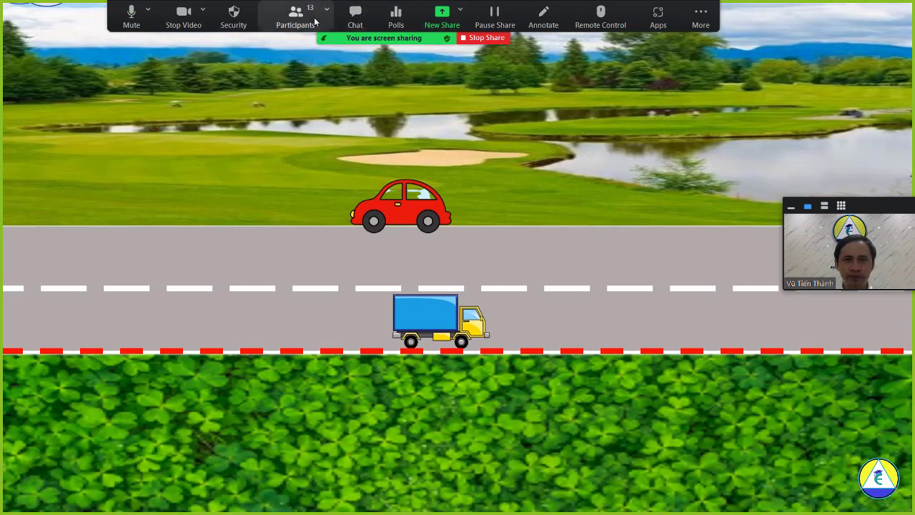
Check the Zoom participant list, replay CHAY.mp4 and leave its full-screen view.
click(296, 23)
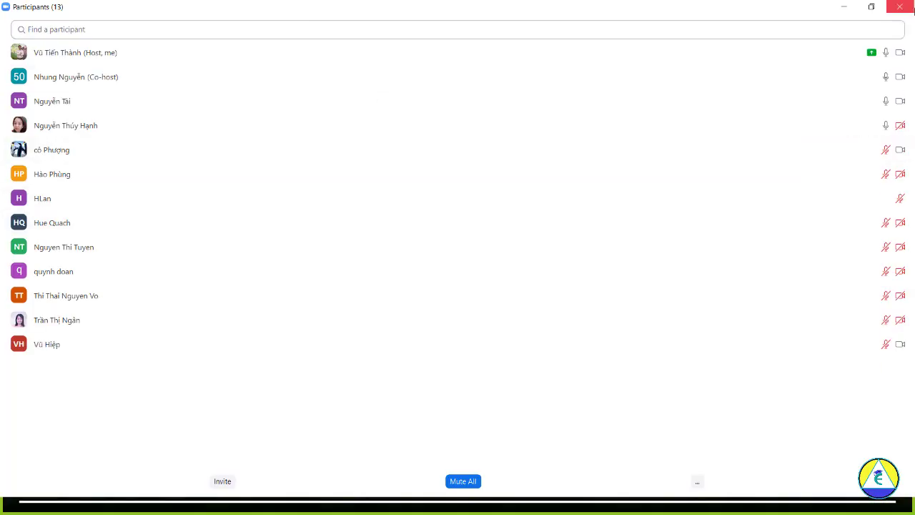
click(900, 6)
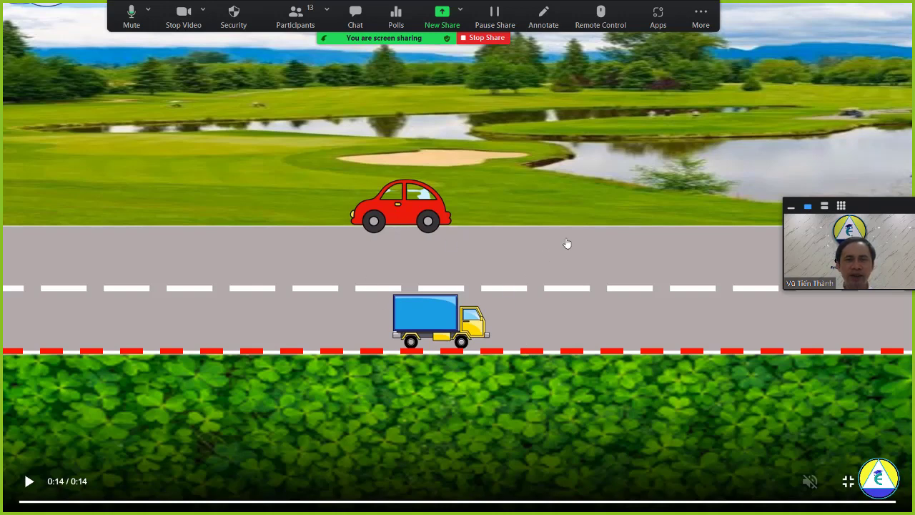
click(29, 482)
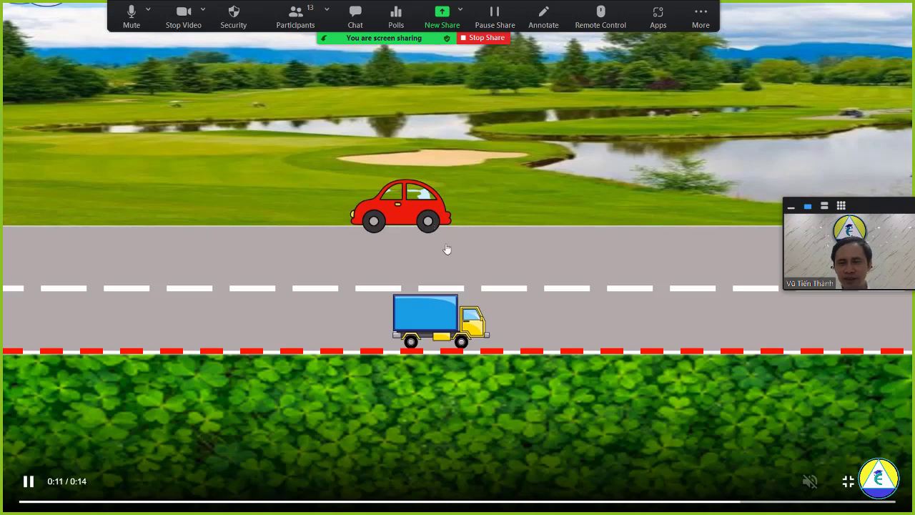
click(848, 483)
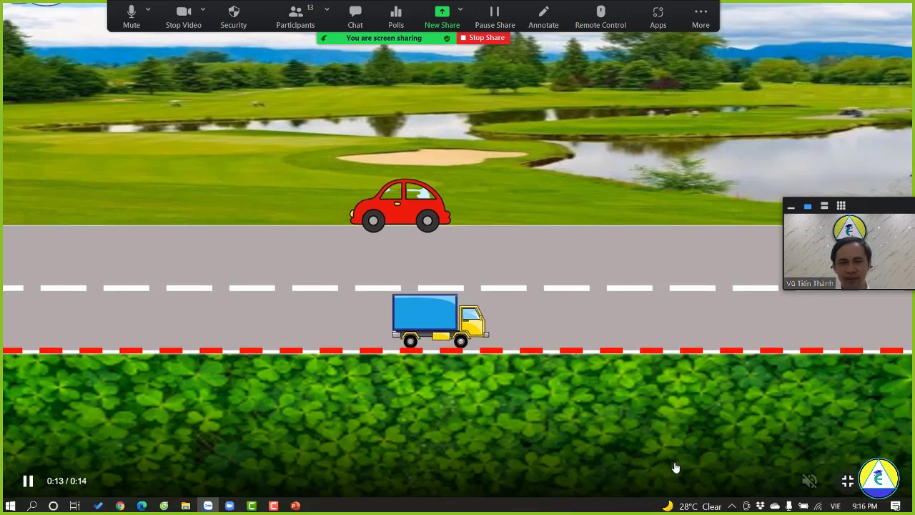
key(Escape)
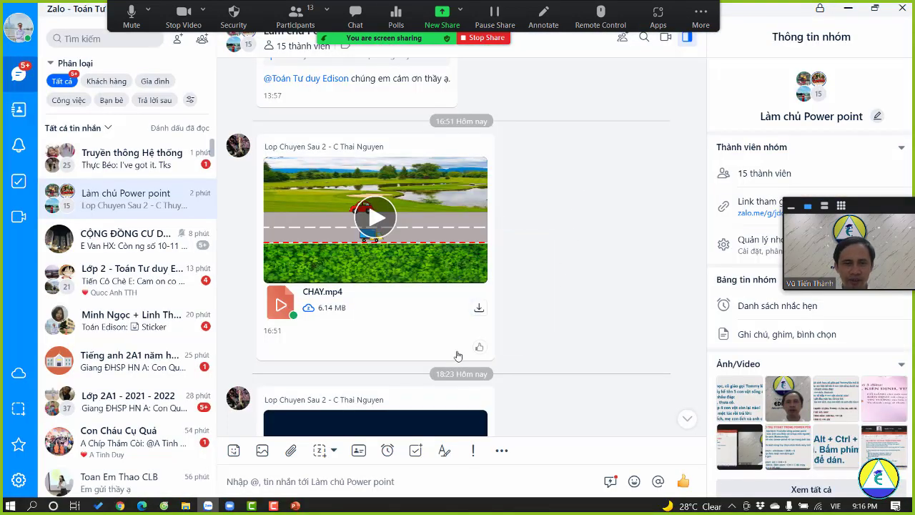
Find the DONGHO1.mp4 clock video in the group conversation, view it in full screen and return to the chat.
scroll(457, 356, down, 3)
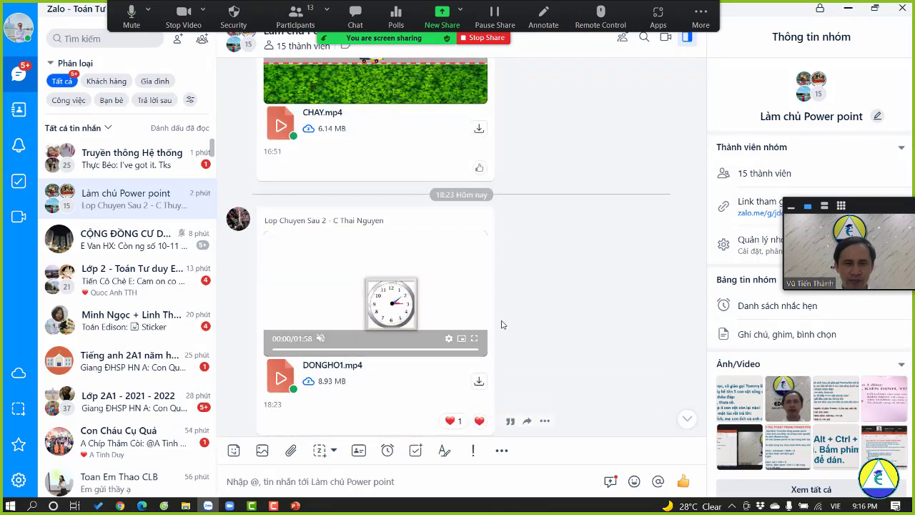
scroll(432, 286, up, 2)
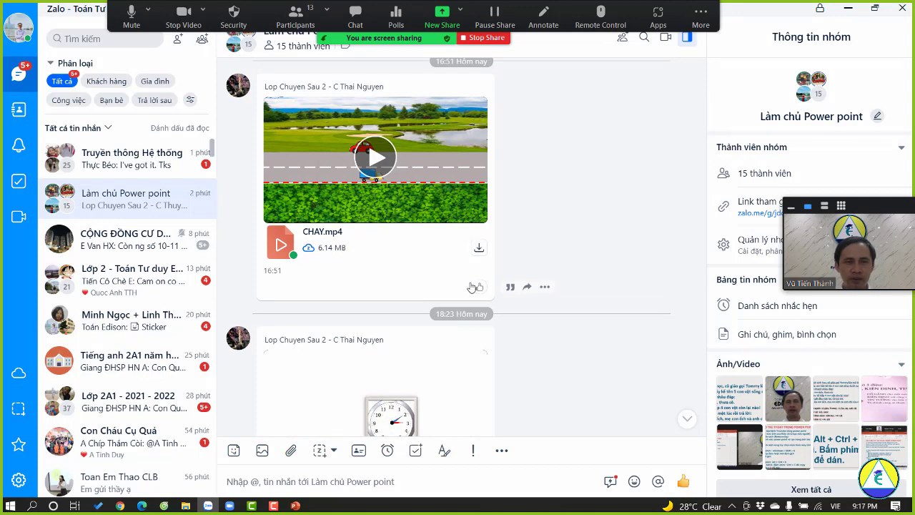
mouse_move(329, 178)
scroll(382, 329, down, 1)
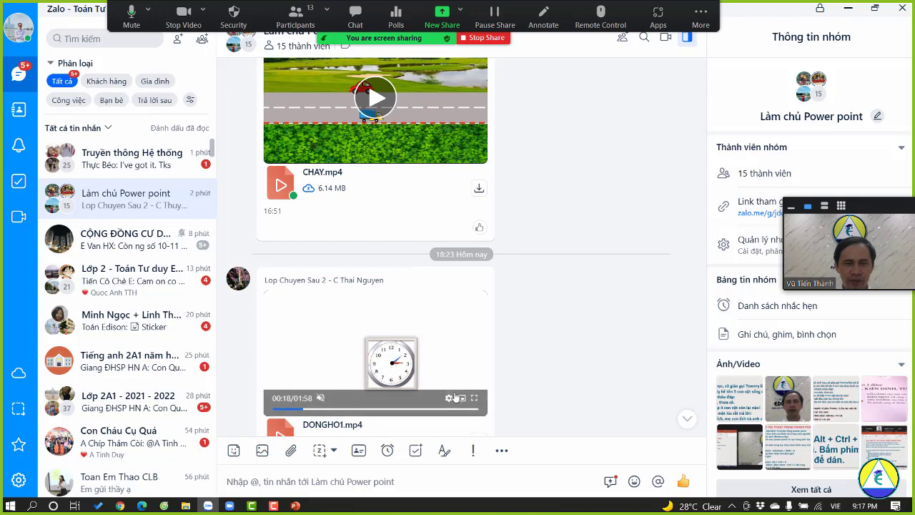
click(473, 399)
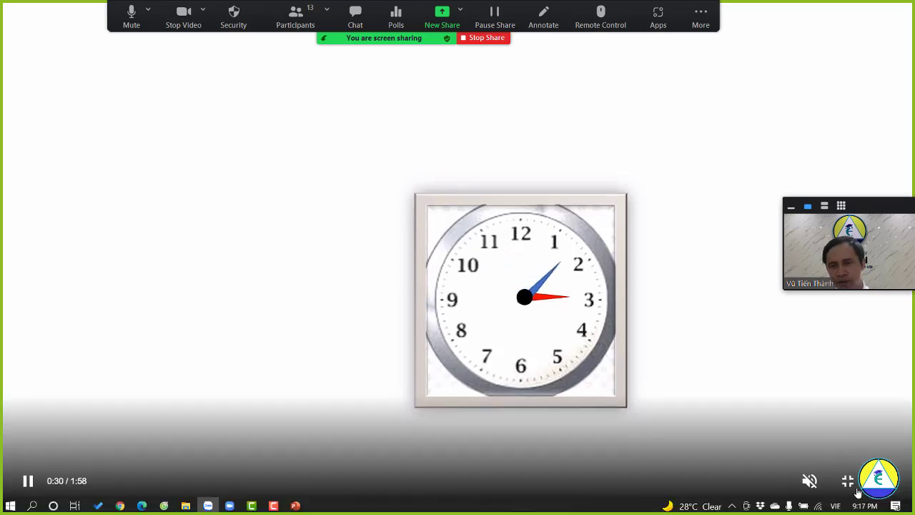
click(847, 482)
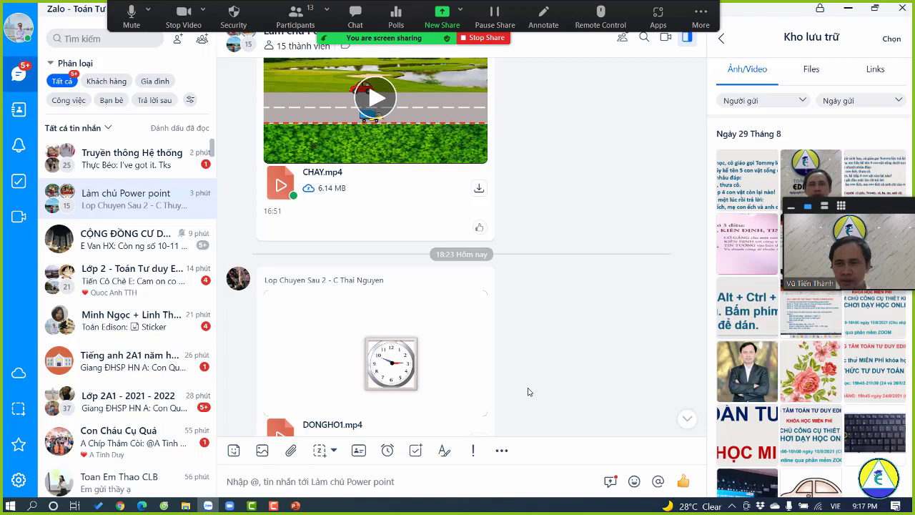
Move the floating webcam video off most of the media archive and look through the later messages in the group conversation.
scroll(527, 393, down, 3)
drag(888, 205, 905, 36)
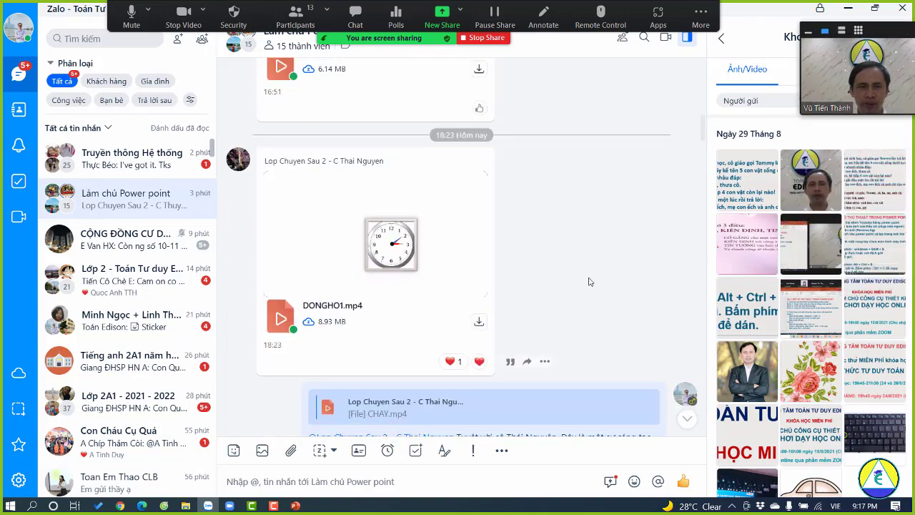
scroll(588, 276, down, 5)
scroll(557, 360, down, 15)
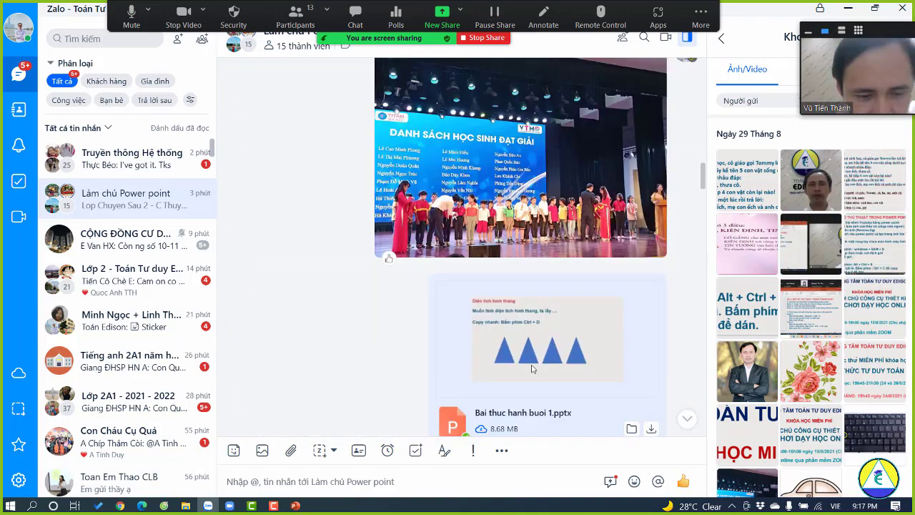
scroll(532, 377, down, 10)
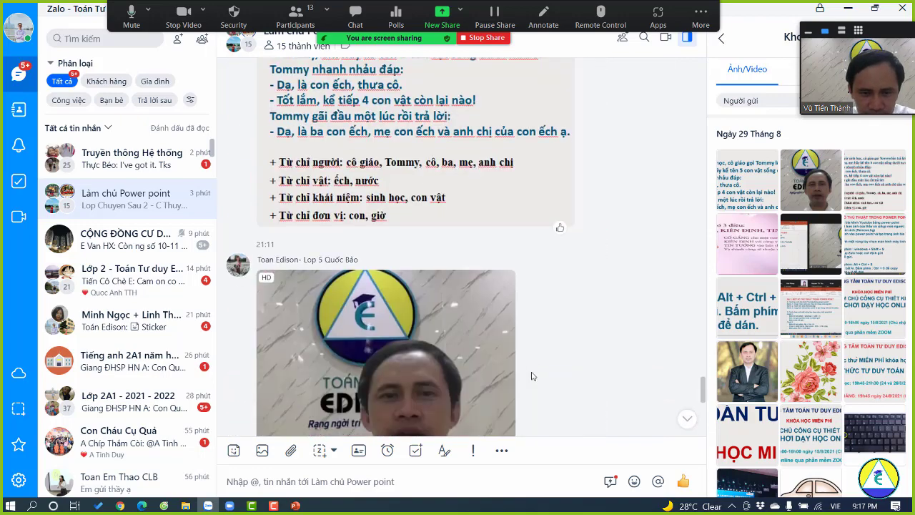
Switch to the Bai thuc hanh buoi 1 presentation in PowerPoint, show slide 19 with the coloured grid and reposition the webcam video.
click(358, 458)
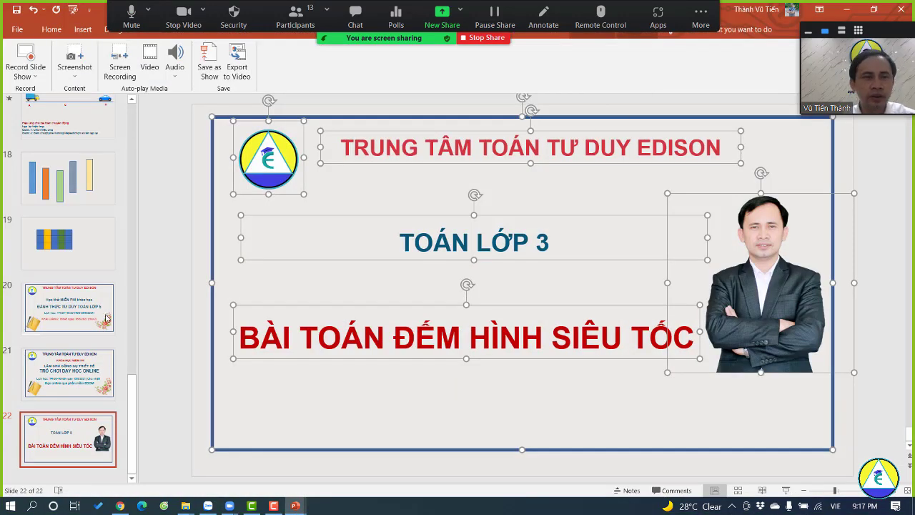
click(74, 256)
click(397, 246)
click(510, 223)
click(327, 209)
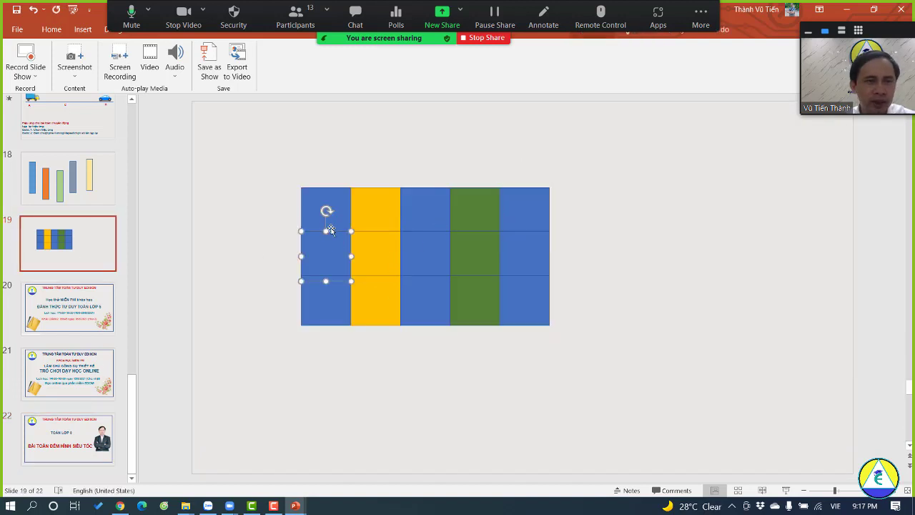
click(98, 377)
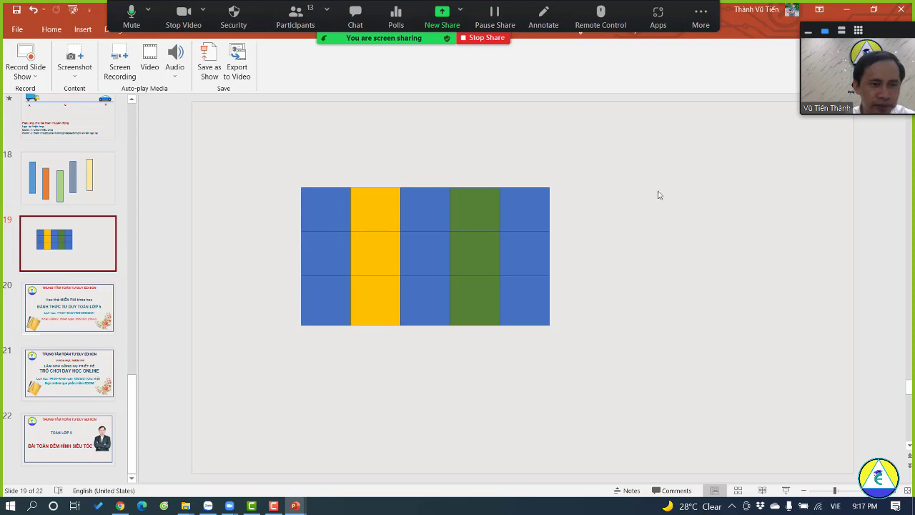
drag(874, 34, 844, 84)
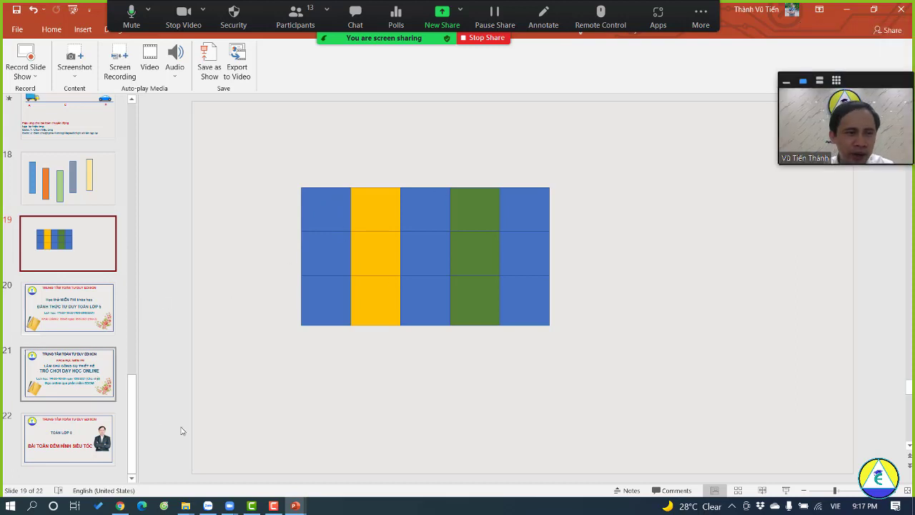
Switch to the Huong dan ung dung power point - Nang cao presentation, show slide 7 with the truck and car, and browse its slides.
key(alt+Tab)
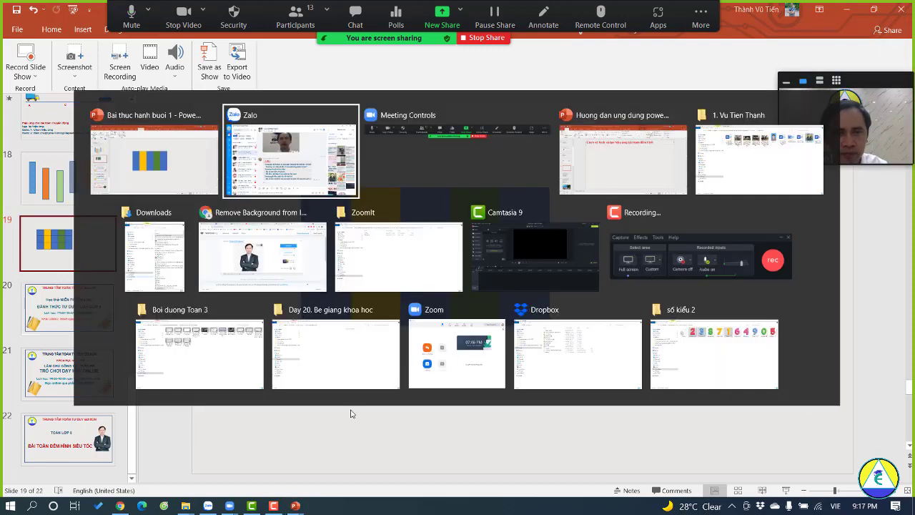
key(alt+Tab)
key(alt+Tab)
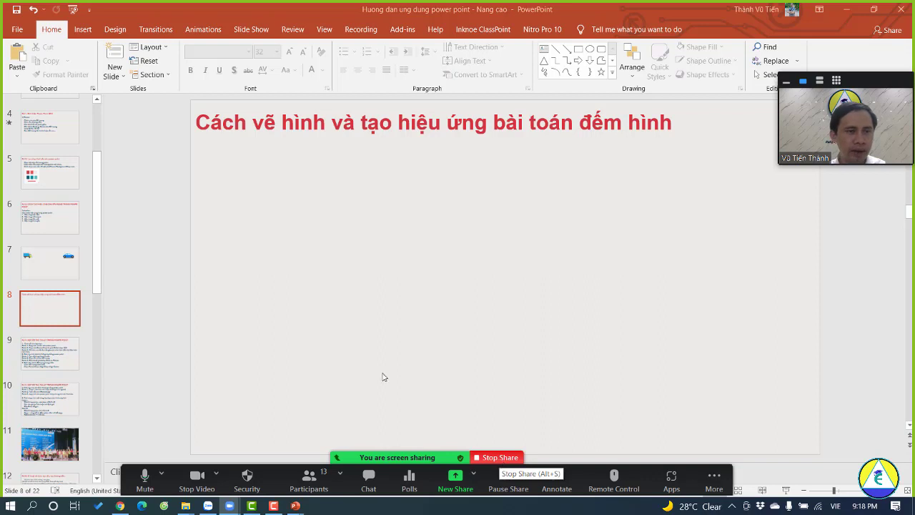
scroll(49, 263, up, 4)
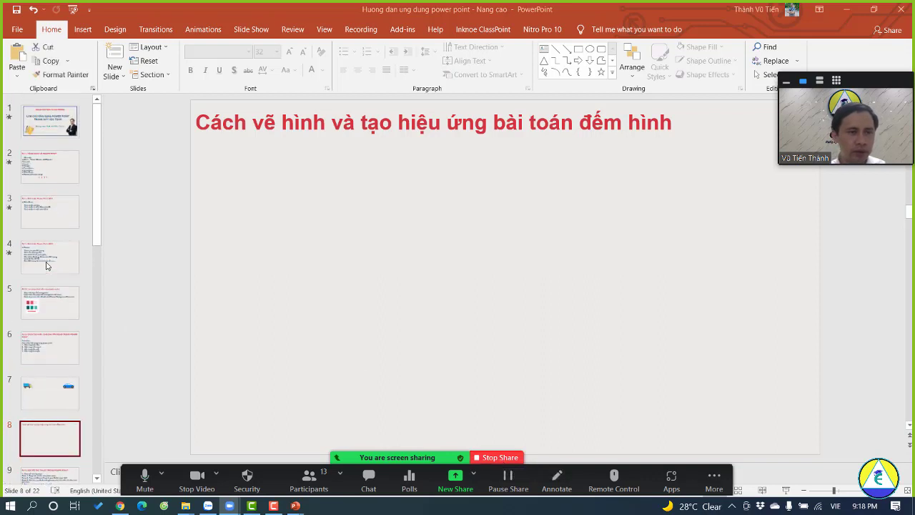
scroll(46, 265, down, 1)
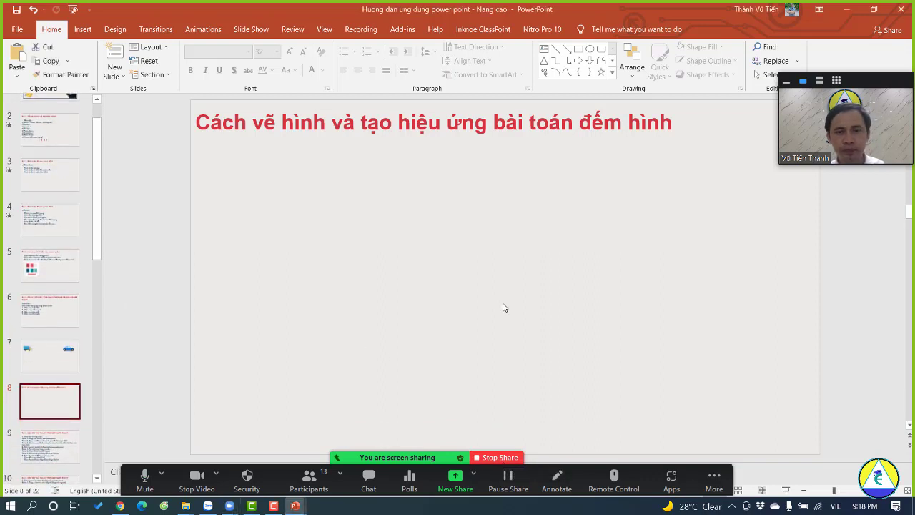
click(68, 354)
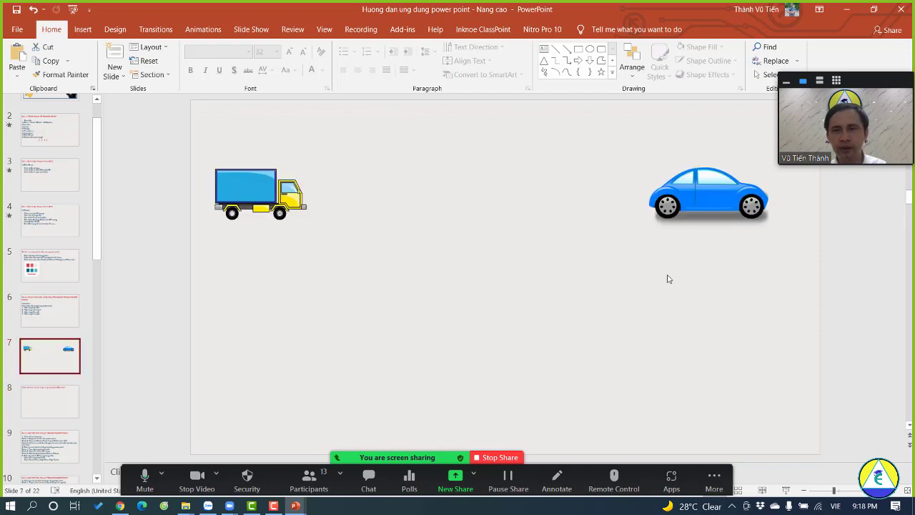
drag(882, 83, 876, 55)
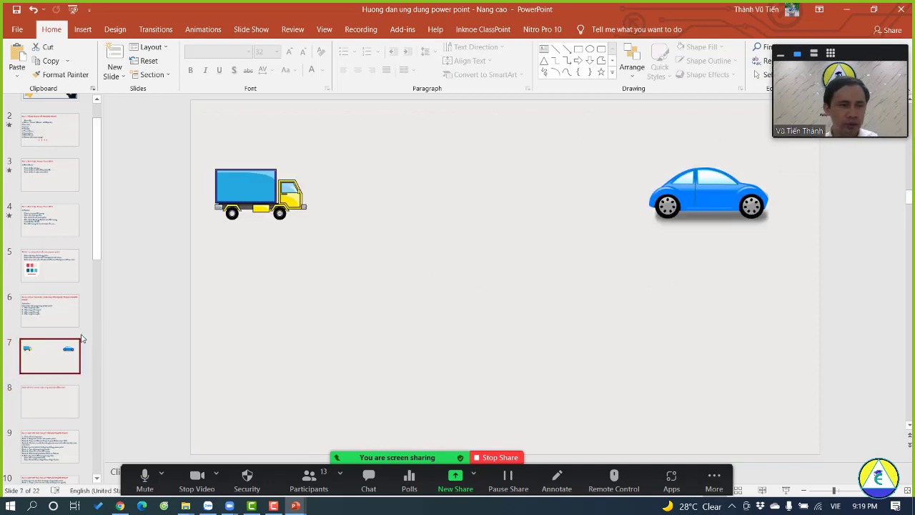
scroll(65, 365, down, 2)
scroll(65, 365, down, 4)
scroll(65, 365, up, 2)
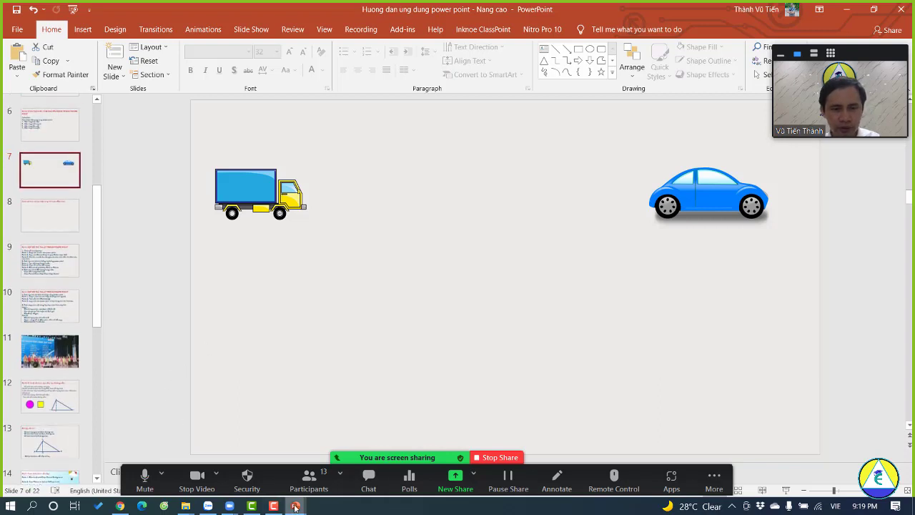
Return to the Bai thuc hanh buoi 1 presentation, open slide 17 on motion-problem effects and dismiss the chat notification.
mouse_move(295, 505)
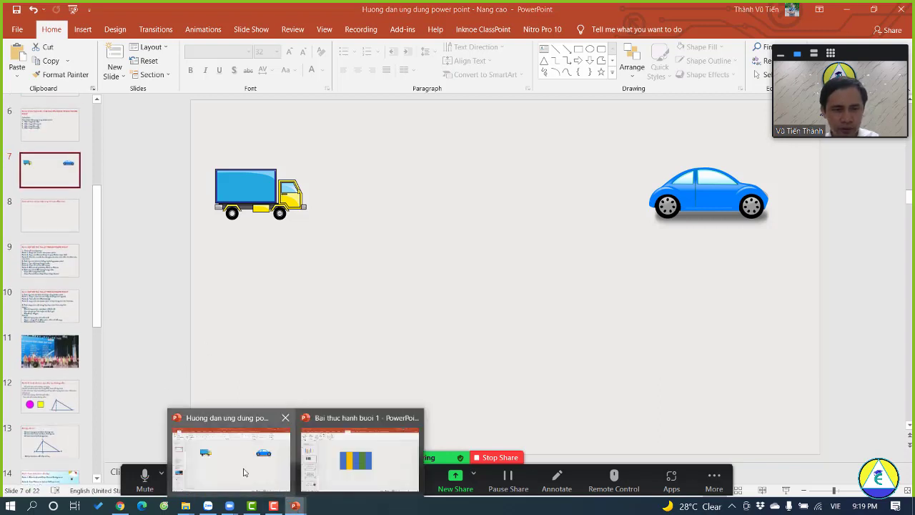
click(325, 461)
scroll(97, 389, up, 4)
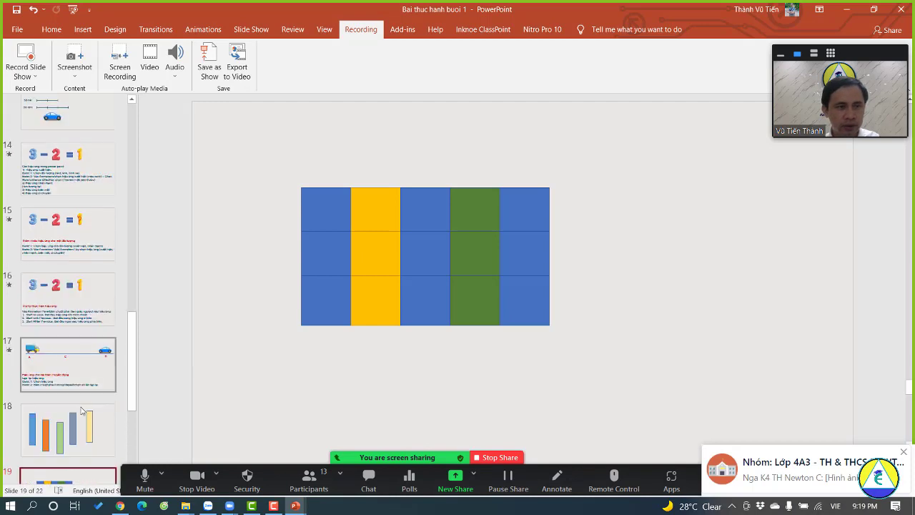
click(68, 343)
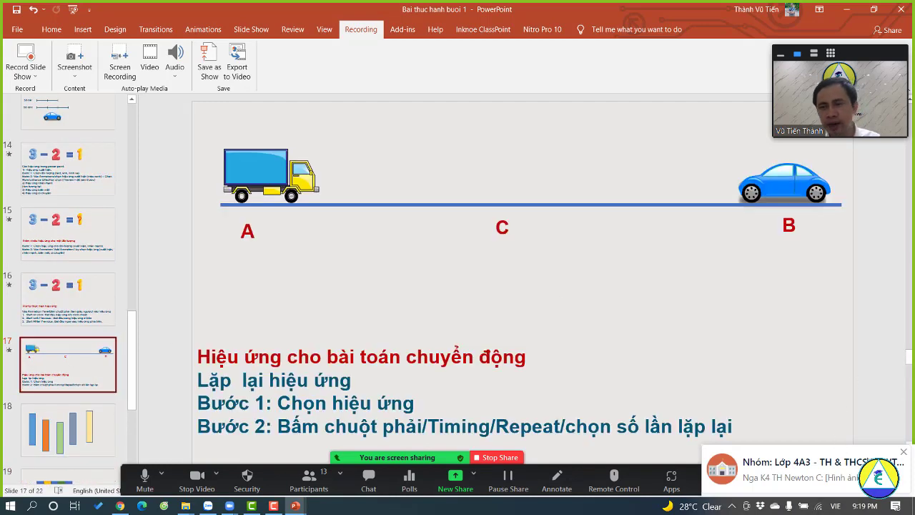
click(904, 456)
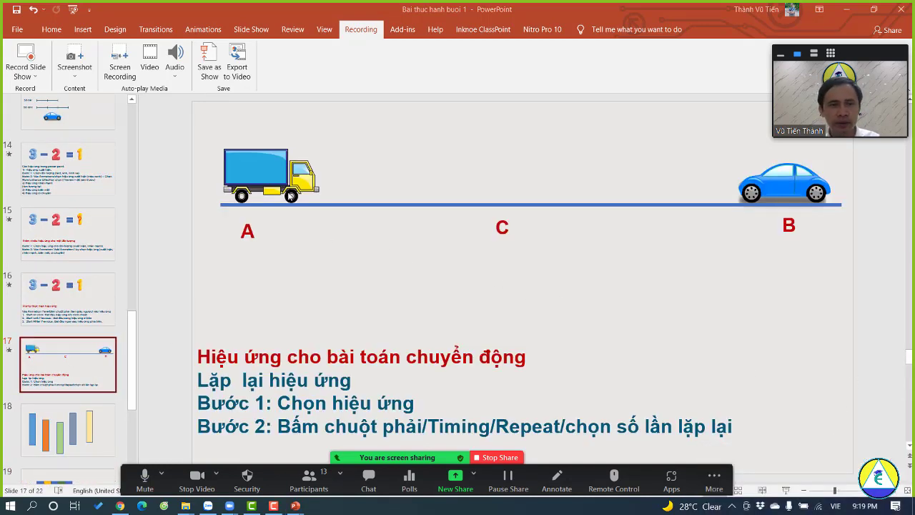
Play slide 17's truck and car animation as a slide show and return to editing.
click(808, 489)
click(479, 316)
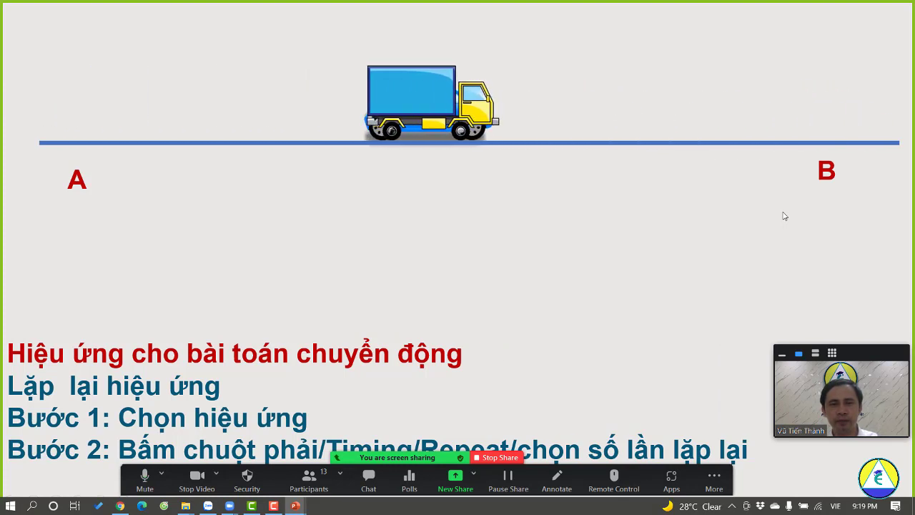
key(Escape)
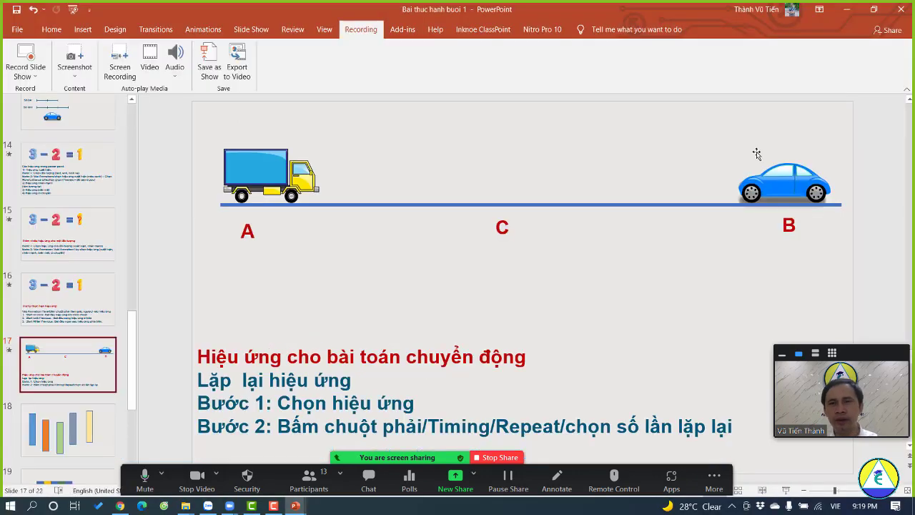
Open the Animation Pane for slide 17 and inspect the car's Fade entrance and the truck's motion path.
click(204, 30)
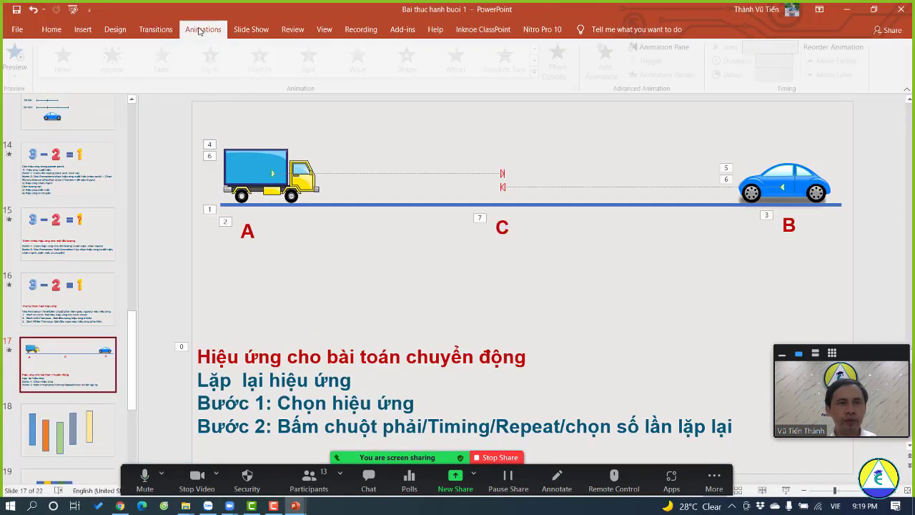
click(672, 47)
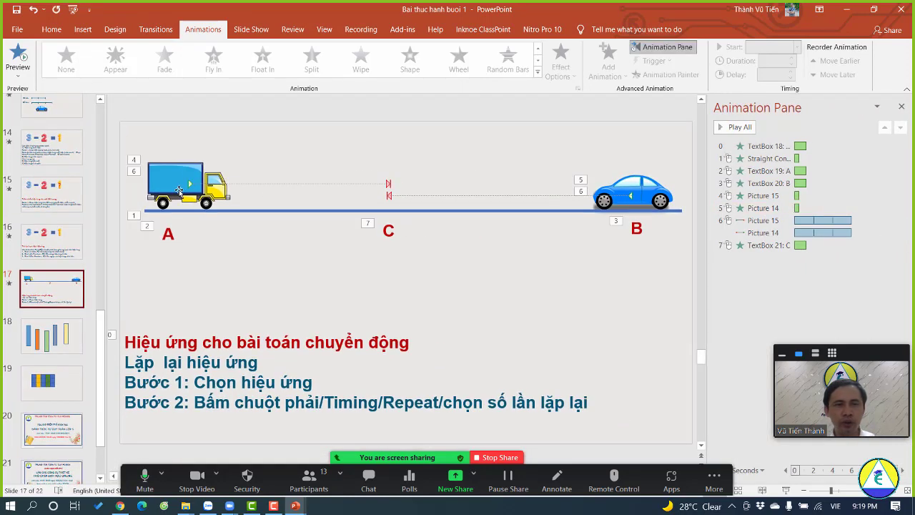
click(656, 200)
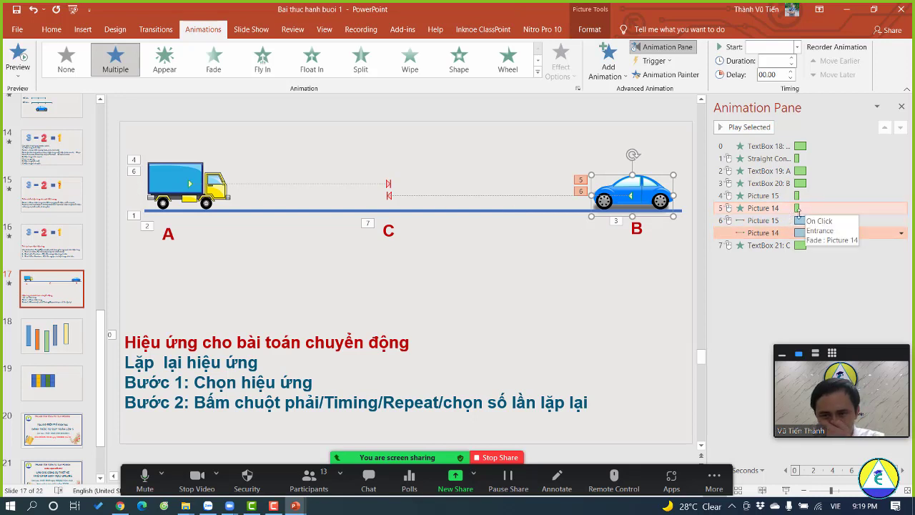
click(763, 208)
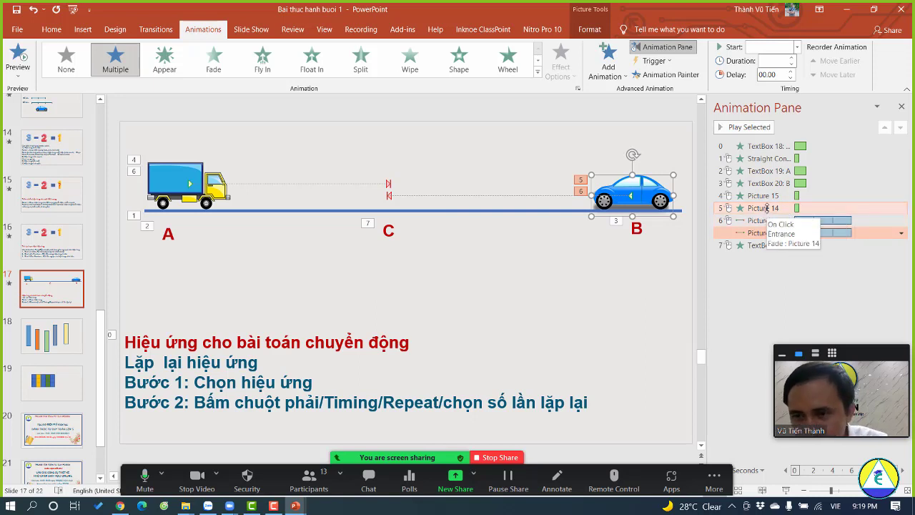
click(766, 221)
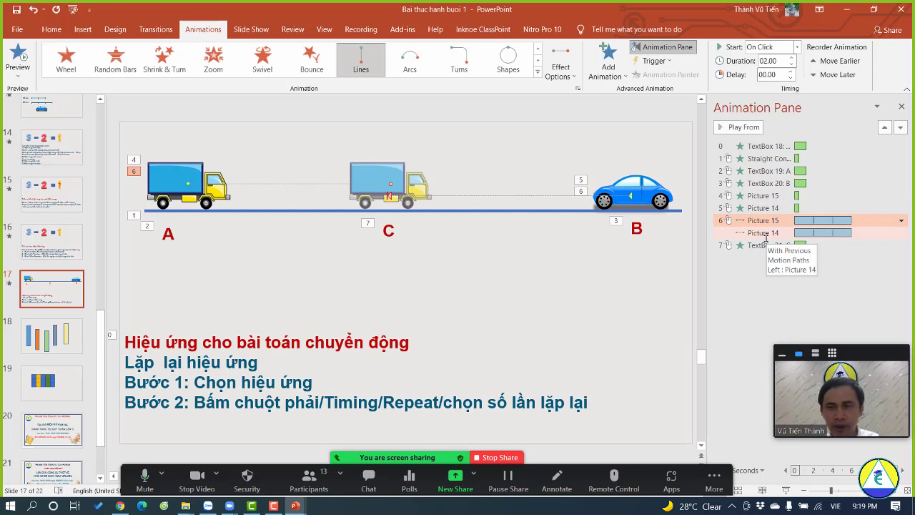
Set the truck and car motion paths' smooth start to 0.7 sec and smooth end to 1.3 sec in their effect options.
ctrl+click(764, 230)
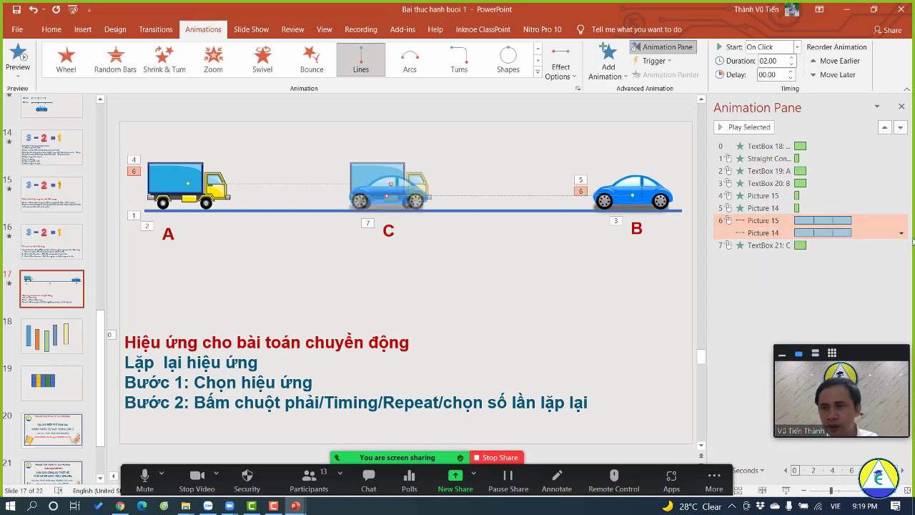
click(901, 234)
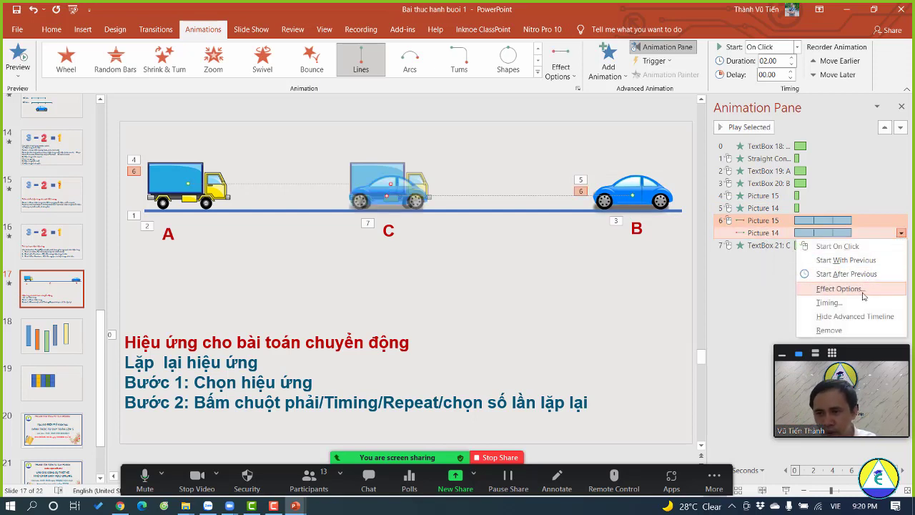
click(840, 289)
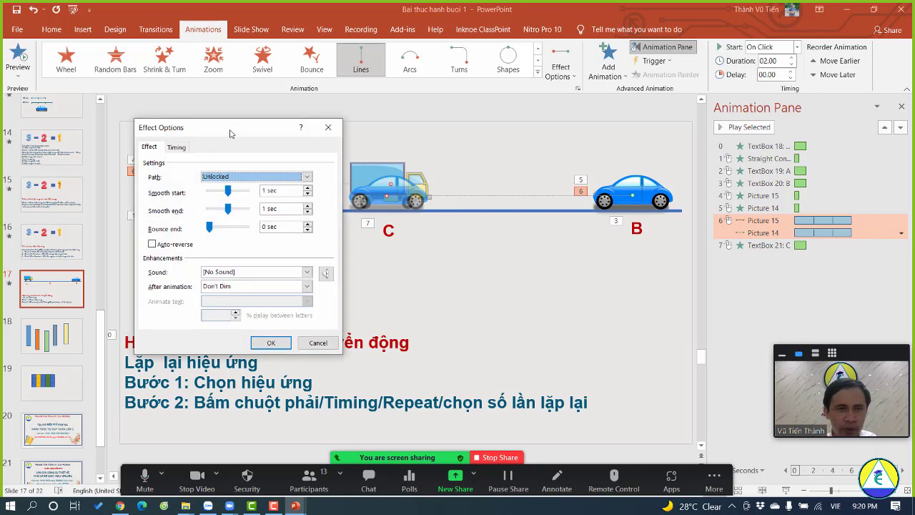
drag(258, 140, 780, 68)
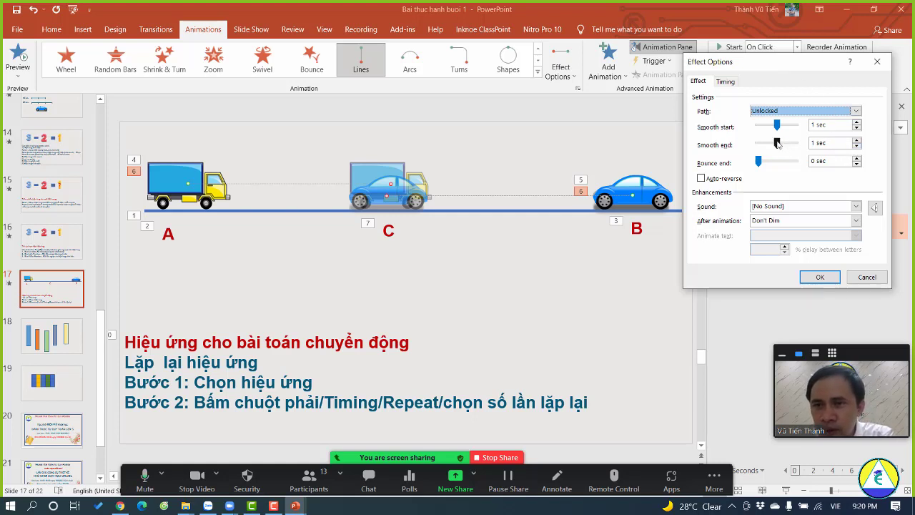
drag(777, 147, 781, 148)
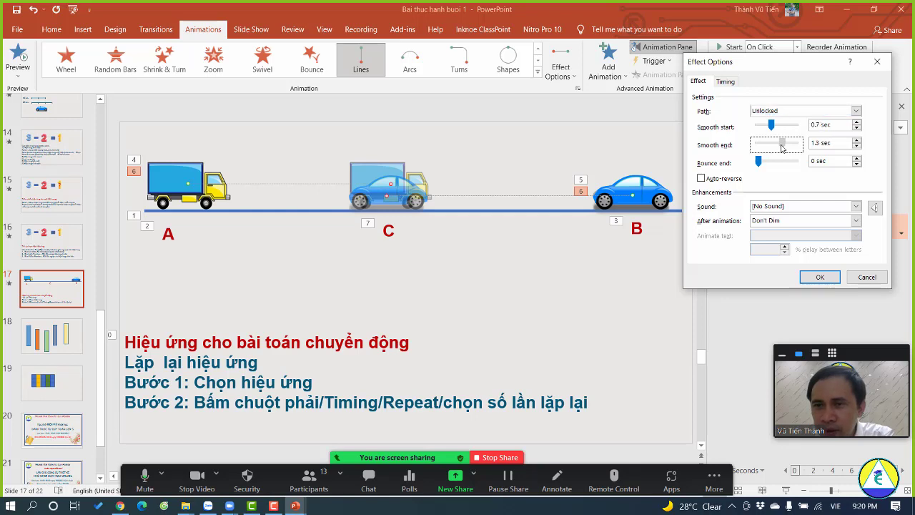
click(821, 278)
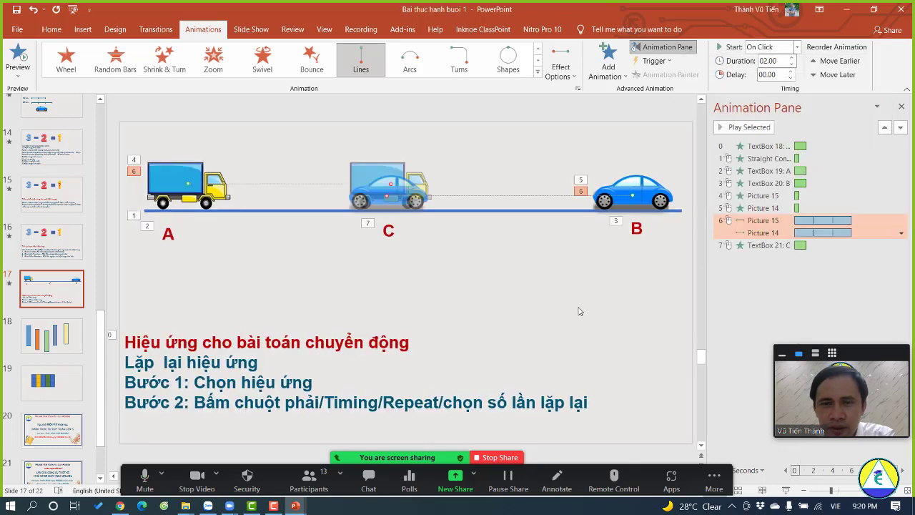
click(649, 366)
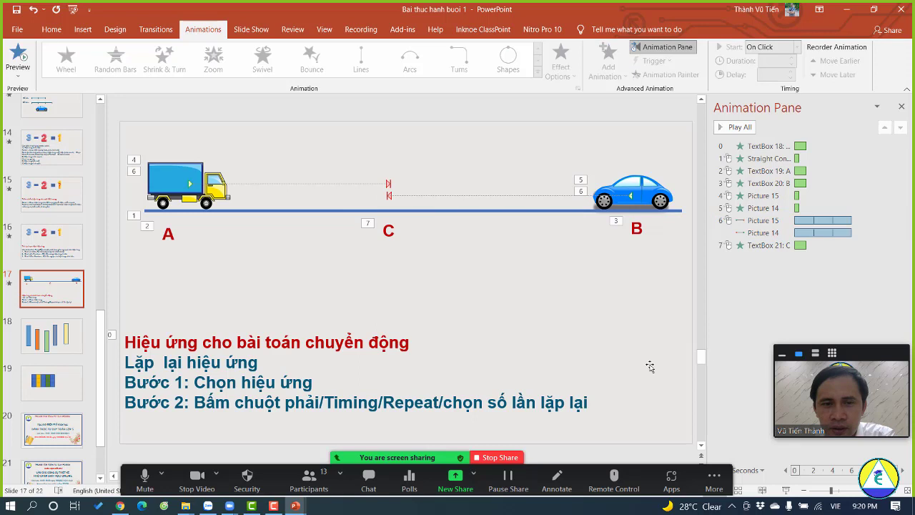
Play slide 17 as a slide show, return to editing, and preview its animations starting from the straight connector's entrance.
click(785, 490)
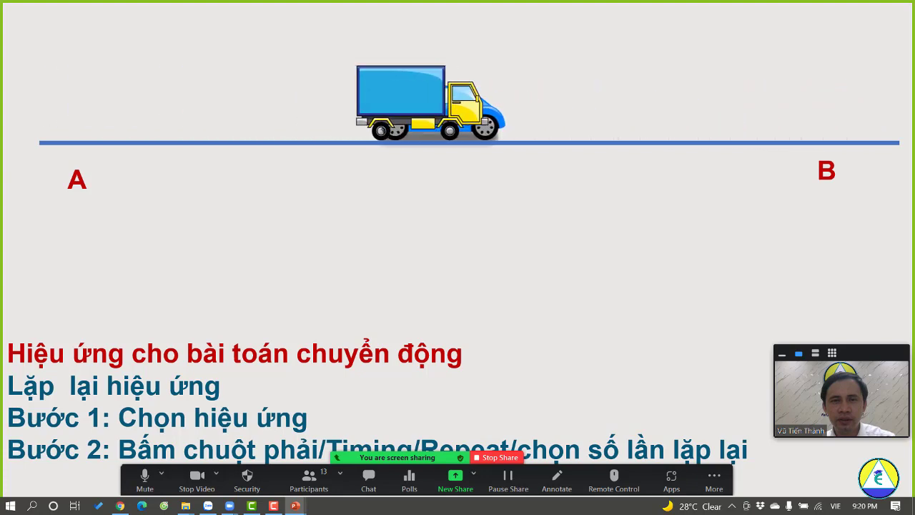
key(Escape)
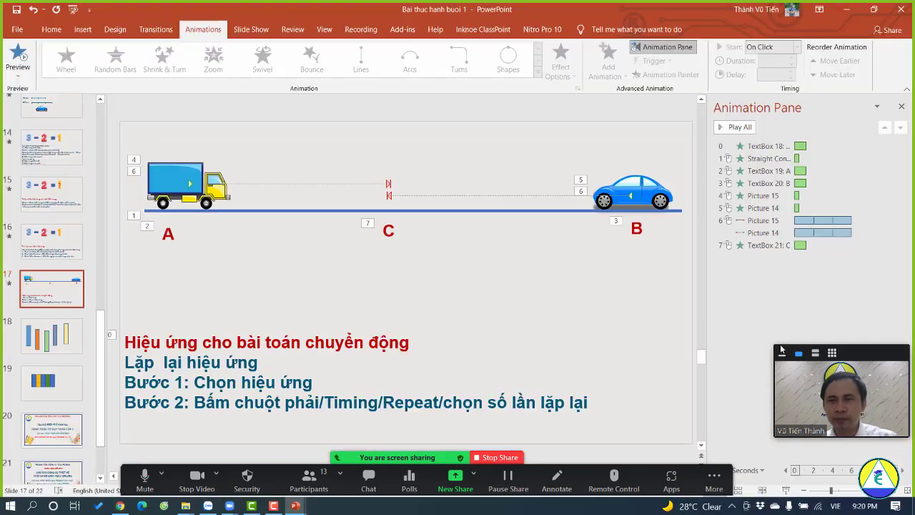
click(754, 221)
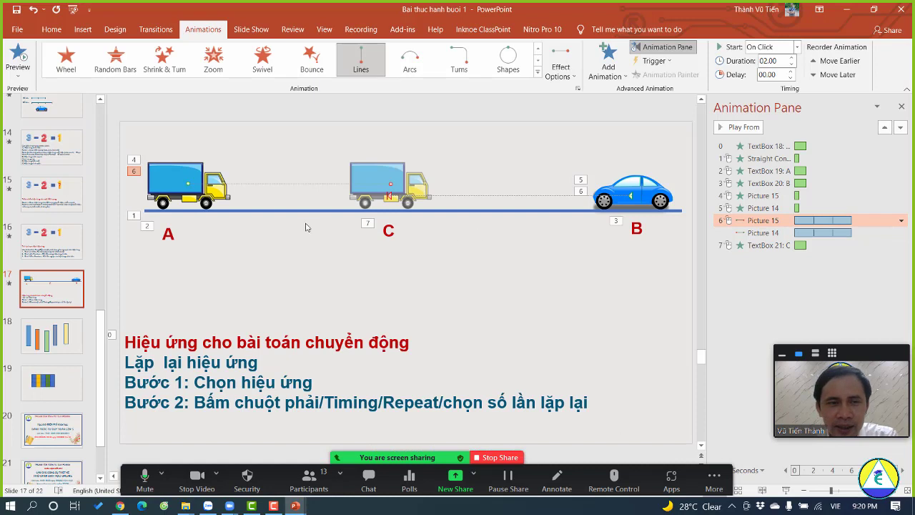
click(743, 158)
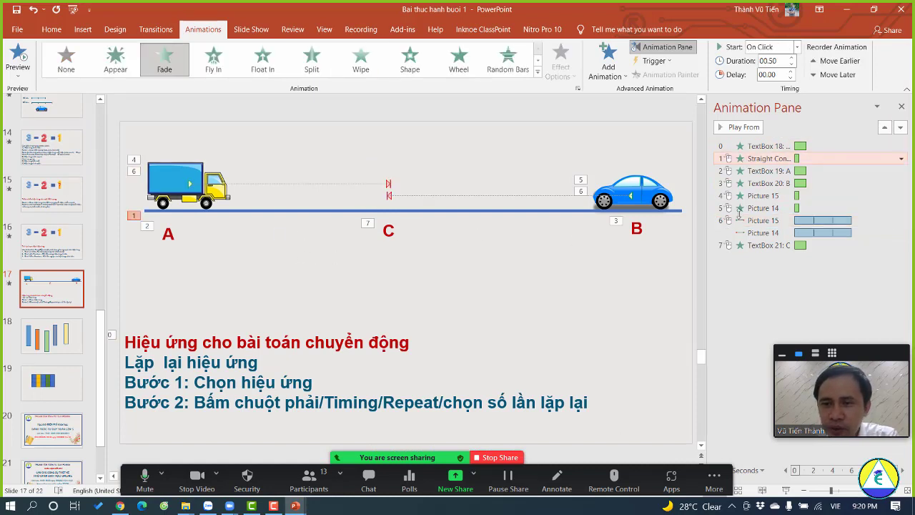
drag(733, 478, 544, 483)
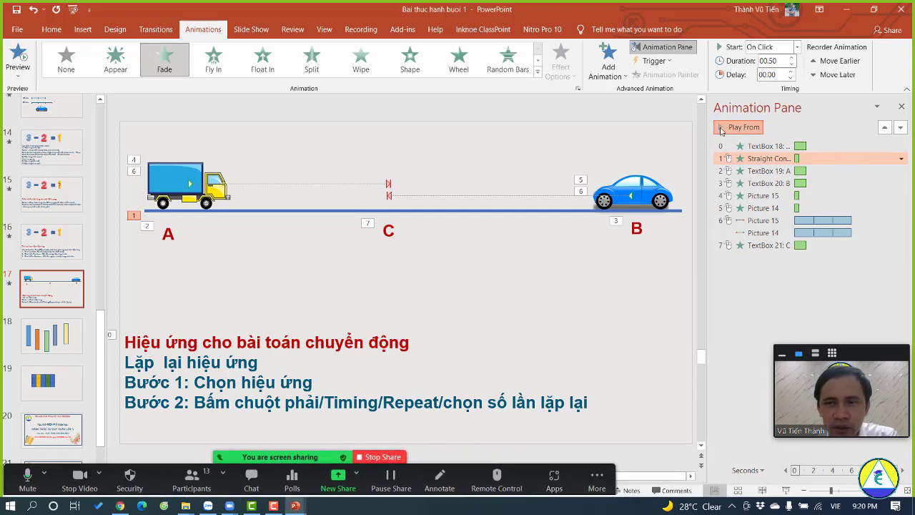
click(720, 128)
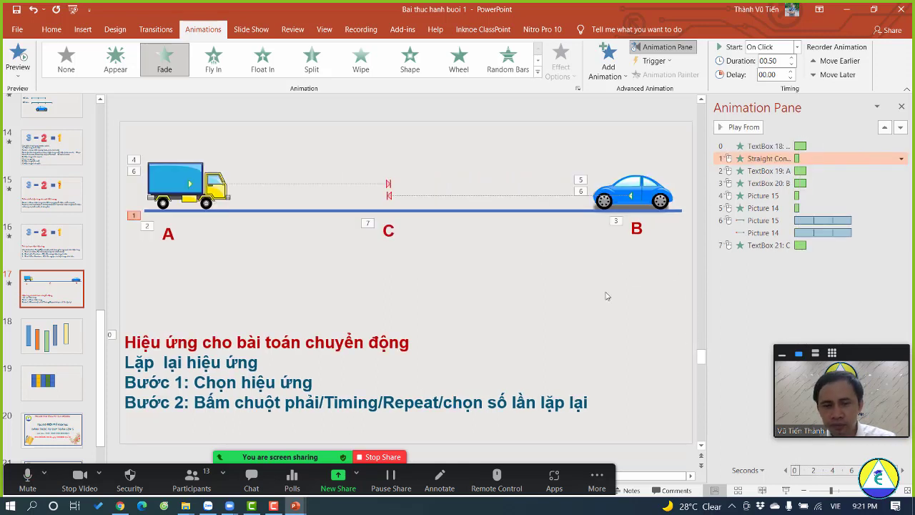
Check the participants' replies in the meeting chat and close the chat window.
click(251, 478)
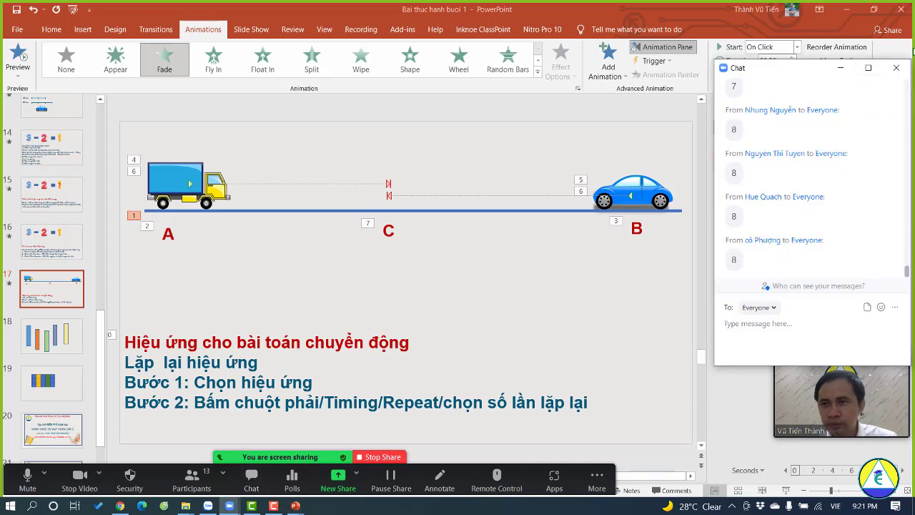
click(896, 70)
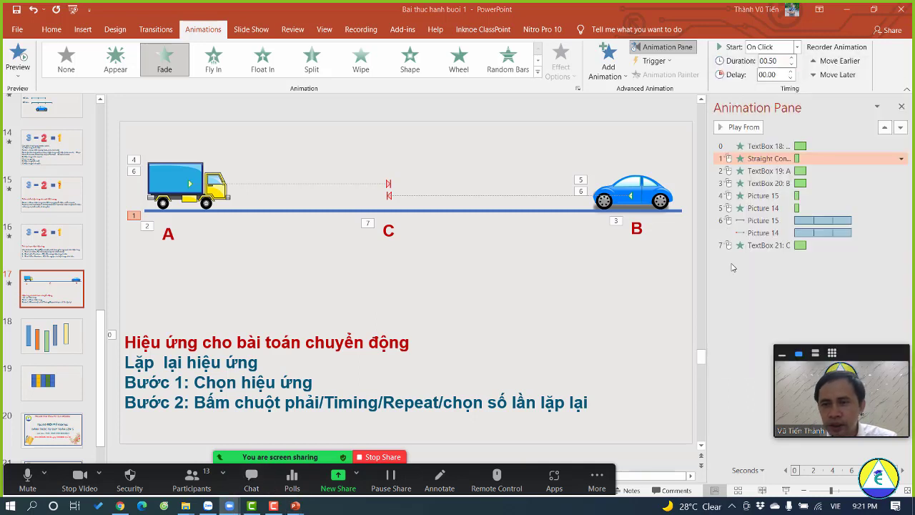
Set the smooth start to 0.46 sec and smooth end to 1.54 sec for both the truck and car motion paths.
click(772, 222)
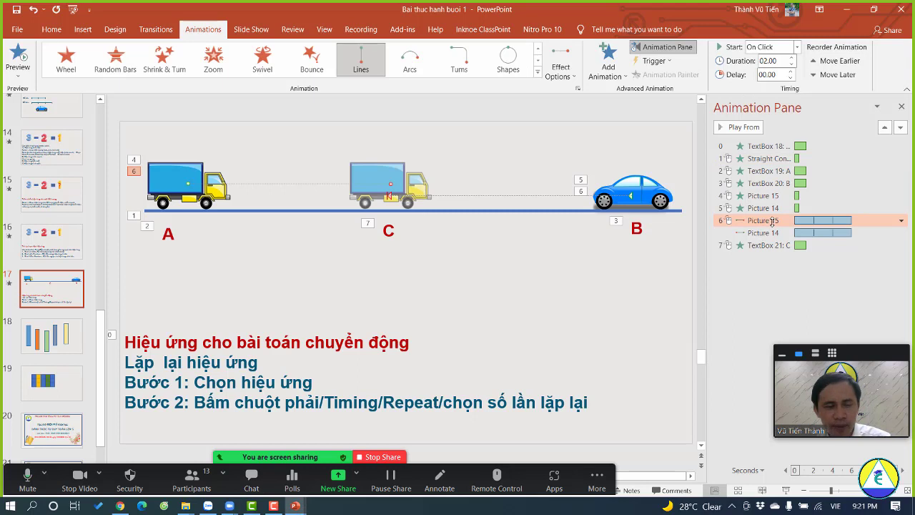
shift+click(779, 233)
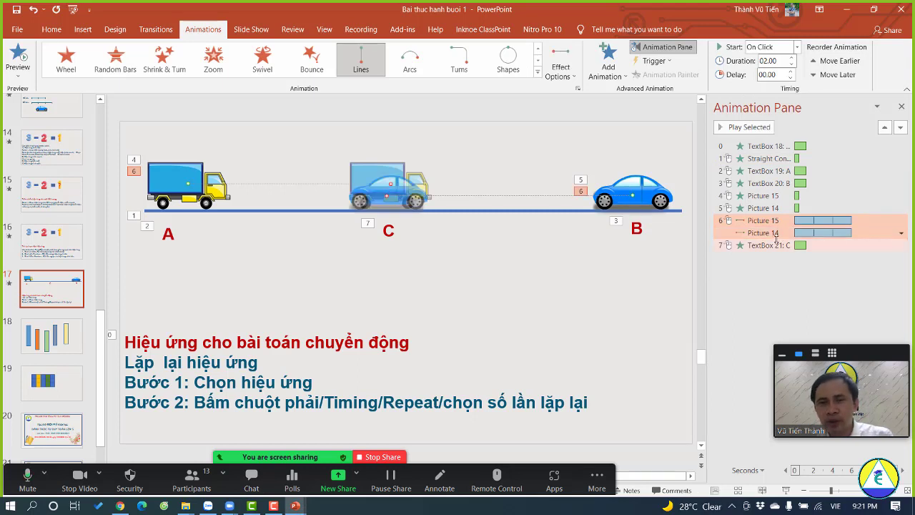
right_click(779, 225)
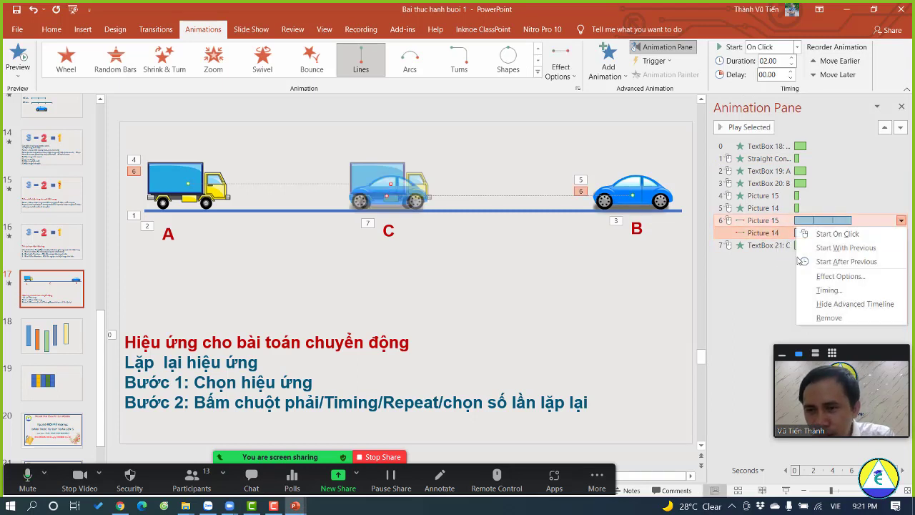
click(842, 276)
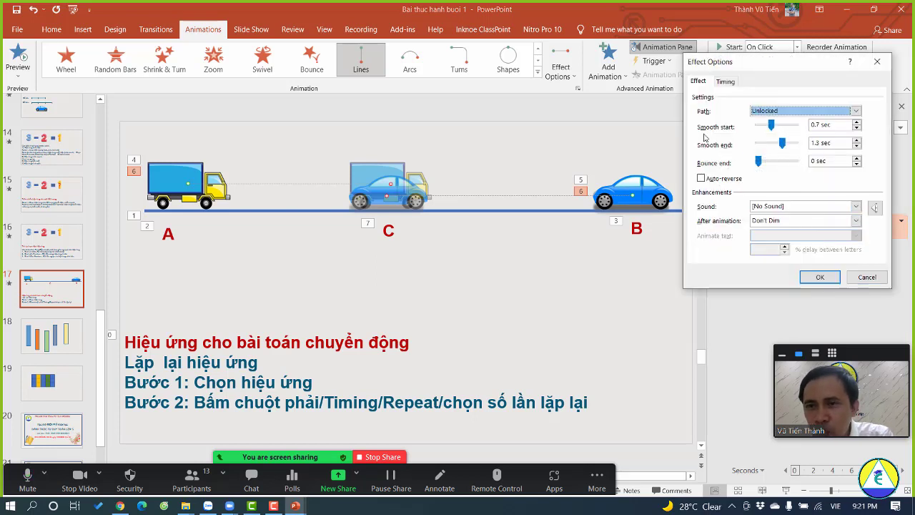
drag(784, 146, 788, 148)
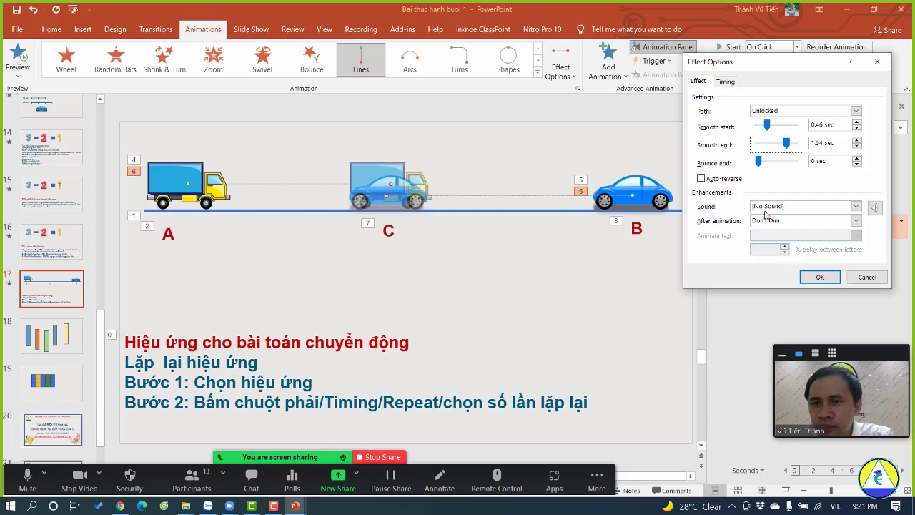
click(819, 277)
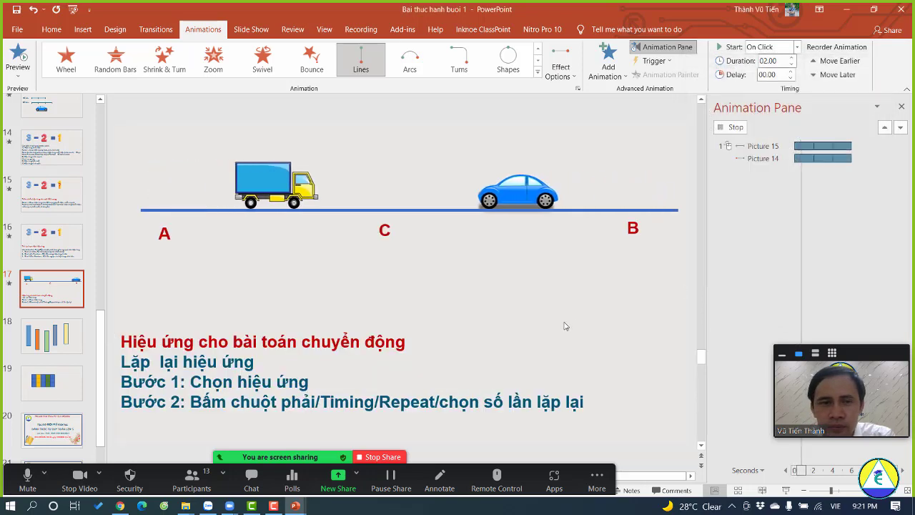
Mute all current and new meeting participants, leaving them allowed to unmute themselves, and close the participants list.
click(200, 482)
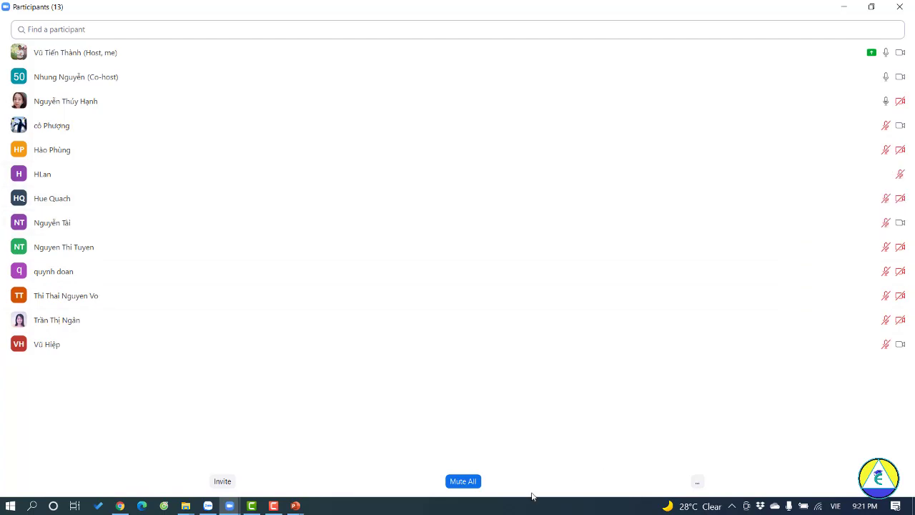
click(461, 481)
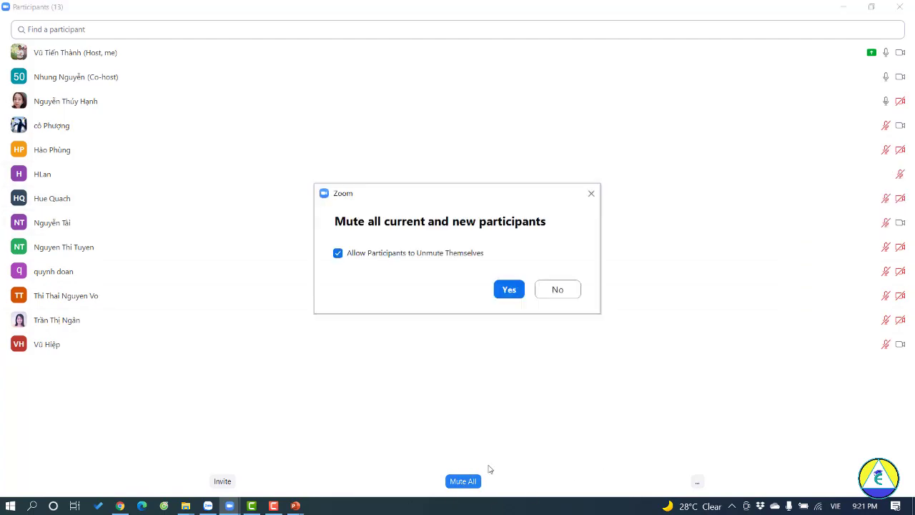
click(509, 291)
click(899, 7)
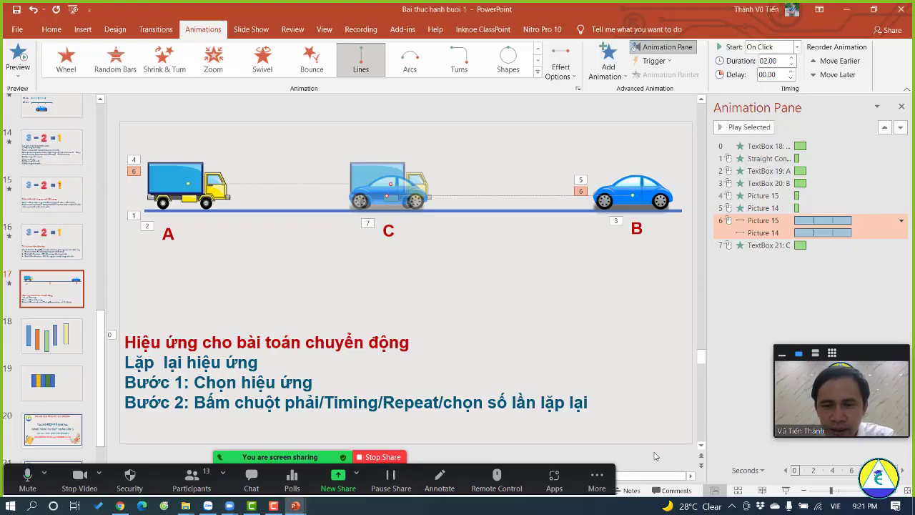
Run slide 17 as a slide show to bring in the truck and car, and return to editing.
click(787, 493)
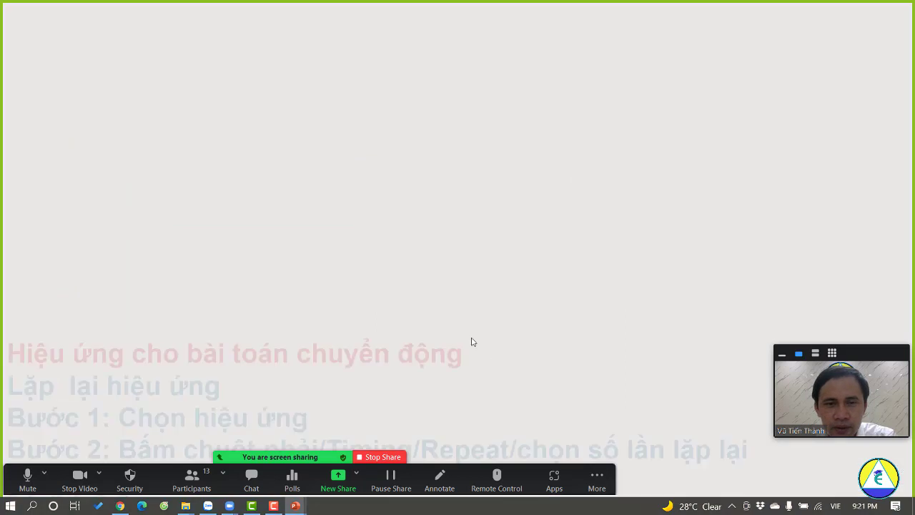
click(472, 340)
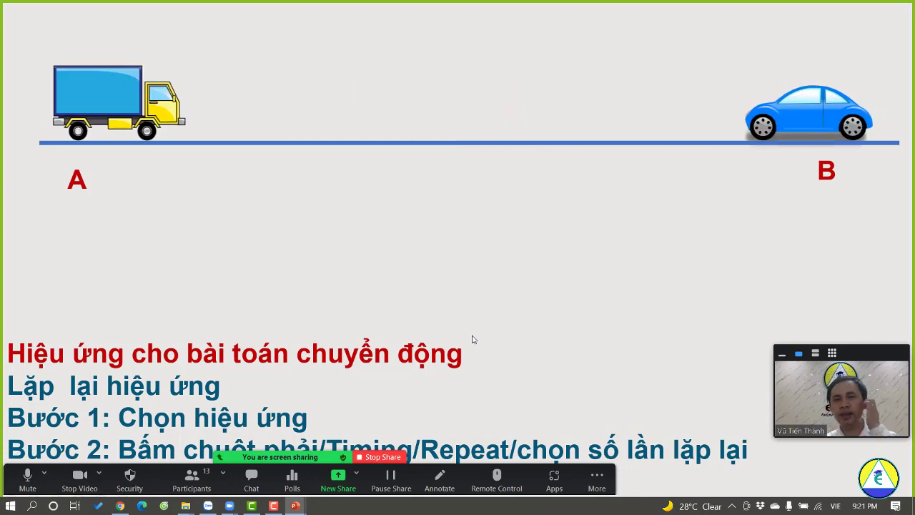
key(Escape)
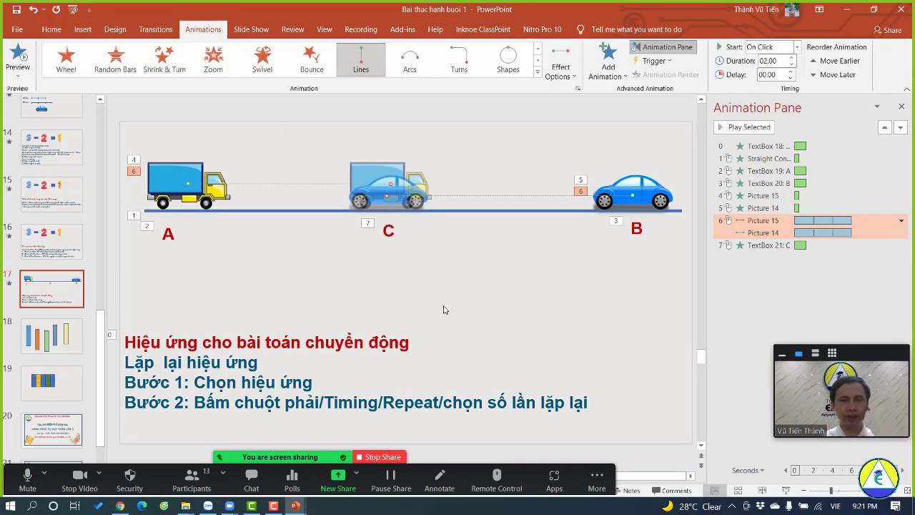
View slide 19 with the coloured grid, switch to the Huong dan ung dung power point - Nang cao presentation and open slide 8.
click(65, 387)
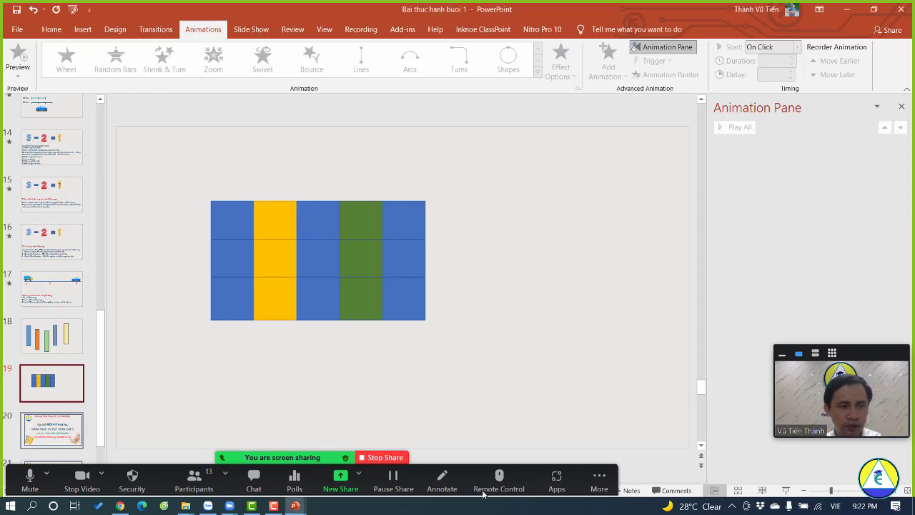
drag(616, 485, 640, 377)
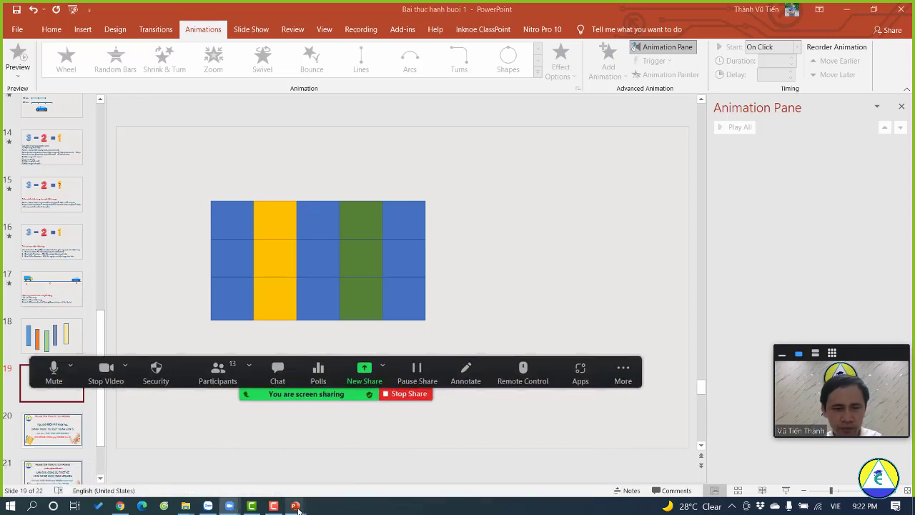
mouse_move(295, 506)
click(212, 466)
click(63, 209)
drag(600, 370, 659, 477)
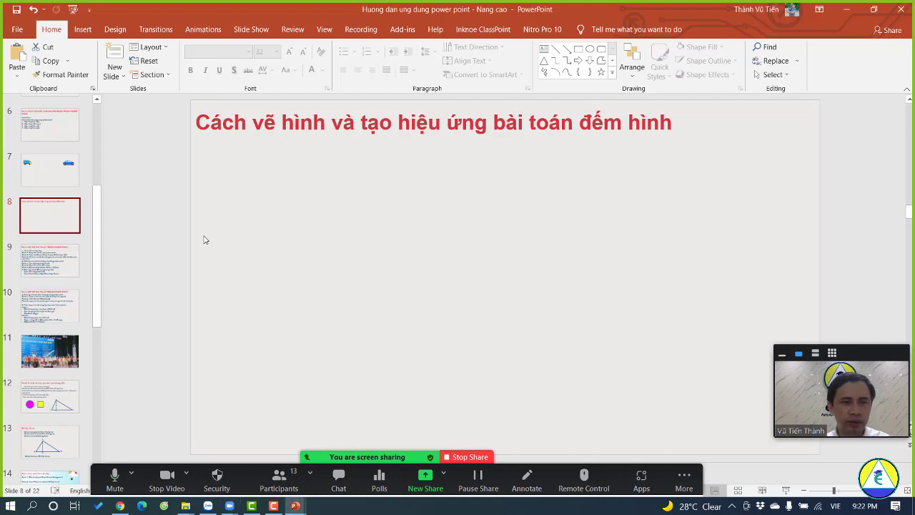
Copy the text box listing the animation effect groups from slide 6 and paste it below the title on slide 8.
click(51, 250)
click(324, 192)
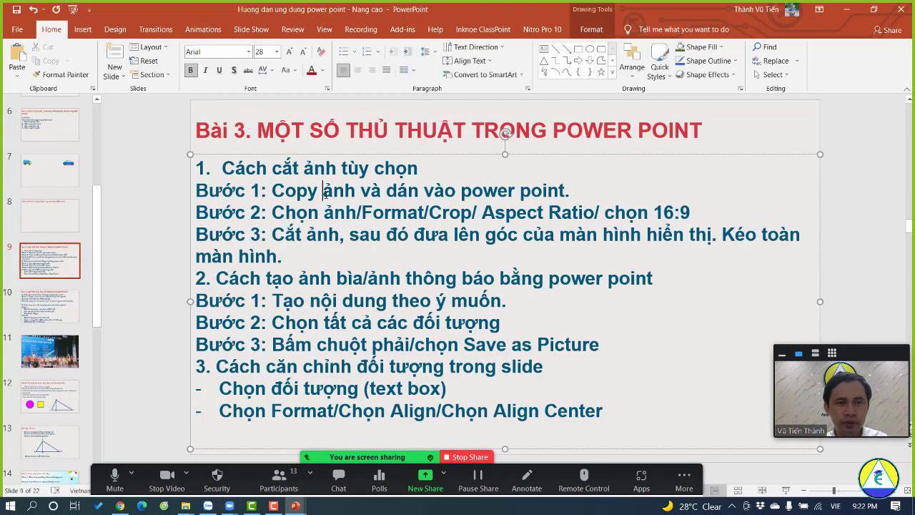
click(43, 120)
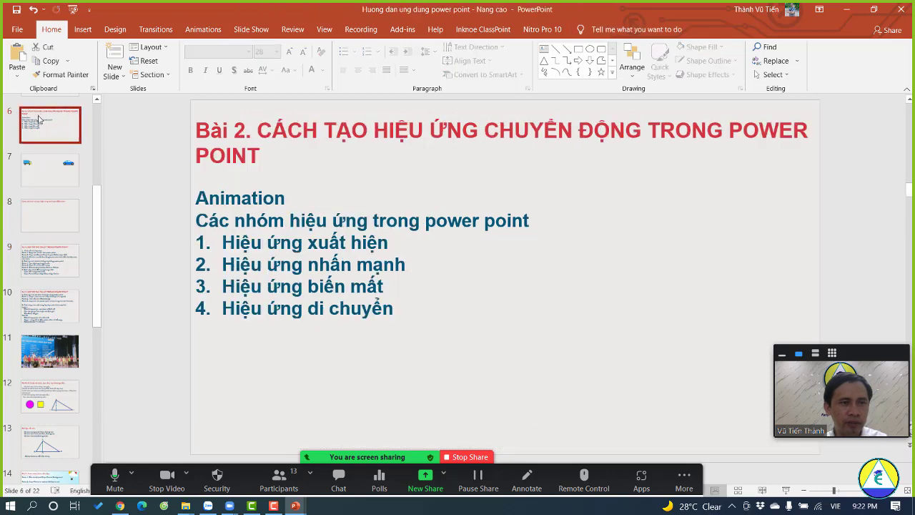
click(293, 286)
click(336, 323)
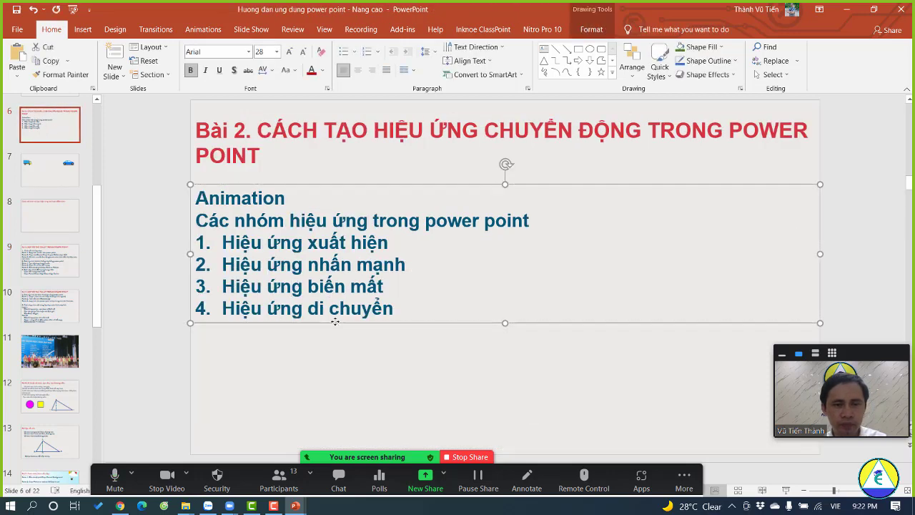
click(68, 219)
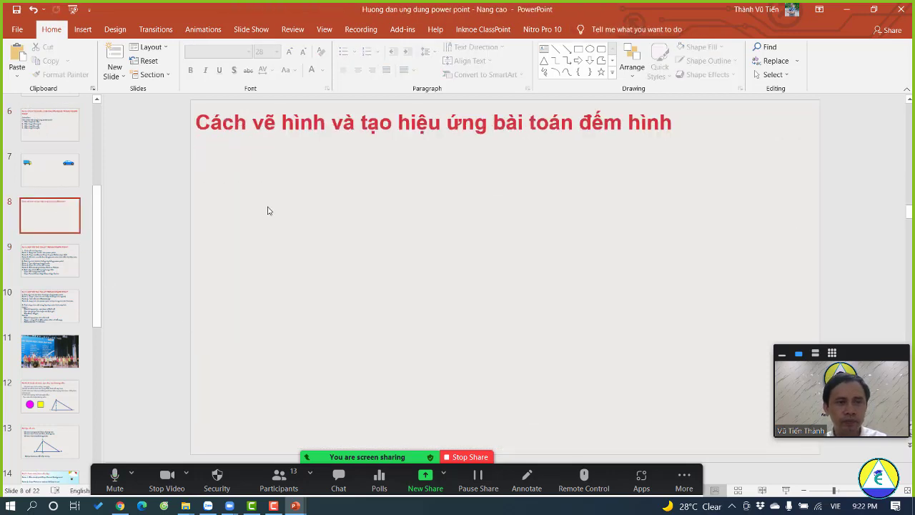
key(ctrl+v)
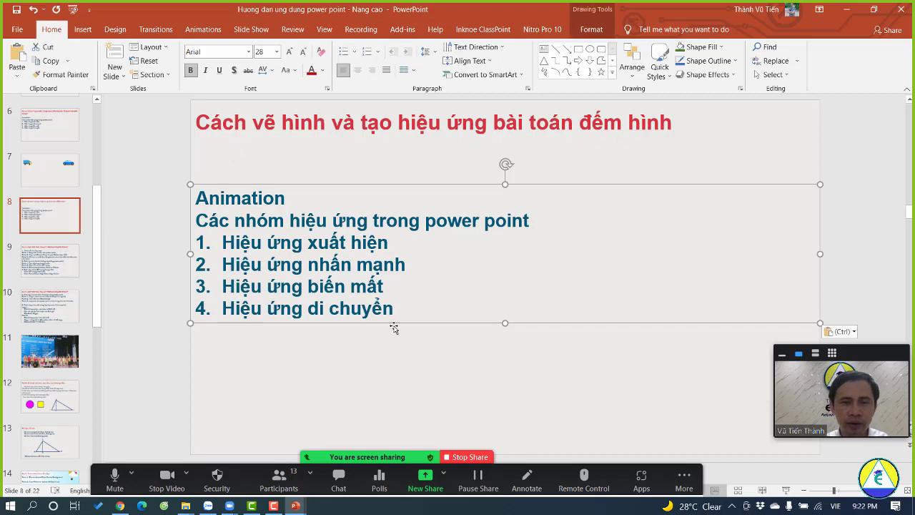
Move the pasted text box up below the title and replace its text with "Bước 1: Vẽ các hình" and "Bước 2: tạo các hiệu ứng nhấn mạnh".
drag(394, 327, 398, 280)
click(361, 248)
key(ctrl+a)
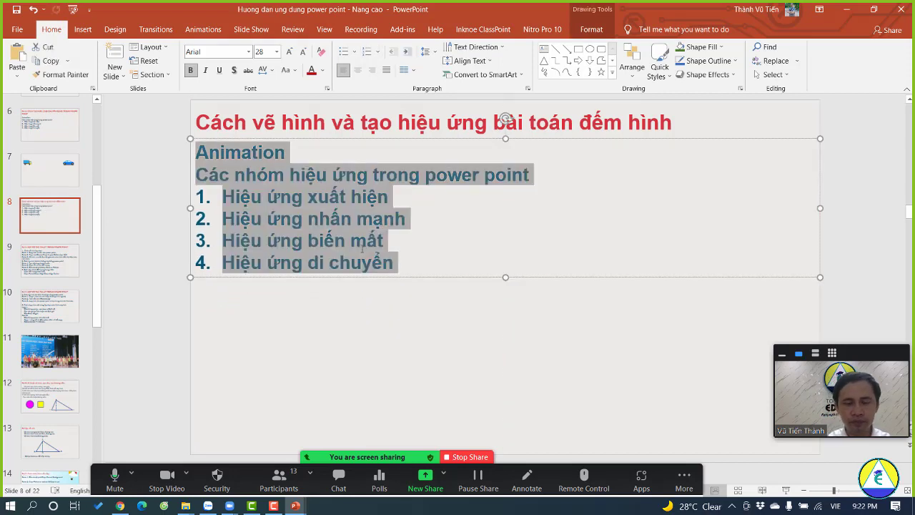
text(Bước 1: Vẽ các hình)
key(Return)
text(Bước 2: ta)
text(o các hiệu ứng nhấn mạnh)
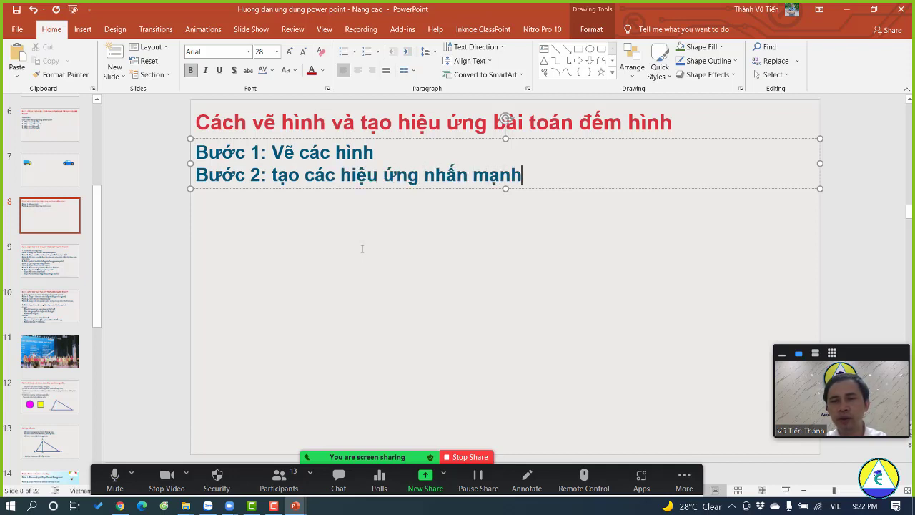
Extend the Bước 2 line with "hoặc vẽ một hình khác chèn lên trên.".
text( hoacjw)
key(BackSpace)
key(BackSpace)
key(BackSpace)
key(BackSpace)
text(acj vex mootj hinhf khac)
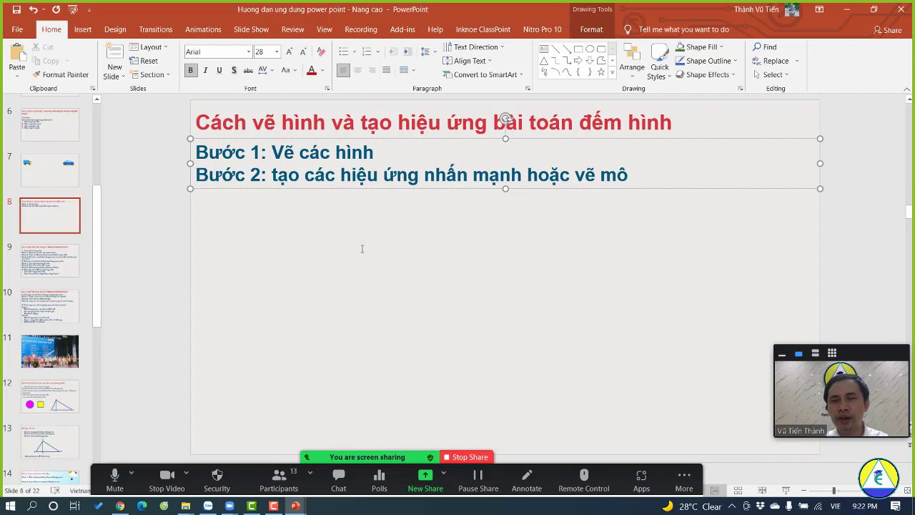
text( ddef leen)
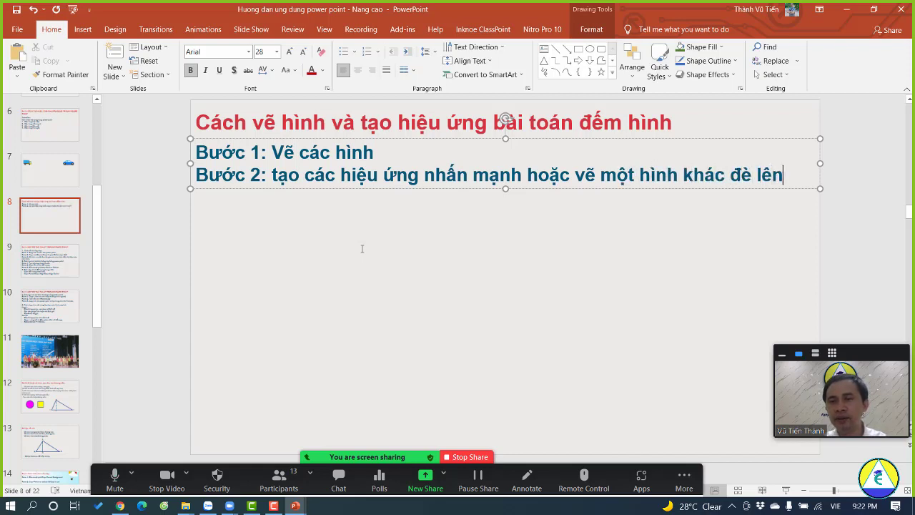
key(BackSpace)
key(BackSpace)
key(BackSpace)
key(BackSpace)
key(BackSpace)
key(BackSpace)
text(chenf leen treen)
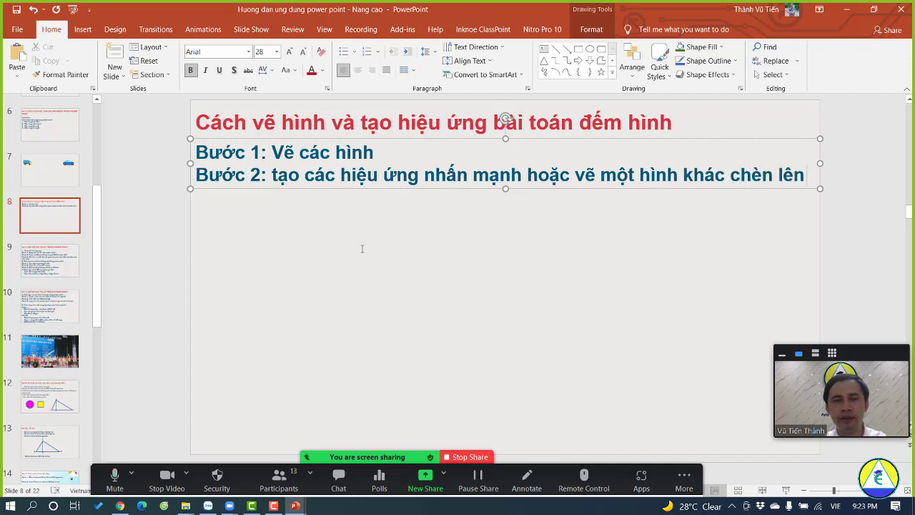
Add a third line reading "Bước 3: Làm tương tự bước 2.".
key(Return)
text(buowcs )
text(3: )
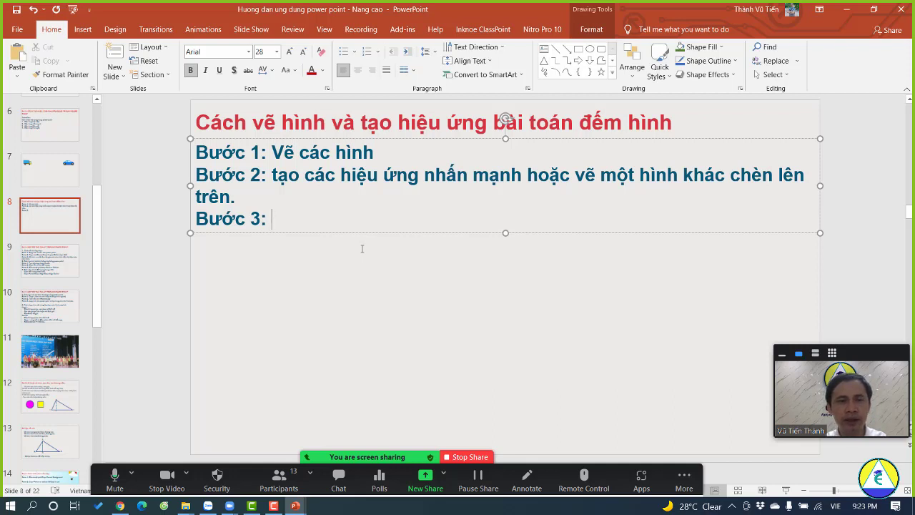
text(Lamf tuowng tu)
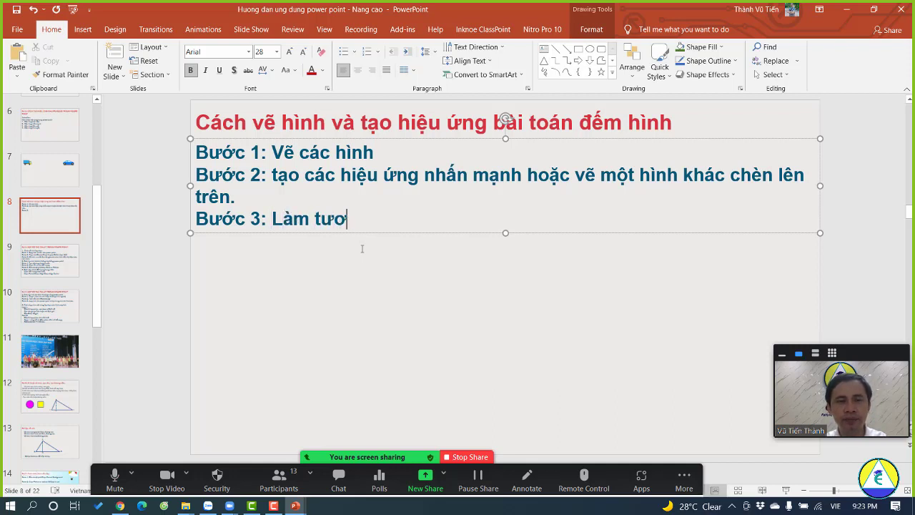
text(wj buowcs)
text( 2.)
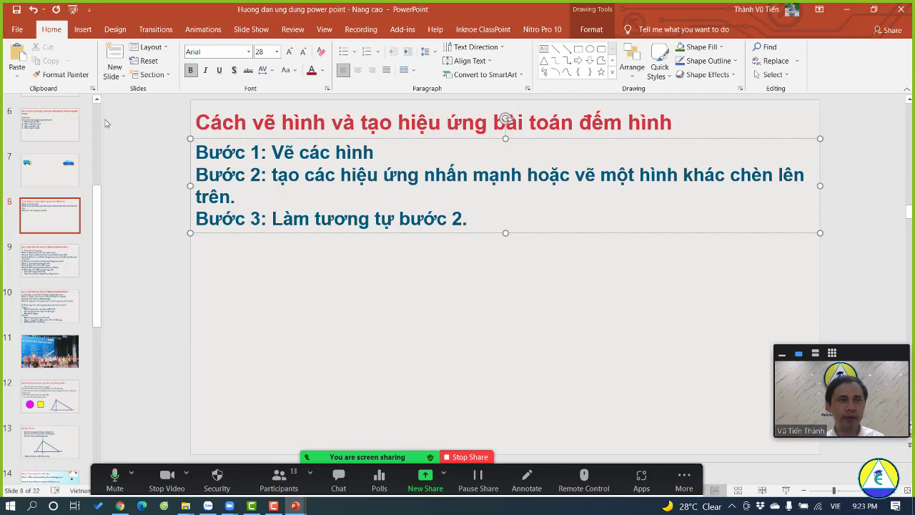
Draw a square below the instruction text and set its height and width to 1".
click(85, 30)
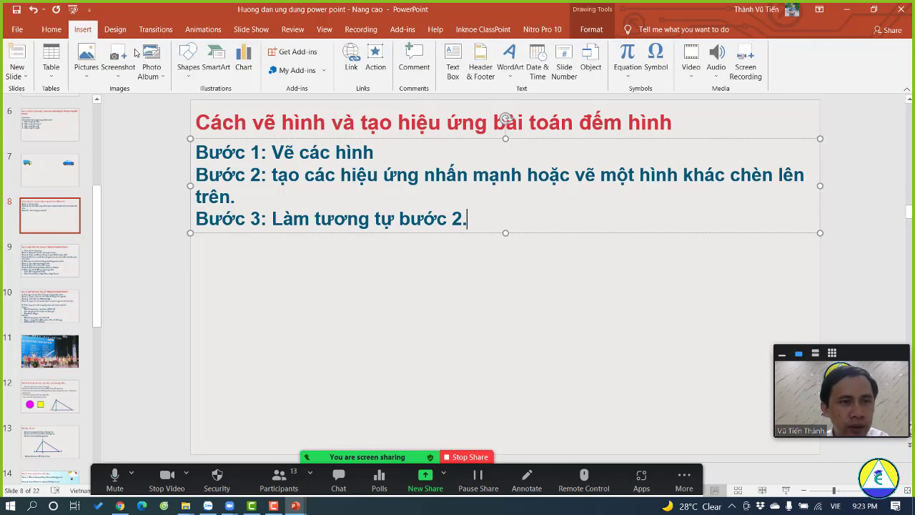
click(188, 60)
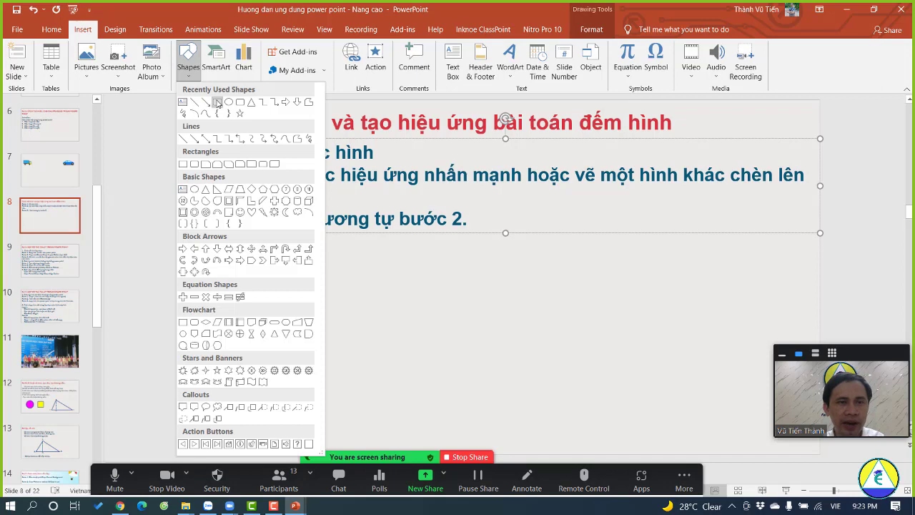
click(219, 103)
drag(269, 295, 310, 335)
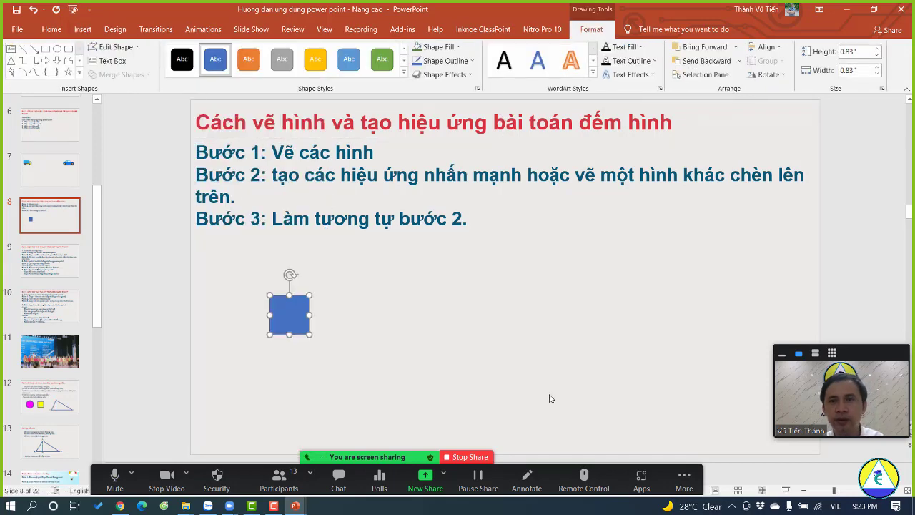
click(878, 67)
click(878, 67)
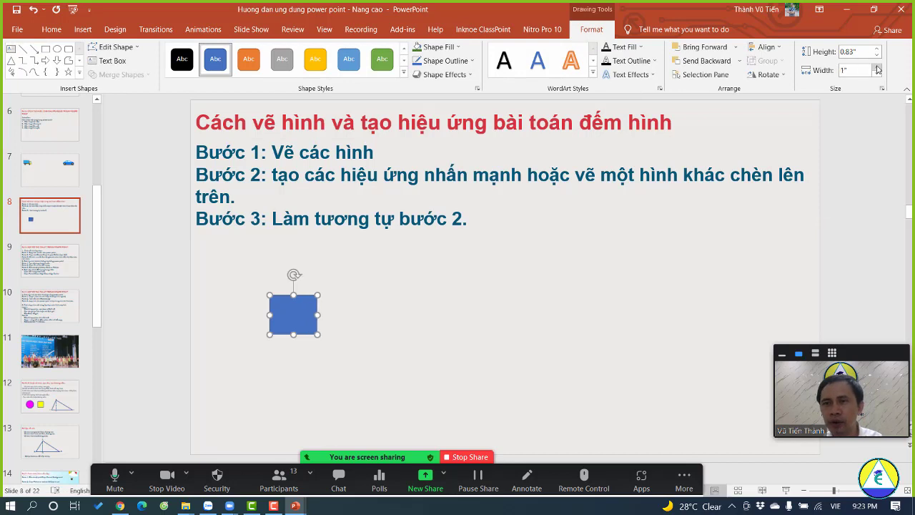
click(878, 49)
click(878, 50)
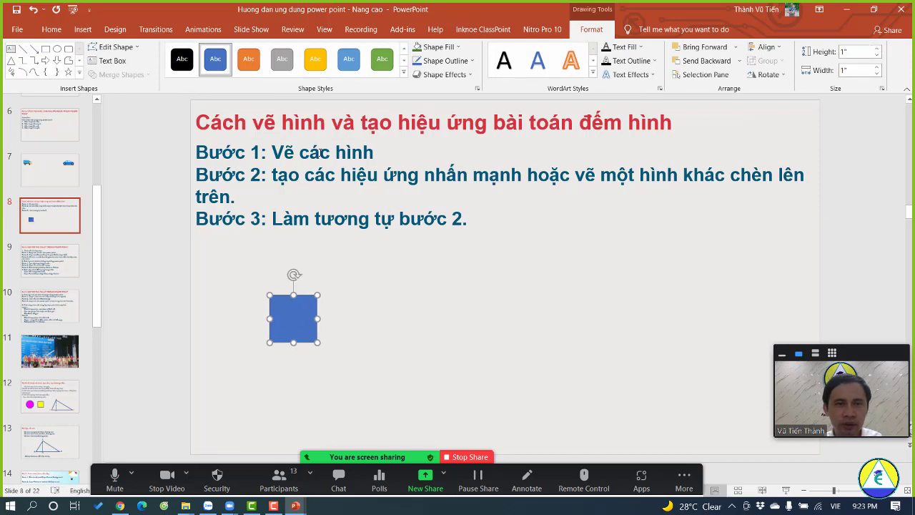
Fill the square with light orange.
click(403, 72)
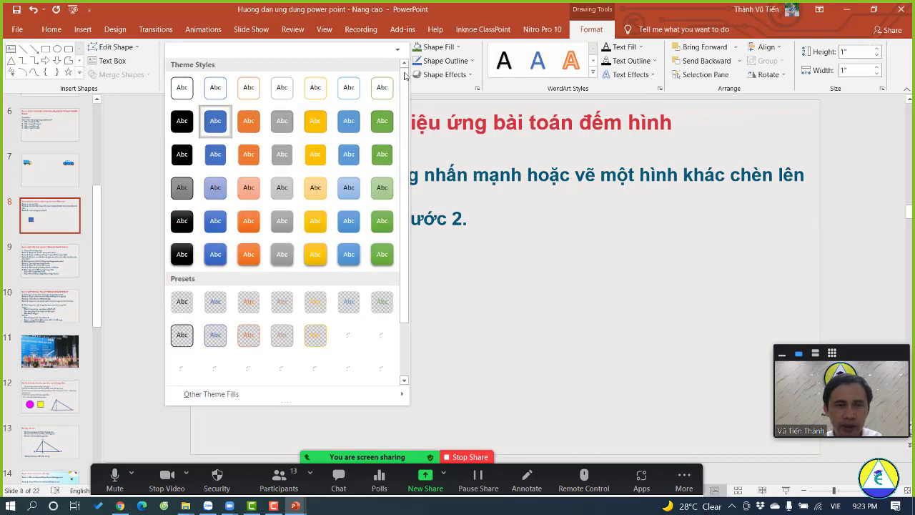
click(475, 46)
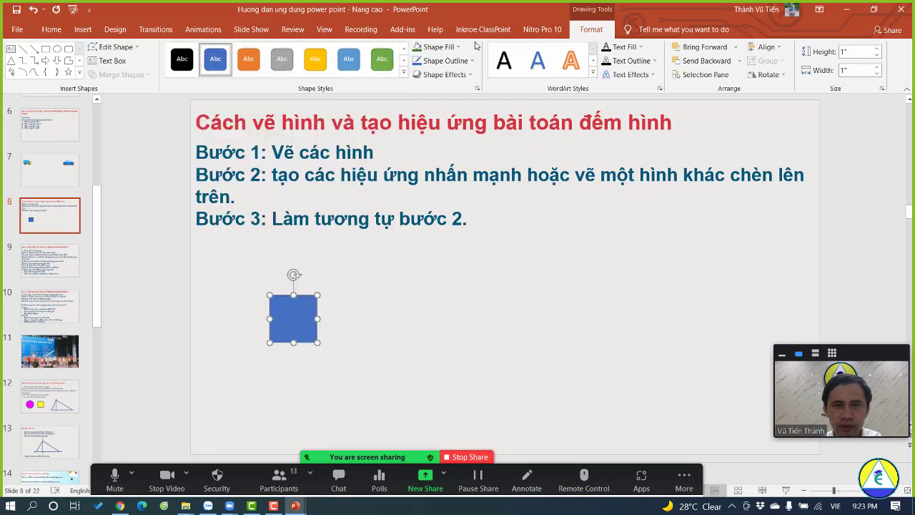
click(467, 63)
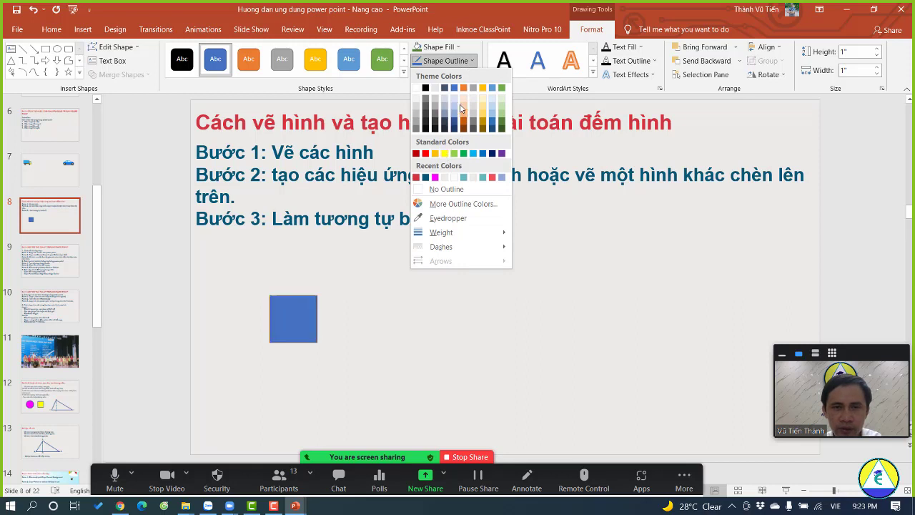
click(455, 49)
click(456, 47)
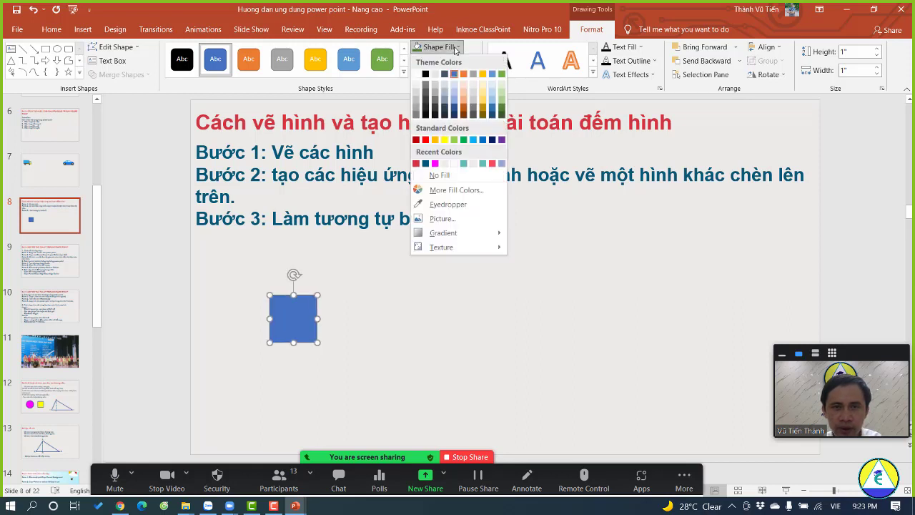
click(464, 106)
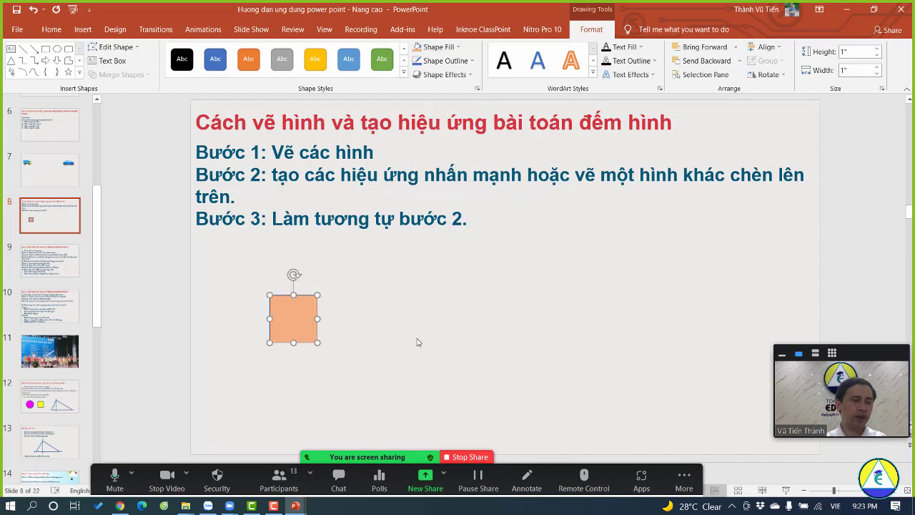
Move the orange square slightly up and make two duplicates that spread out beside it.
drag(303, 327, 306, 303)
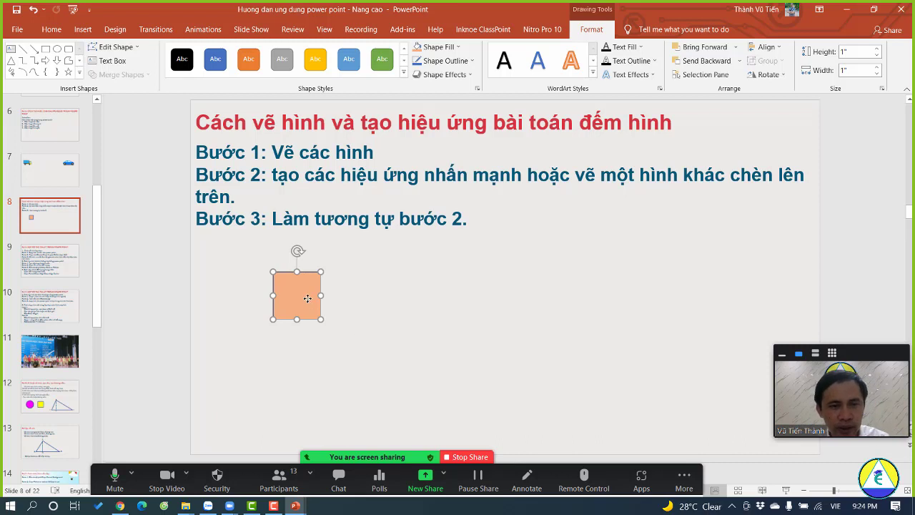
key(ctrl+d)
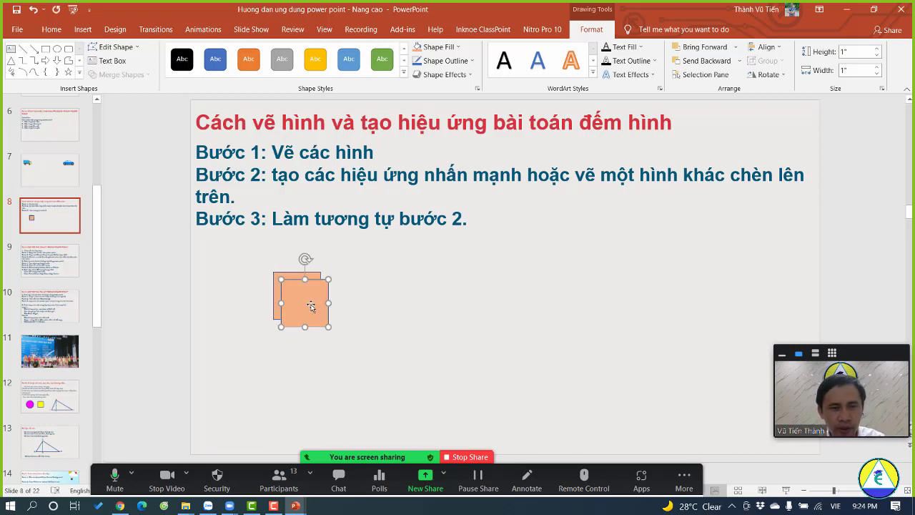
drag(311, 304, 358, 307)
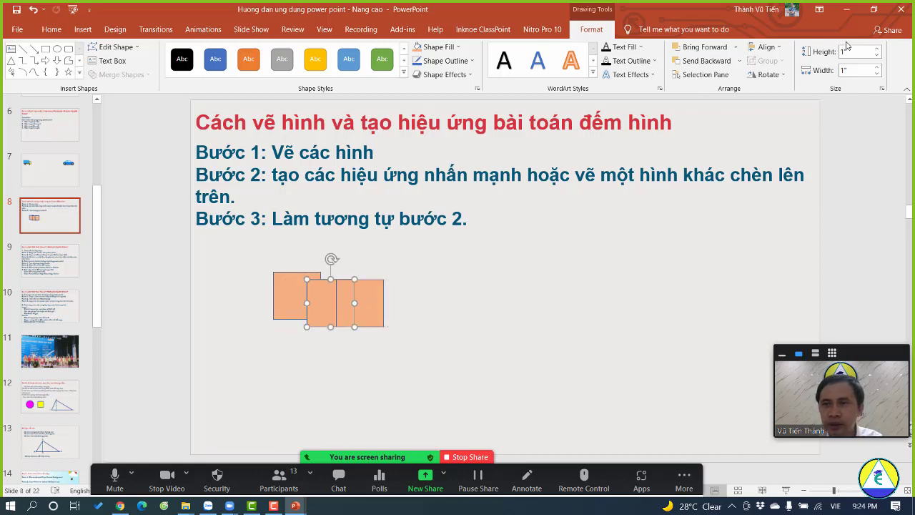
Align the top edges of the three orange squares.
click(279, 310)
shift+click(334, 322)
shift+click(371, 311)
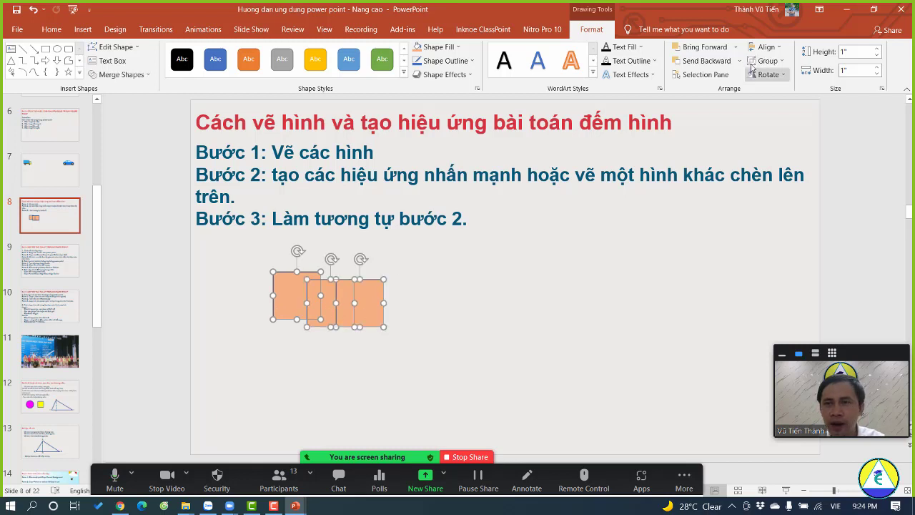
click(763, 46)
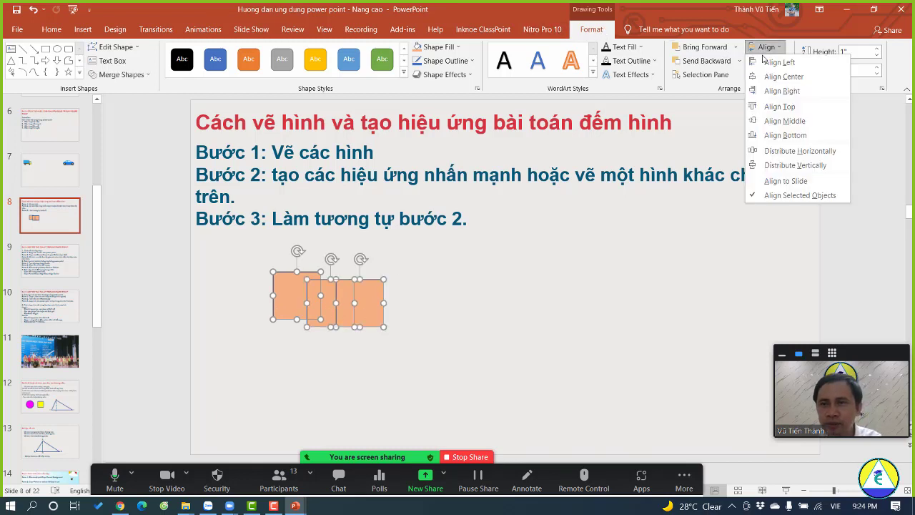
click(795, 107)
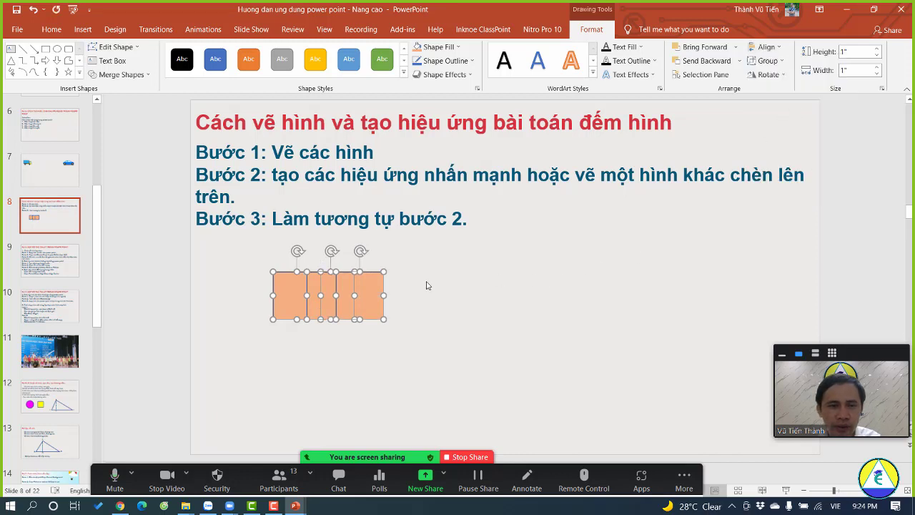
Place the three orange squares side by side in one row below the text.
drag(368, 298, 421, 299)
click(474, 333)
click(387, 308)
click(413, 346)
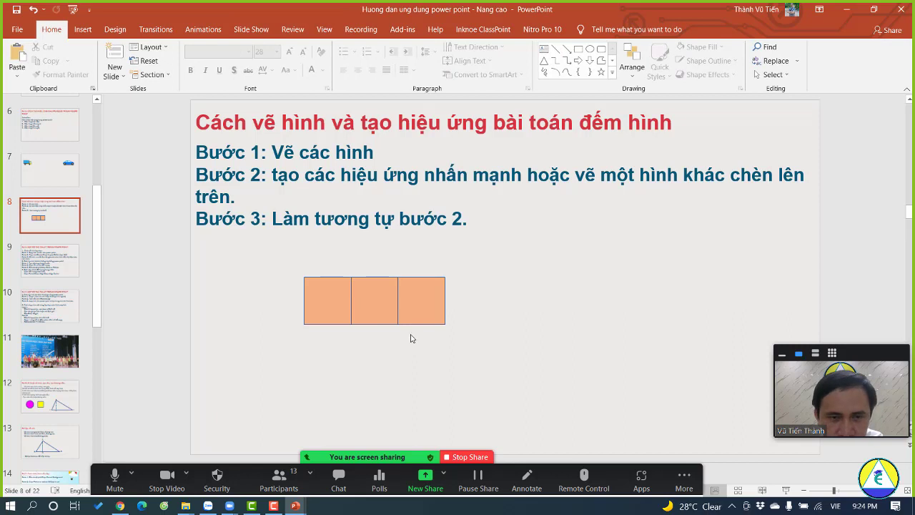
Check the squares' edges in the row and nudge the third square slightly to the right.
click(321, 317)
click(382, 305)
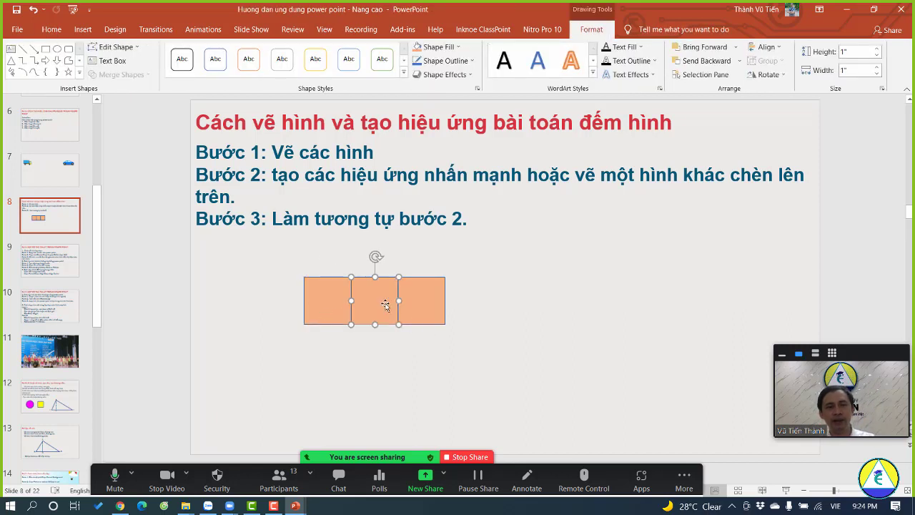
shift+click(316, 315)
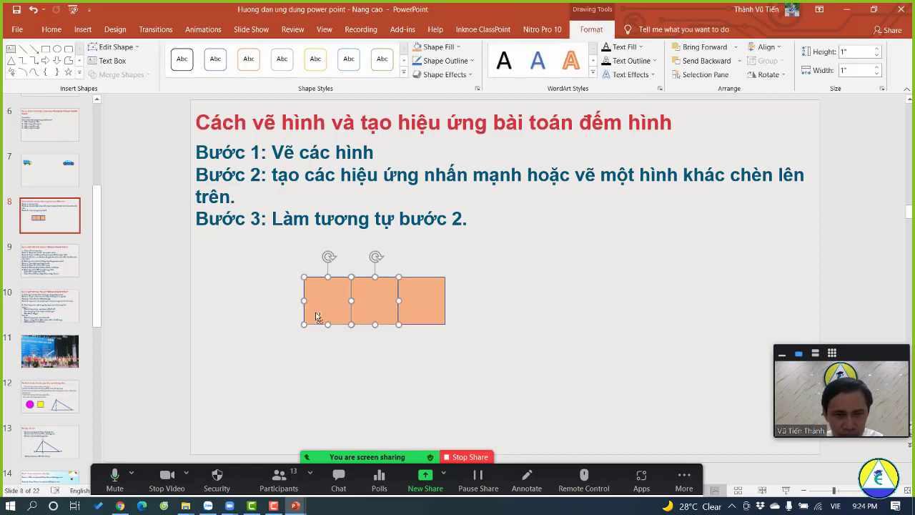
click(420, 304)
click(499, 322)
click(431, 303)
key(ctrl+Right)
key(ctrl+Right)
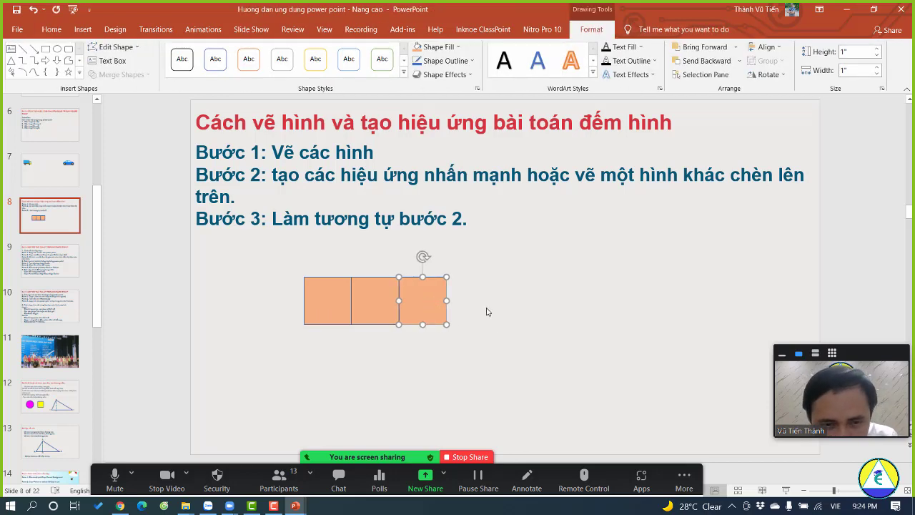
Fine-tune the middle and third squares' positions so that all three meet edge to edge.
click(455, 310)
click(377, 308)
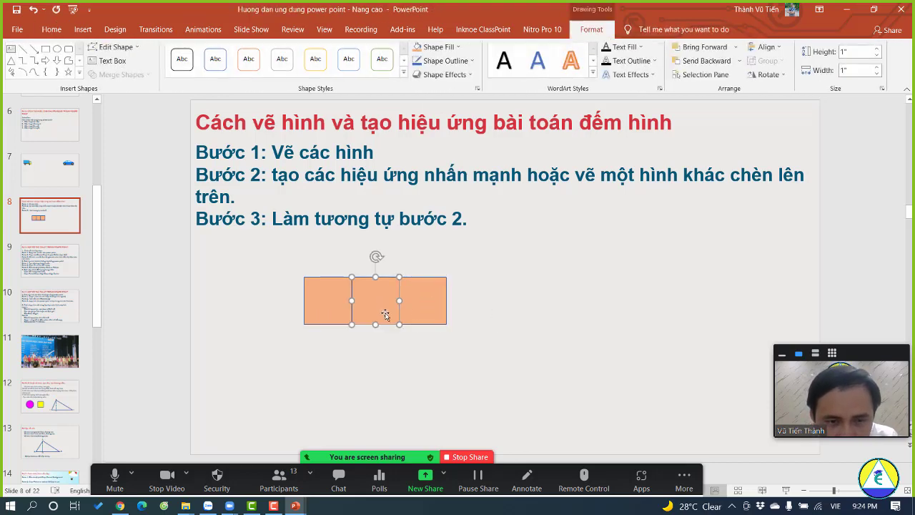
click(526, 323)
click(364, 301)
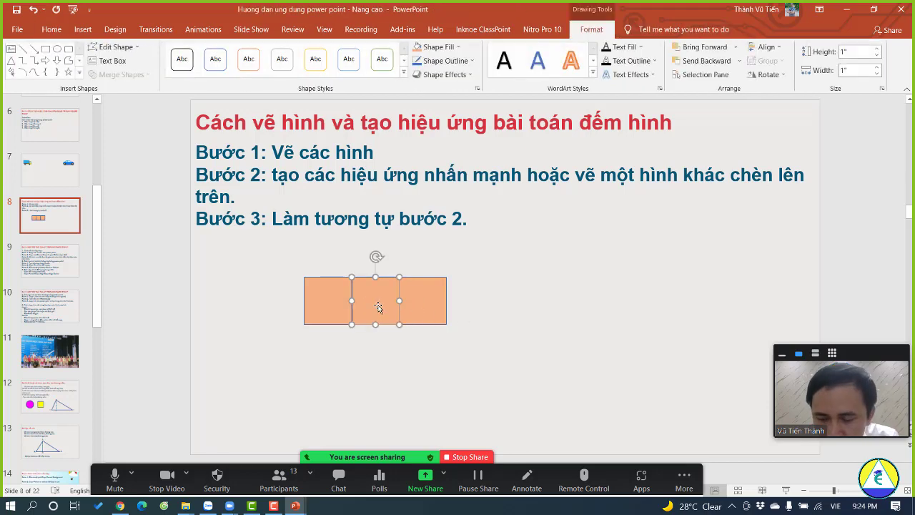
click(432, 310)
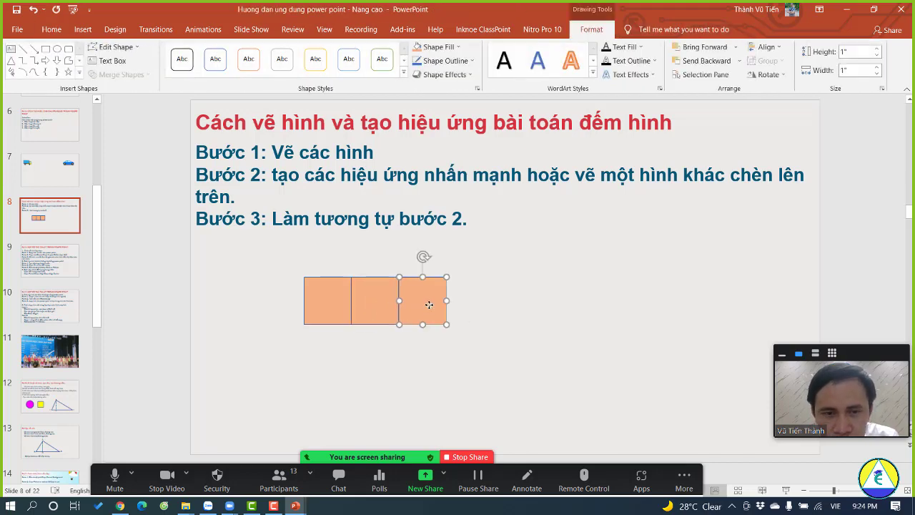
click(469, 315)
click(434, 309)
click(523, 321)
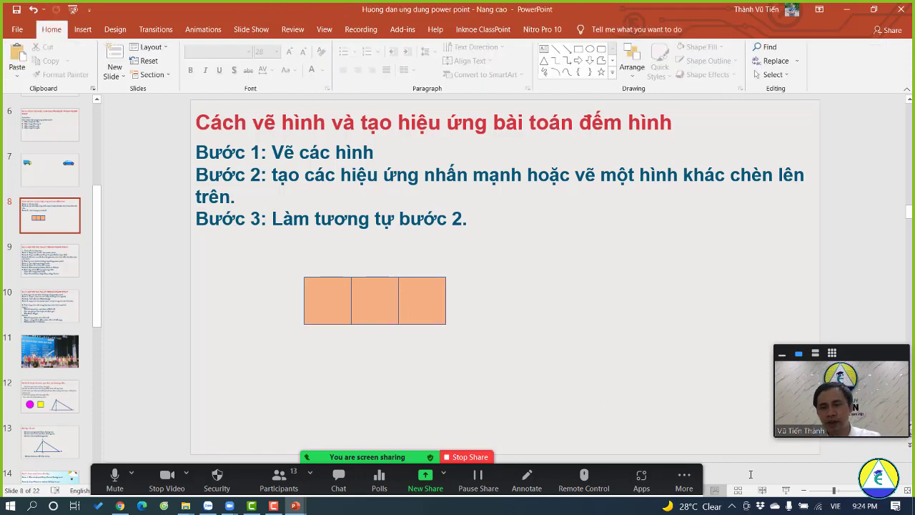
Preview slide 8 as a slide show and return to editing.
click(786, 490)
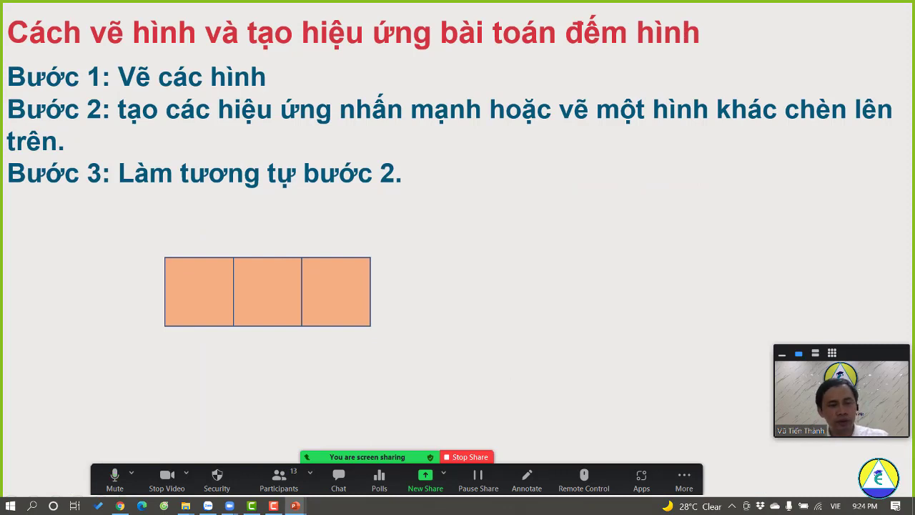
key(Escape)
Copy the row of three orange squares directly beneath itself as the grid's second row.
click(338, 319)
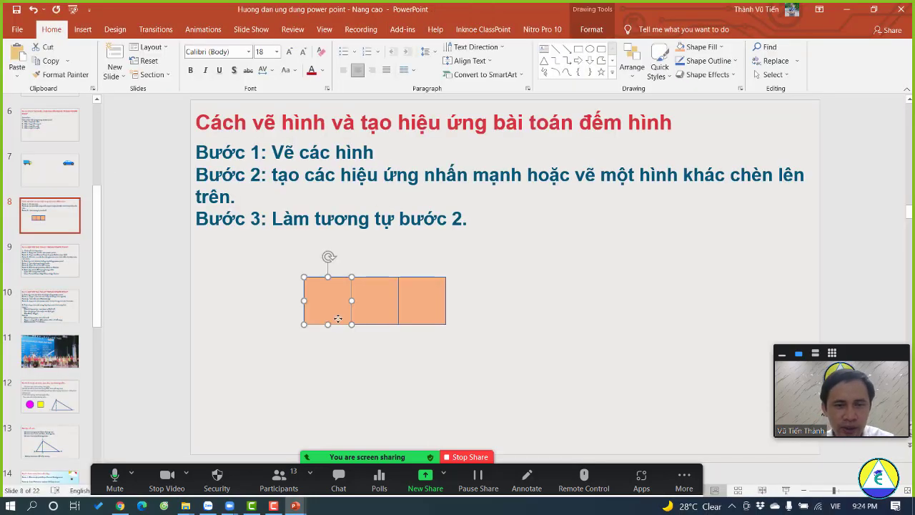
shift+click(384, 321)
shift+click(419, 314)
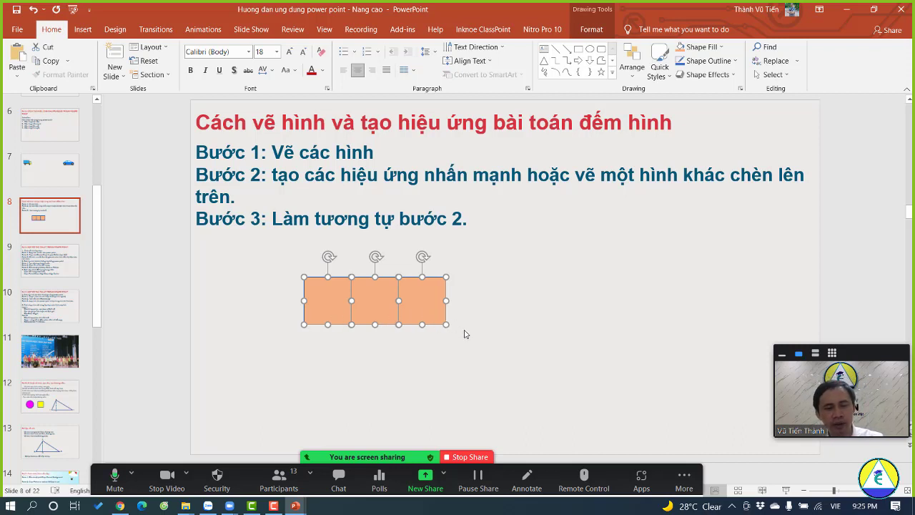
drag(372, 324, 374, 368)
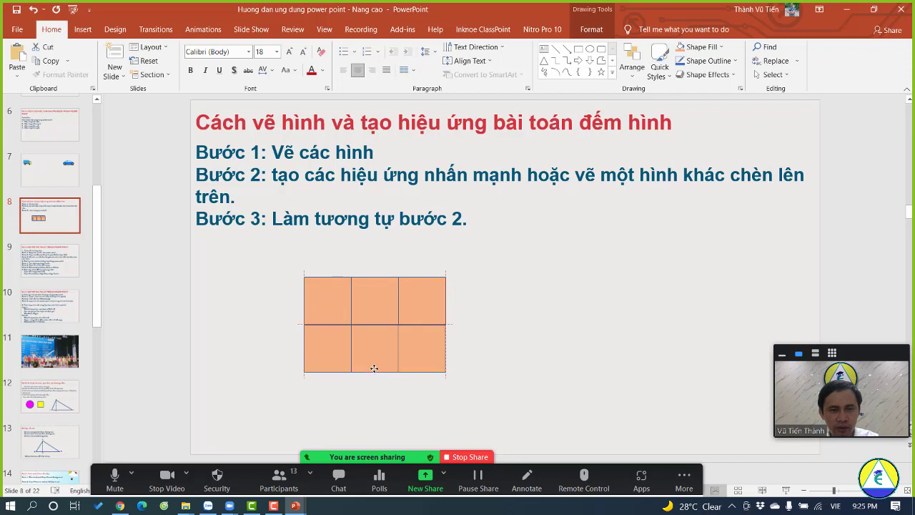
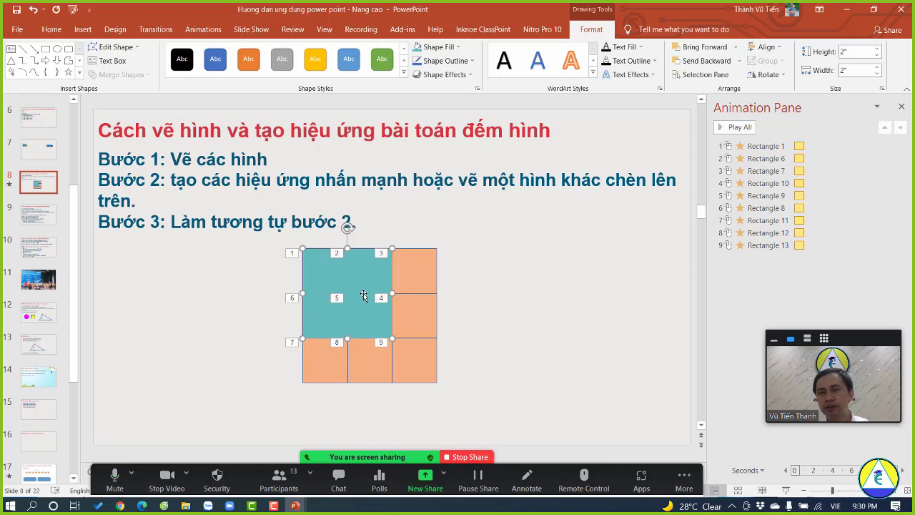
Check slide 8 as a slide show and apply the Wheel entrance animation to the teal square covering the grid's upper-left four cells.
click(786, 490)
key(Escape)
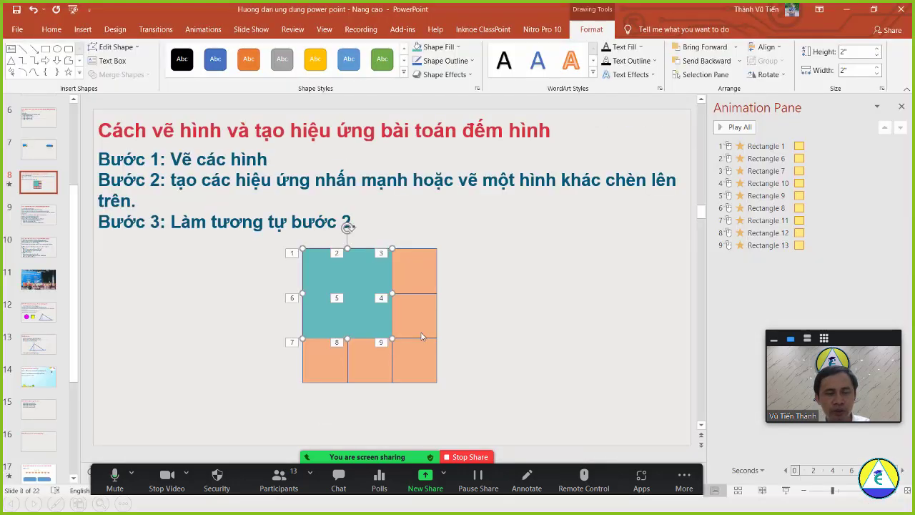
click(201, 30)
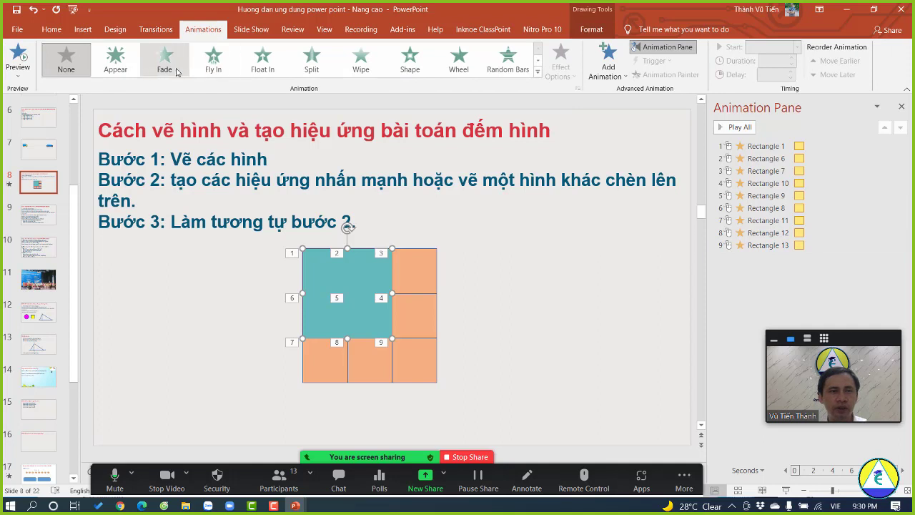
click(460, 59)
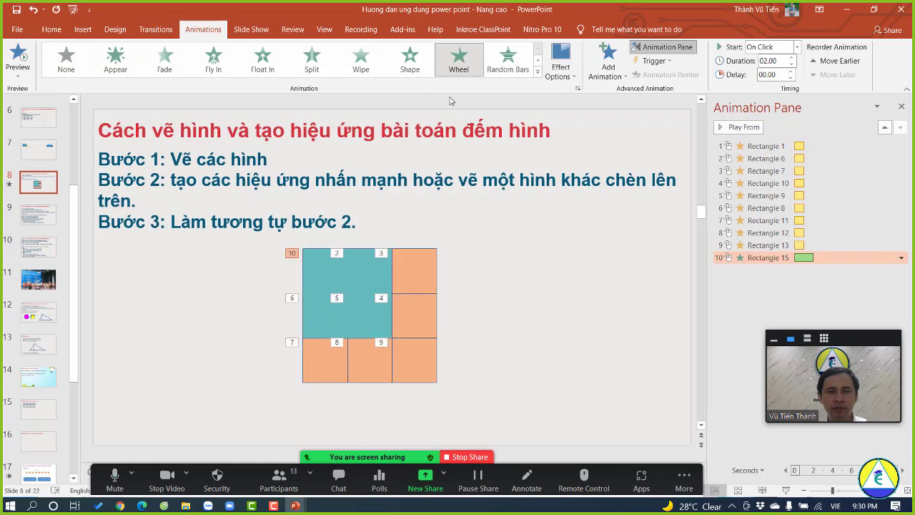
Duplicate the animated teal square and align the copy over the grid's upper-right four cells.
click(371, 289)
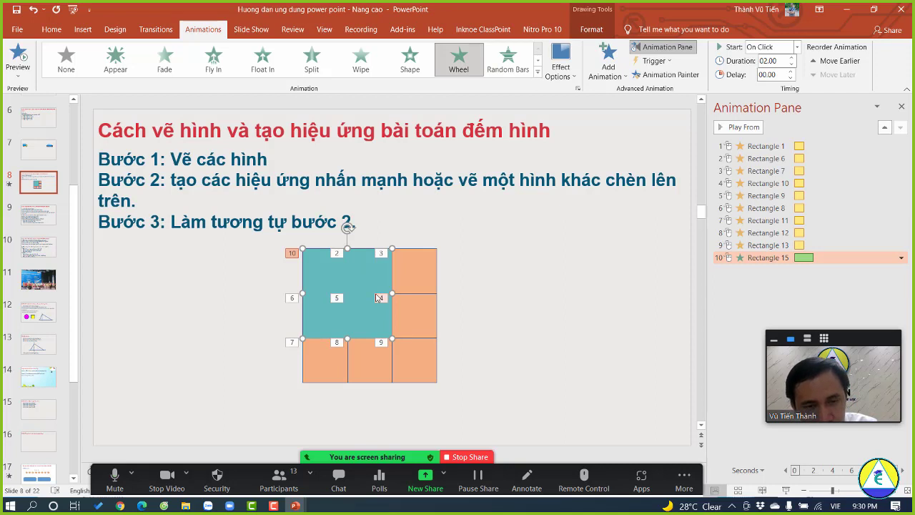
key(ctrl+d)
drag(369, 300, 408, 297)
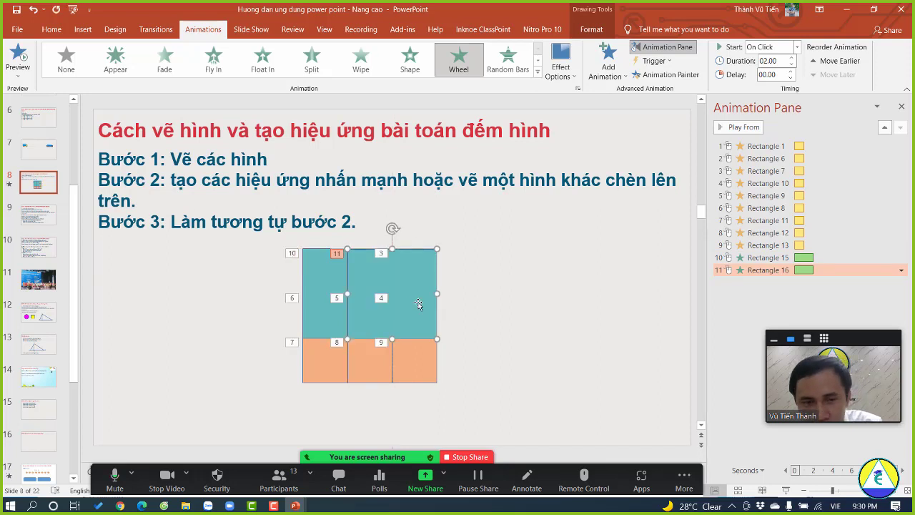
click(510, 301)
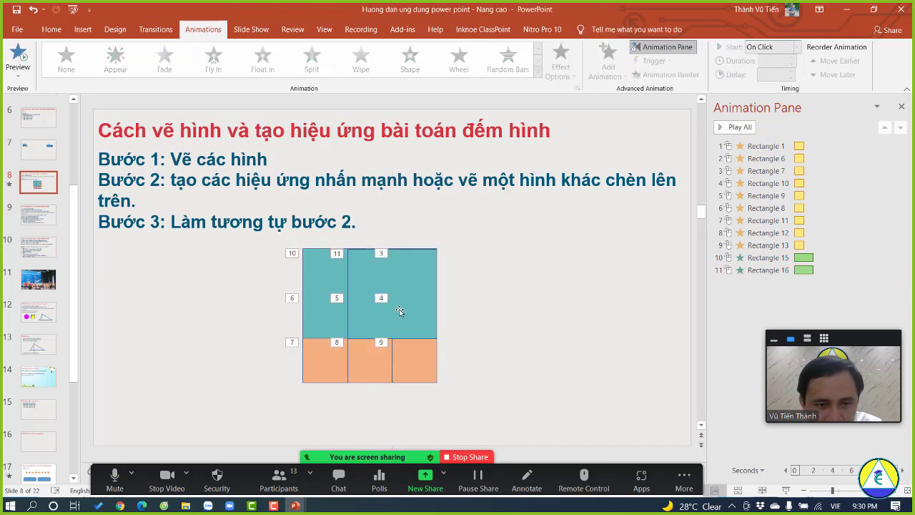
click(400, 307)
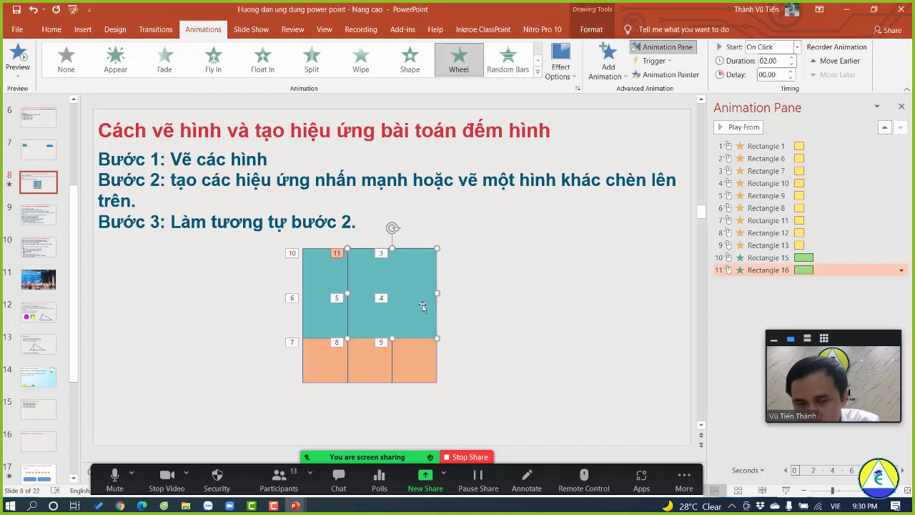
click(474, 305)
Fill the square over the grid's upper-right four cells with light green.
click(405, 301)
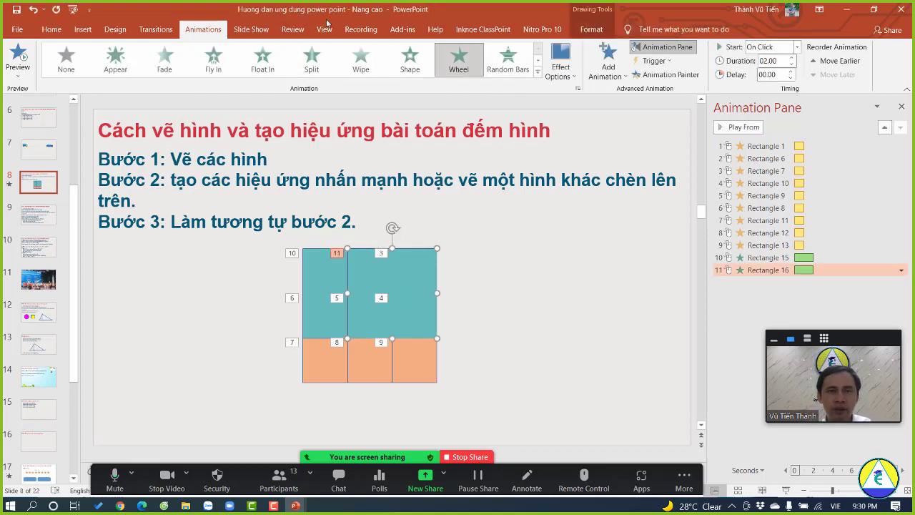
click(57, 33)
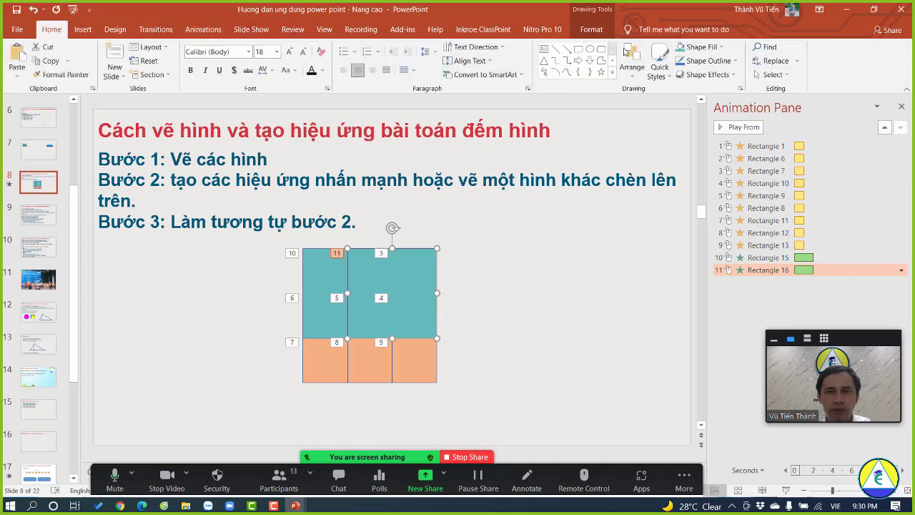
click(587, 33)
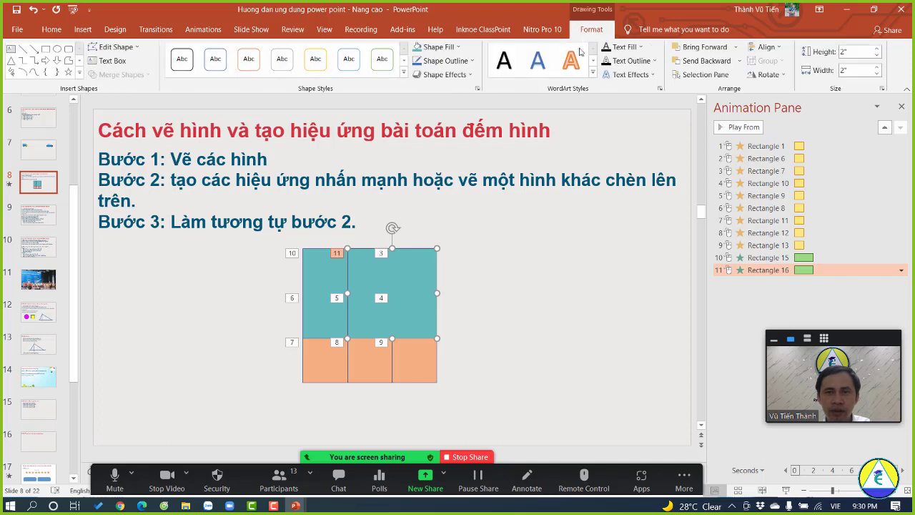
click(458, 48)
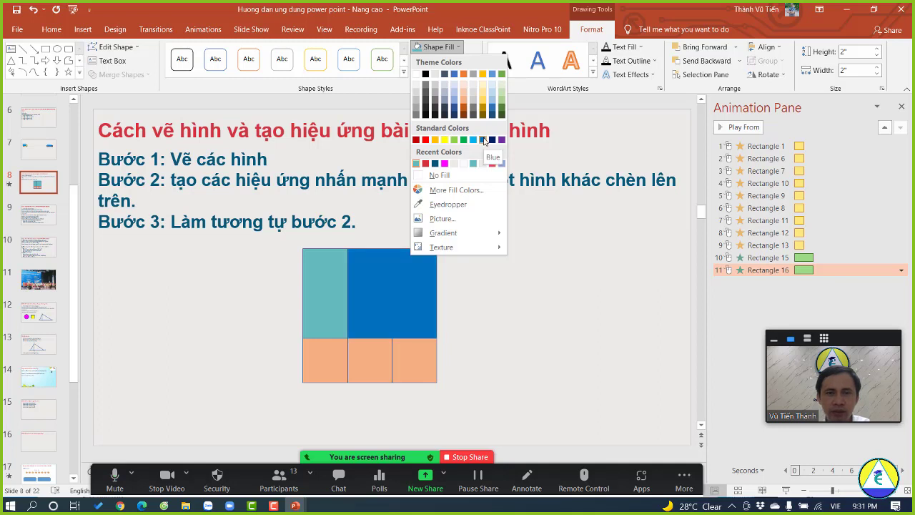
click(503, 106)
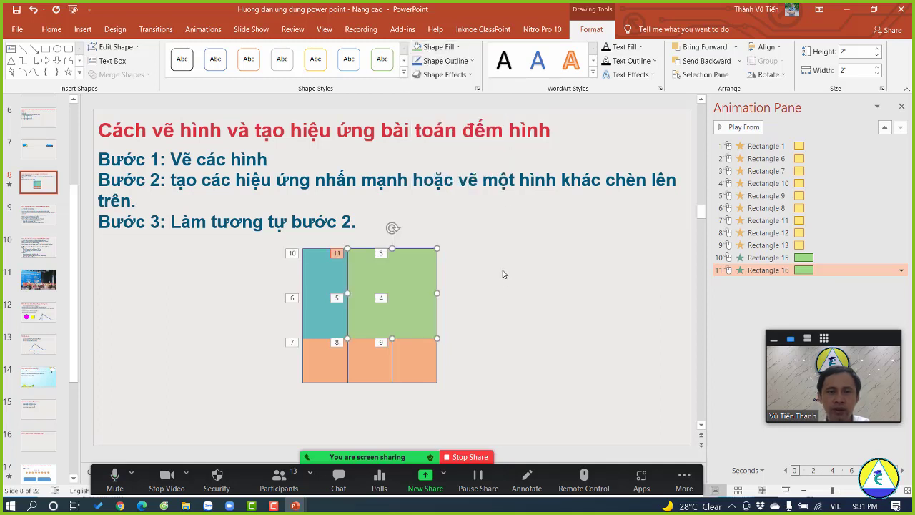
Play slide 8's animations through the teal and light green squares as a slide show and return to editing.
click(787, 491)
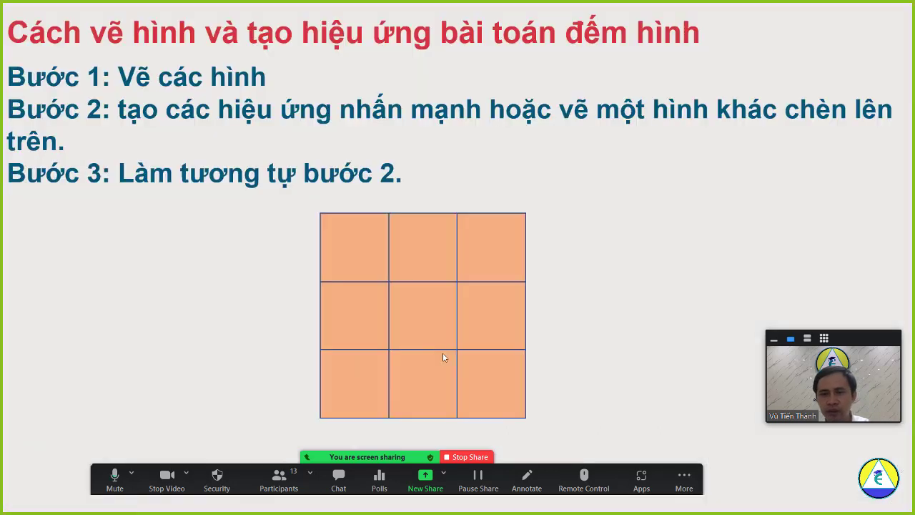
click(570, 308)
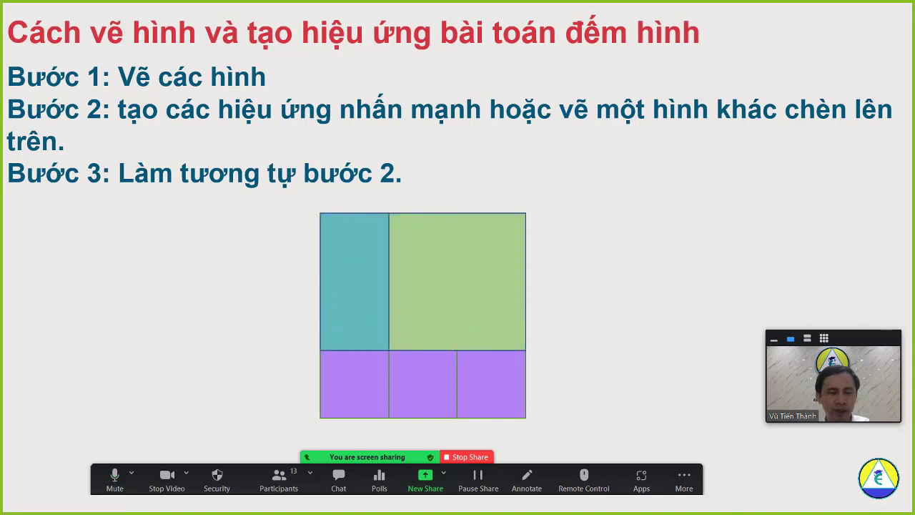
key(Escape)
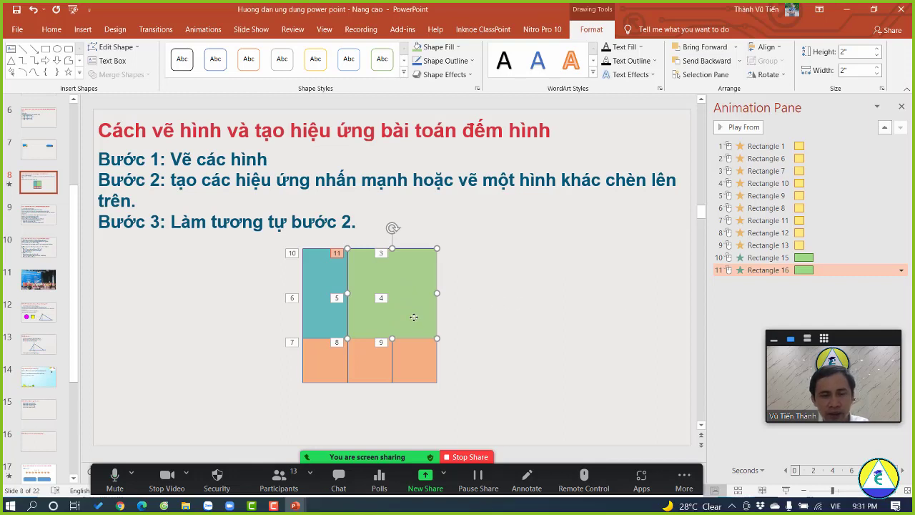
Duplicate the light green square and align the copy over the grid's lower-right four cells.
right_click(413, 317)
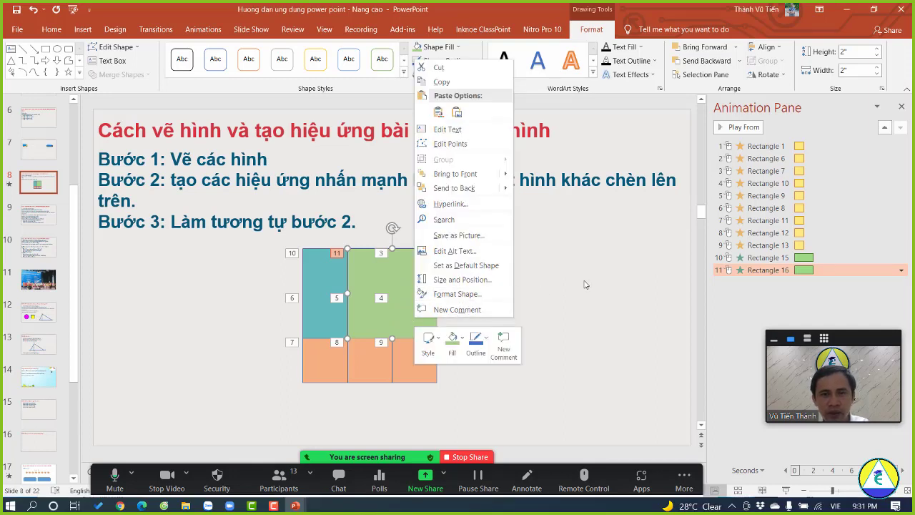
click(368, 319)
key(ctrl+d)
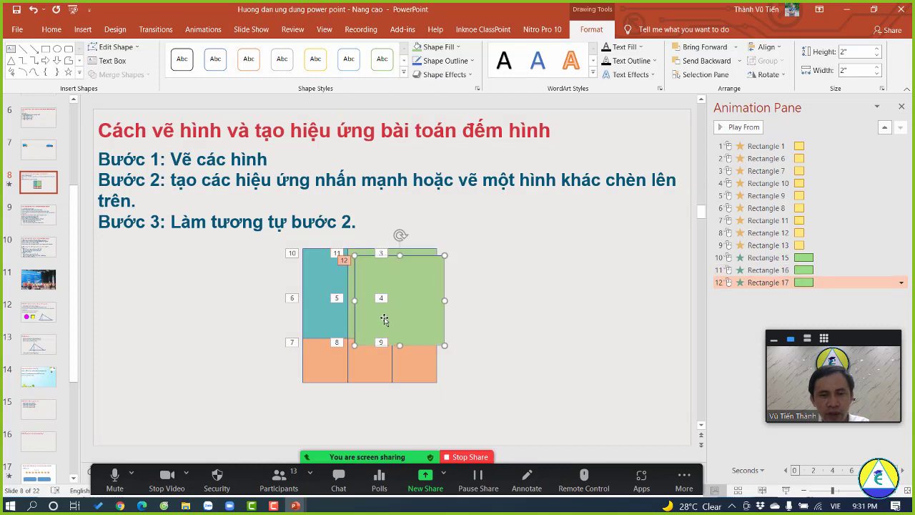
drag(383, 320, 384, 351)
click(480, 334)
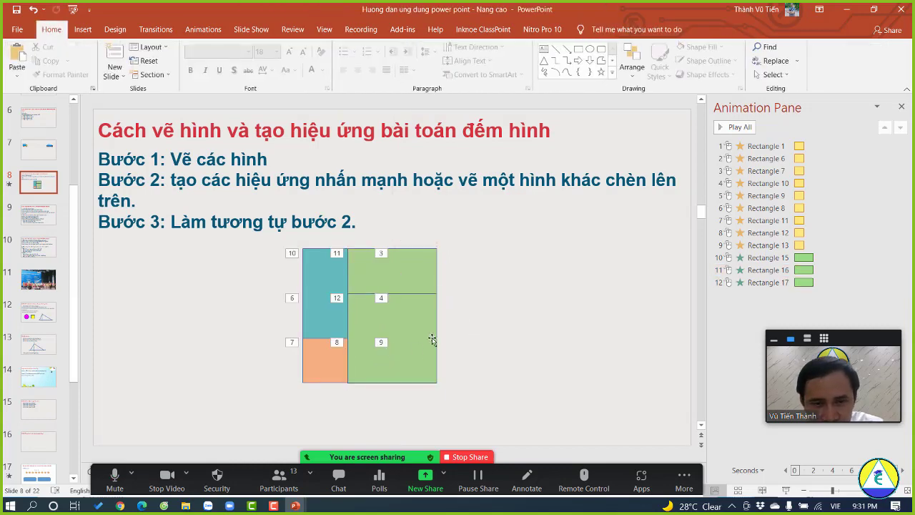
Fill the square over the grid's lower-right four cells with the recently used light grey.
click(410, 351)
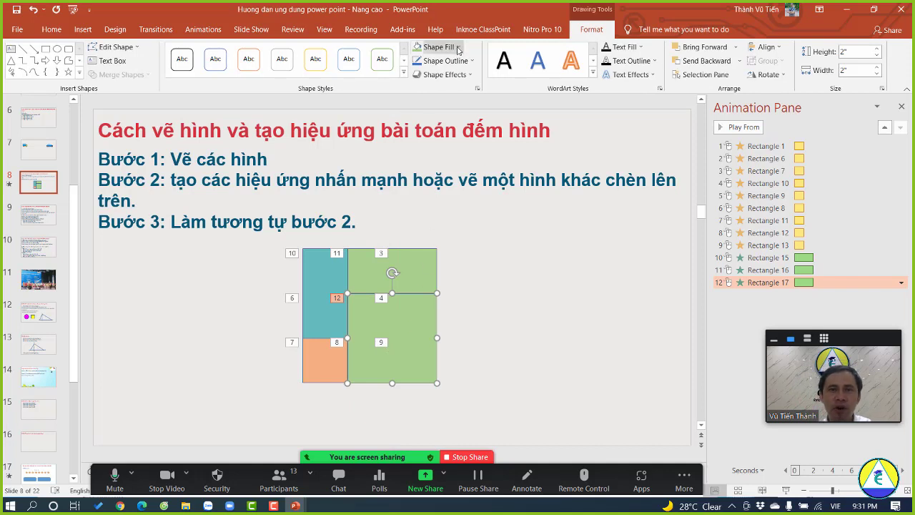
click(459, 47)
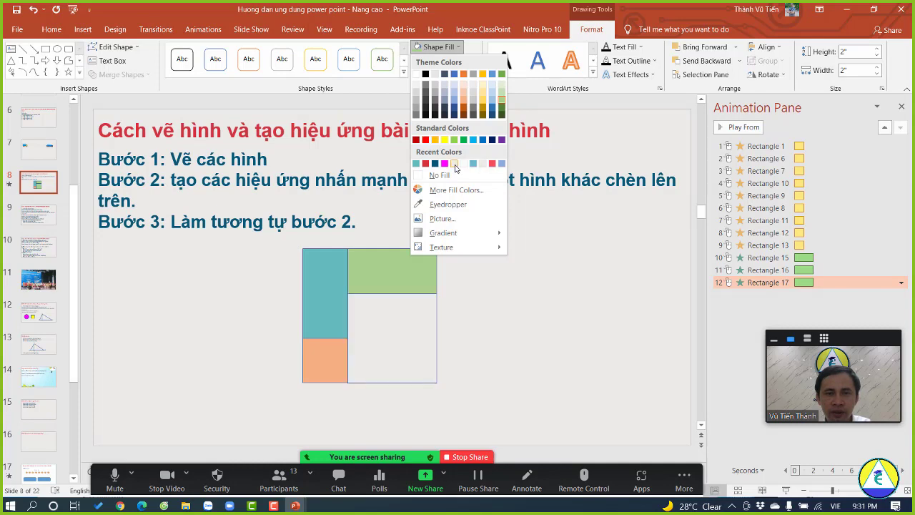
click(455, 164)
Duplicate the light grey square and align the copy over the grid's lower-left four cells.
click(405, 369)
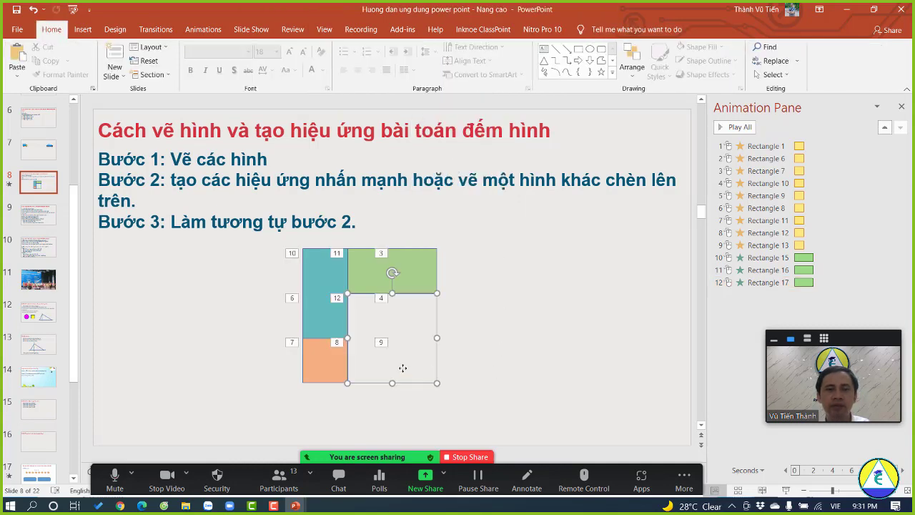
double_click(415, 368)
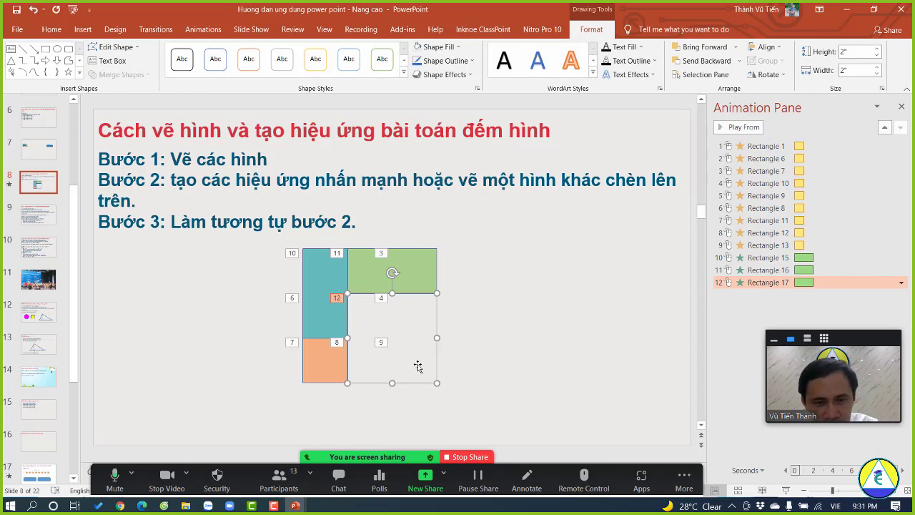
key(ctrl+d)
drag(413, 366, 346, 353)
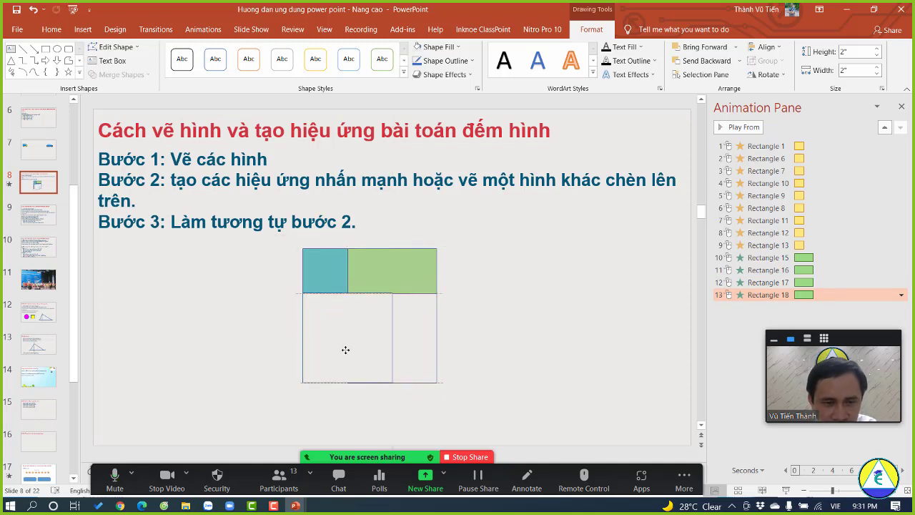
Fill the square over the grid's lower-left four cells with the recently used light blue.
click(458, 47)
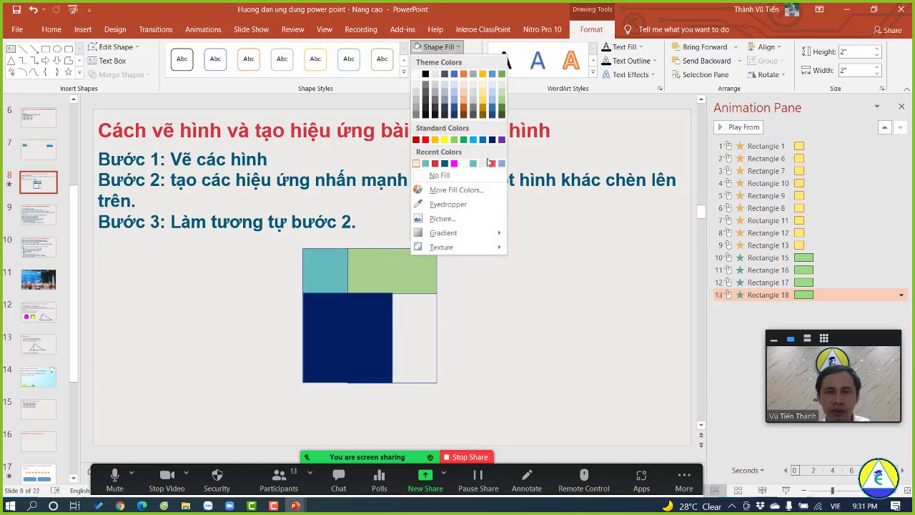
click(503, 165)
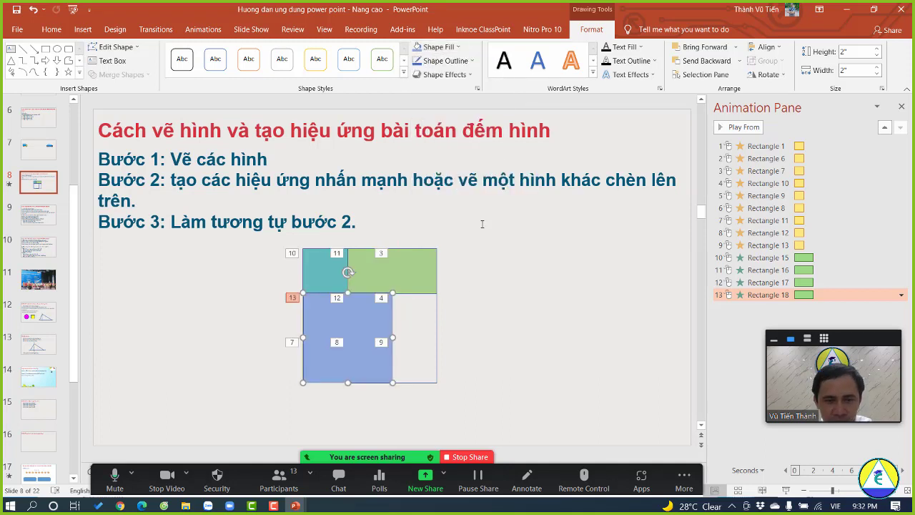
click(545, 348)
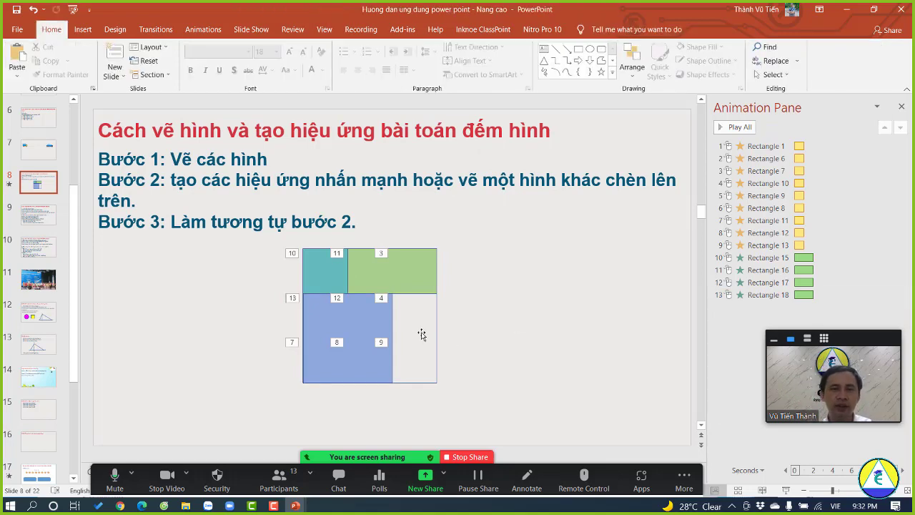
Play the full counting animation on slide 8 with all four coloured squares and return to editing.
click(786, 491)
click(613, 344)
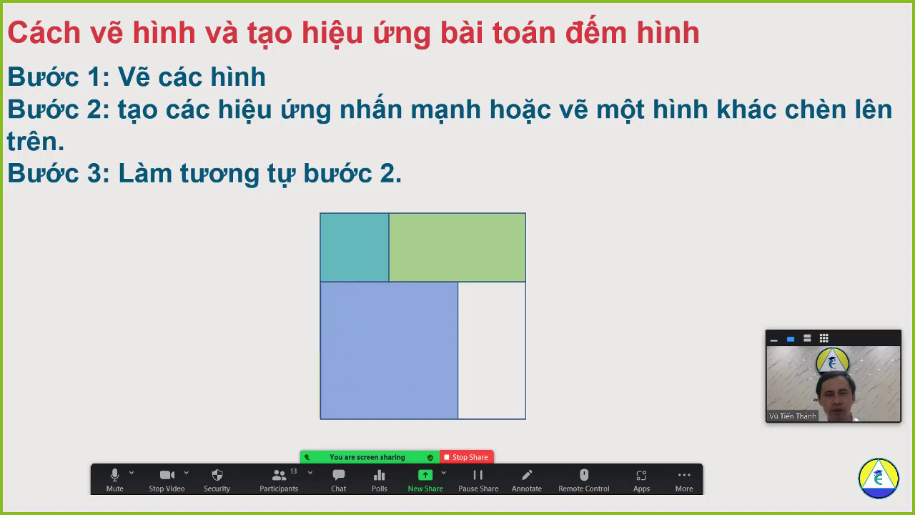
key(Escape)
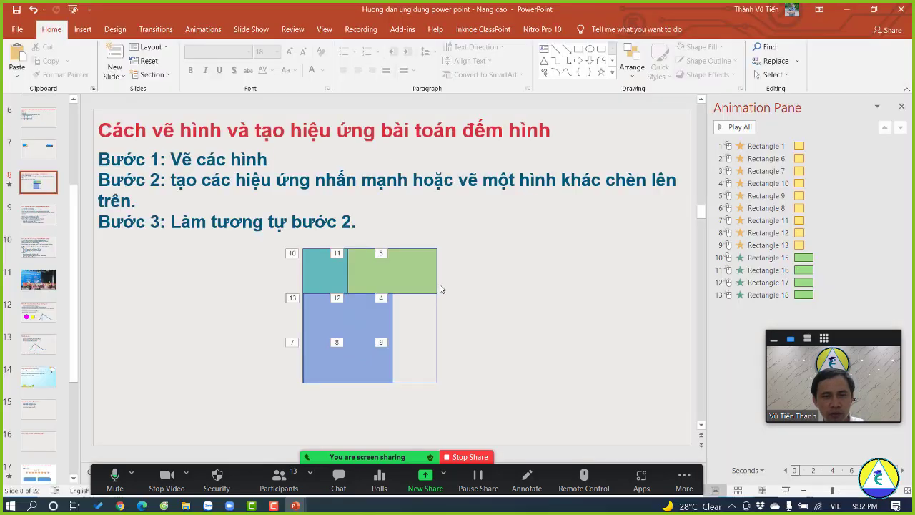
Draw a rectangle about 2.99" square covering the entire 3×3 grid.
click(115, 30)
click(83, 29)
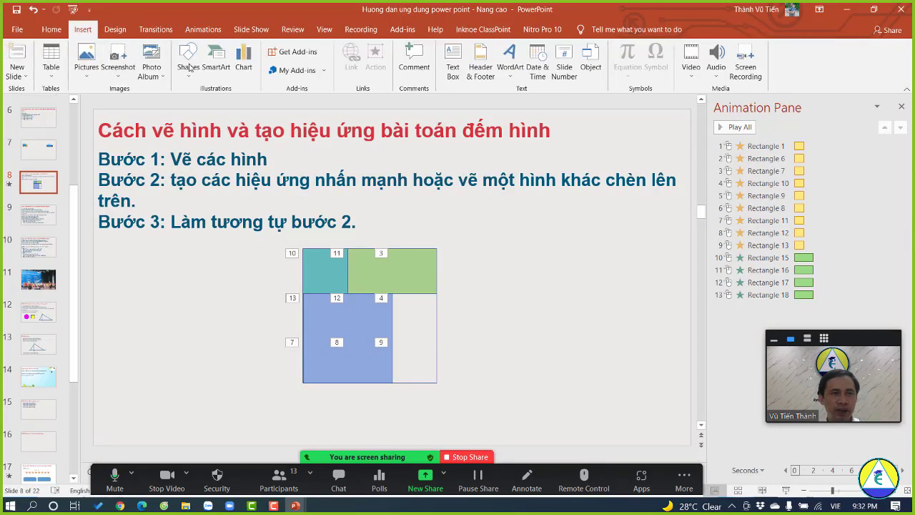
click(189, 65)
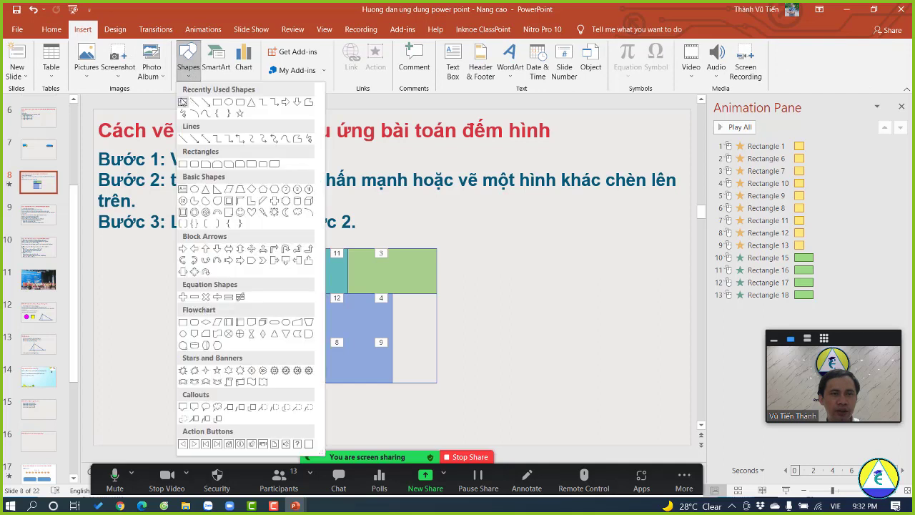
click(217, 103)
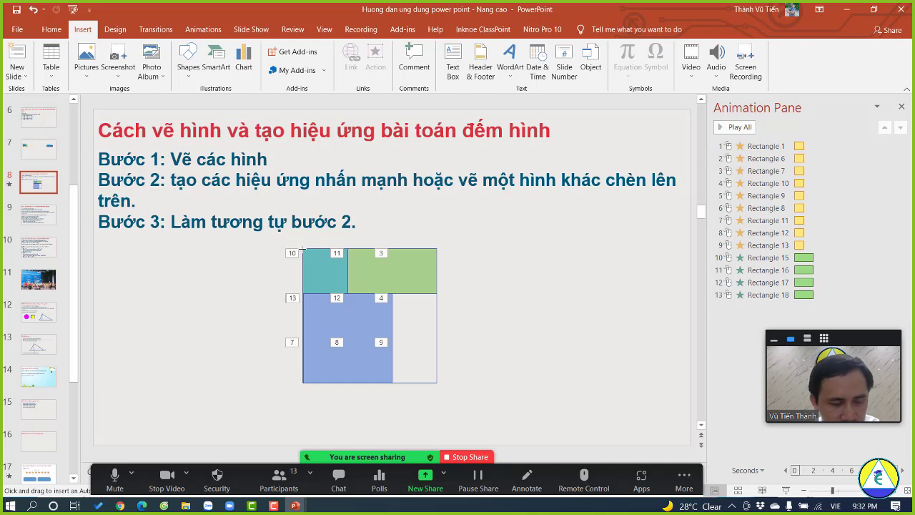
drag(303, 249, 436, 382)
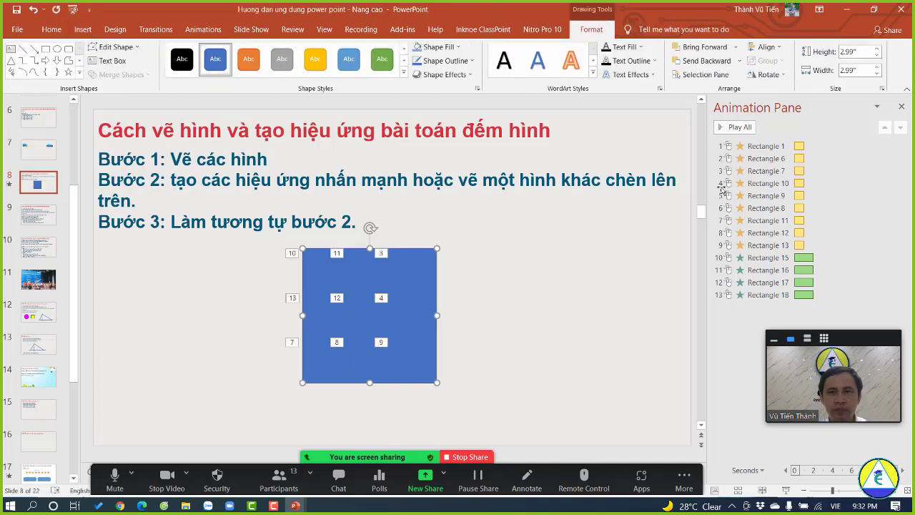
Set the new square's width and height to 3" each.
click(878, 68)
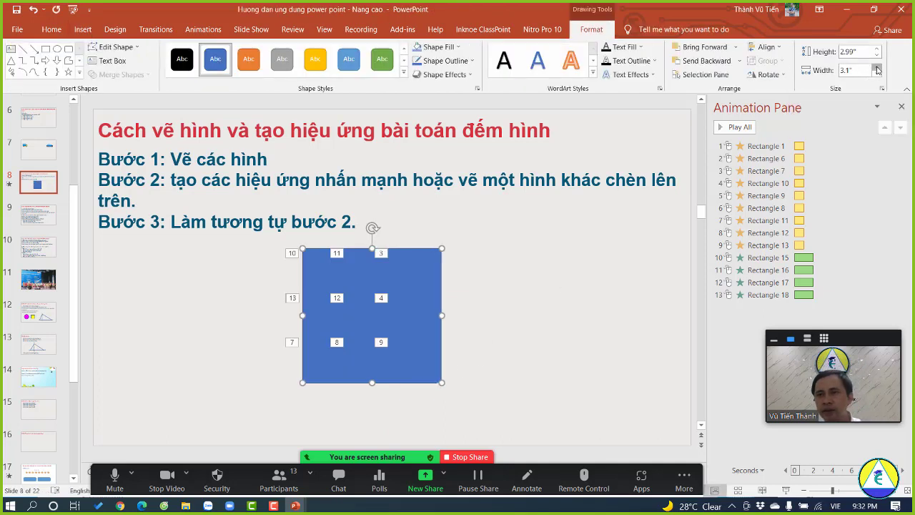
click(877, 73)
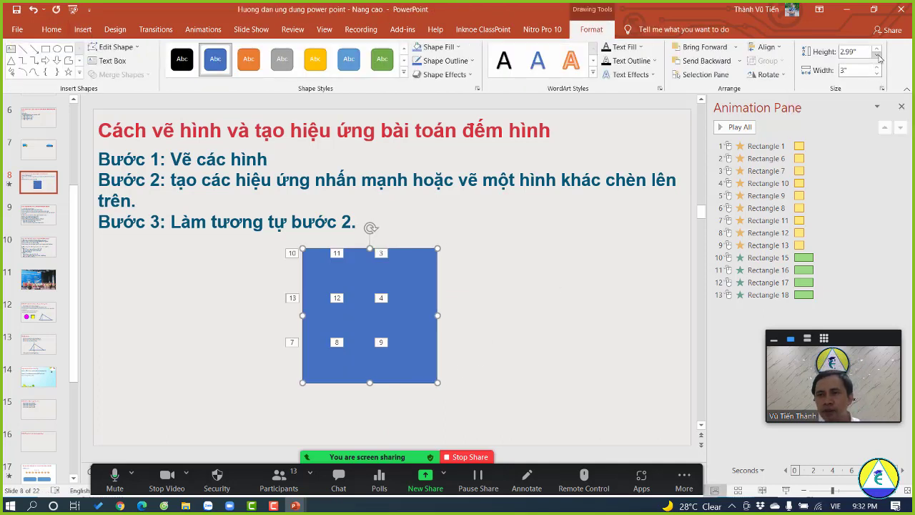
click(878, 55)
click(878, 55)
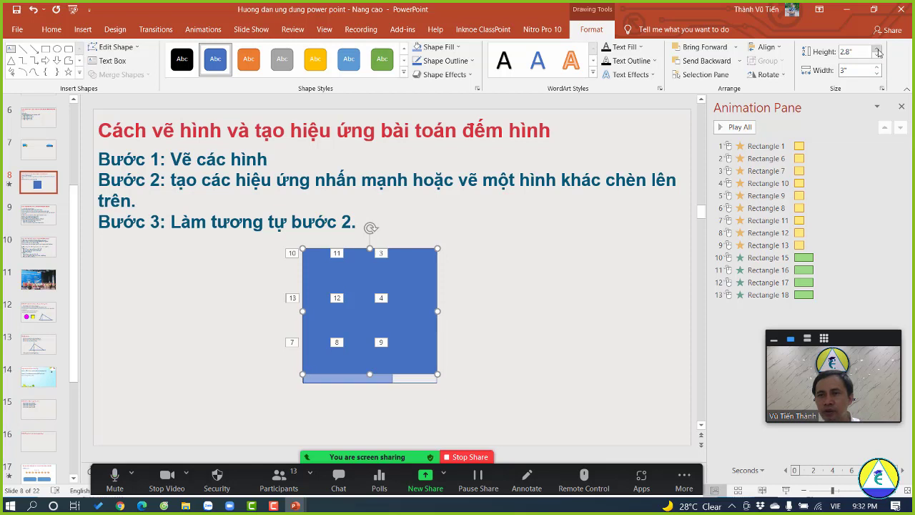
click(878, 48)
click(877, 48)
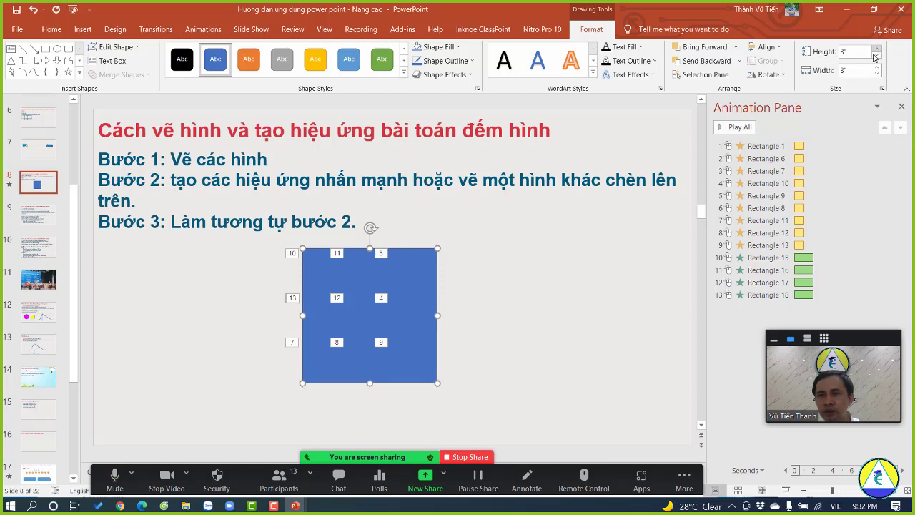
Fill the square over the whole grid with a lighter theme blue and apply the Wheel entrance animation to it.
click(511, 349)
click(403, 355)
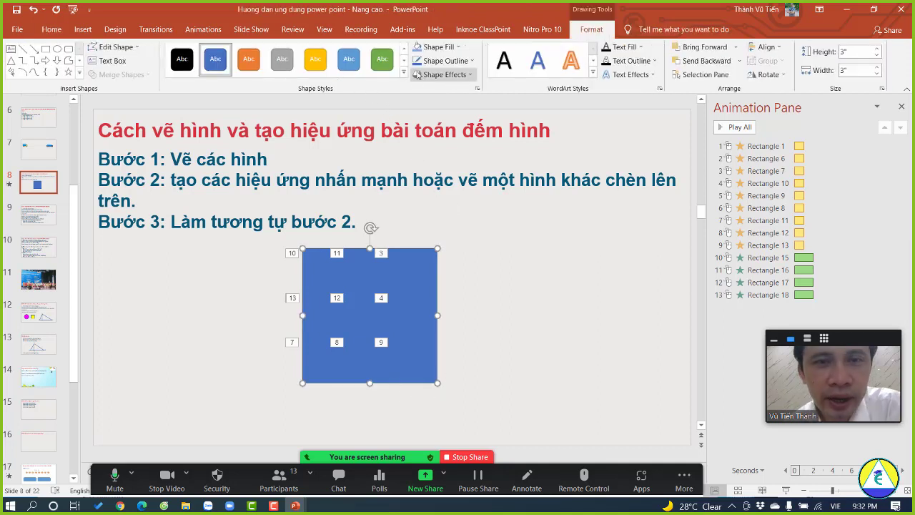
click(472, 63)
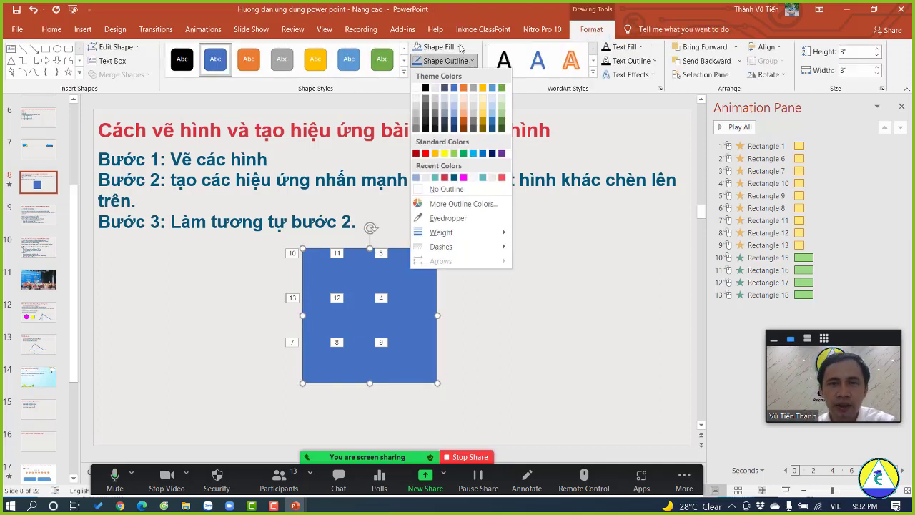
click(461, 47)
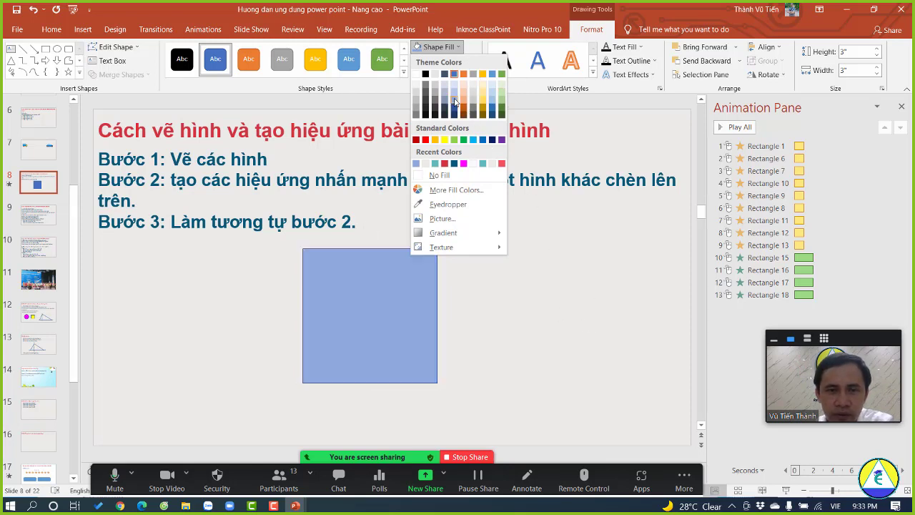
click(455, 102)
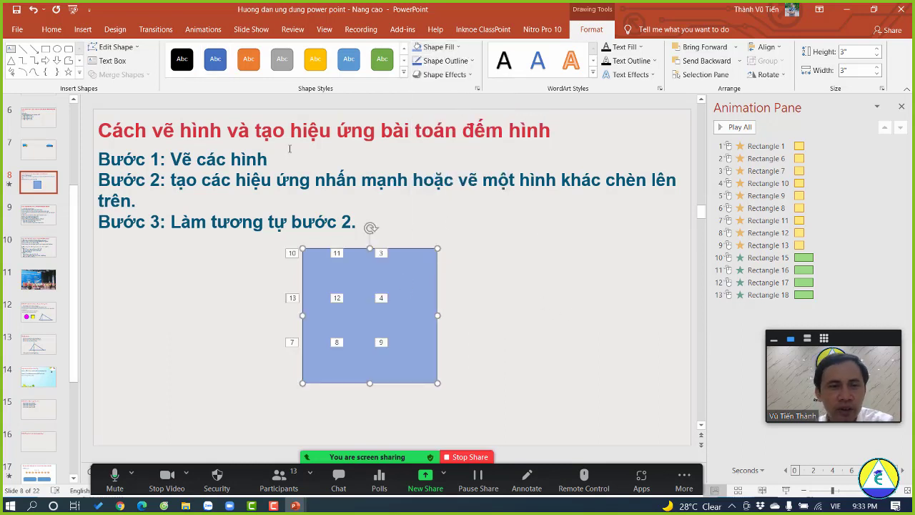
click(205, 30)
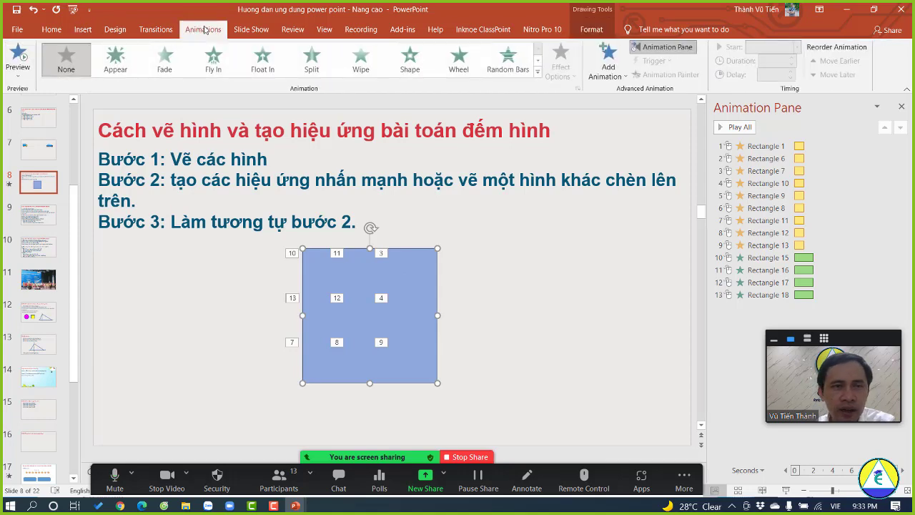
click(460, 63)
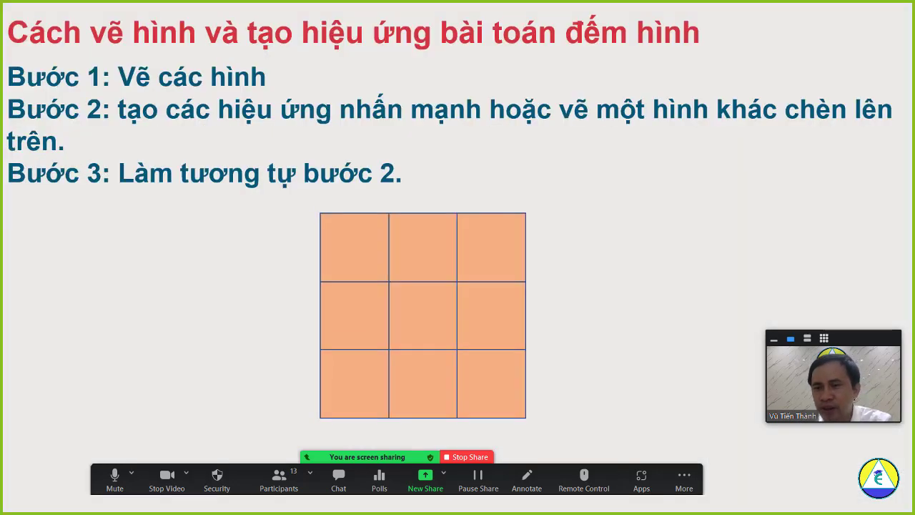
Play slide 8's counting animation through to the large square covering the whole grid.
click(786, 490)
click(616, 329)
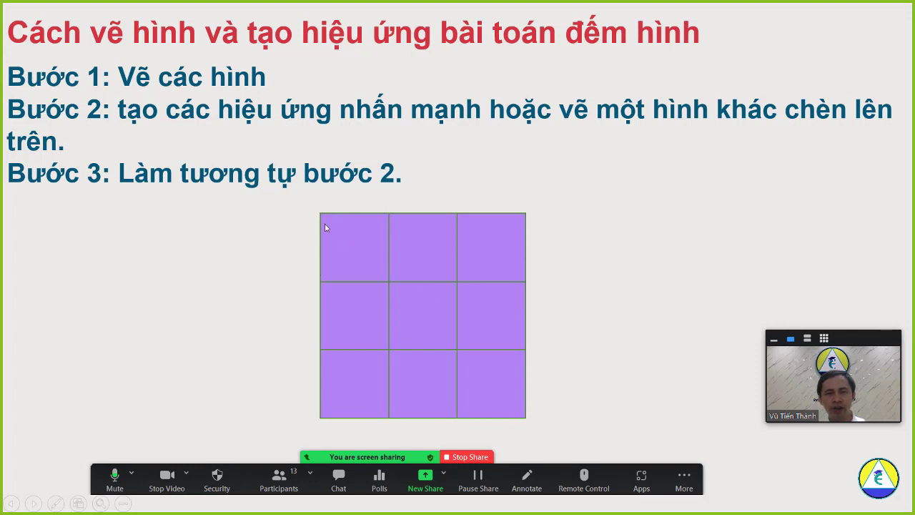
click(266, 239)
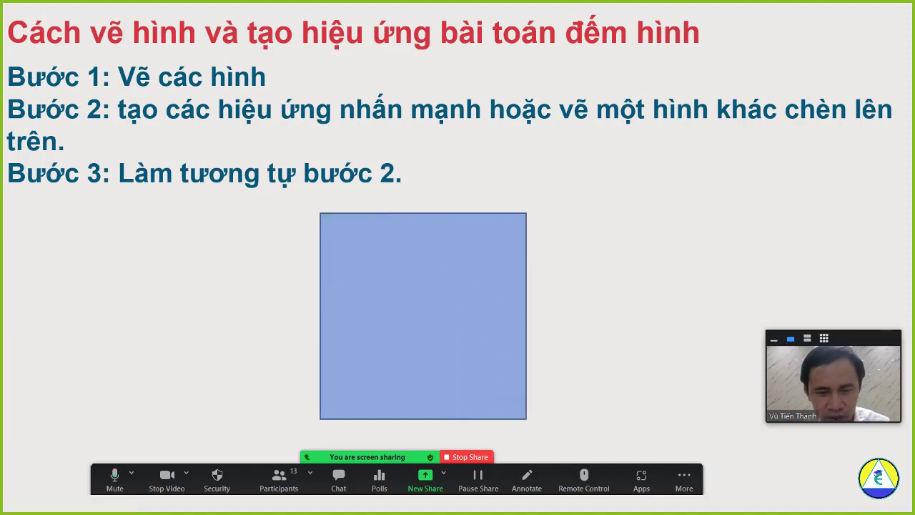
Stop and restart sharing the entire screen in the Zoom meeting, and return to editing slide 8 with the large square selected.
click(480, 459)
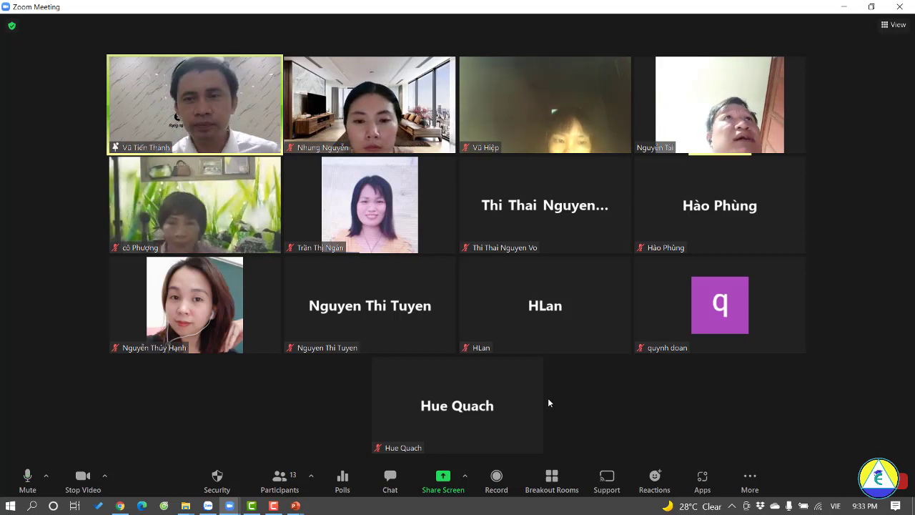
click(455, 488)
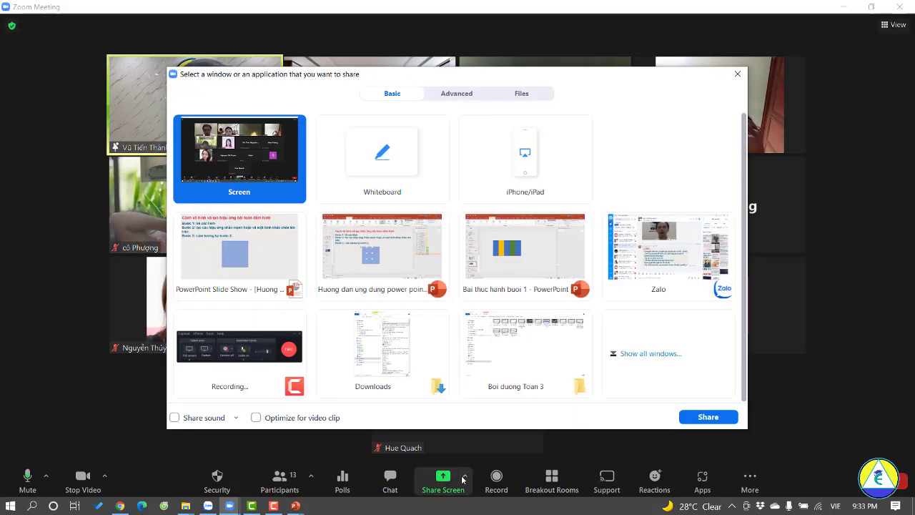
click(711, 417)
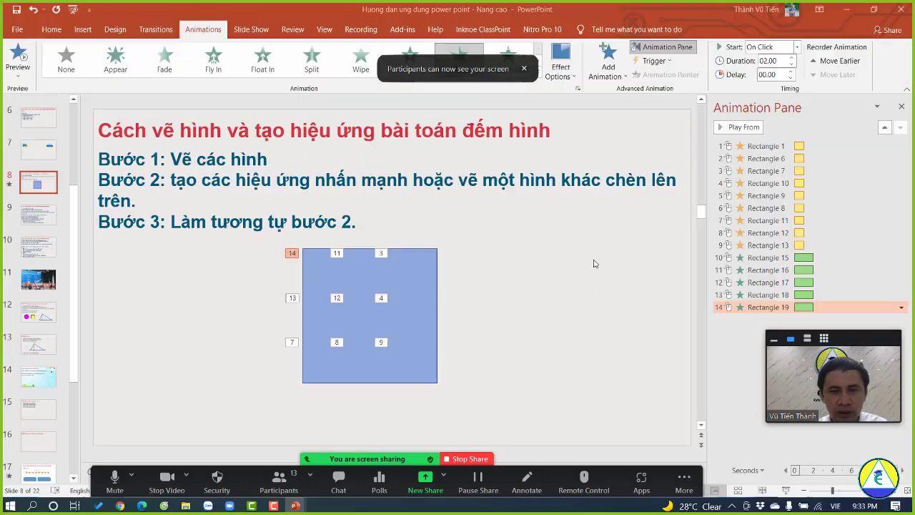
key(Escape)
click(419, 323)
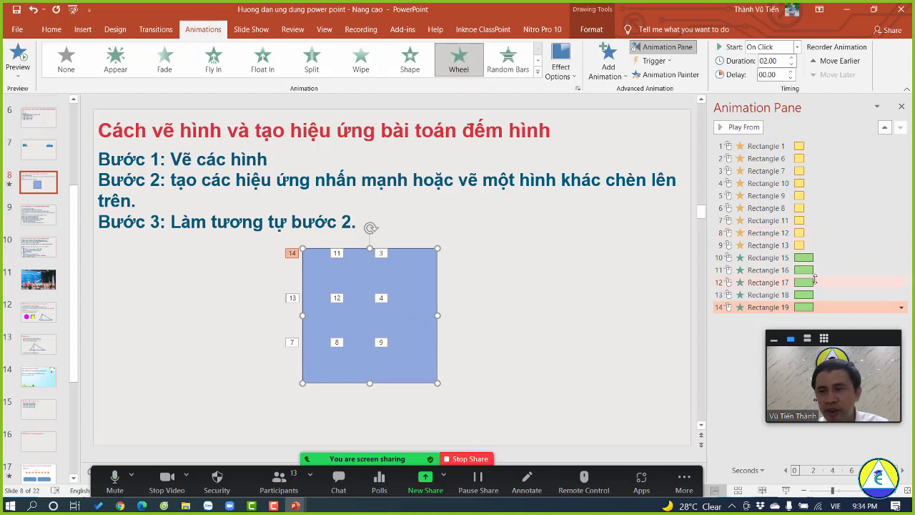
Add a Zoom exit effect to Rectangle 15 and place it directly after that shape's entrance in the animation order.
click(775, 257)
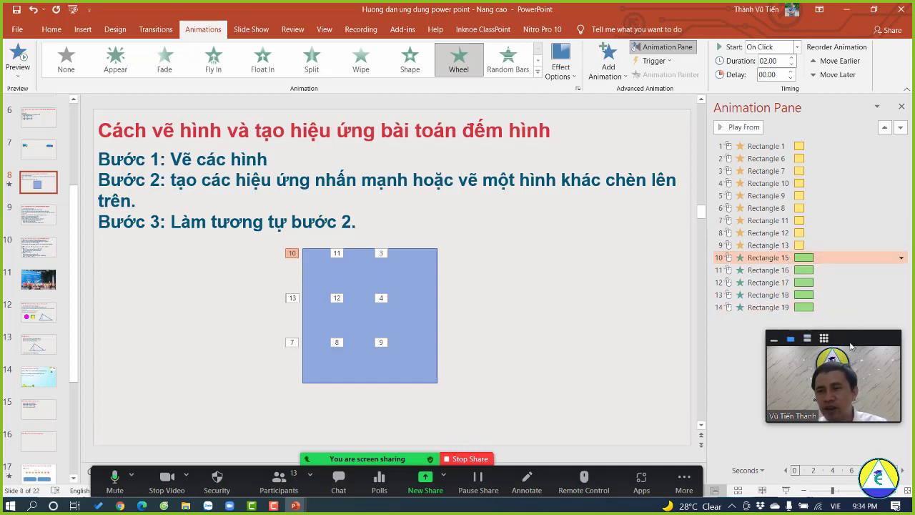
drag(850, 346, 861, 16)
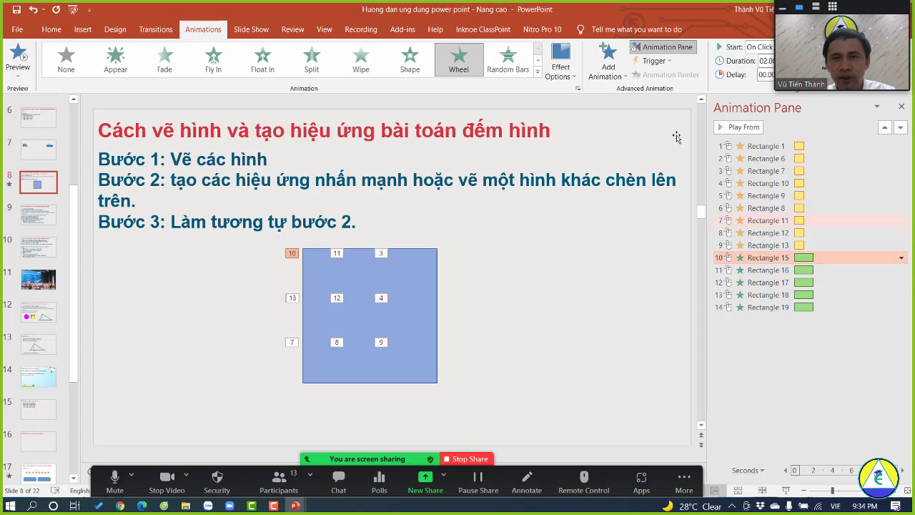
click(612, 73)
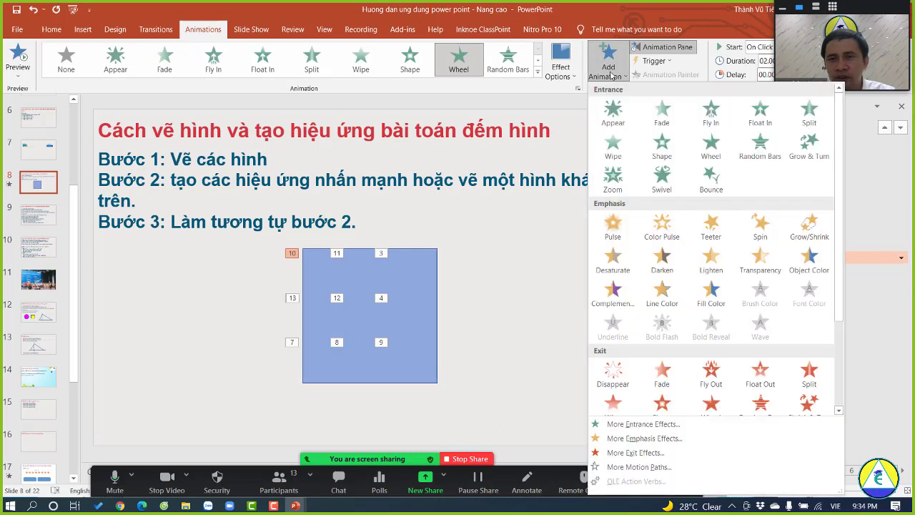
click(635, 453)
drag(487, 123, 623, 99)
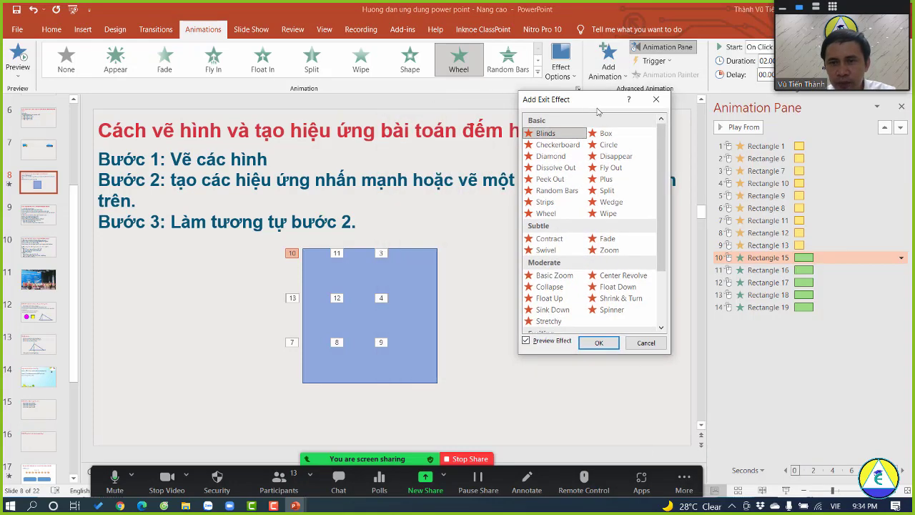
click(622, 251)
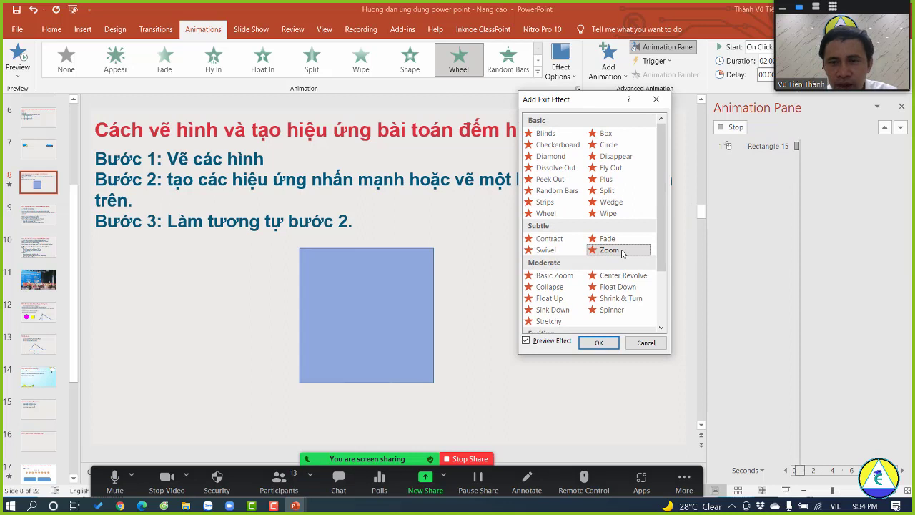
click(600, 343)
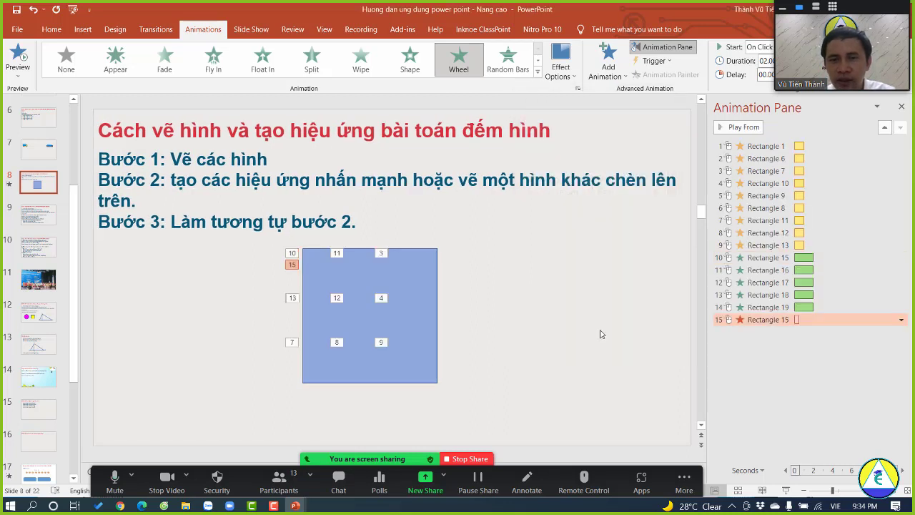
drag(762, 319, 767, 270)
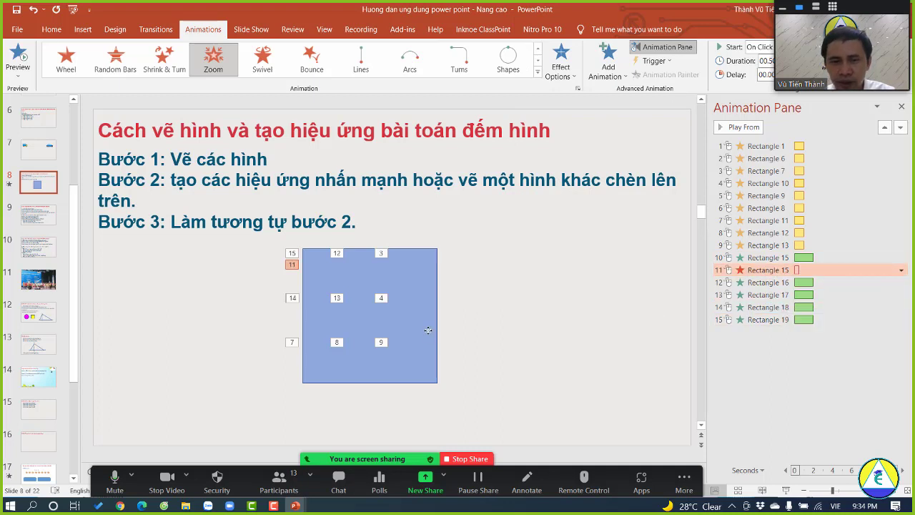
Move the large blue square off the grid and give Rectangle 16 a Zoom exit effect ordered directly after its entrance.
drag(428, 330, 589, 371)
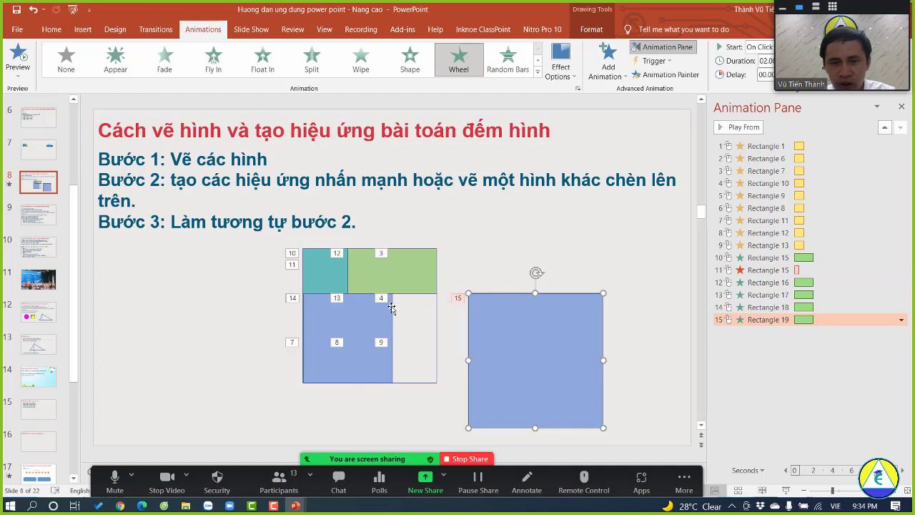
click(757, 286)
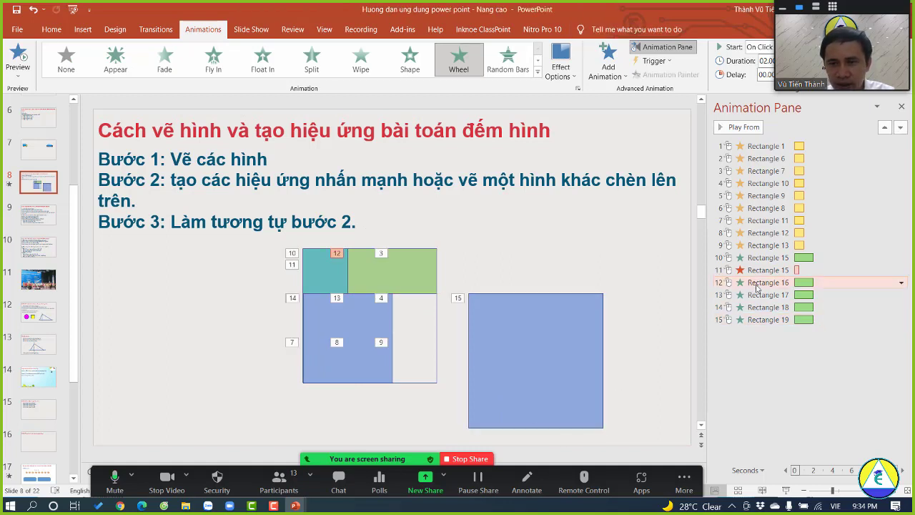
click(610, 71)
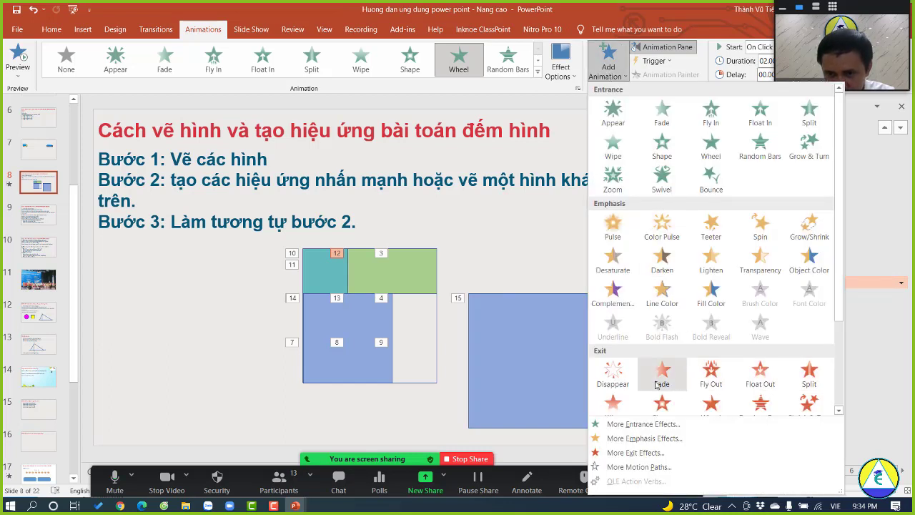
click(637, 453)
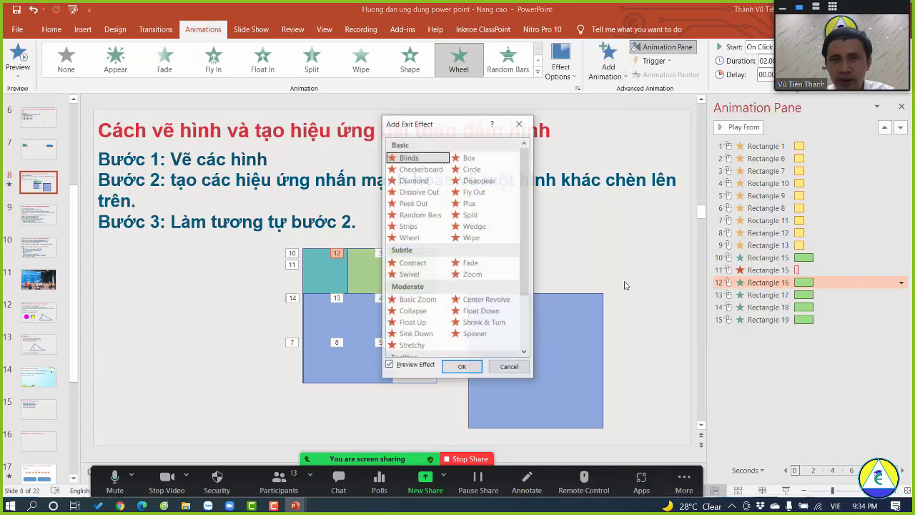
click(473, 275)
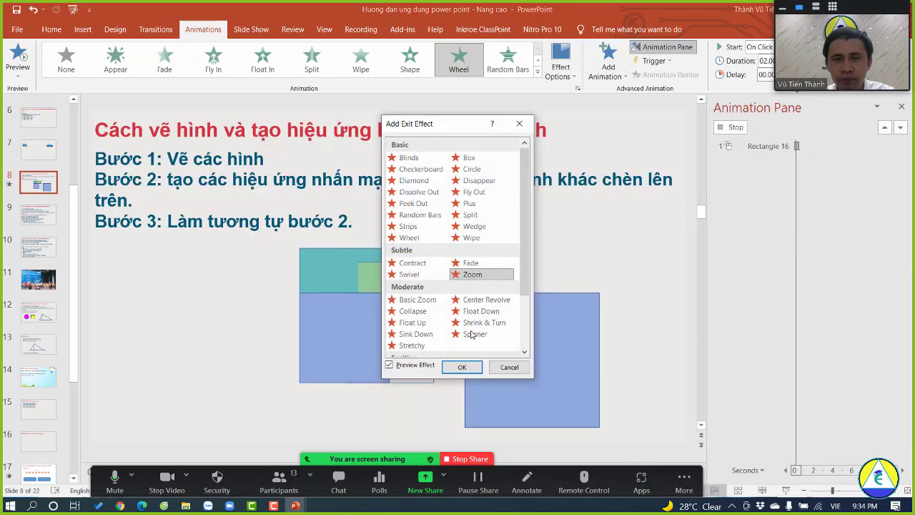
click(462, 367)
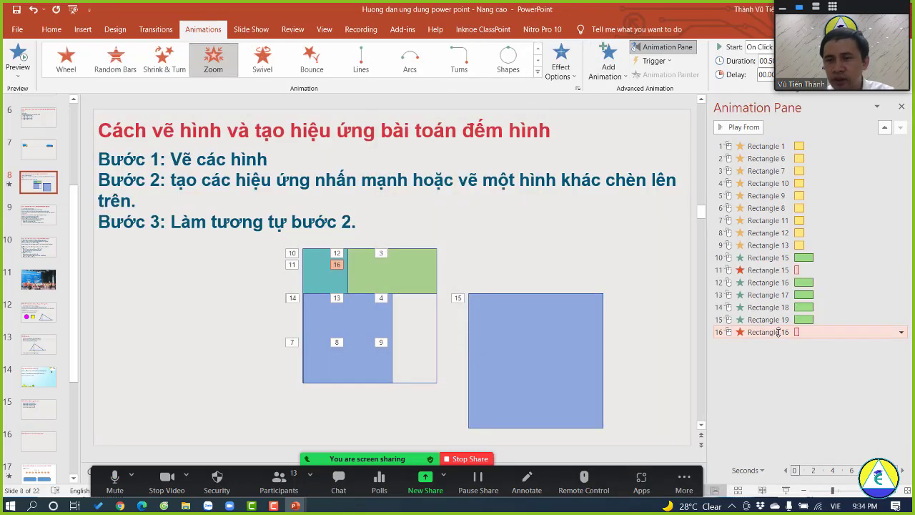
drag(781, 331, 783, 291)
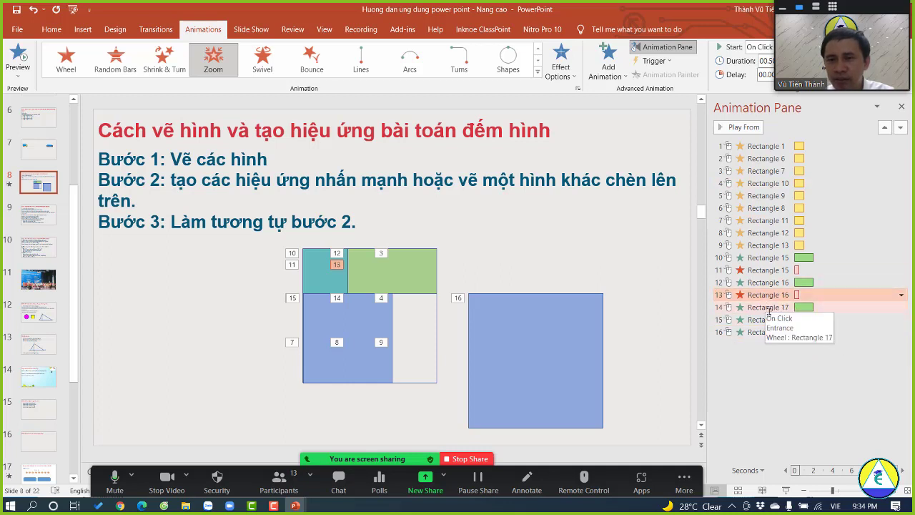
Add a Zoom exit effect to Rectangle 17 and place it directly after that shape's entrance in the animation order.
click(776, 307)
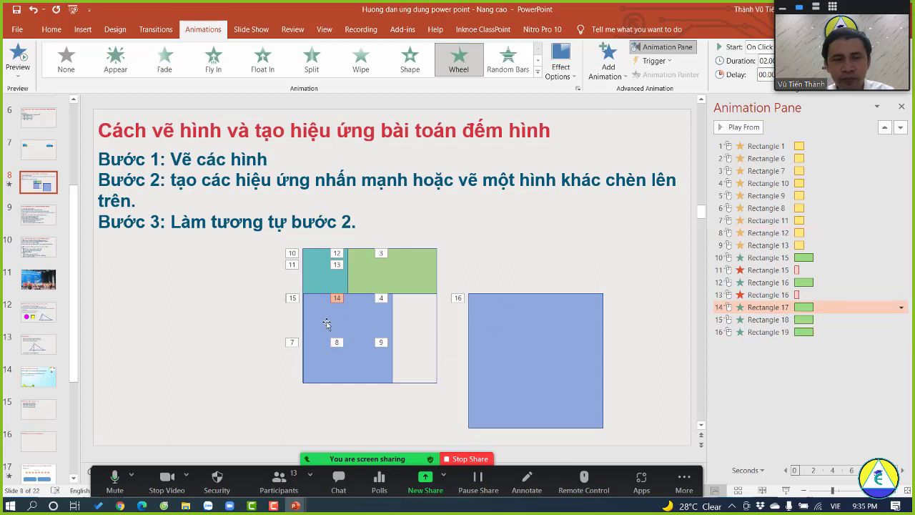
click(414, 331)
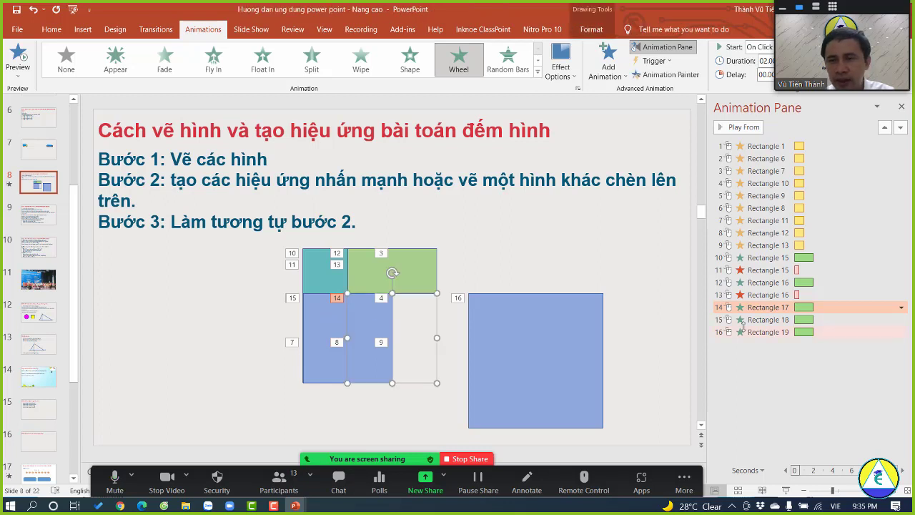
click(562, 71)
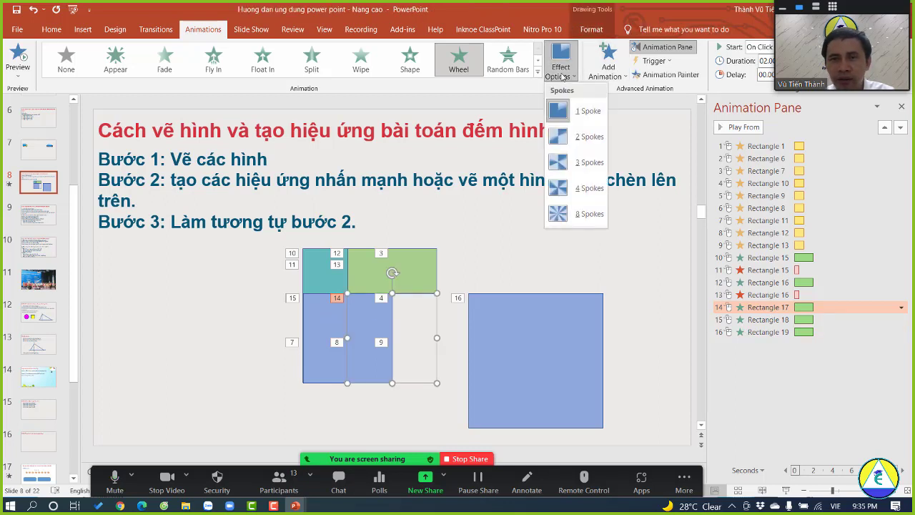
click(620, 65)
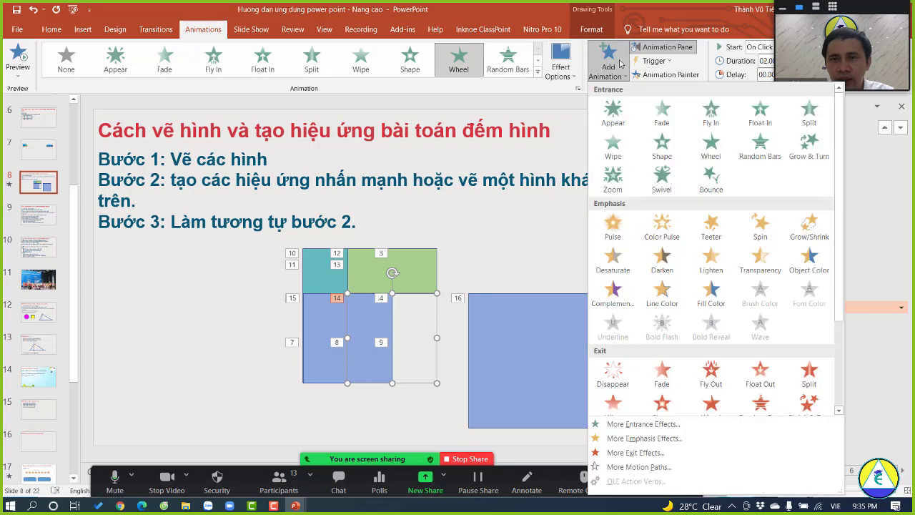
click(664, 453)
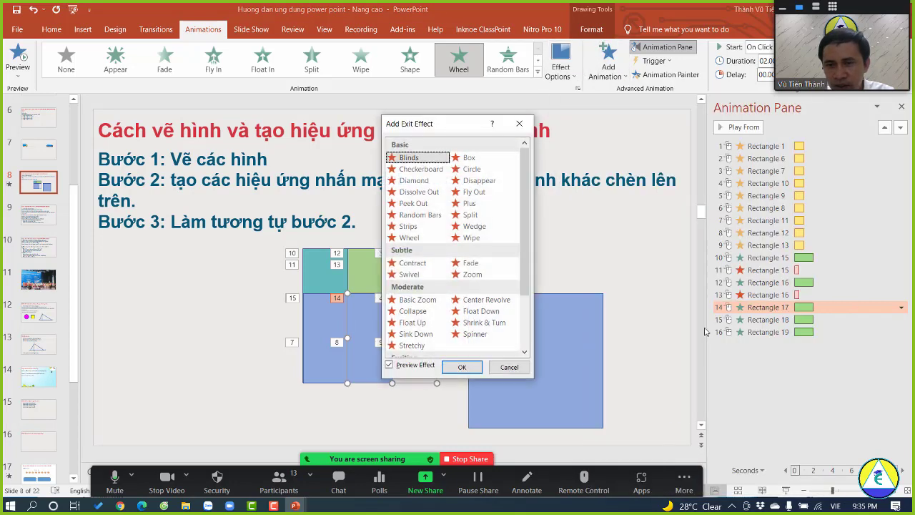
click(474, 275)
click(462, 367)
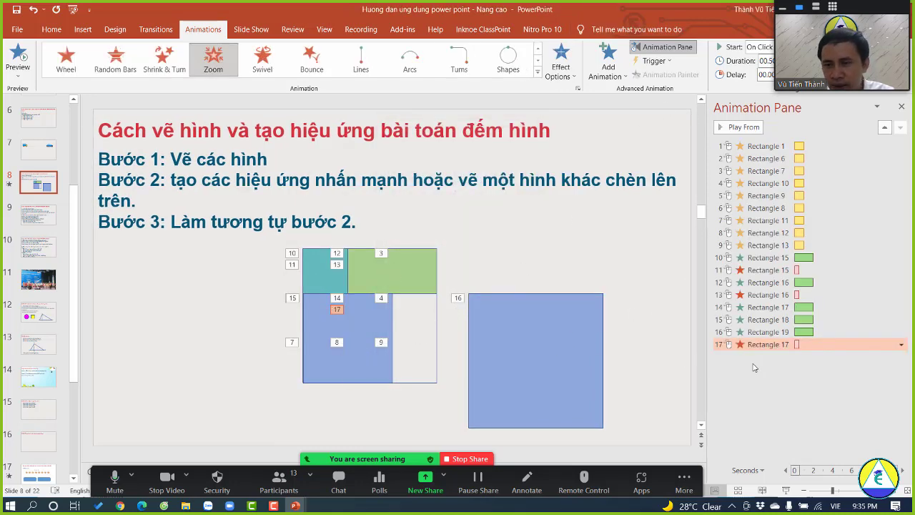
drag(768, 349, 785, 332)
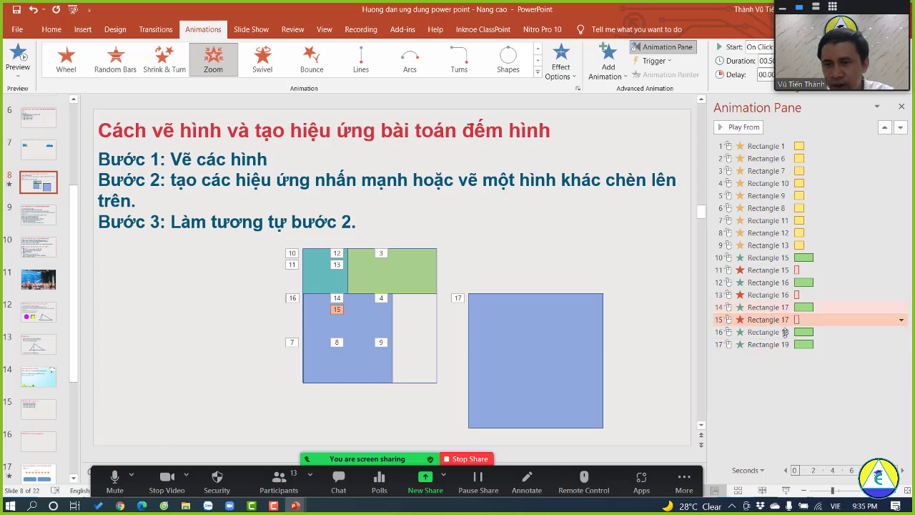
Give Rectangle 18 a Fade exit effect and order it directly after that shape's entrance, ahead of Rectangle 19.
click(774, 332)
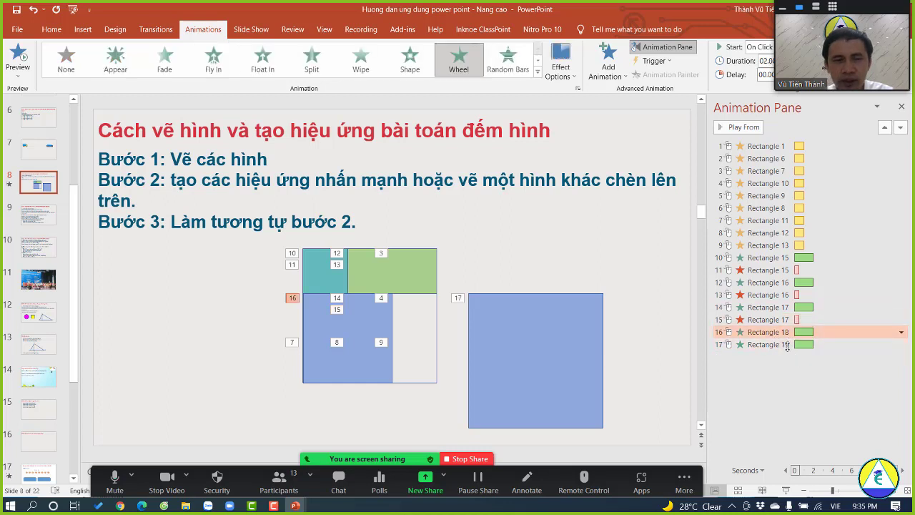
click(609, 60)
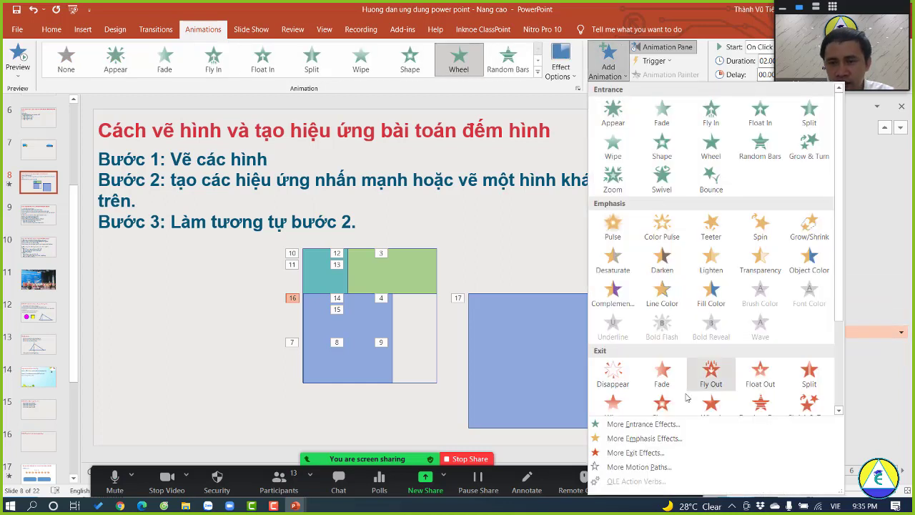
click(669, 453)
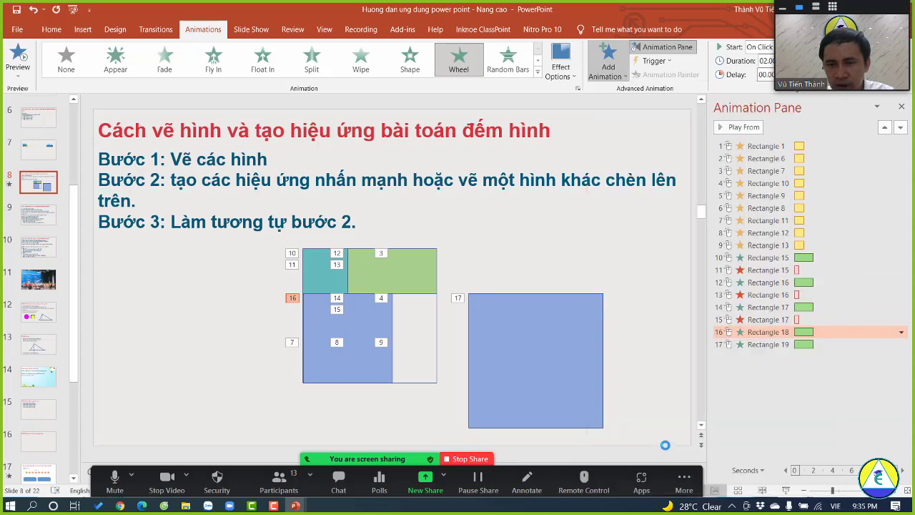
click(470, 262)
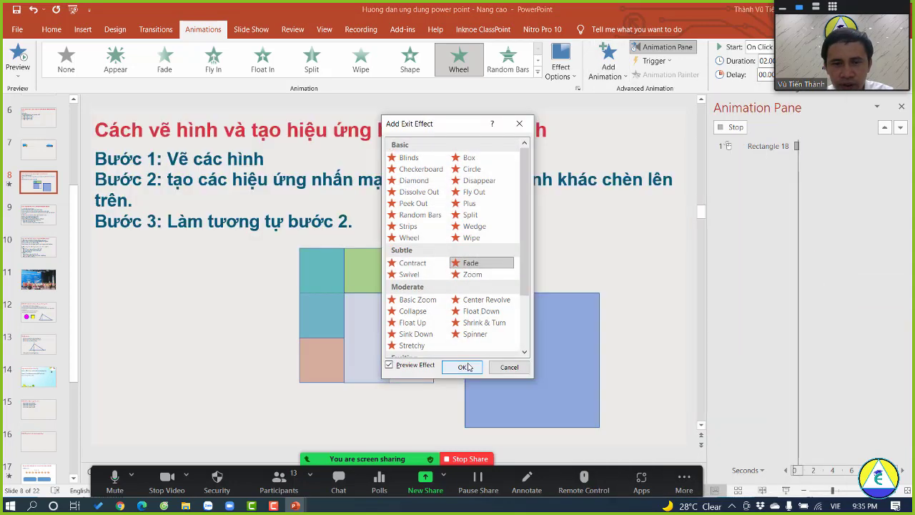
click(462, 367)
click(530, 371)
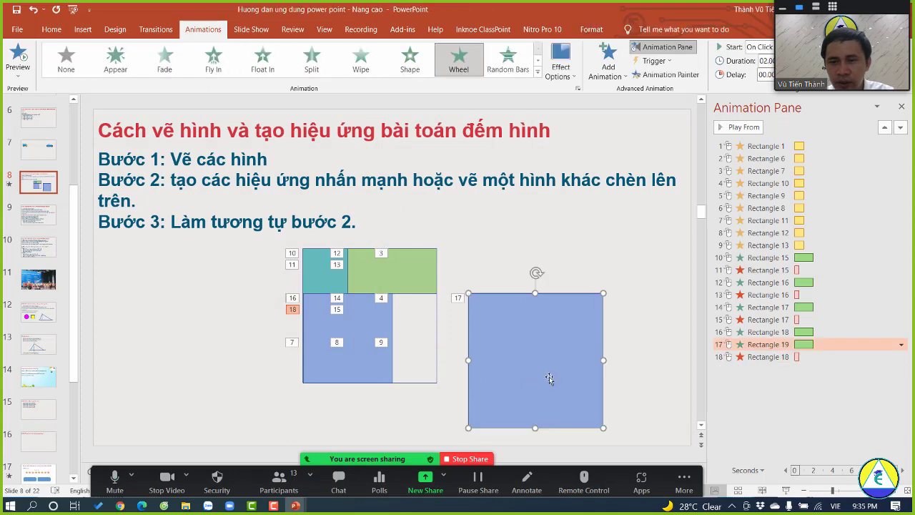
drag(769, 358, 769, 341)
Move the large blue square back over the whole grid and add a Fade exit effect to it.
drag(526, 369, 360, 321)
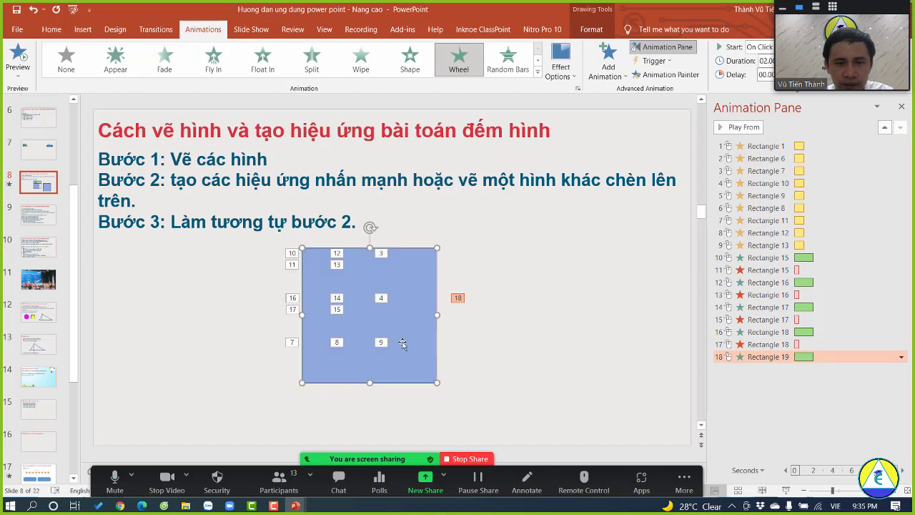
click(497, 366)
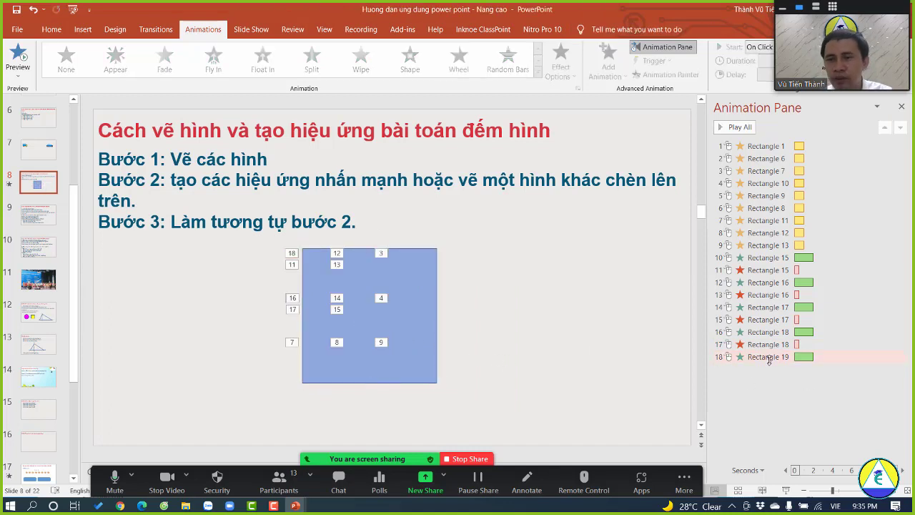
click(414, 336)
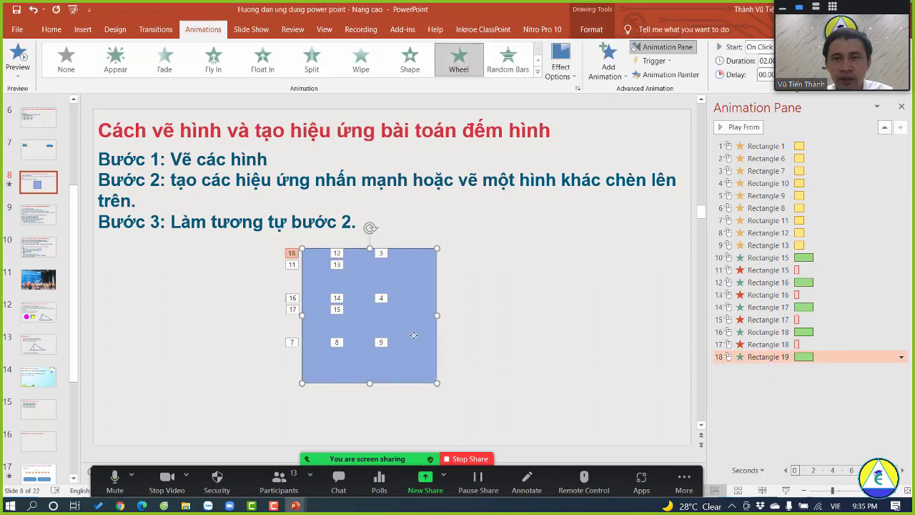
click(608, 68)
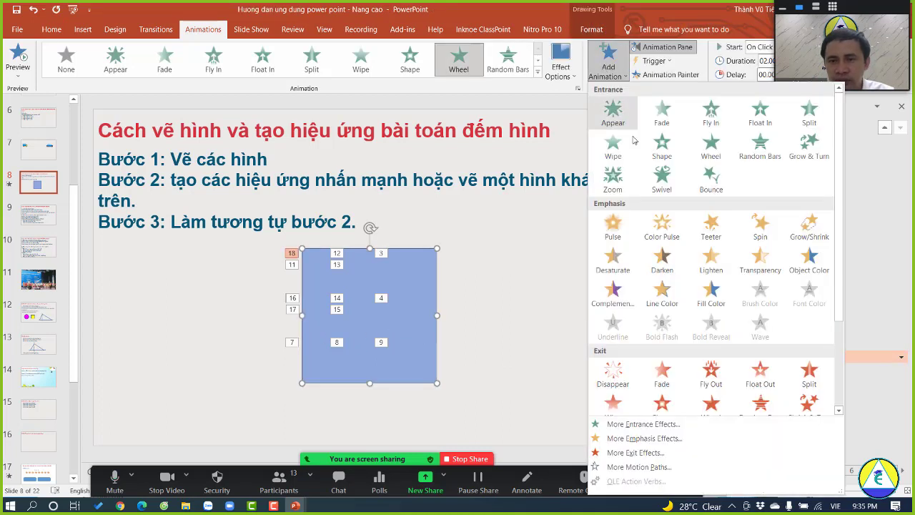
click(658, 378)
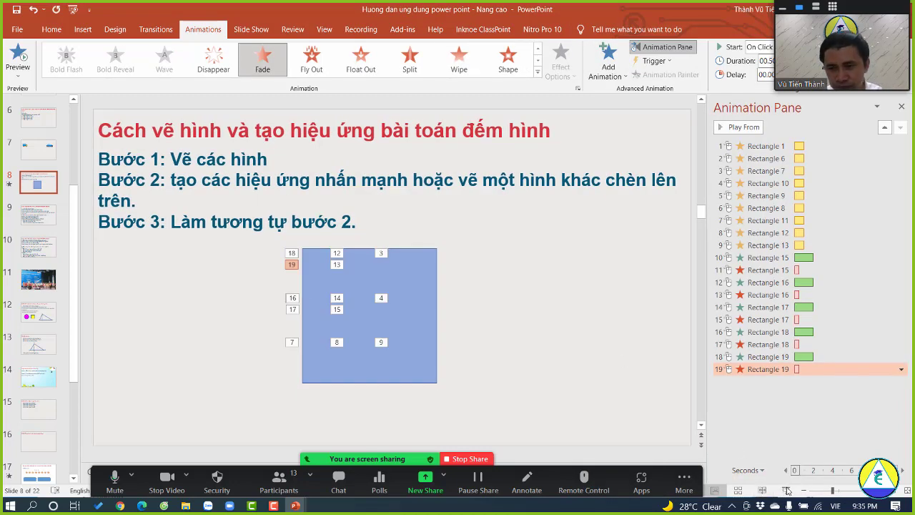
Play slide 8 as a slide show through its counting animation up to the large square.
click(785, 490)
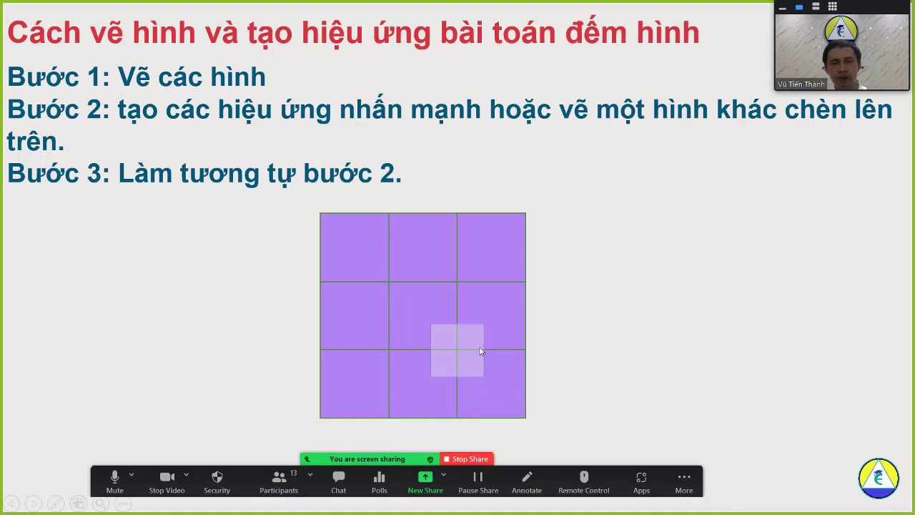
click(381, 335)
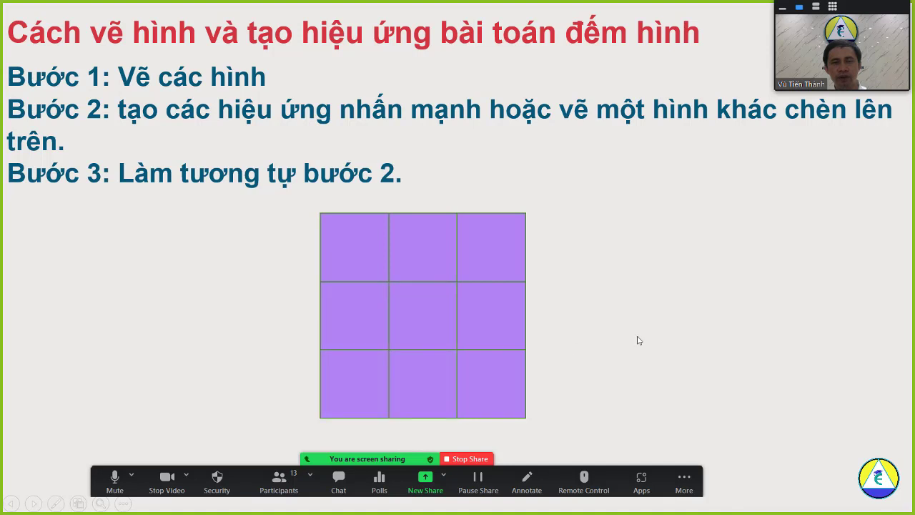
click(460, 316)
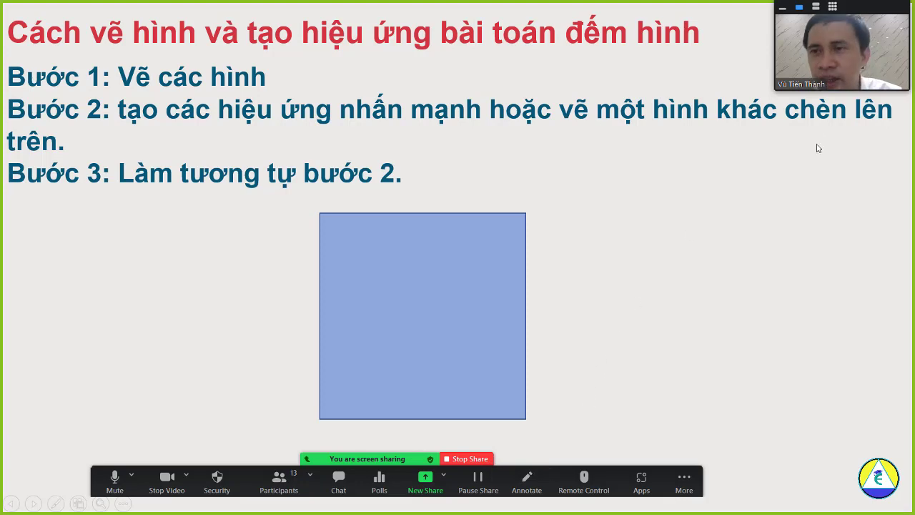
Show the Zoom participants in gallery view, stop sharing the screen and minimise the meeting window.
click(833, 8)
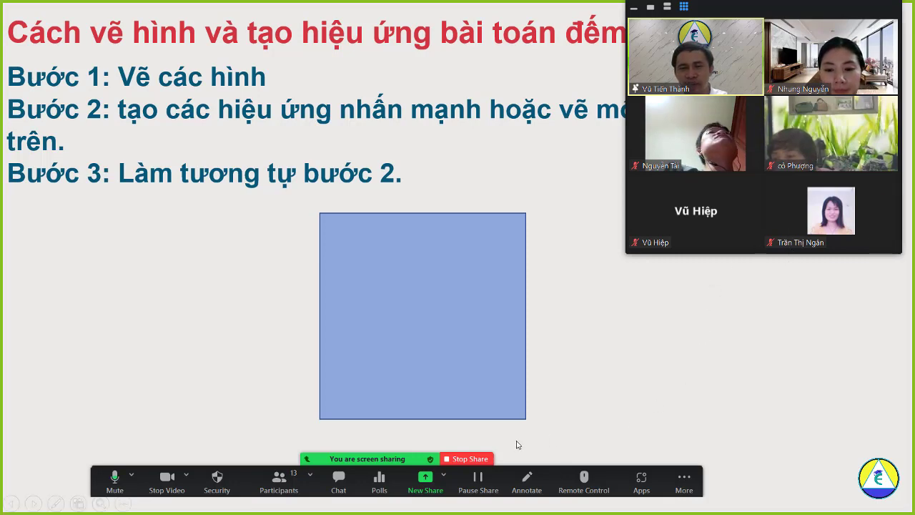
click(469, 459)
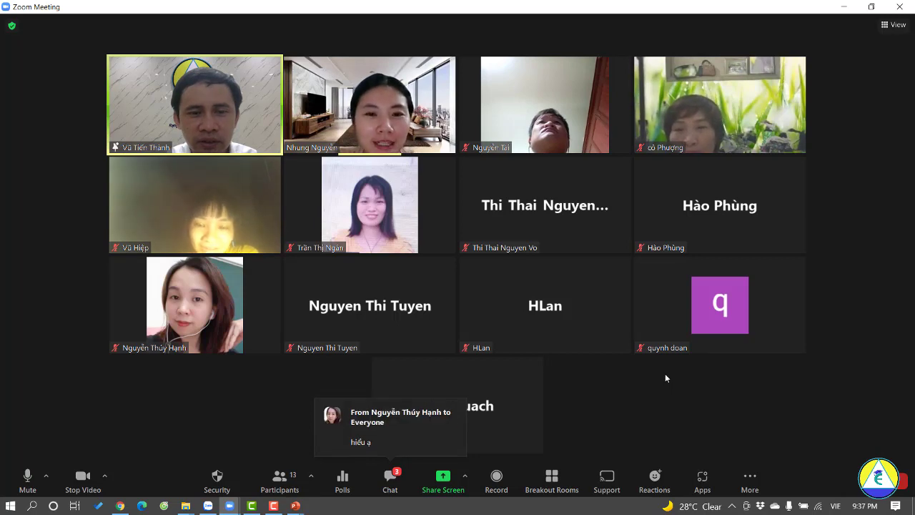
click(845, 7)
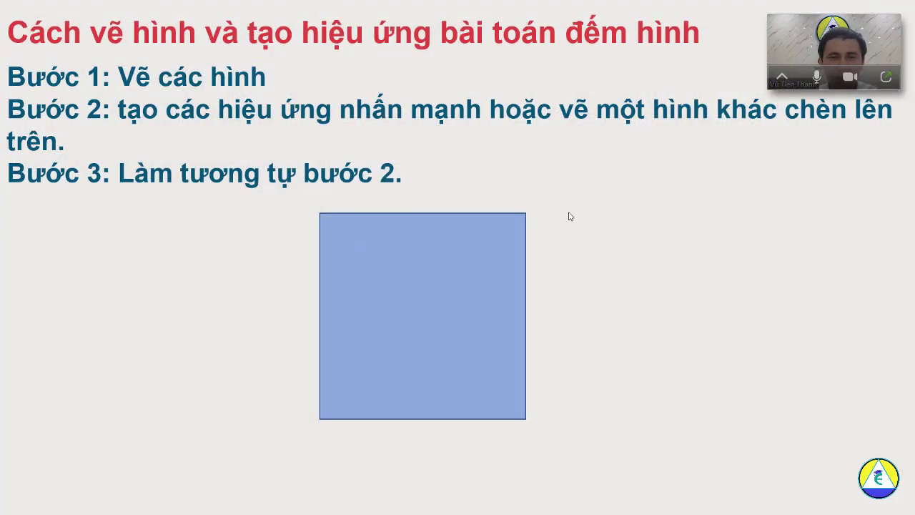
End the slide show and copy slide 8 into the Bai thuc hanh buoi 1 presentation directly after slide 19.
key(Escape)
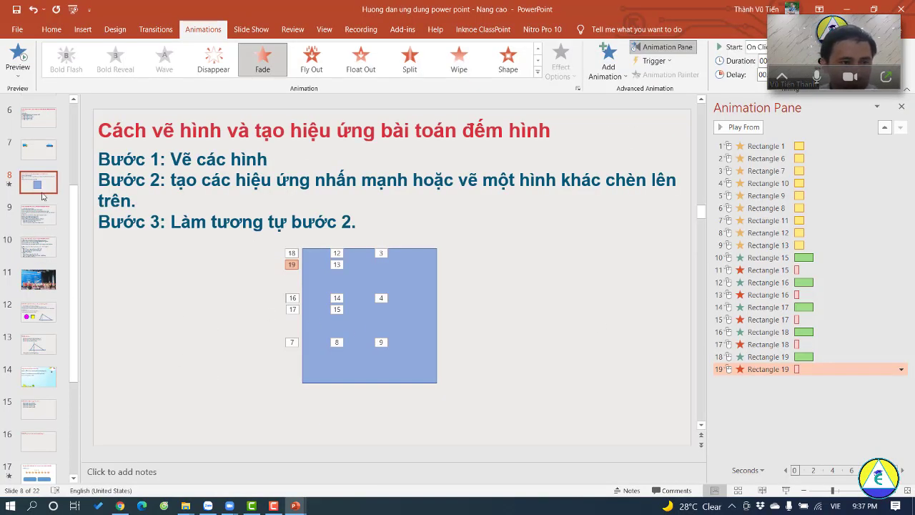
click(185, 257)
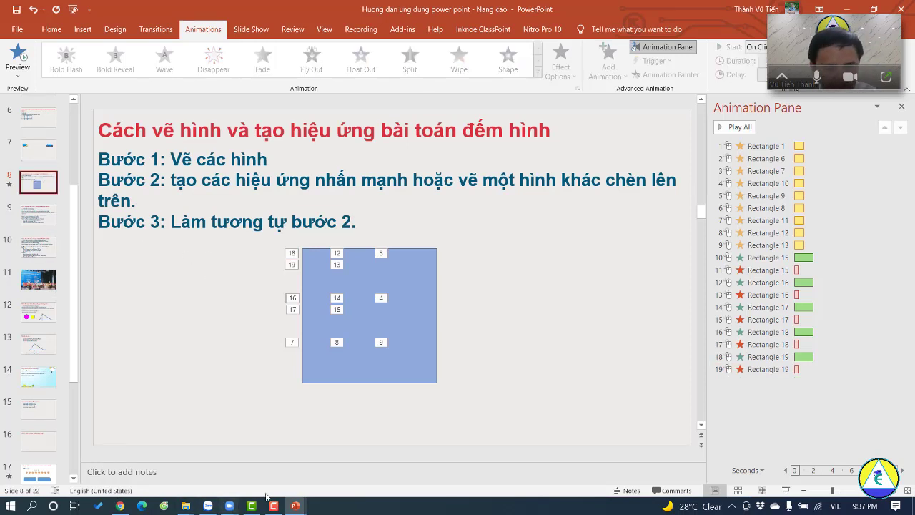
mouse_move(295, 504)
click(325, 472)
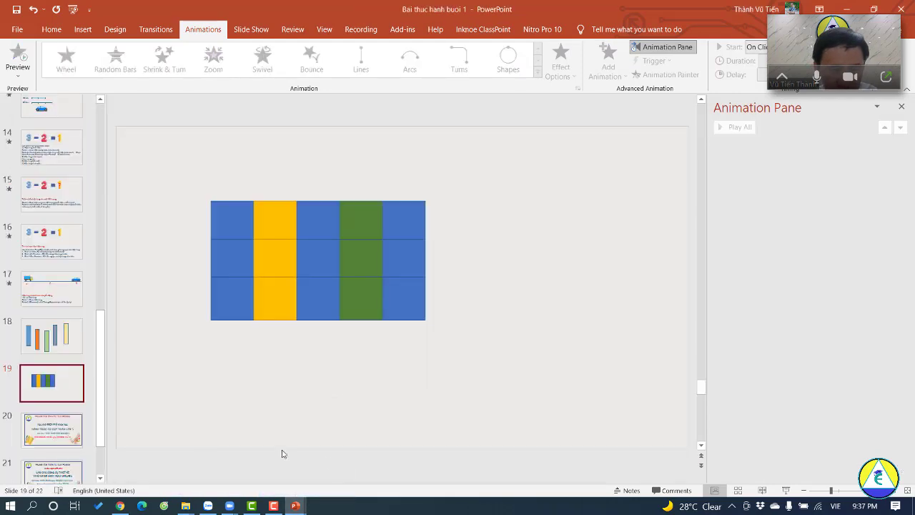
scroll(73, 465, down, 2)
click(52, 451)
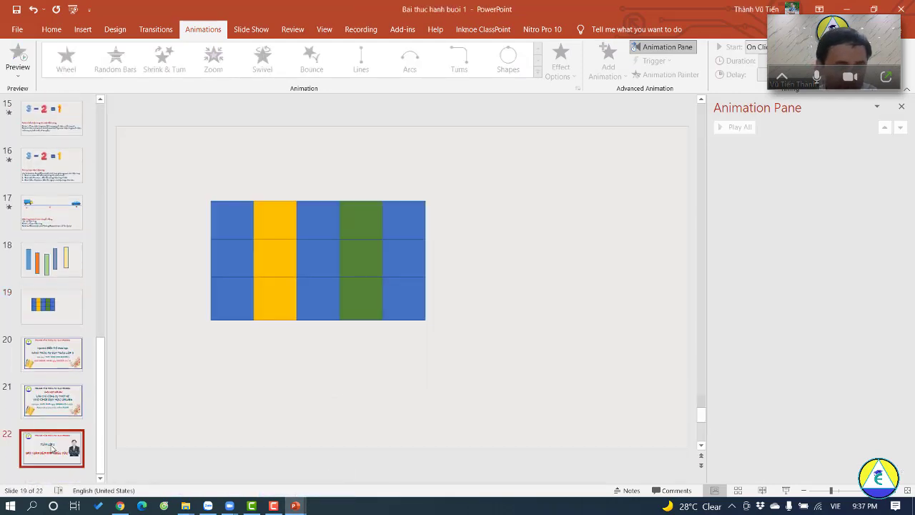
click(48, 309)
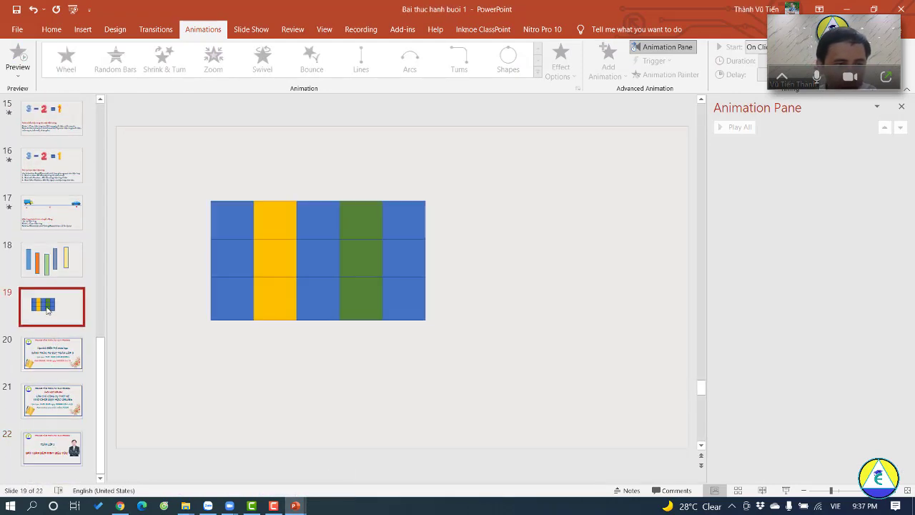
key(ctrl+v)
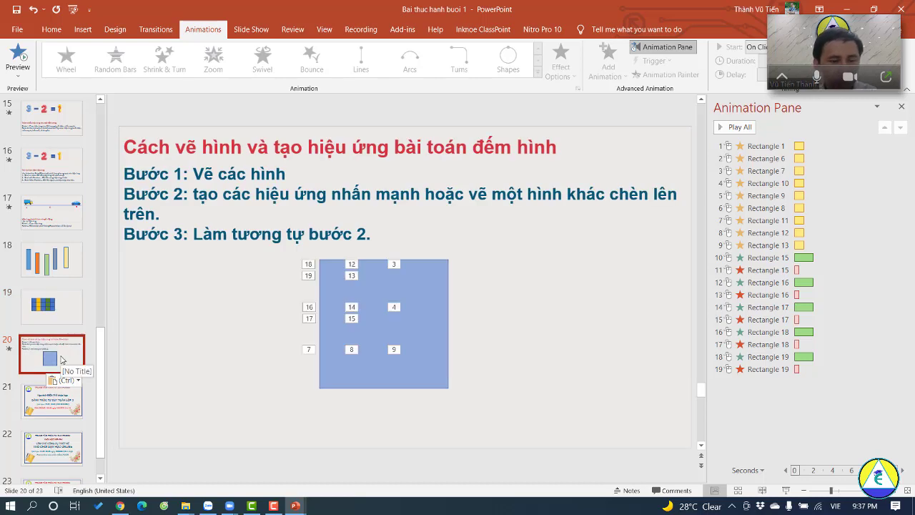
Switch to File Explorer and select Bai thuc hanh buoi 1 in the folder 5. Giao an Dao tao Cong cu kiem tra danh gia online.
key(alt+Tab)
click(847, 8)
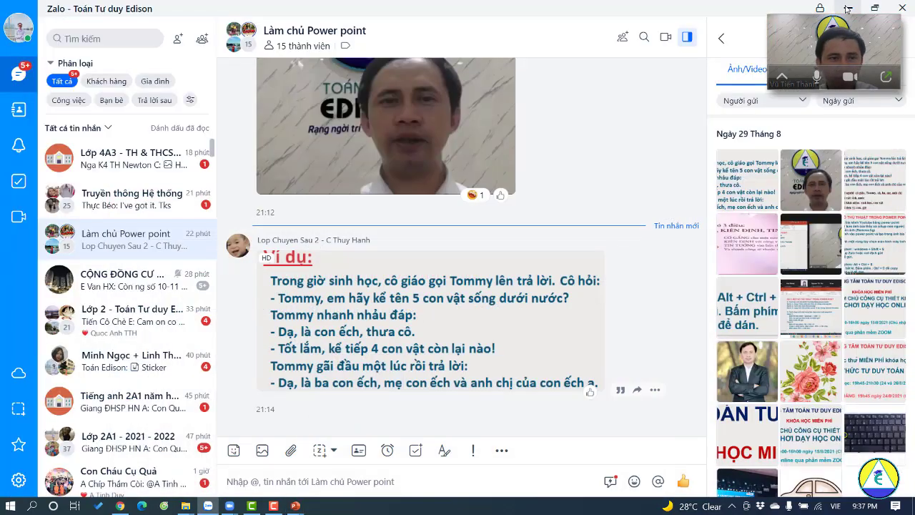
click(848, 9)
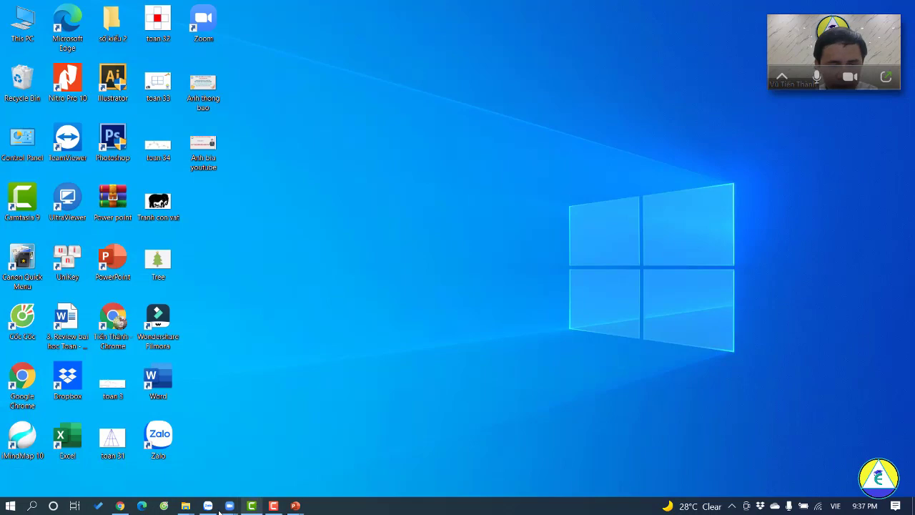
mouse_move(186, 506)
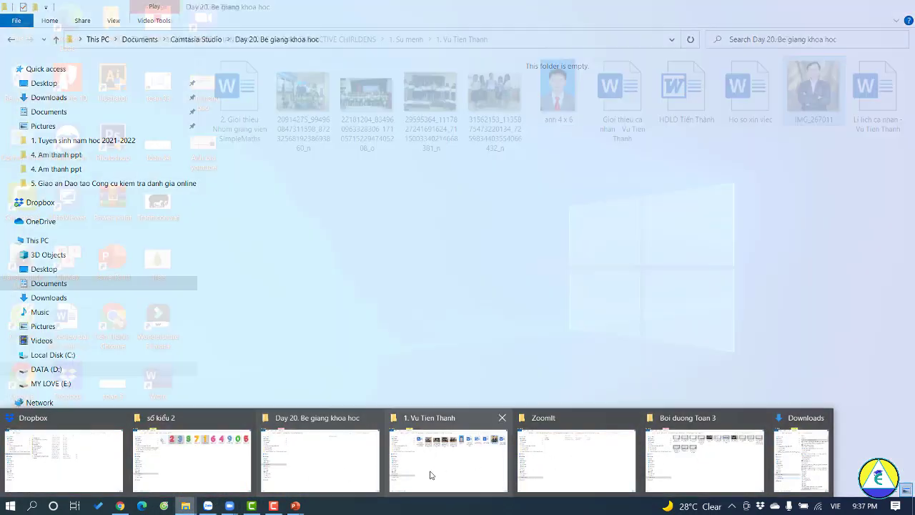
click(431, 475)
click(95, 183)
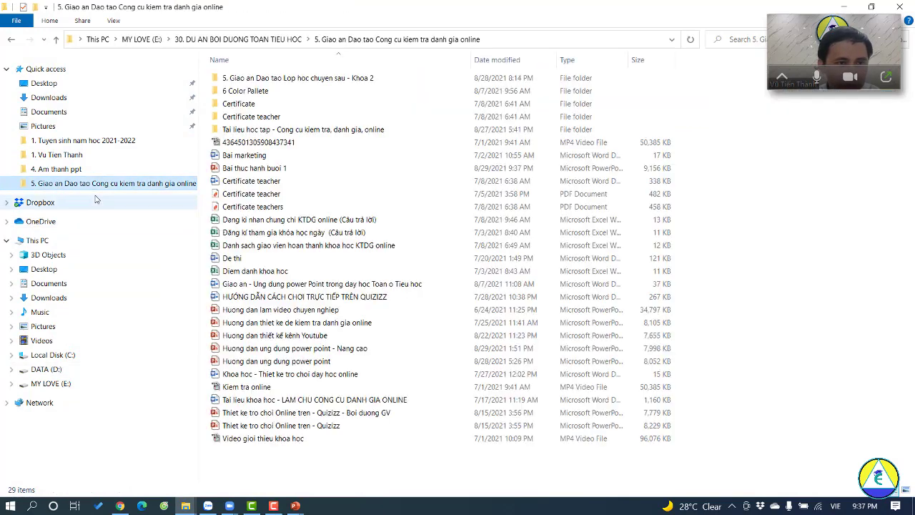
click(304, 168)
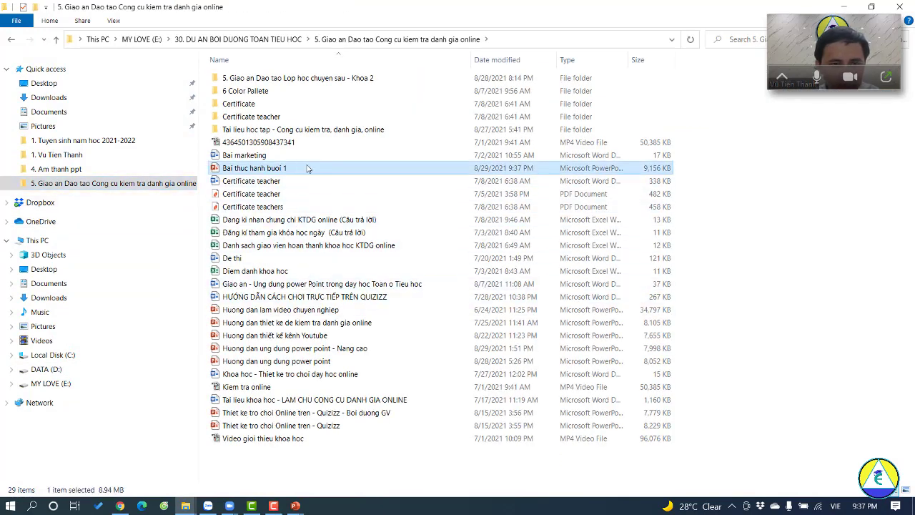
Send the selected presentation file to the Zalo group Làm chủ Power point and minimise Zalo.
drag(306, 168, 350, 479)
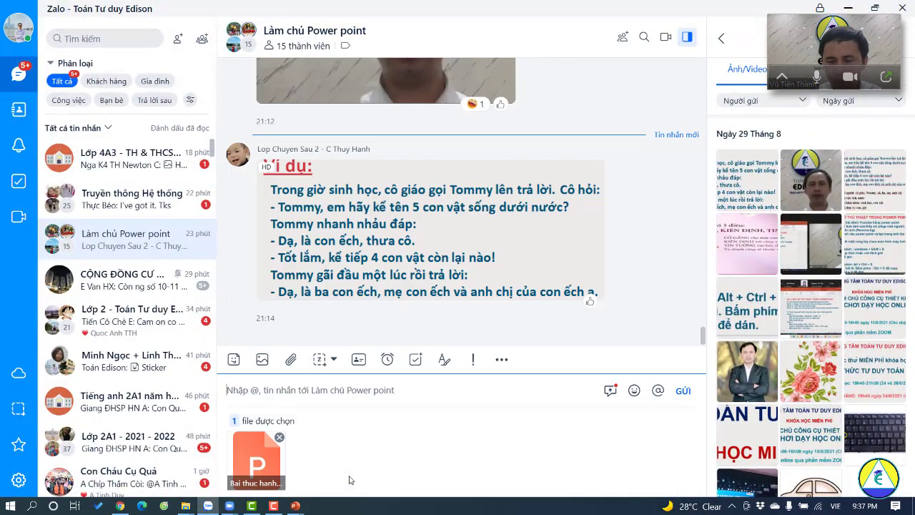
key(Return)
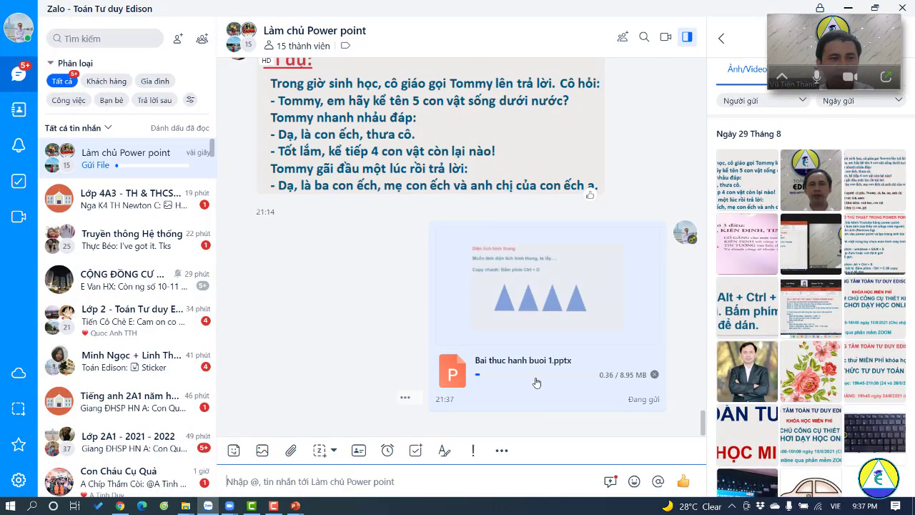
click(841, 7)
Restore the full Zoom meeting window, read the participants' replies in the chat and close the chat.
click(886, 76)
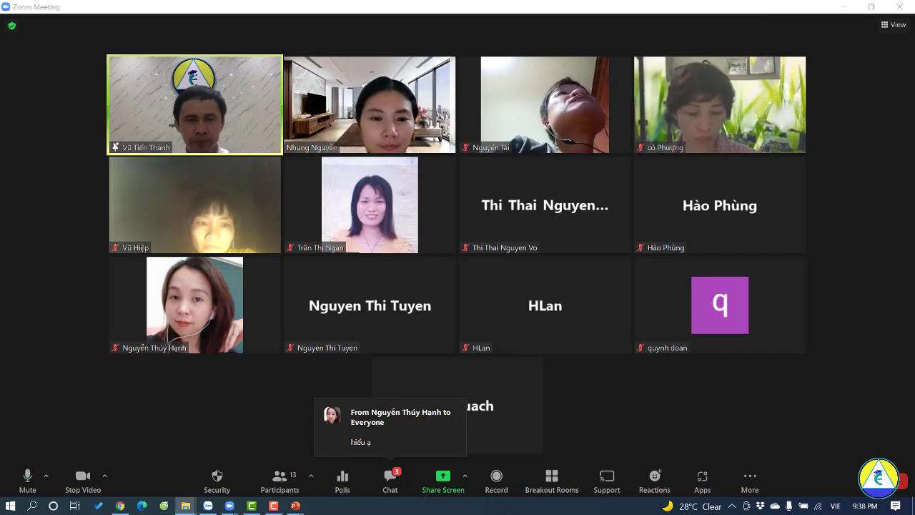
click(390, 479)
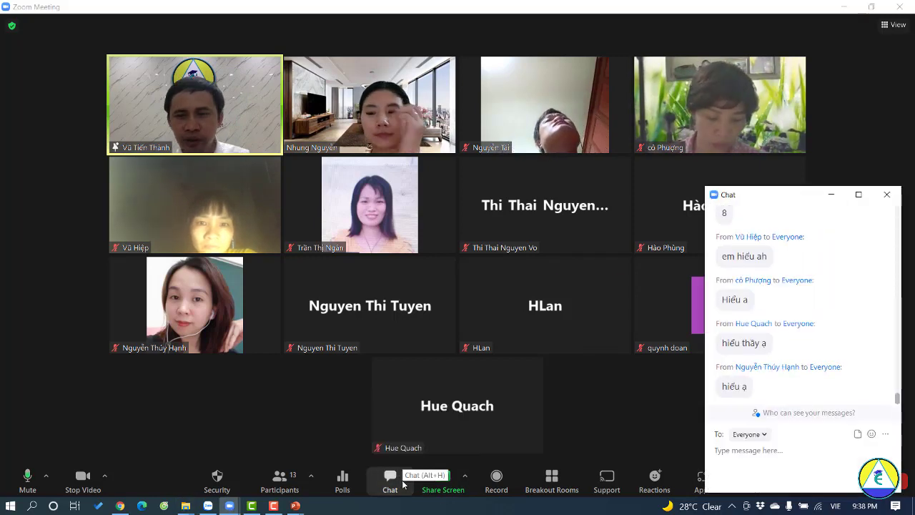
click(887, 197)
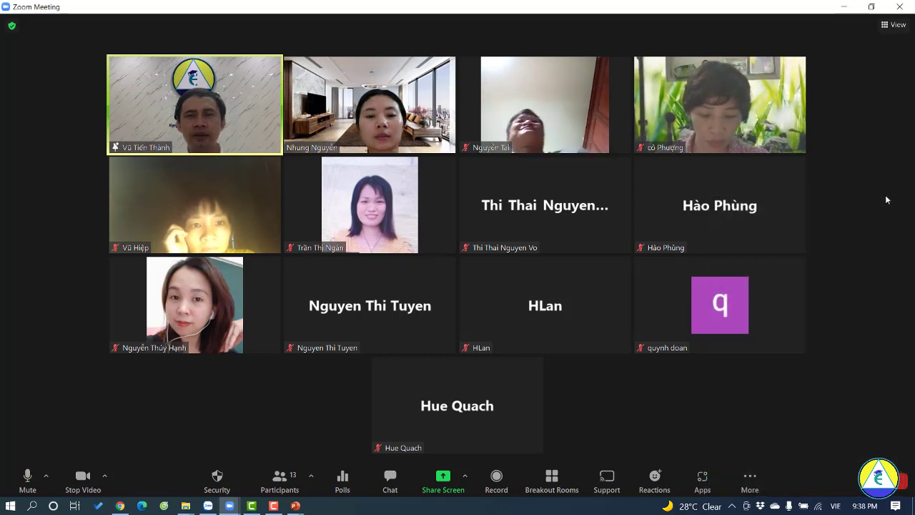